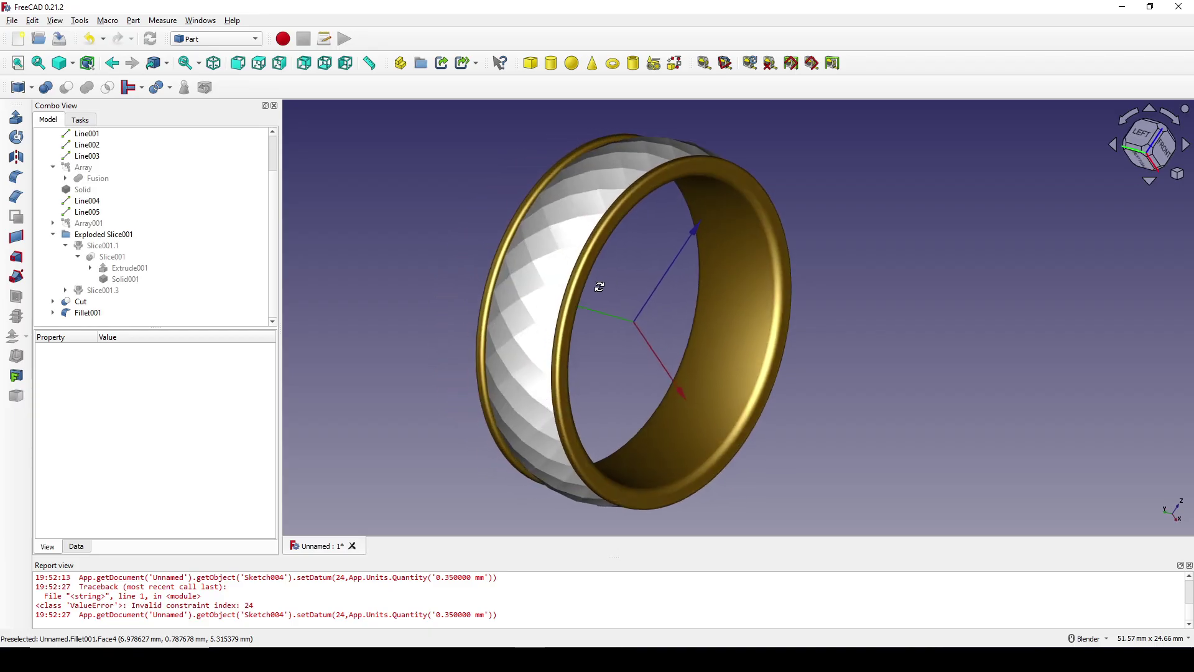
pyautogui.moveTo(600, 285)
pyautogui.mouseDown(button='middle')
pyautogui.moveTo(605, 213)
pyautogui.moveTo(675, 232)
pyautogui.moveTo(629, 309)
pyautogui.moveTo(559, 333)
pyautogui.moveTo(503, 336)
pyautogui.moveTo(264, 277)
pyautogui.moveTo(487, 301)
pyautogui.moveTo(467, 282)
pyautogui.moveTo(587, 277)
pyautogui.moveTo(568, 288)
pyautogui.moveTo(578, 290)
pyautogui.moveTo(539, 247)
pyautogui.moveTo(552, 235)
pyautogui.moveTo(553, 289)
pyautogui.mouseUp(button='middle')
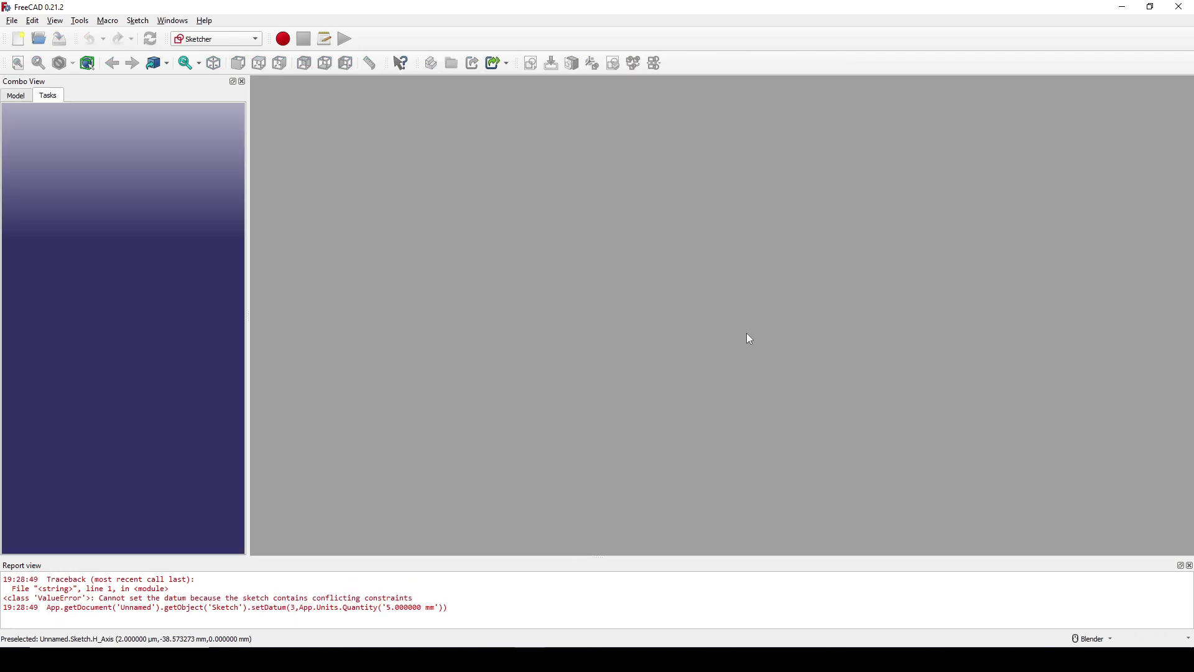
# Step: Create a new document and start a sketch on the YZ plane
pyautogui.click(16, 39)
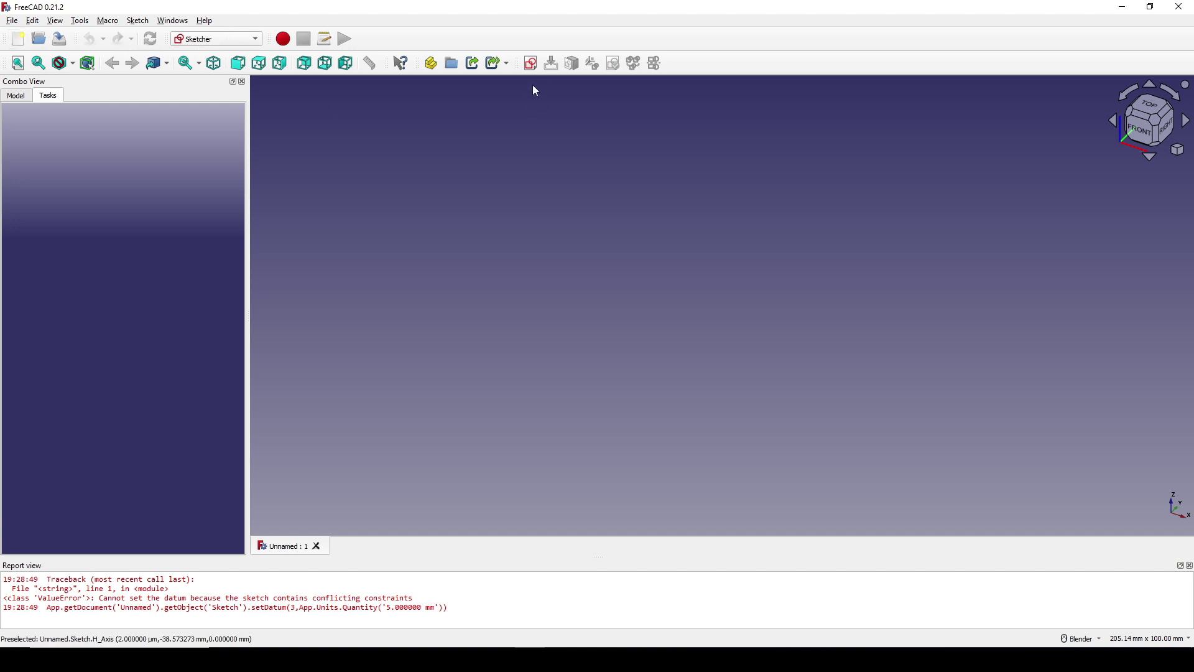
pyautogui.click(531, 63)
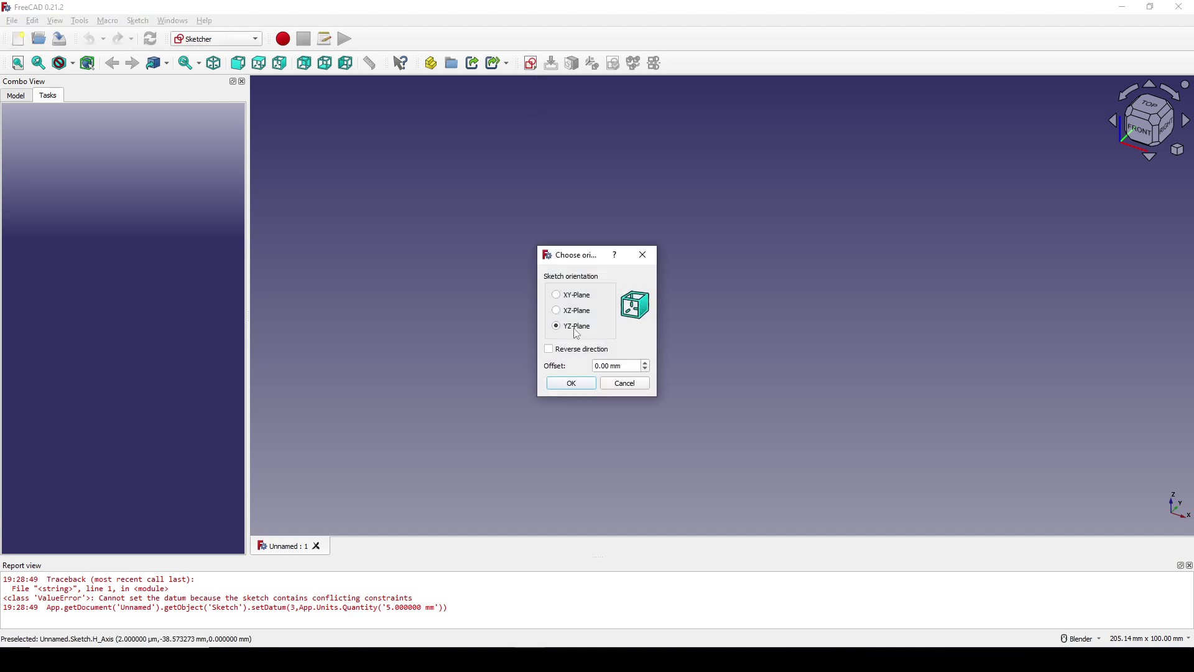
pyautogui.click(591, 387)
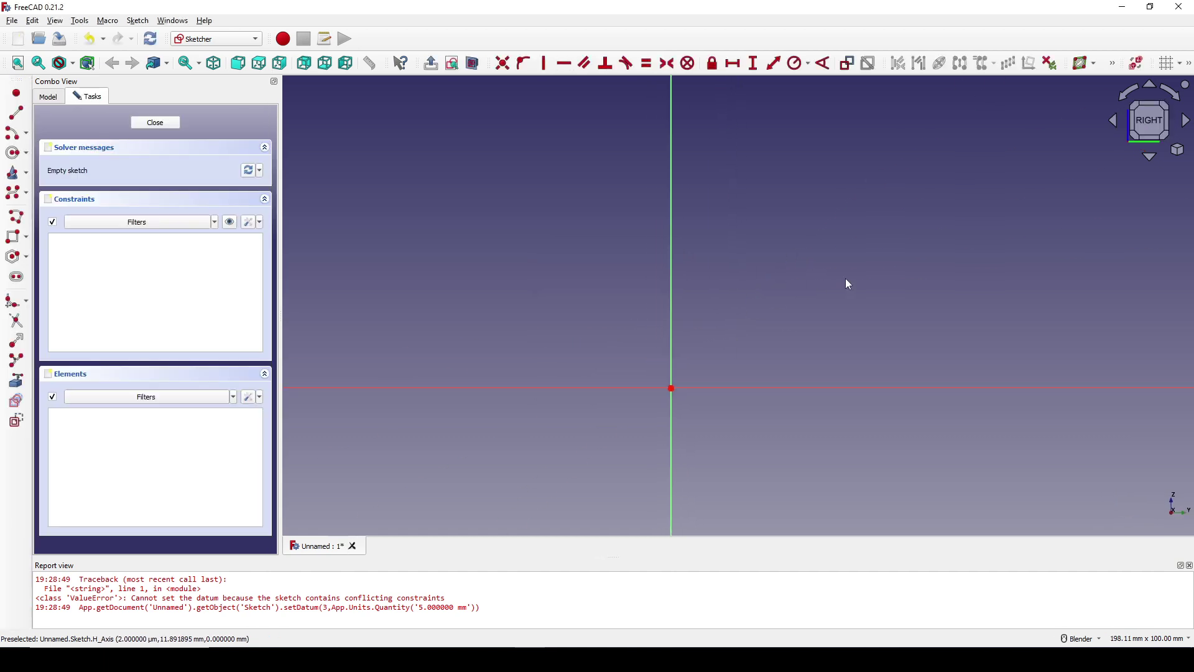
# Step: Sketch an arc by end points and rim point, about 44 mm wide, spanning the vertical axis above the origin, with its center near that axis
pyautogui.click(26, 133)
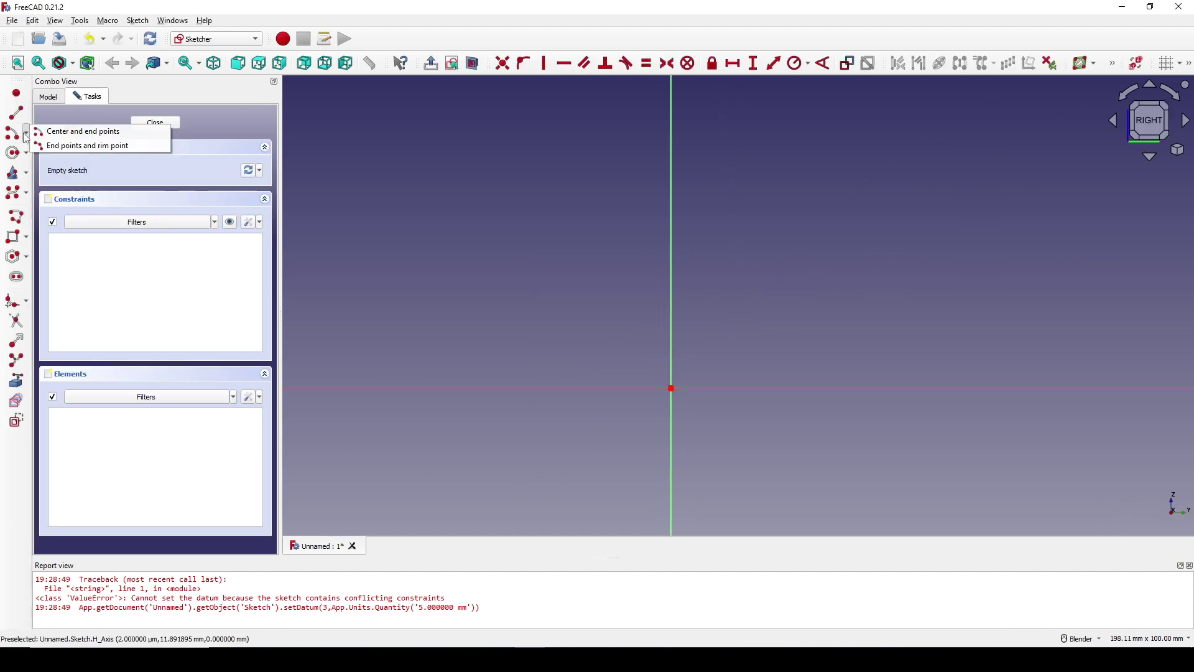
pyautogui.click(60, 149)
pyautogui.click(576, 245)
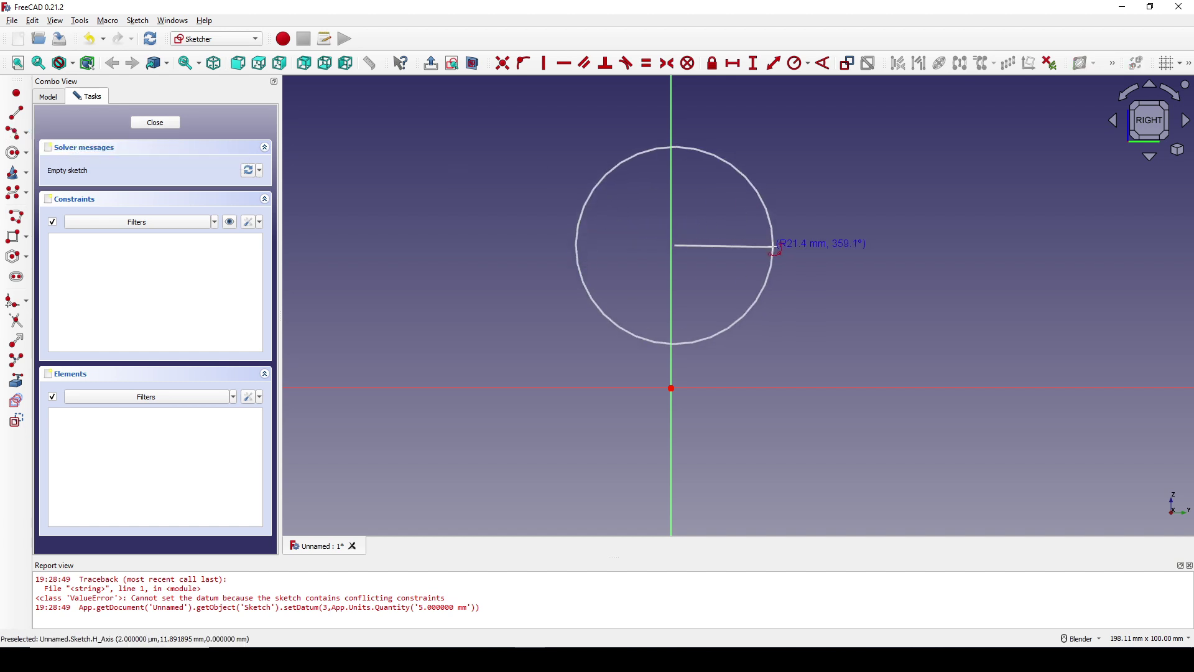
pyautogui.click(775, 247)
pyautogui.click(753, 231)
pyautogui.rightClick(695, 273)
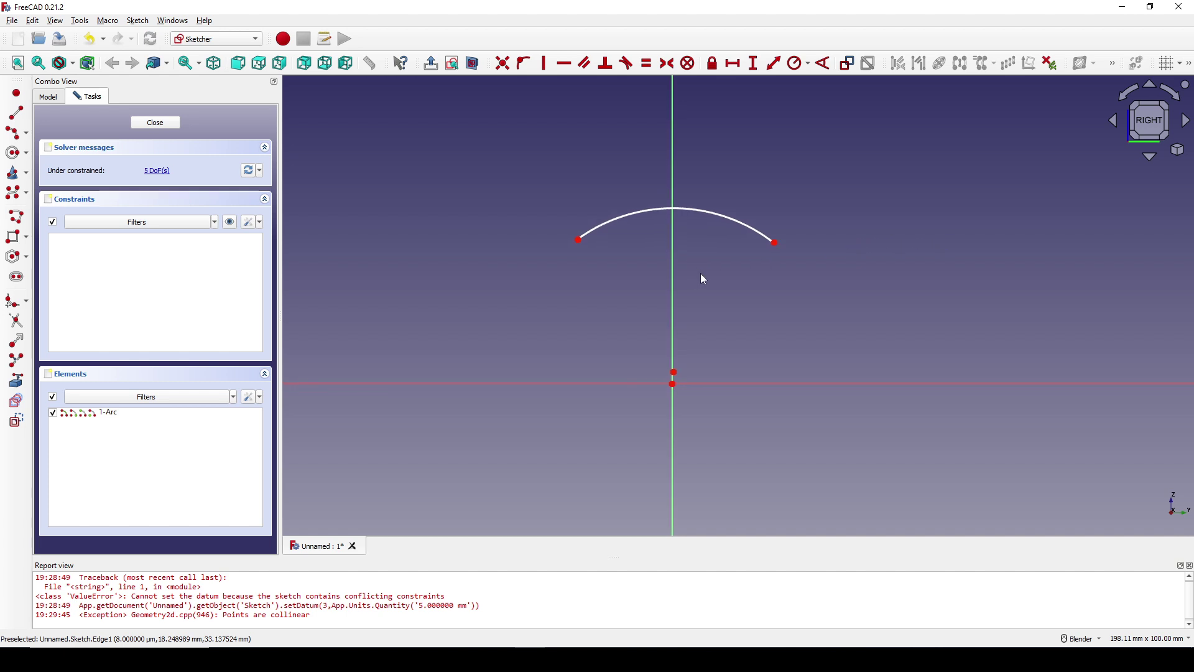
pyautogui.moveTo(674, 373); pyautogui.dragTo(676, 333)
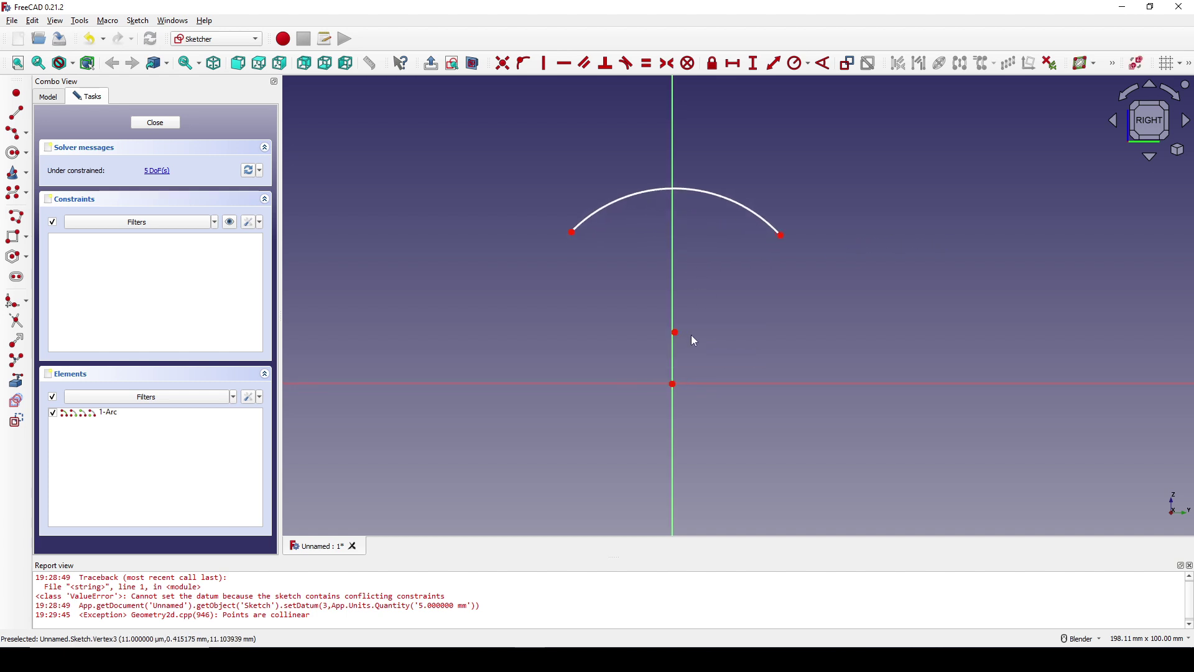
# Step: Constrain the arc's center onto the vertical axis and make its two endpoints symmetric about that axis
pyautogui.click(676, 334)
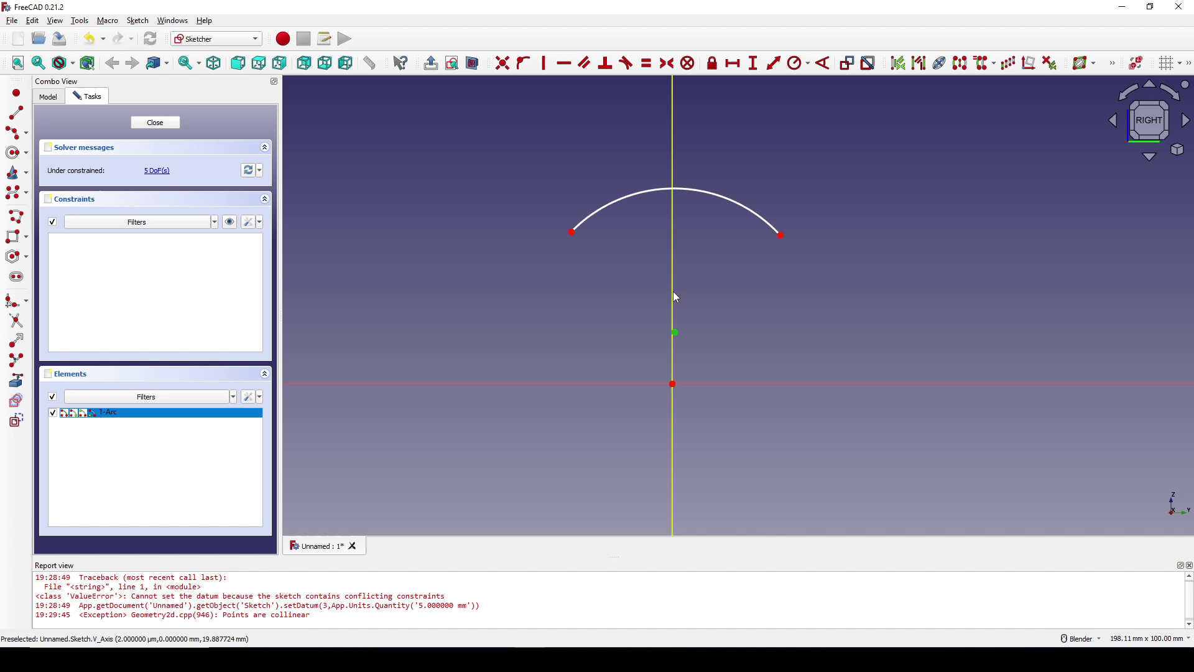
pyautogui.click(524, 63)
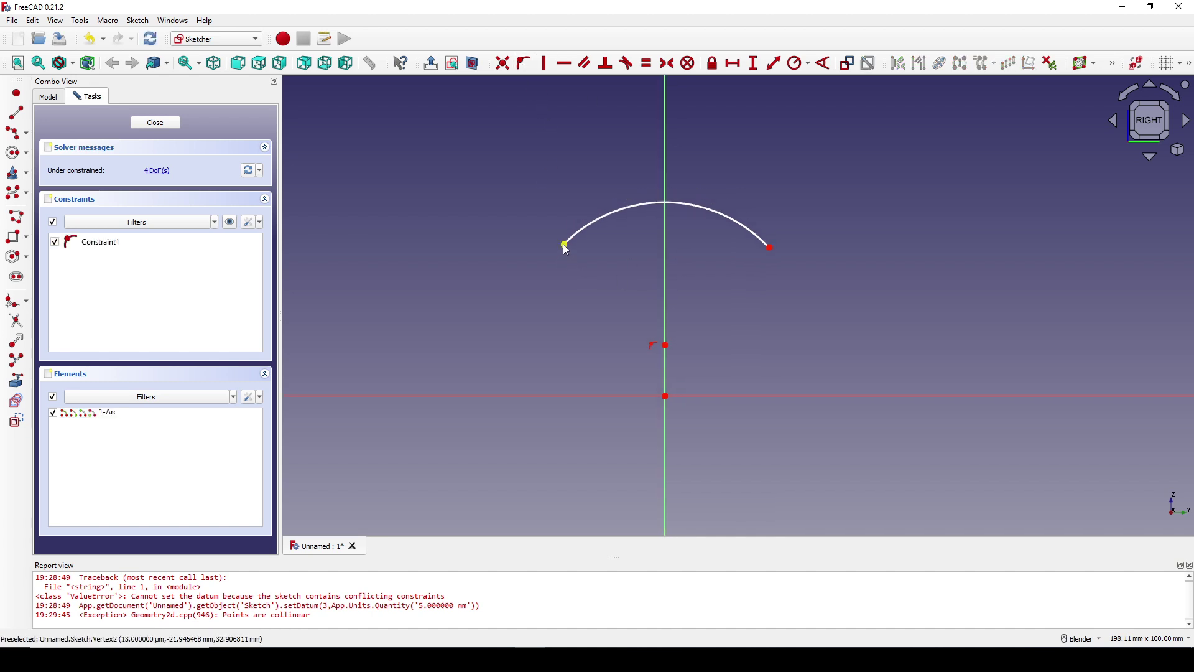
pyautogui.click(564, 245)
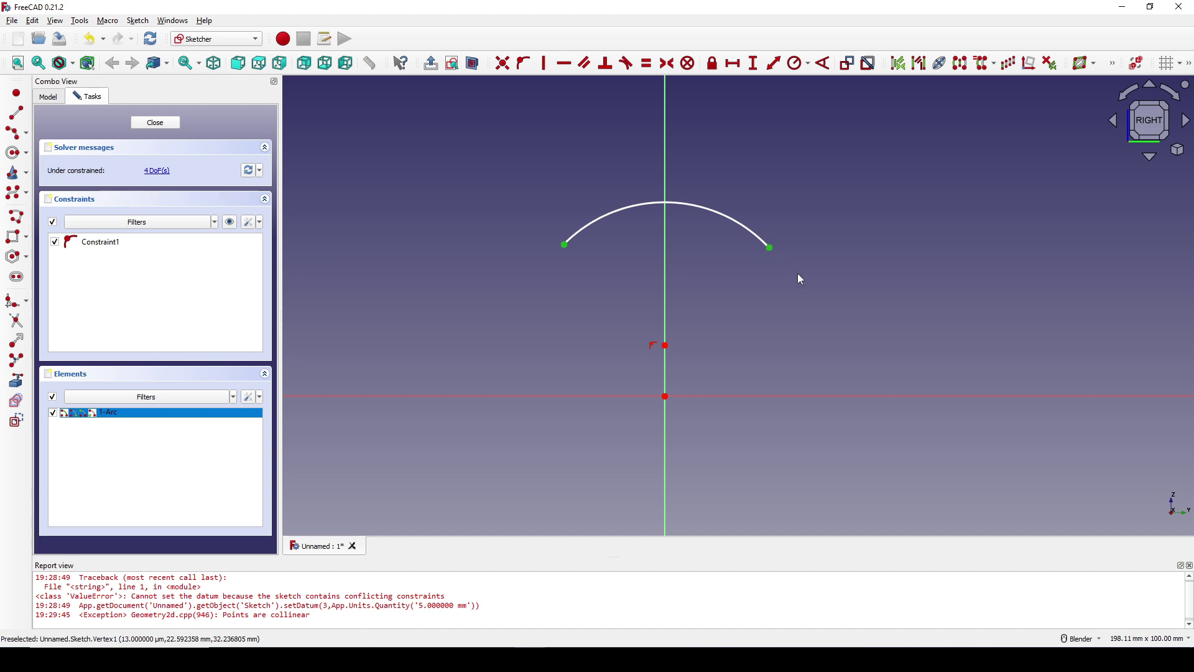
pyautogui.click(666, 271)
pyautogui.press('s')
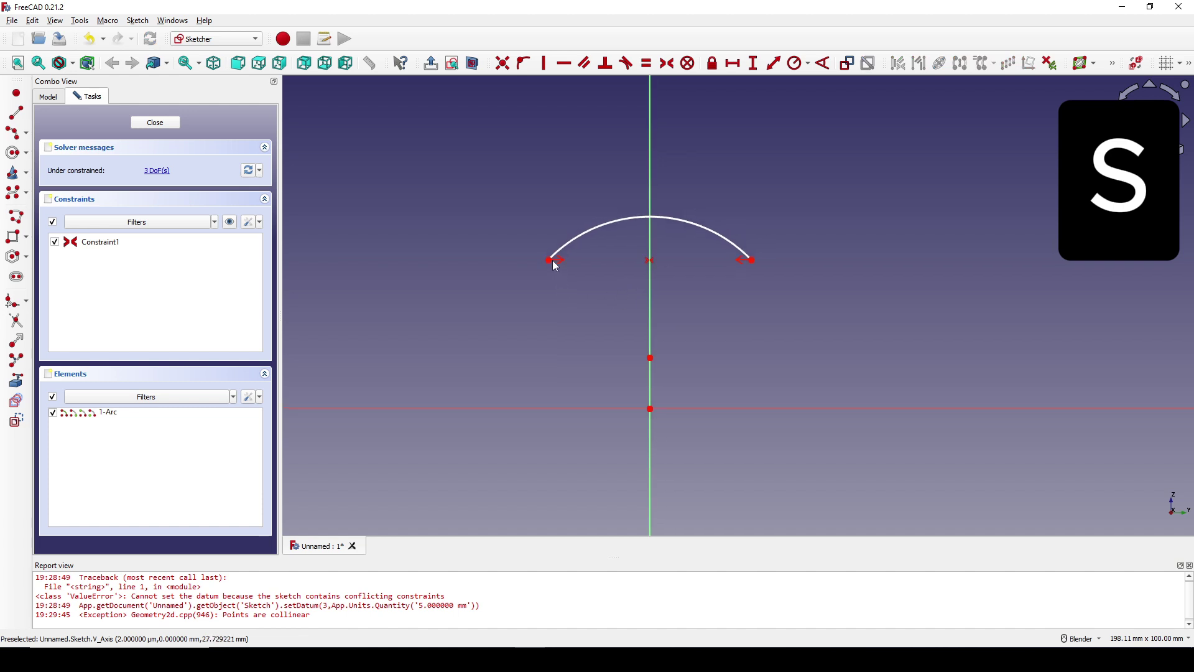
# Step: Constrain the horizontal distance between the arc's two endpoints to 5 mm
pyautogui.click(554, 264)
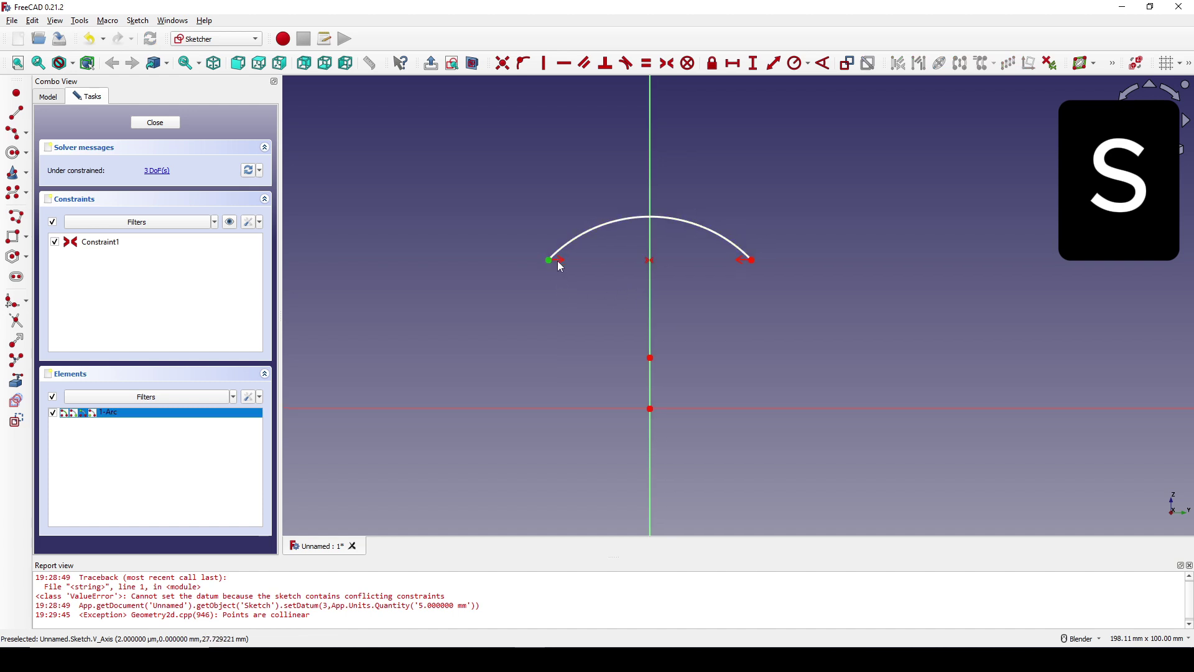
pyautogui.click(752, 261)
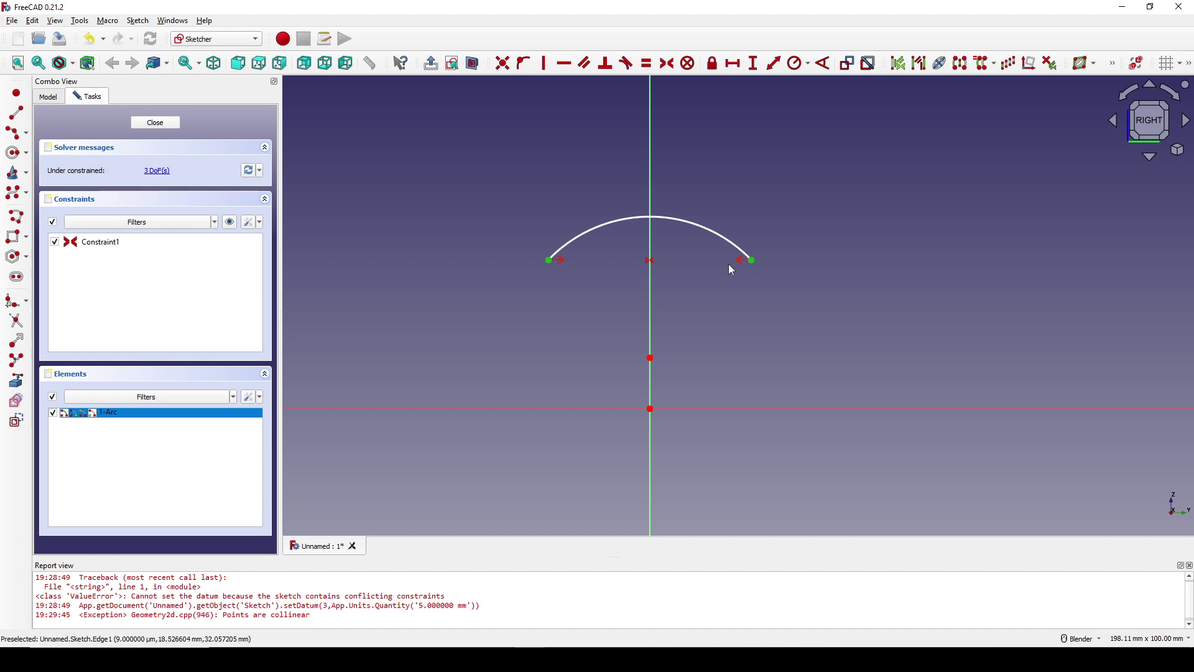
pyautogui.write('l')
pyautogui.write('5')
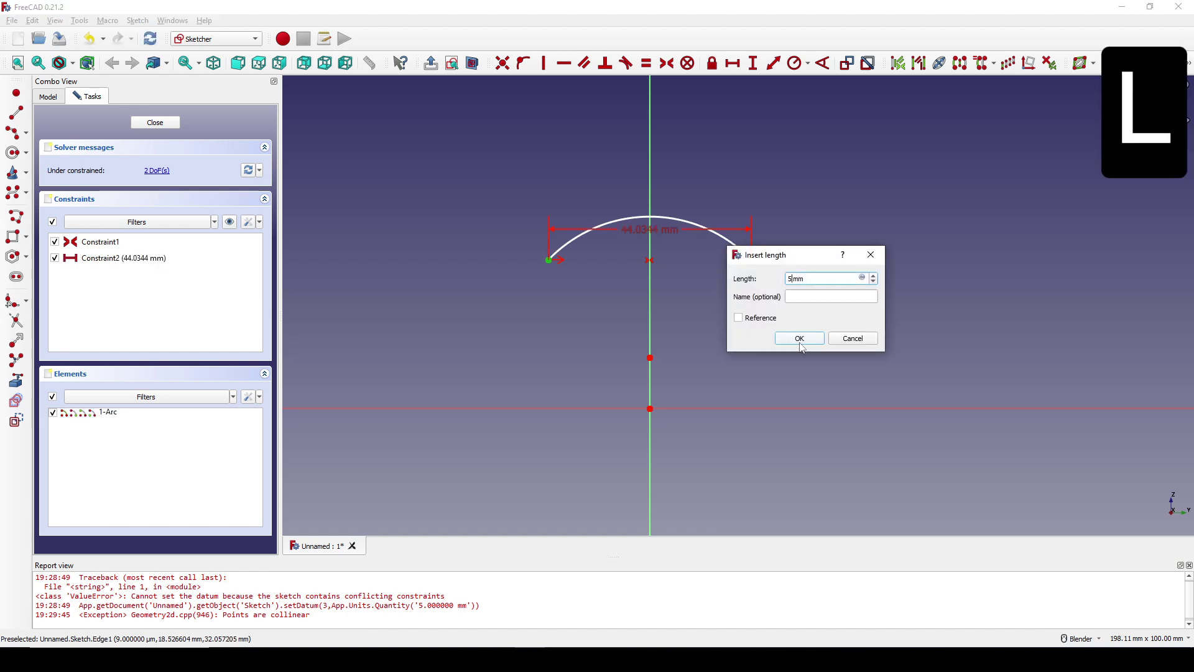
pyautogui.click(800, 339)
# Step: Move the arc closer to the origin and shift its width dimension label to the left, clear of the arc
pyautogui.scroll(3, 666, 369)
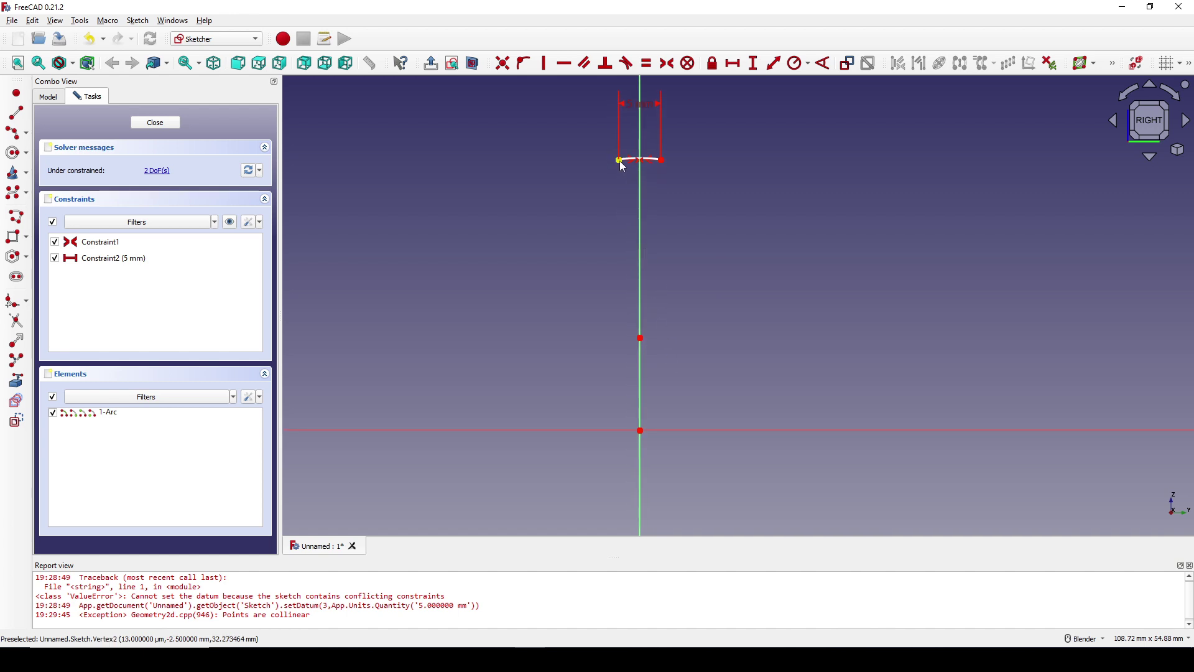
pyautogui.moveTo(622, 167); pyautogui.dragTo(635, 304)
pyautogui.scroll(3, 703, 289)
pyautogui.moveTo(633, 200); pyautogui.dragTo(432, 220)
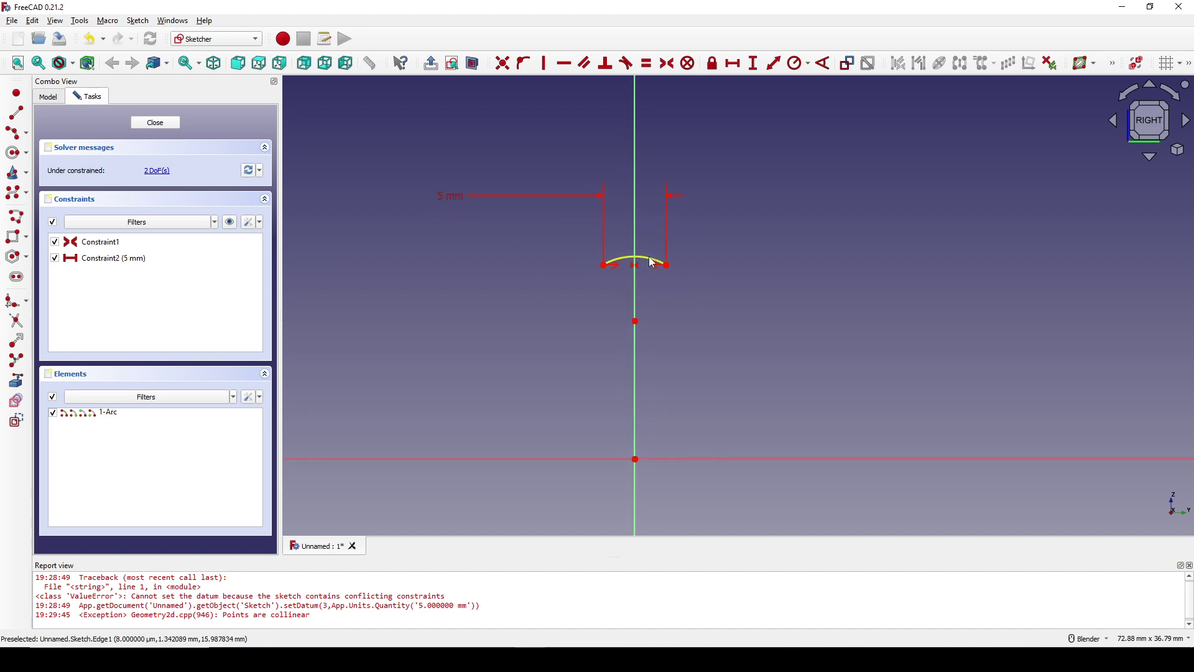
# Step: Constrain the arc's radius to 5 mm and place the radius label to the upper right of the arc
pyautogui.click(652, 263)
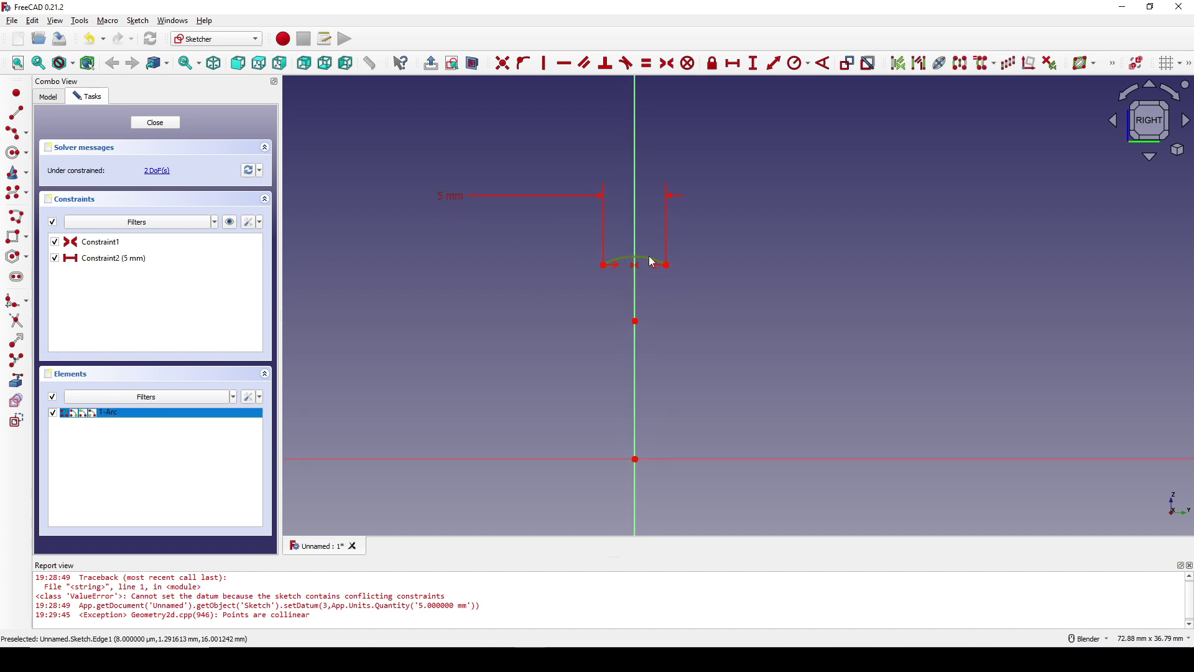
pyautogui.click(797, 63)
pyautogui.click(865, 141)
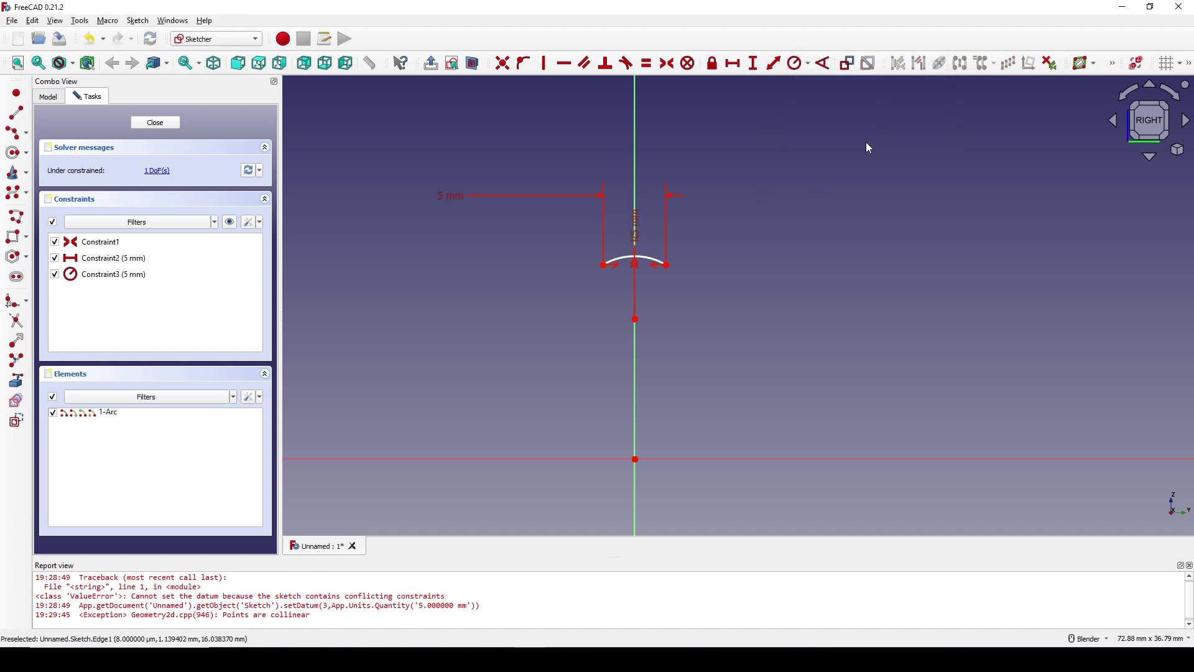
pyautogui.moveTo(637, 226); pyautogui.dragTo(707, 207)
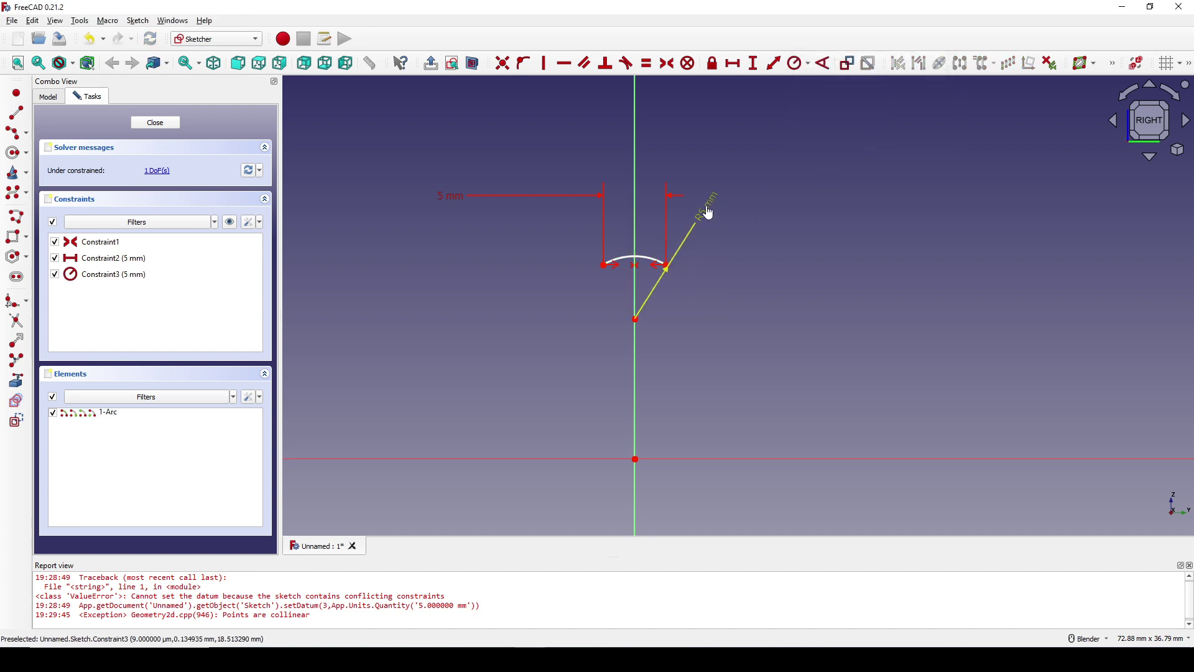
# Step: Constrain the vertical distance from the arc's left endpoint to the origin to 10 mm
pyautogui.click(604, 267)
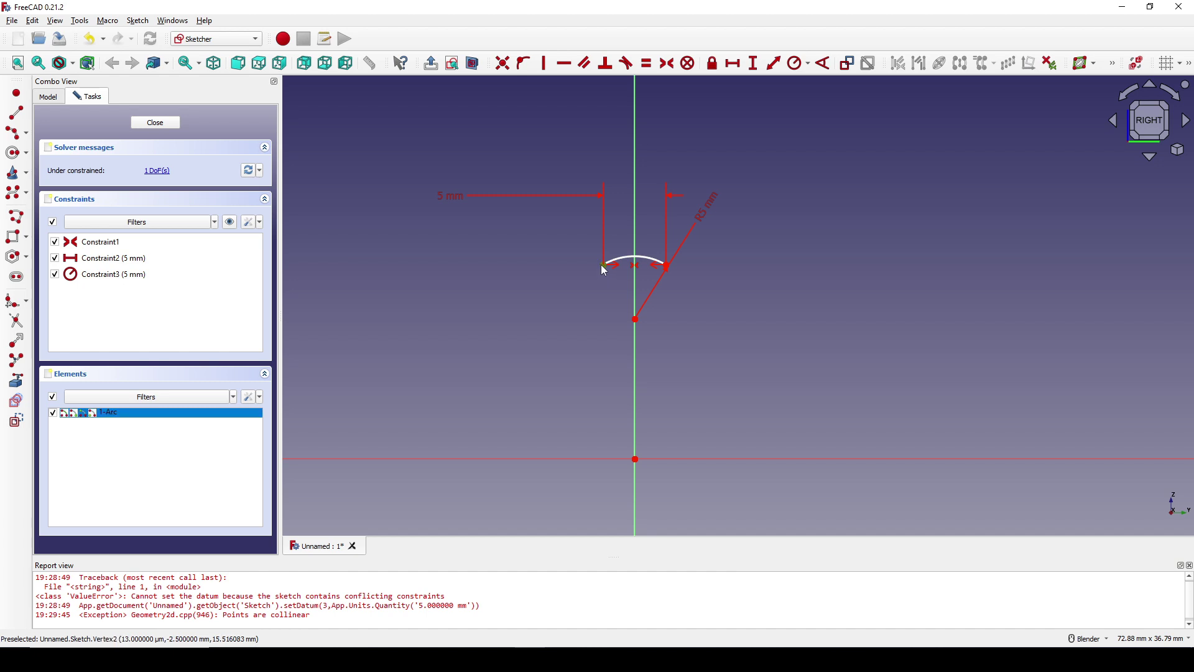
pyautogui.click(634, 457)
pyautogui.press('i')
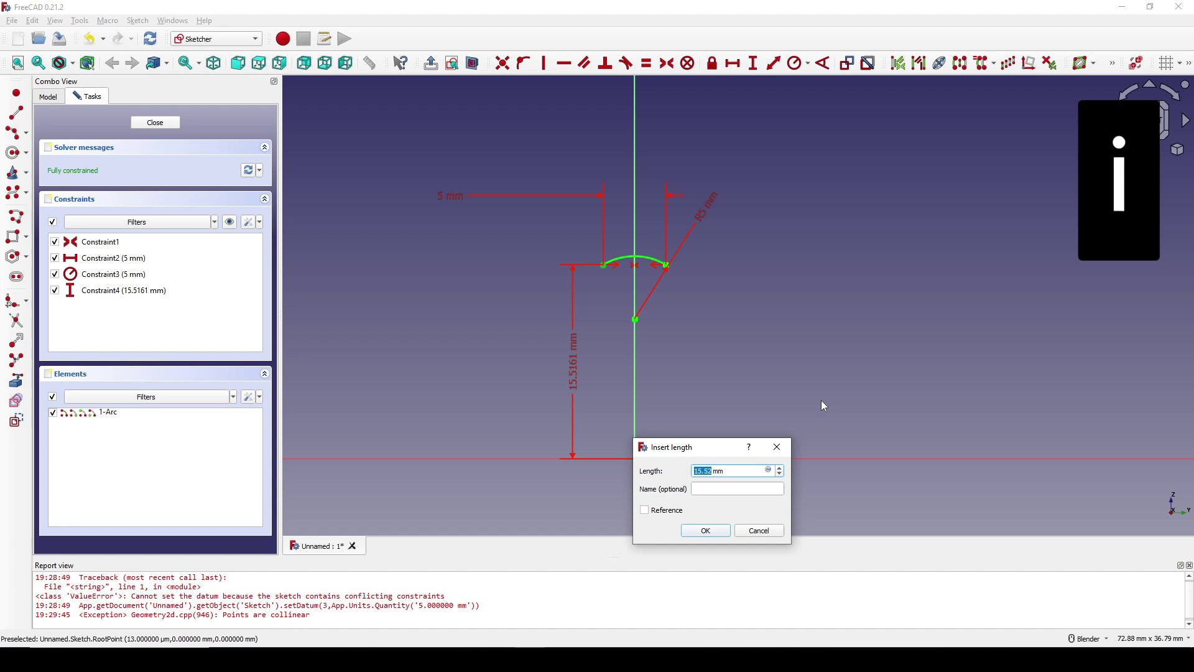
pyautogui.write('10')
pyautogui.press('Return')
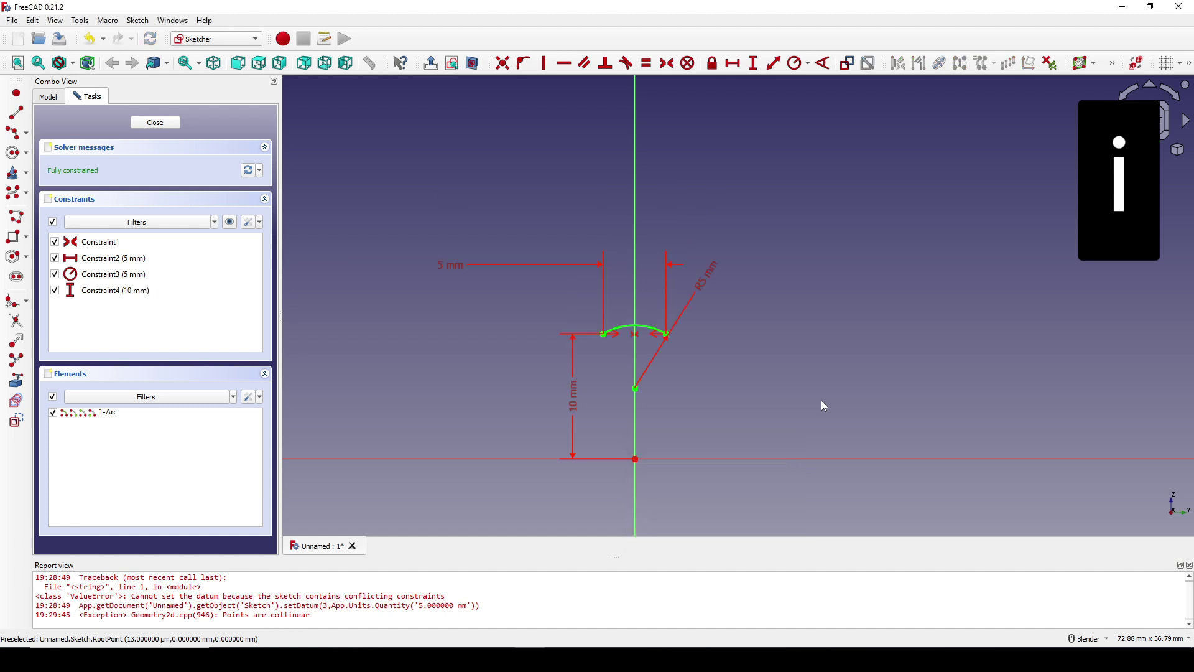
# Step: Convert the 5 mm radius arc into construction geometry
pyautogui.scroll(3, 658, 379)
pyautogui.moveTo(658, 379)
pyautogui.keyDown('shift'); pyautogui.mouseDown(button='middle')
pyautogui.moveTo(725, 339)
pyautogui.moveTo(748, 344)
pyautogui.mouseUp(button='middle'); pyautogui.keyUp('shift')
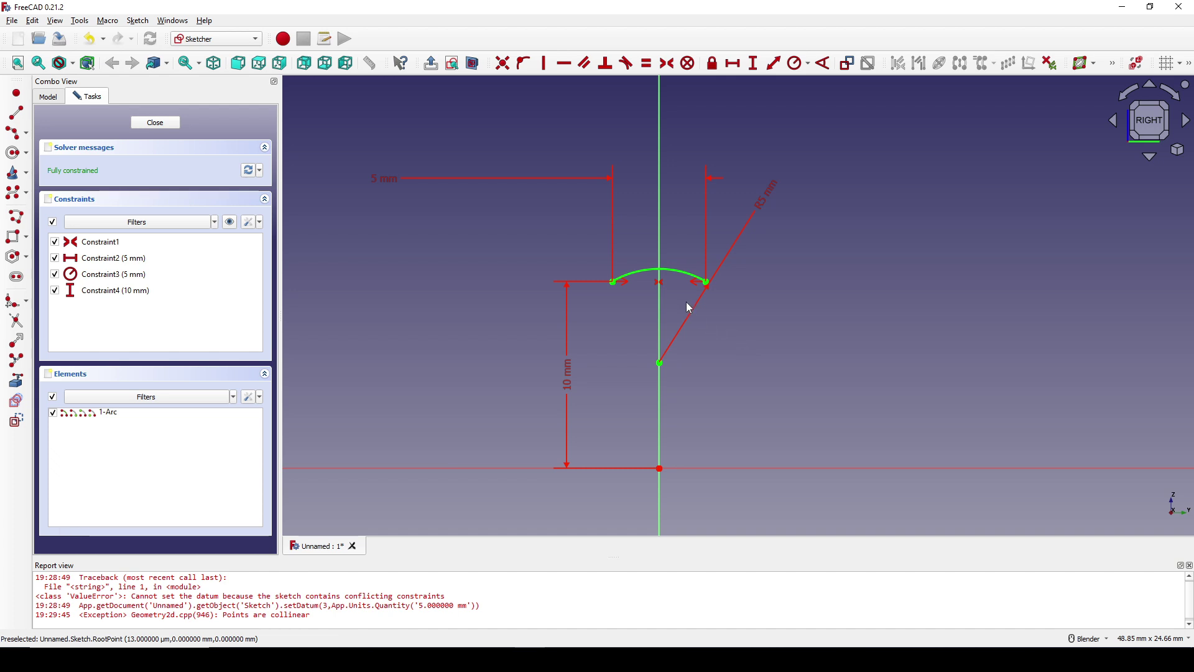
pyautogui.click(680, 274)
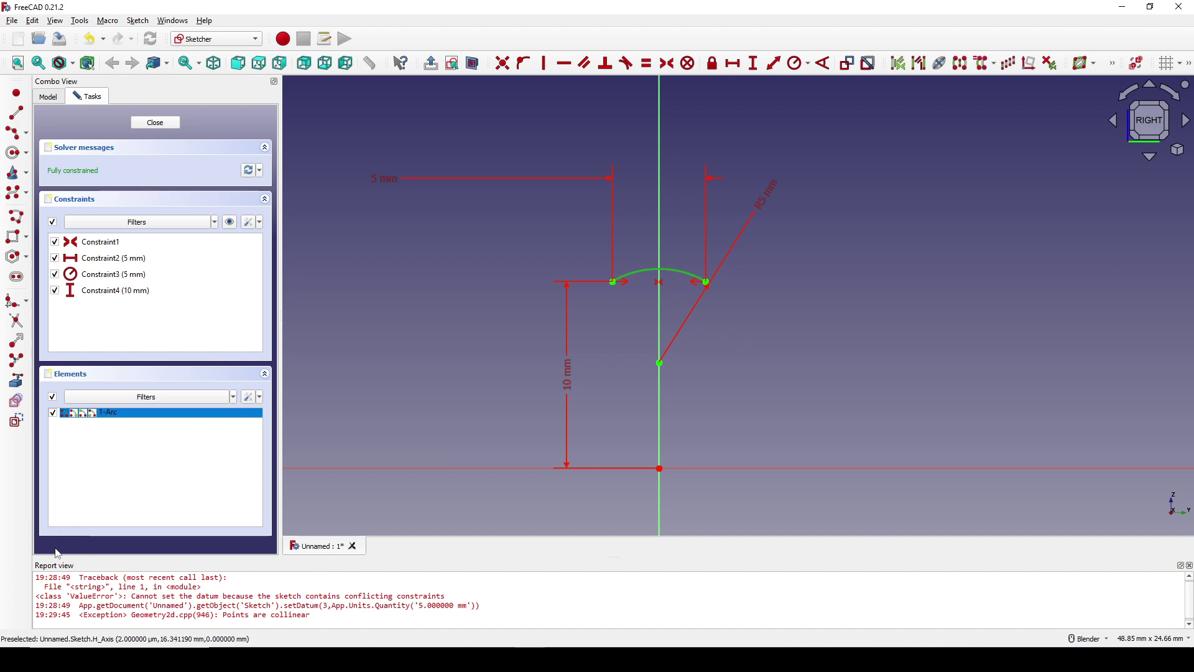
pyautogui.click(15, 426)
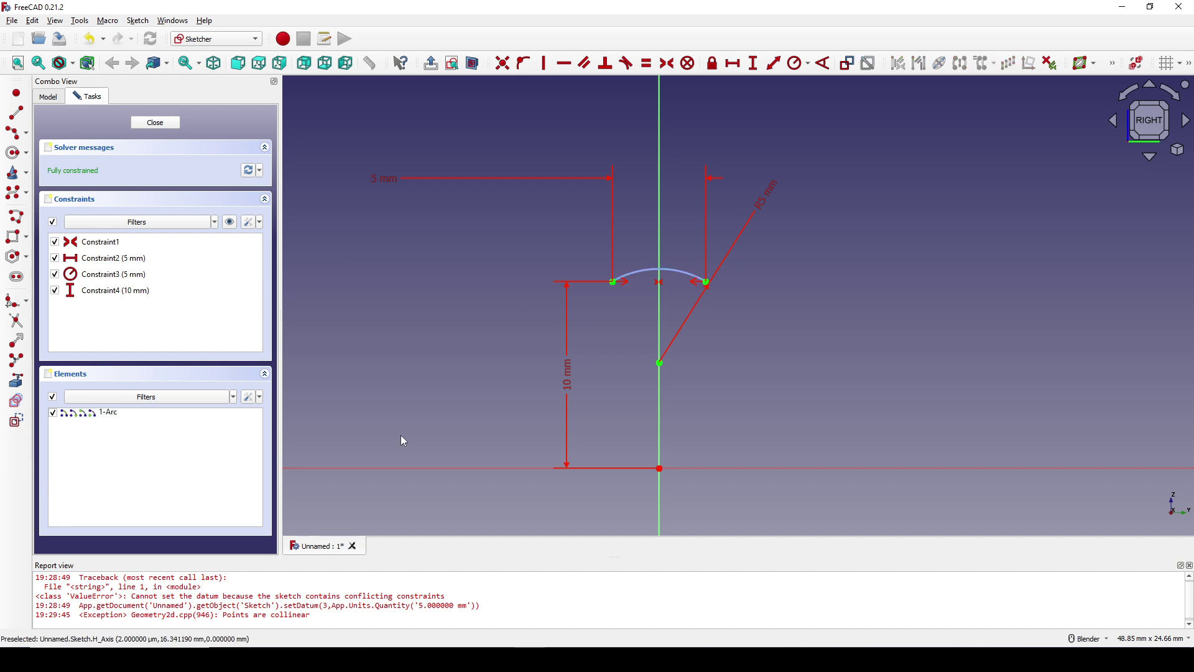
# Step: Draw a center-and-end-points arc over the construction arc, sharing its center and running from its left endpoint to its crest
pyautogui.click(25, 133)
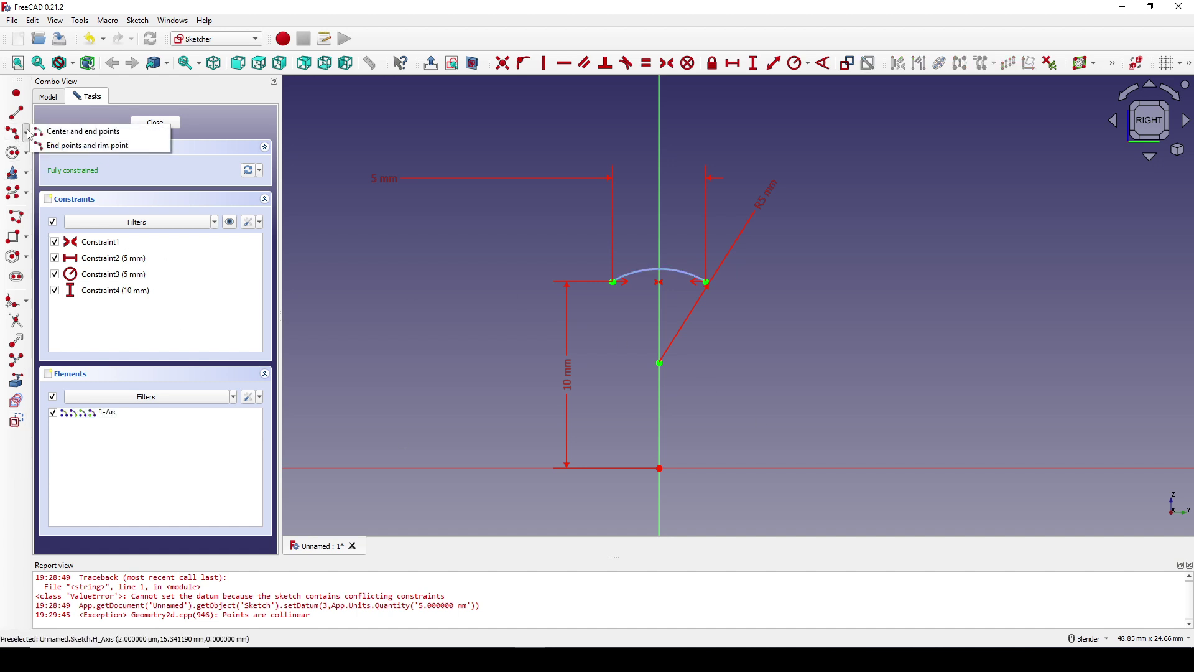
pyautogui.click(65, 135)
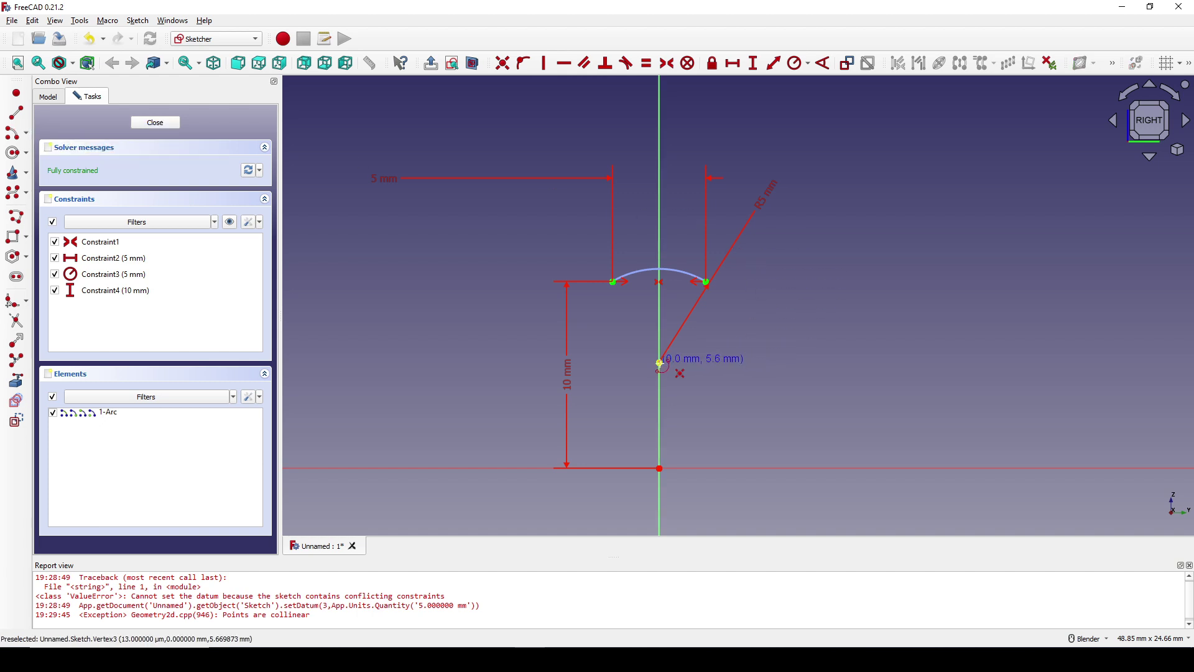
pyautogui.click(659, 363)
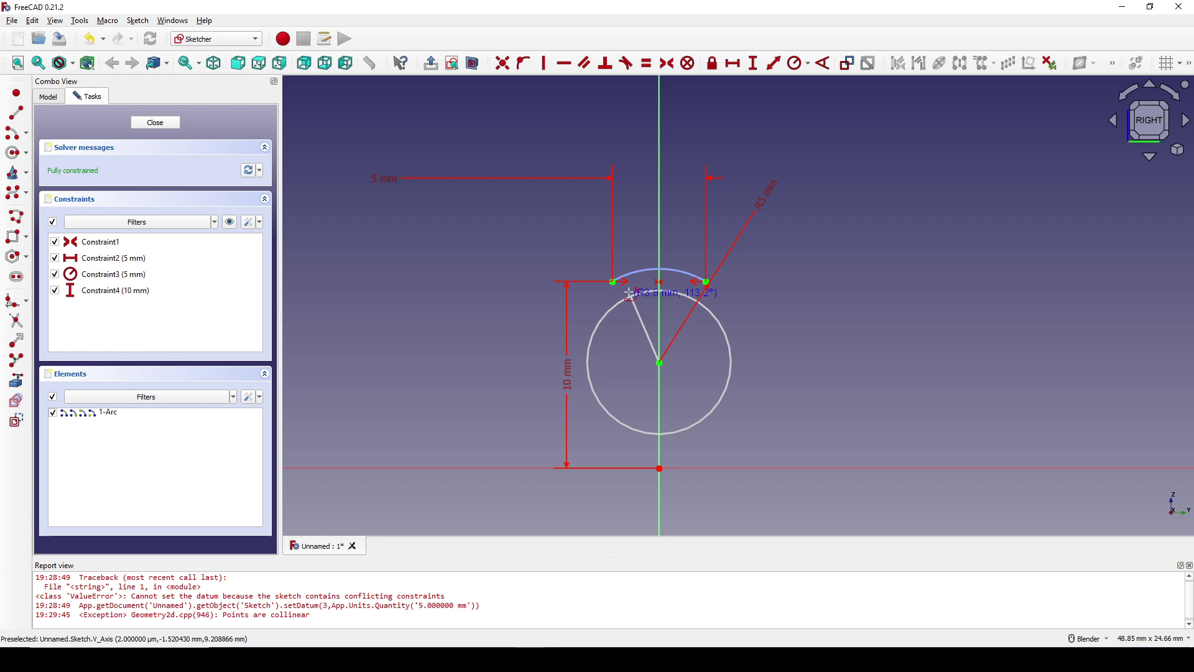
pyautogui.click(613, 282)
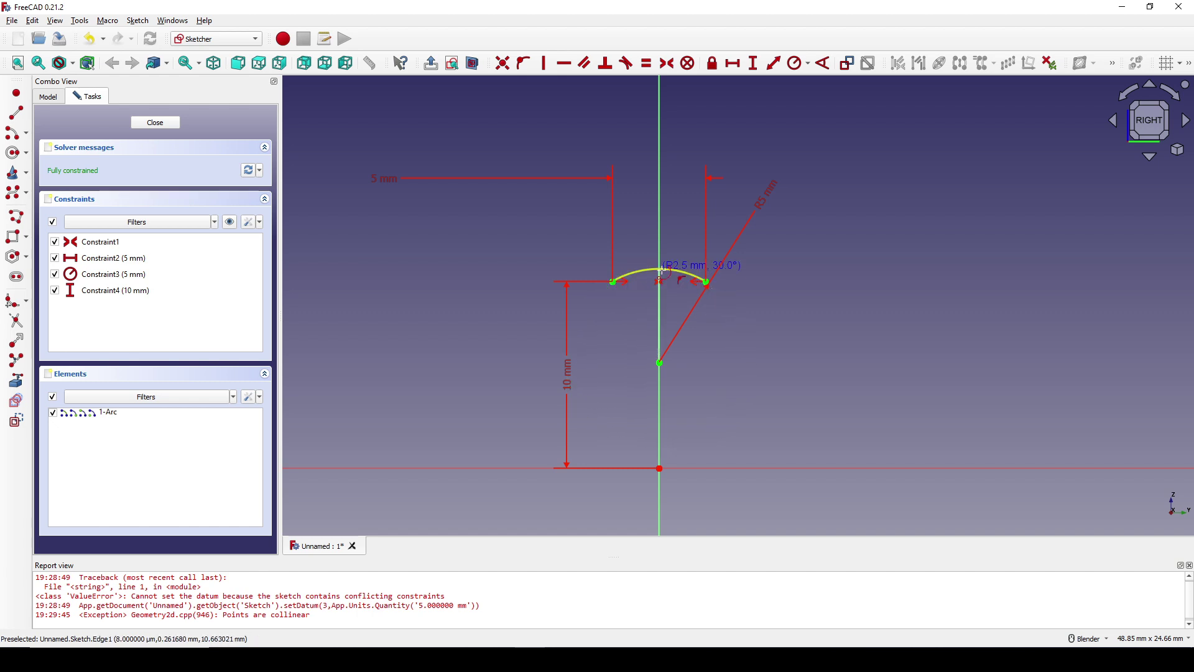
pyautogui.click(661, 270)
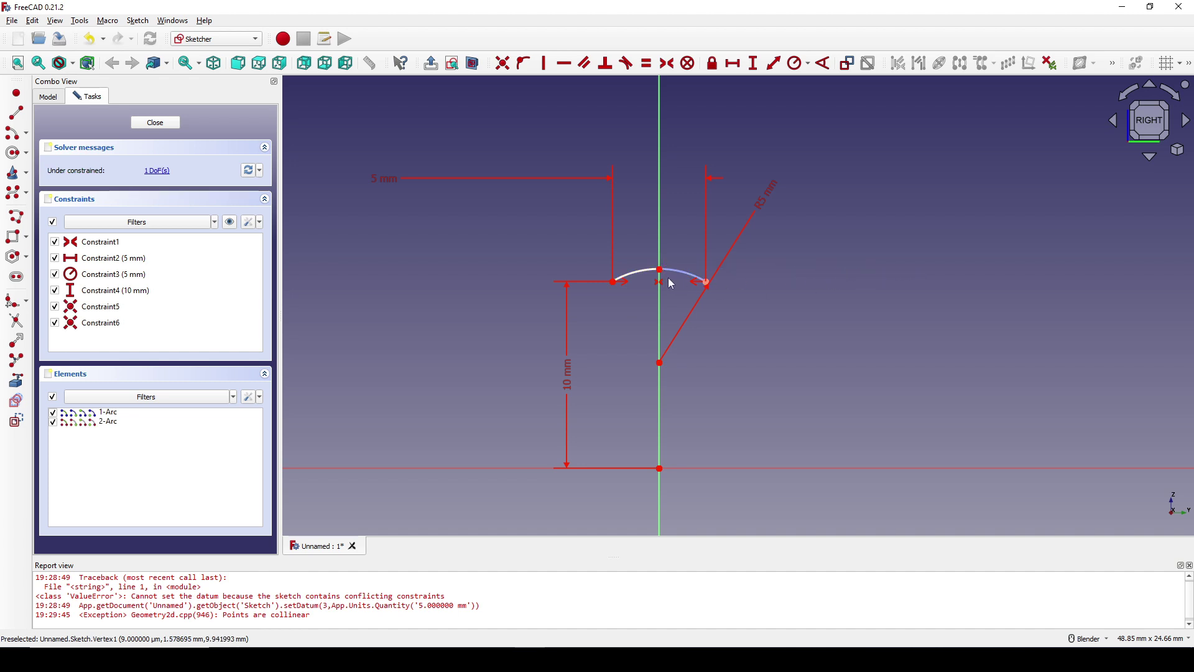
# Step: Constrain the free end of the new arc onto the vertical axis
pyautogui.moveTo(666, 282)
pyautogui.mouseDown()
pyautogui.moveTo(696, 280)
pyautogui.moveTo(647, 283)
pyautogui.moveTo(684, 274)
pyautogui.moveTo(659, 274)
pyautogui.moveTo(672, 273)
pyautogui.mouseUp()
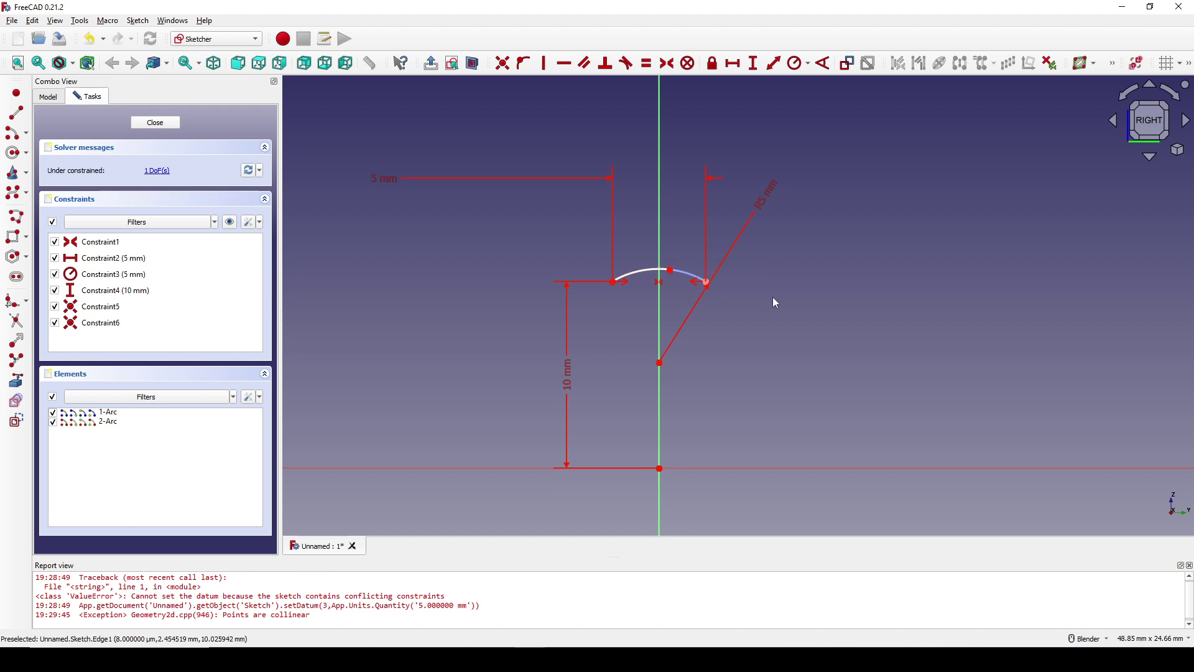
pyautogui.click(672, 271)
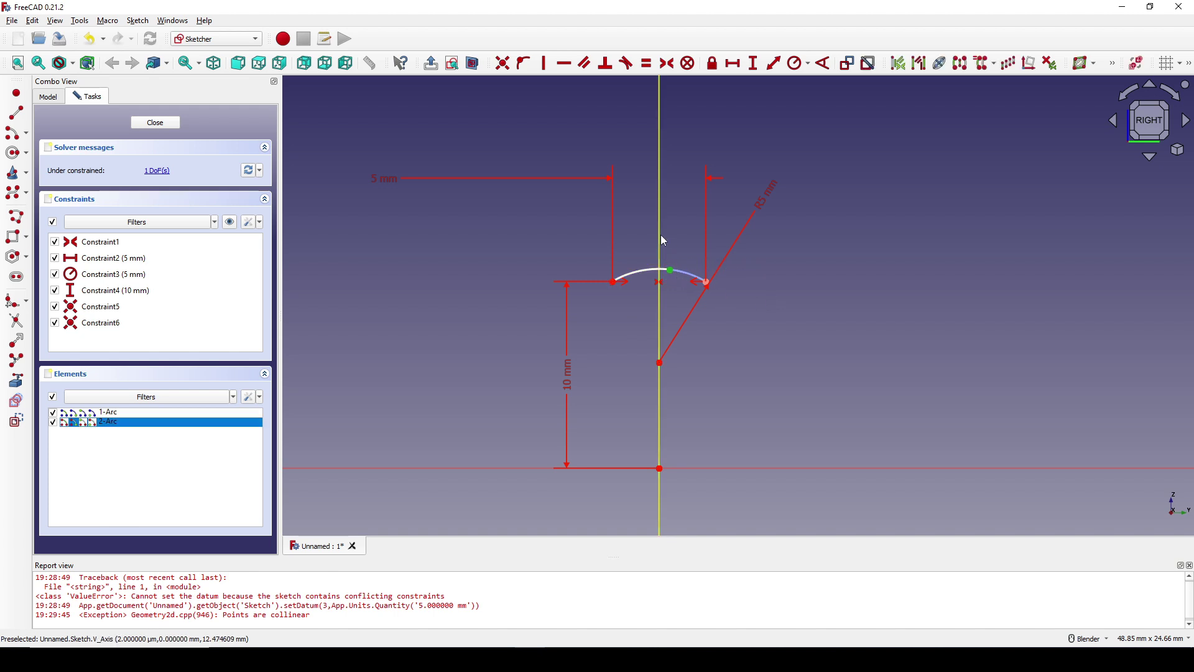
pyautogui.click(524, 63)
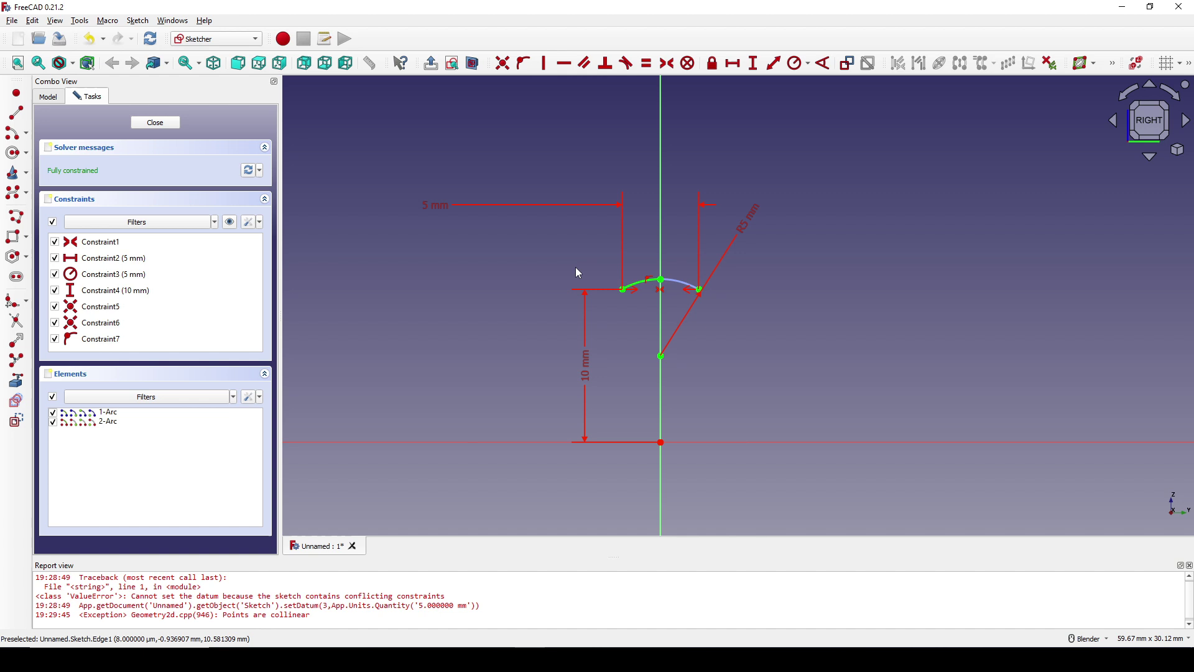
# Step: Close the sketch and view the half arc in 3D at an angle
pyautogui.click(156, 124)
pyautogui.moveTo(755, 326); pyautogui.dragTo(707, 330, button='middle')
pyautogui.scroll(2, 728, 296)
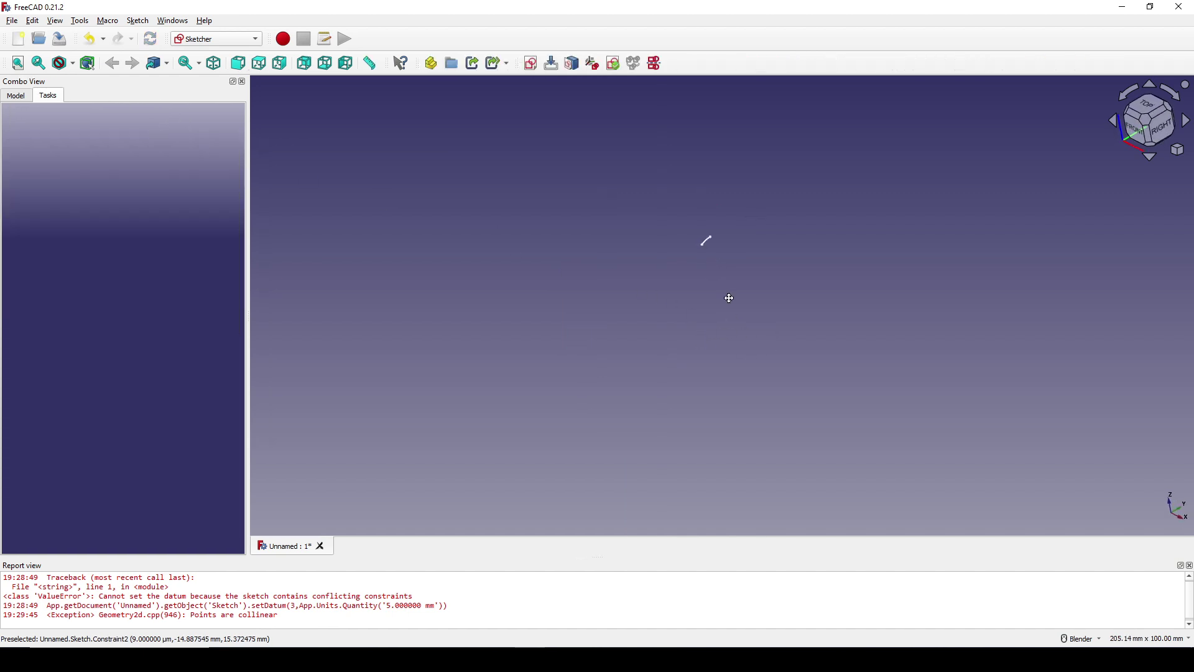
# Step: Switch to the Part workbench and turn on the axis cross at the origin
pyautogui.click(218, 41)
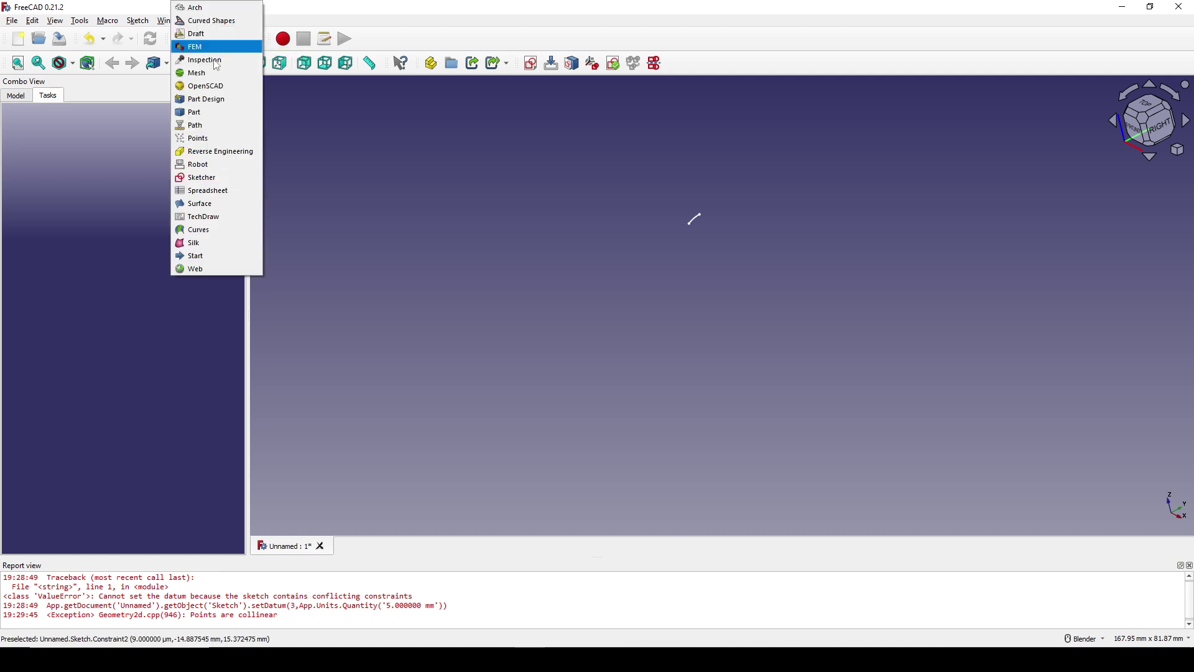
pyautogui.click(209, 118)
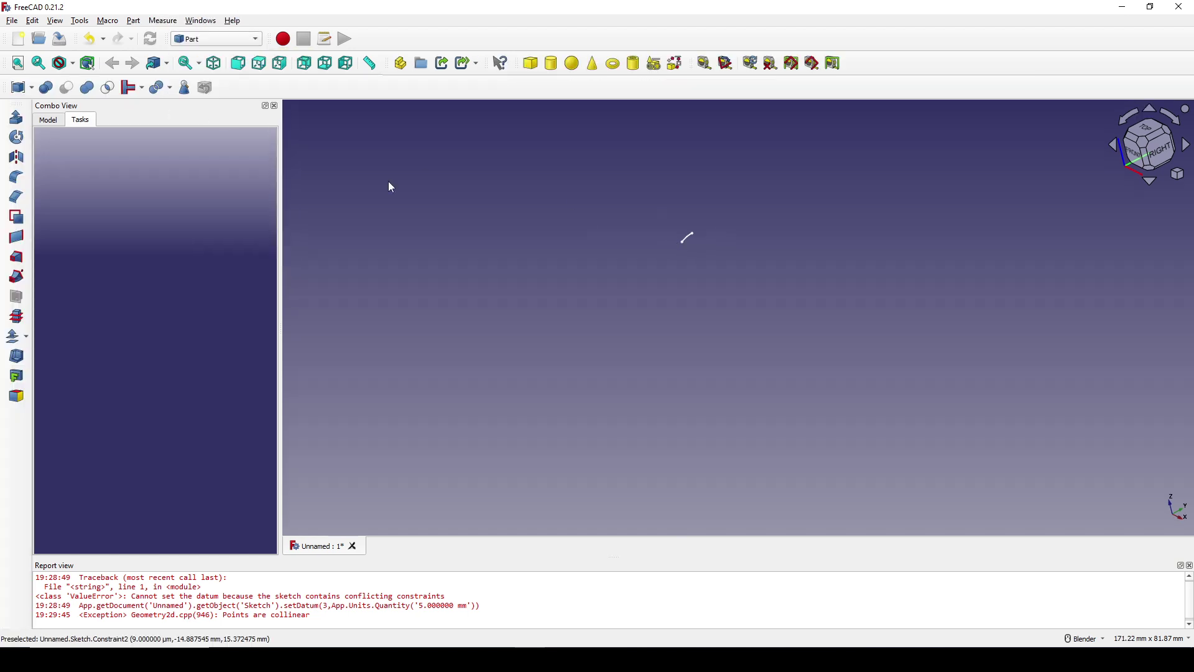
pyautogui.click(56, 20)
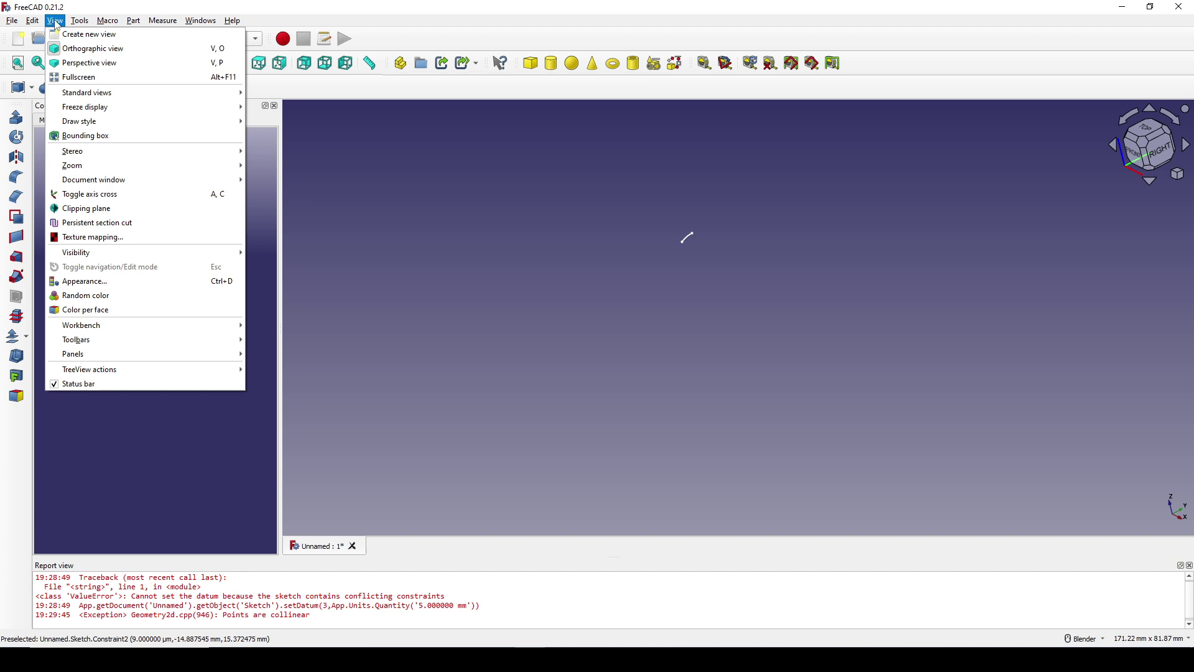
pyautogui.click(147, 194)
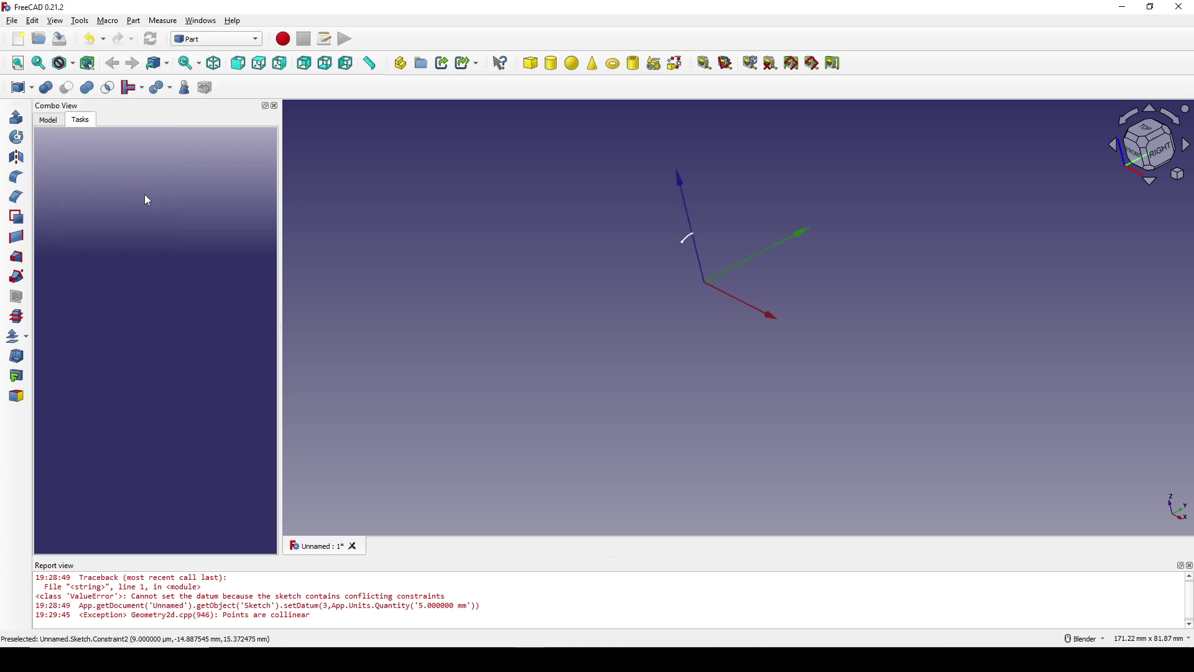
pyautogui.moveTo(688, 341); pyautogui.dragTo(684, 317, button='middle')
pyautogui.keyDown('shift'); pyautogui.moveTo(785, 257); pyautogui.dragTo(258, 258, button='middle'); pyautogui.keyUp('shift')
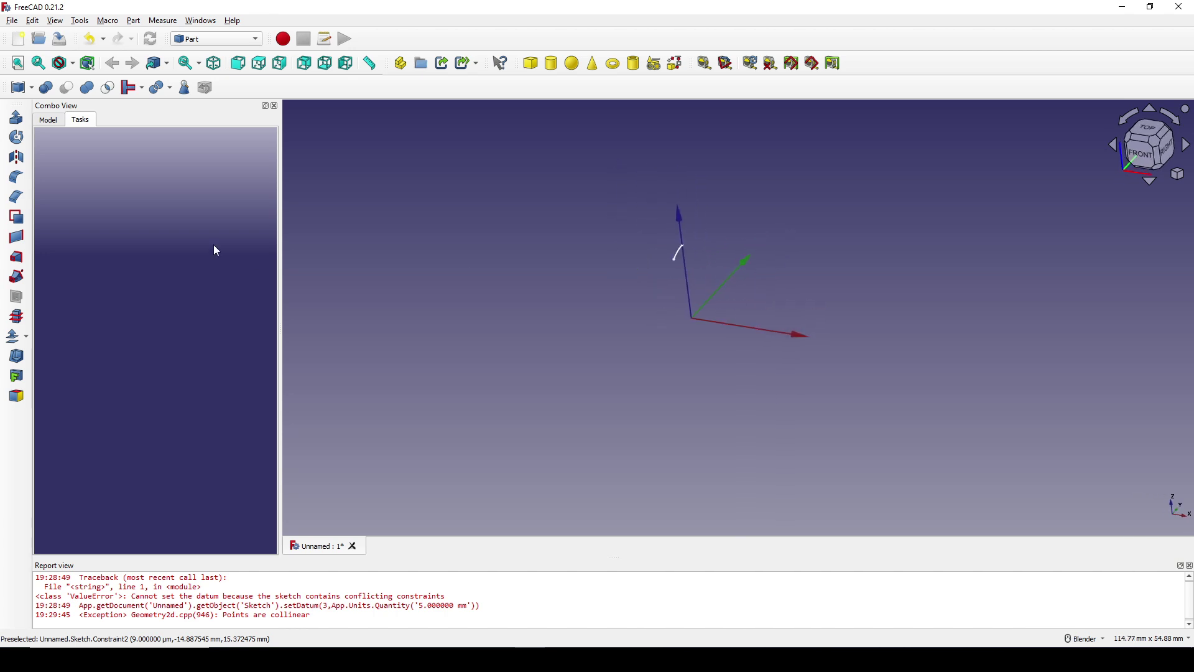
# Step: Revolve the half-arc sketch 360° about the Y axis through the origin, without creating a solid
pyautogui.click(57, 123)
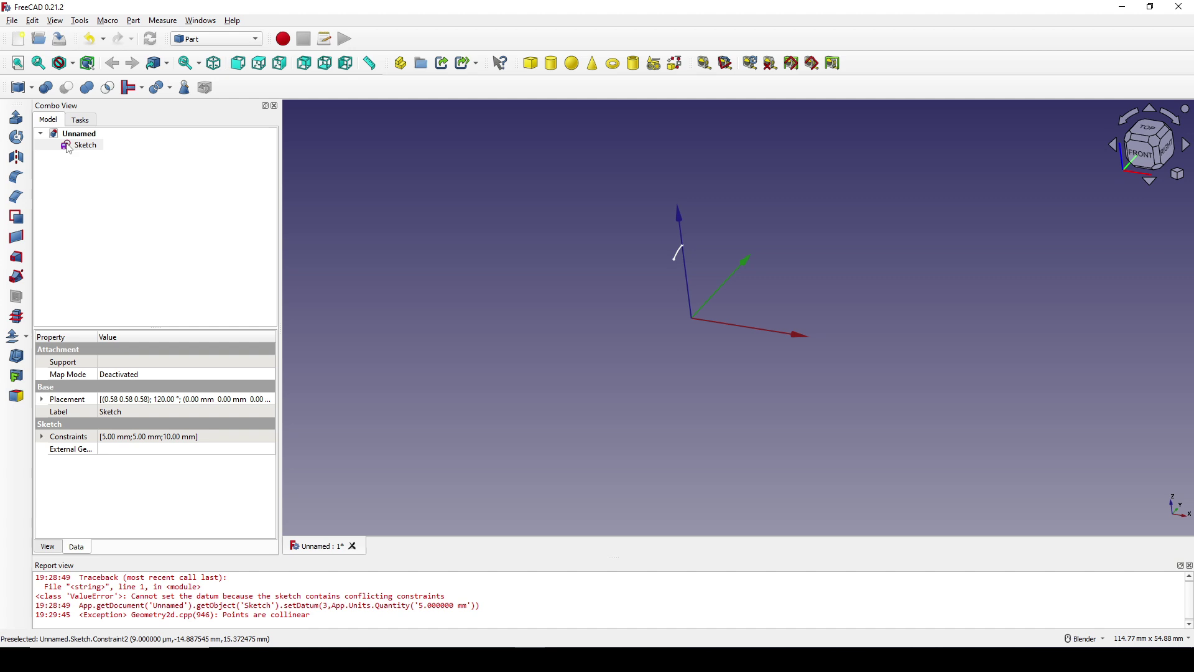
pyautogui.click(87, 147)
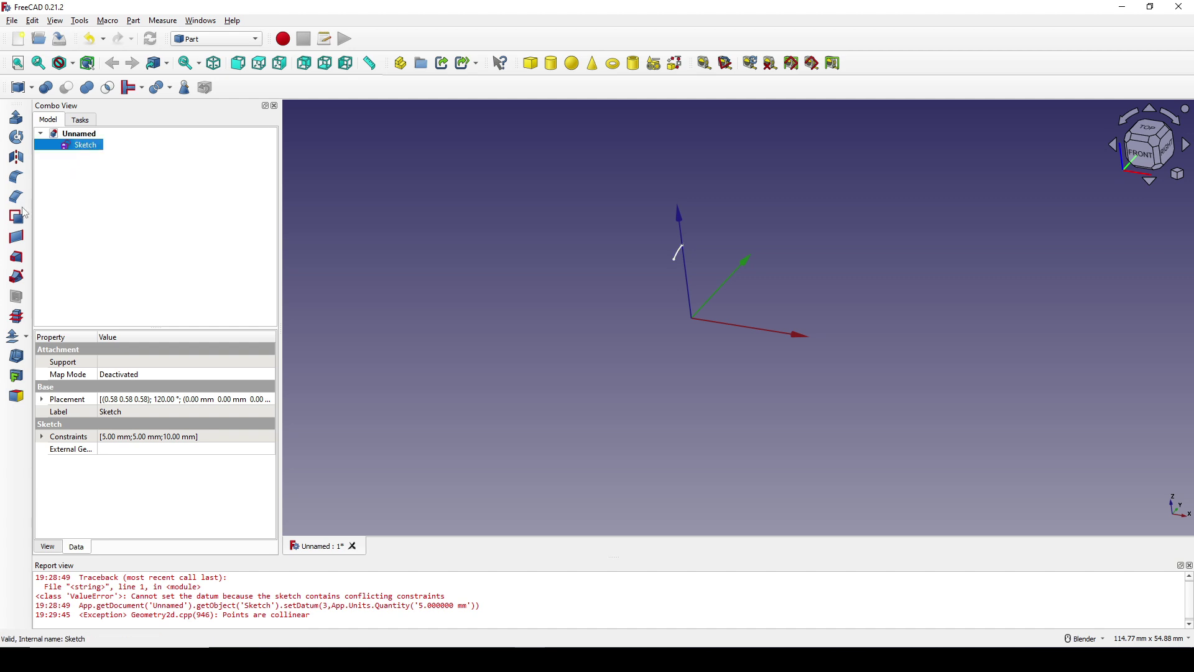
pyautogui.click(16, 136)
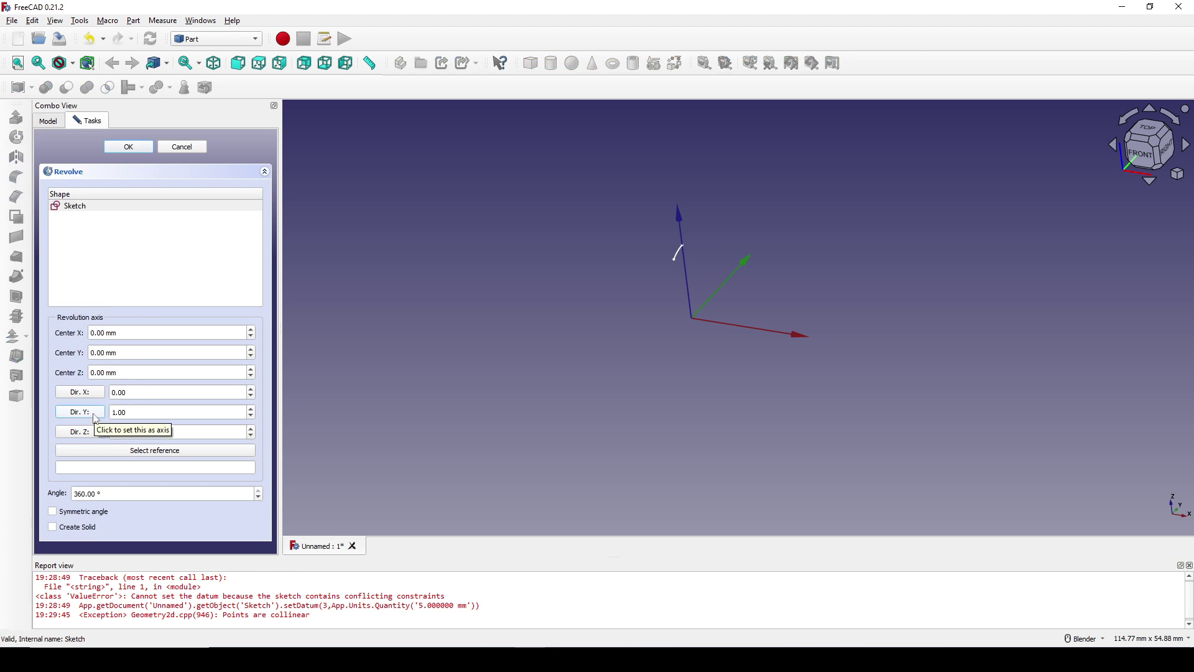
pyautogui.click(128, 146)
pyautogui.moveTo(744, 347); pyautogui.dragTo(665, 351, button='middle')
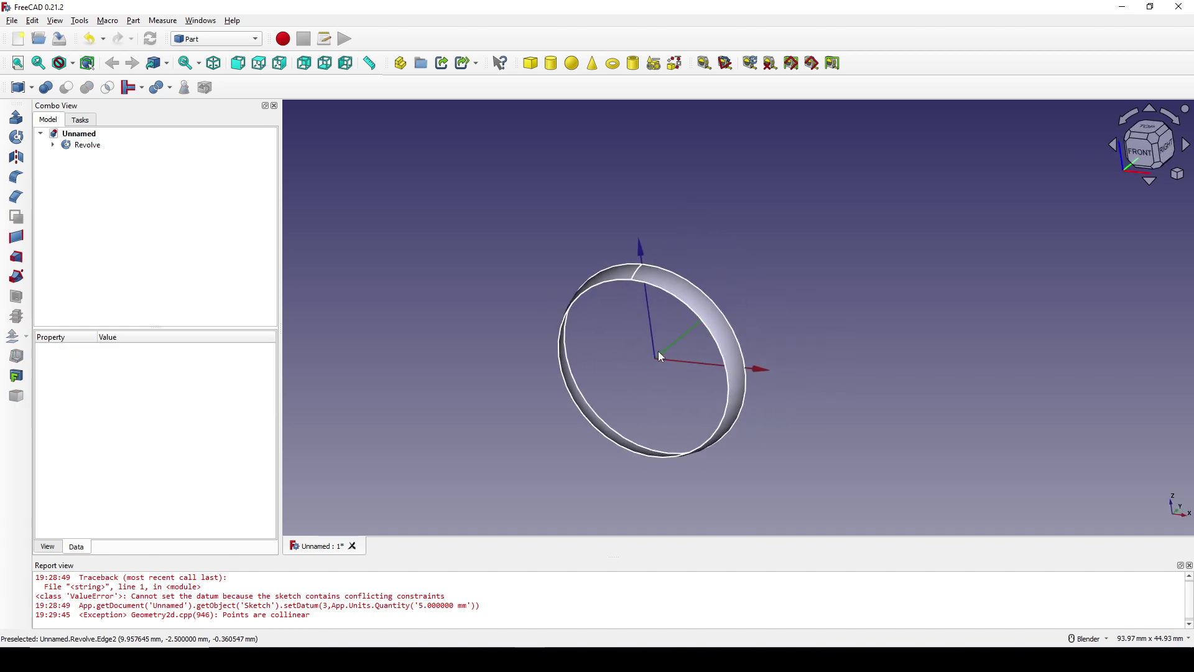
# Step: Switch to the Sketcher workbench and start a new sketch on the XZ plane
pyautogui.click(217, 39)
pyautogui.click(213, 186)
pyautogui.moveTo(647, 202); pyautogui.dragTo(738, 199, button='middle')
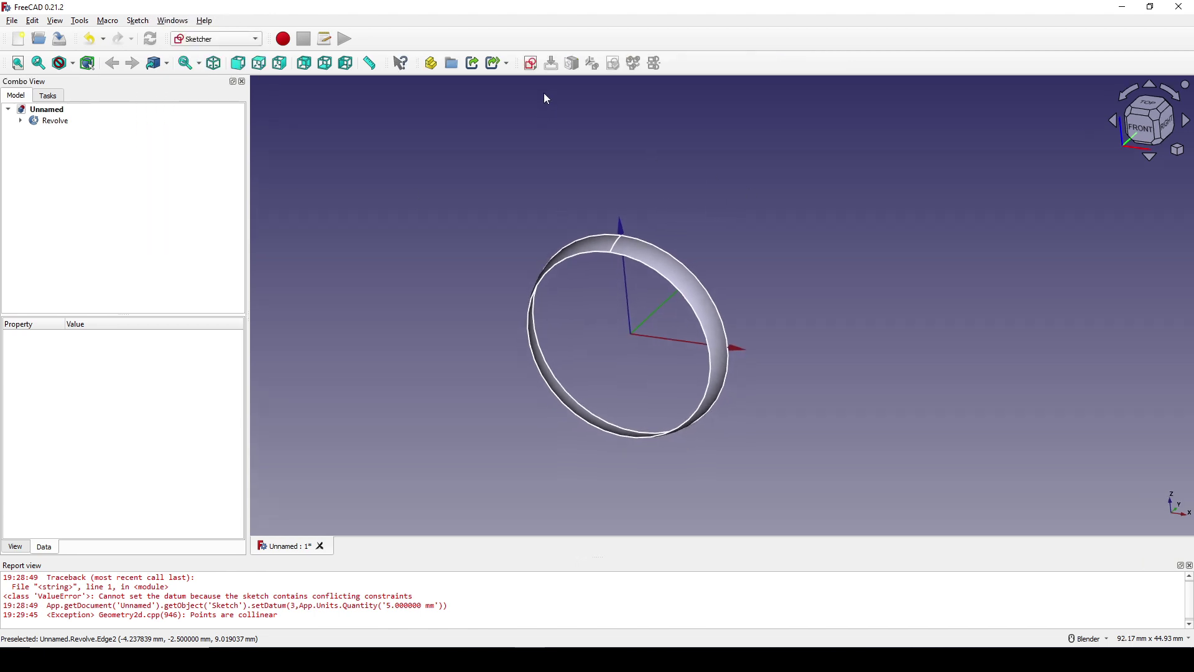
pyautogui.click(535, 65)
pyautogui.click(576, 311)
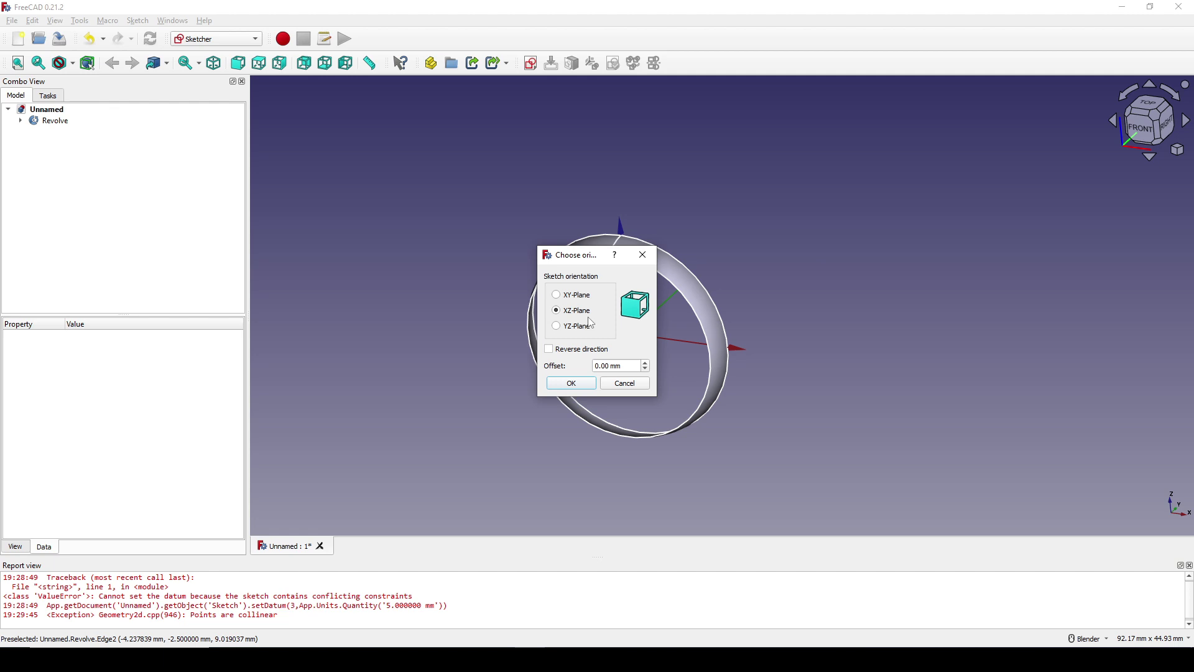
pyautogui.click(593, 383)
pyautogui.scroll(4, 660, 308)
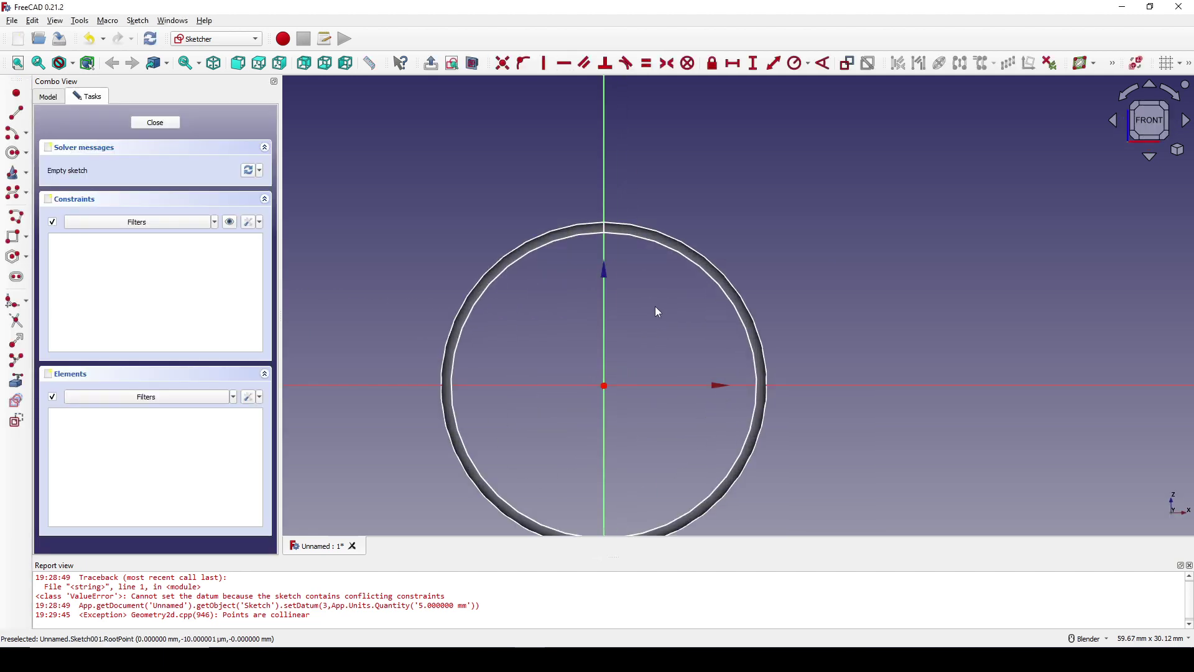
# Step: Draw two lines from the origin, one on each side of the vertical axis, ending about 15 mm above it, beyond the ring
pyautogui.click(16, 114)
pyautogui.click(597, 415)
pyautogui.click(721, 131)
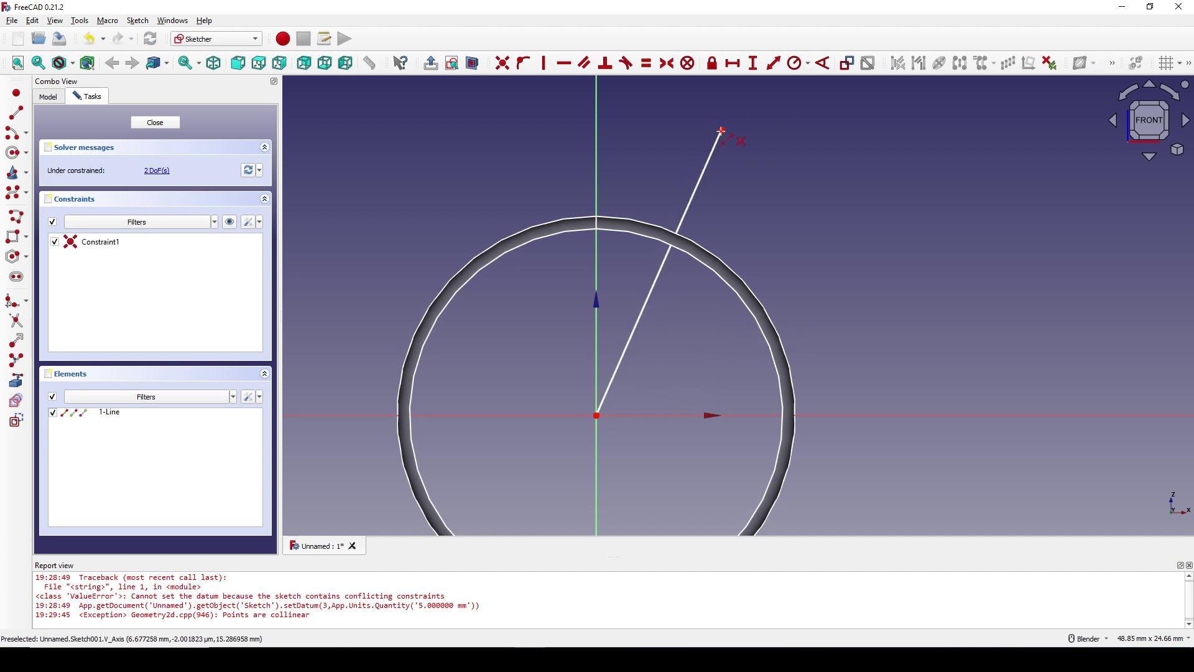
pyautogui.click(596, 415)
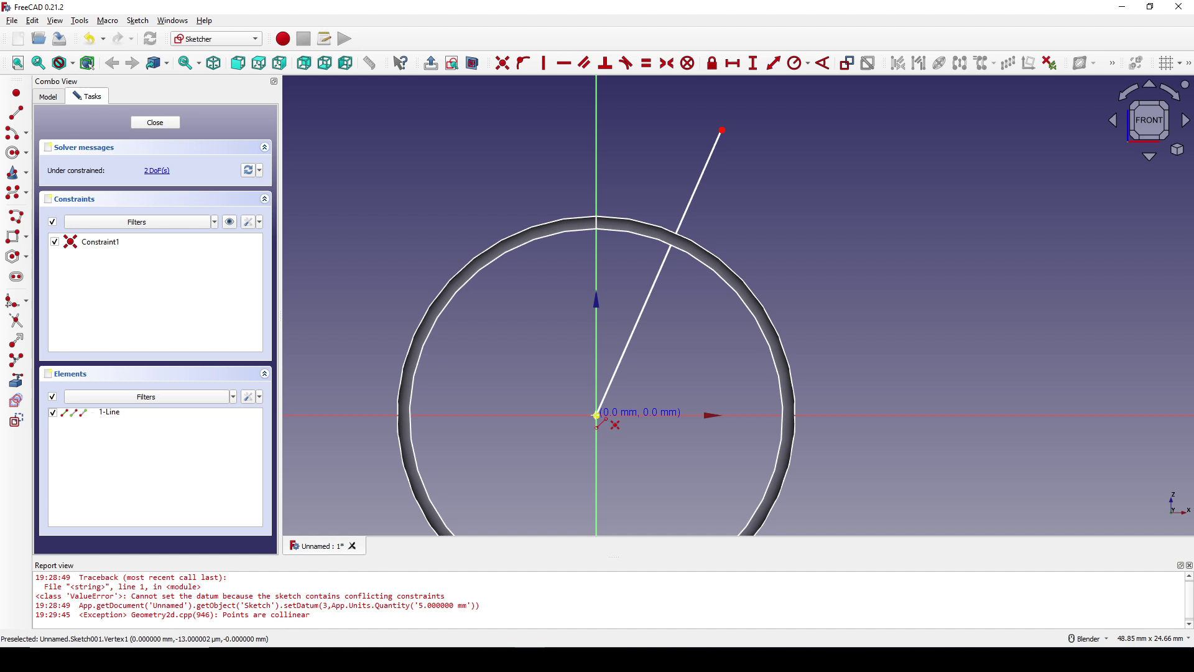
pyautogui.click(499, 143)
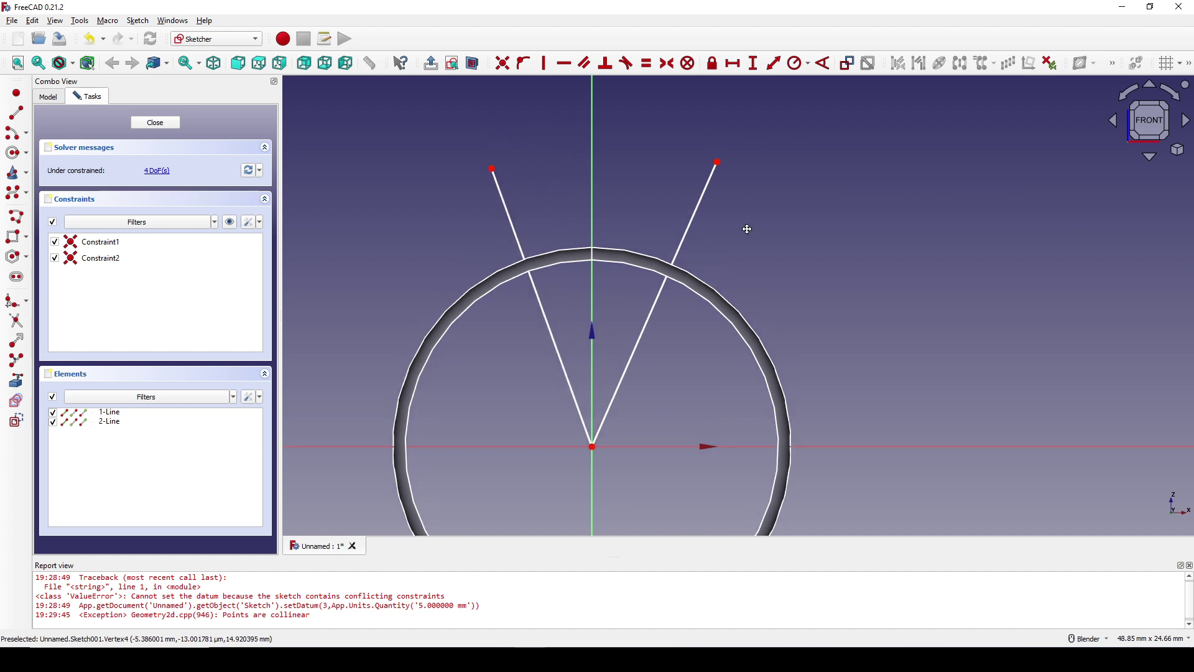
# Step: Constrain the outer endpoints of the two lines symmetric about the vertical axis
pyautogui.click(492, 170)
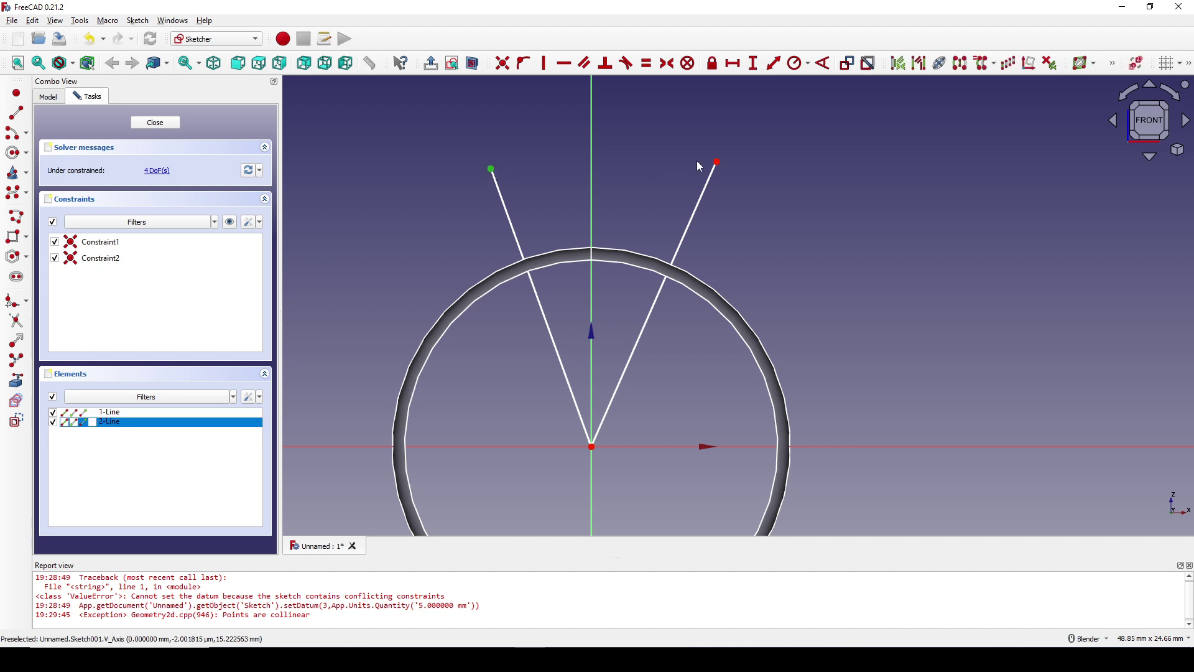
pyautogui.click(719, 163)
pyautogui.click(593, 179)
pyautogui.press('s')
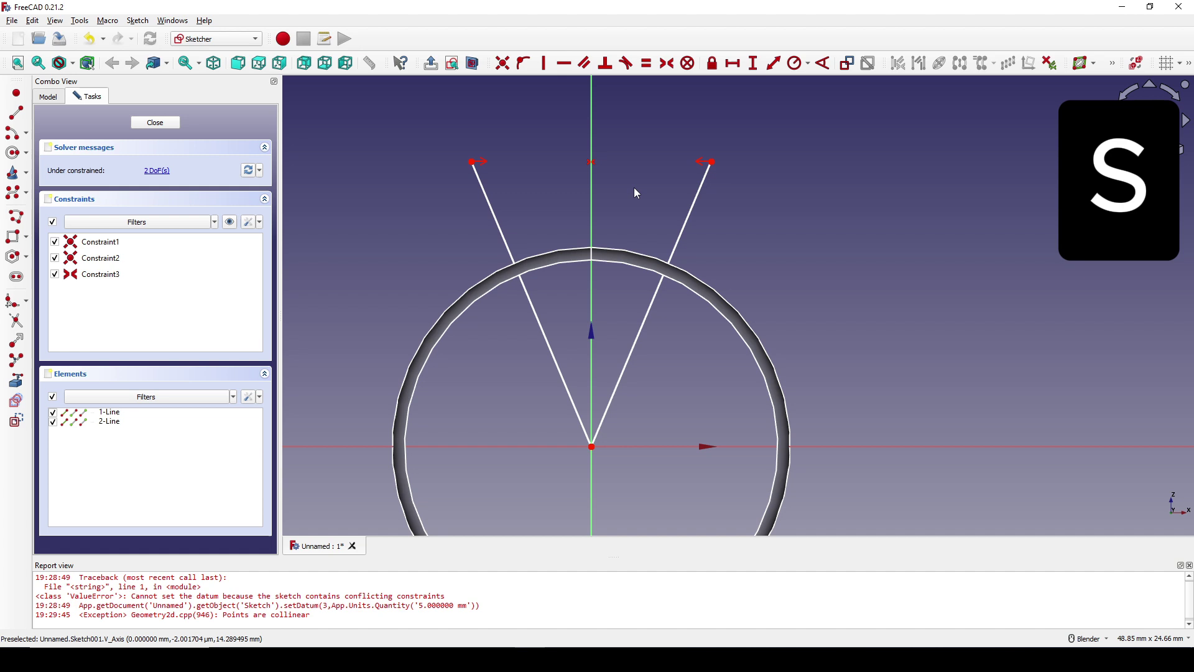
# Step: Constrain the angle between the two lines to 12° and close the sketch
pyautogui.click(500, 225)
pyautogui.click(684, 242)
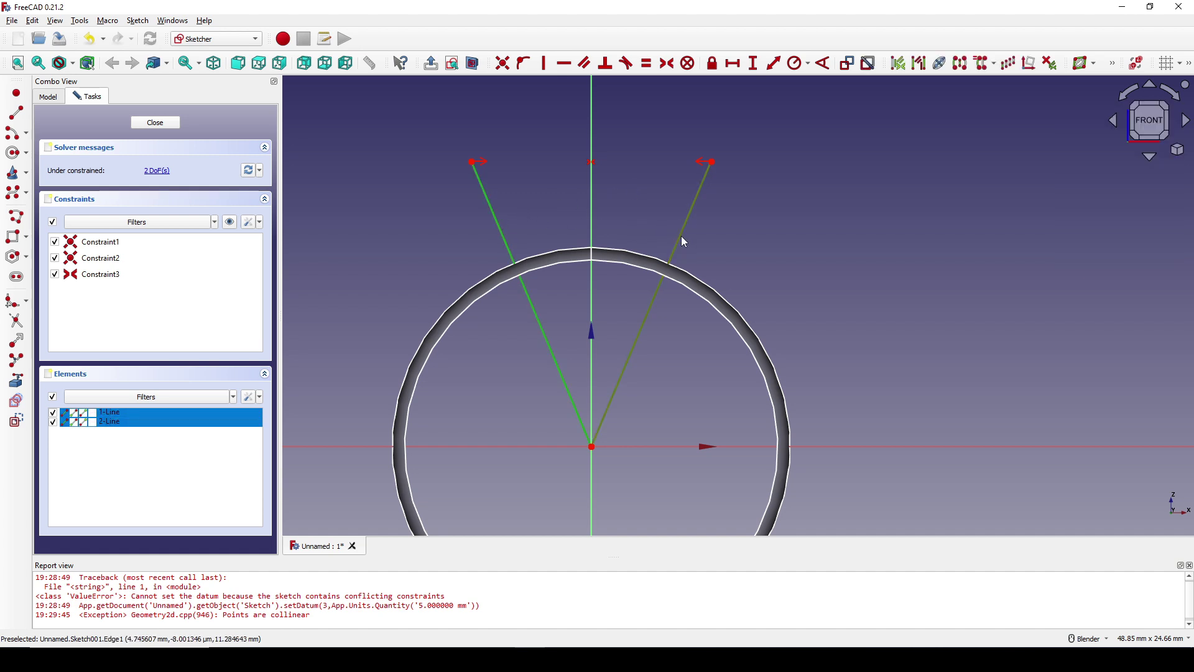
pyautogui.click(823, 62)
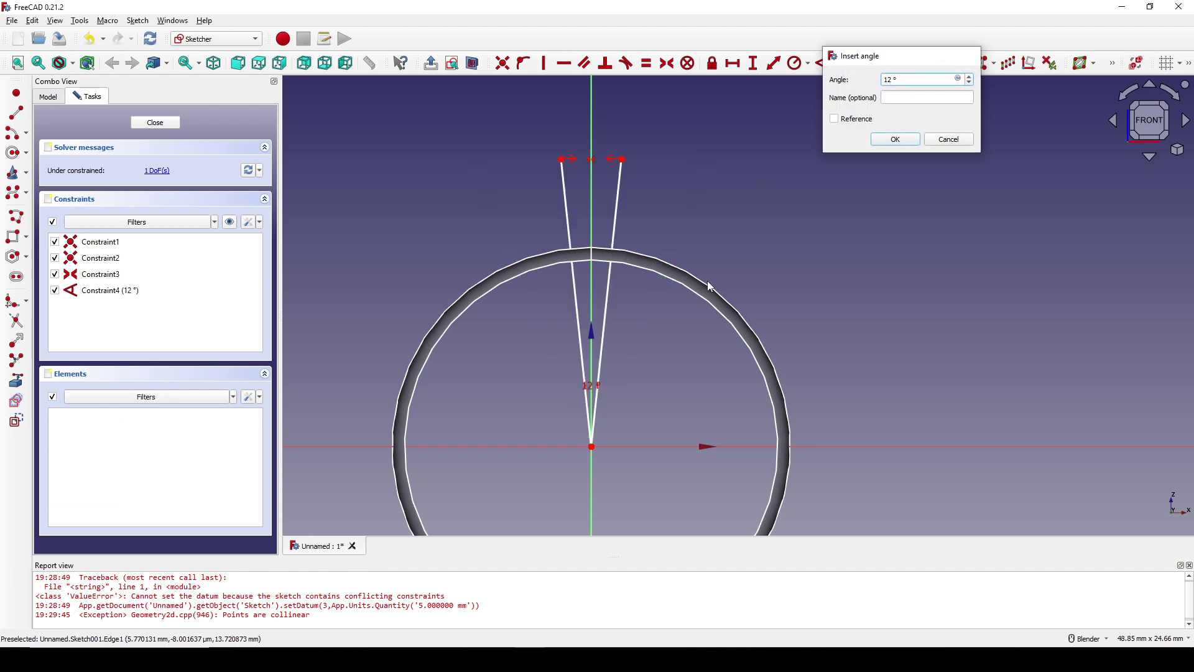
pyautogui.press('Return')
pyautogui.scroll(1, 642, 337)
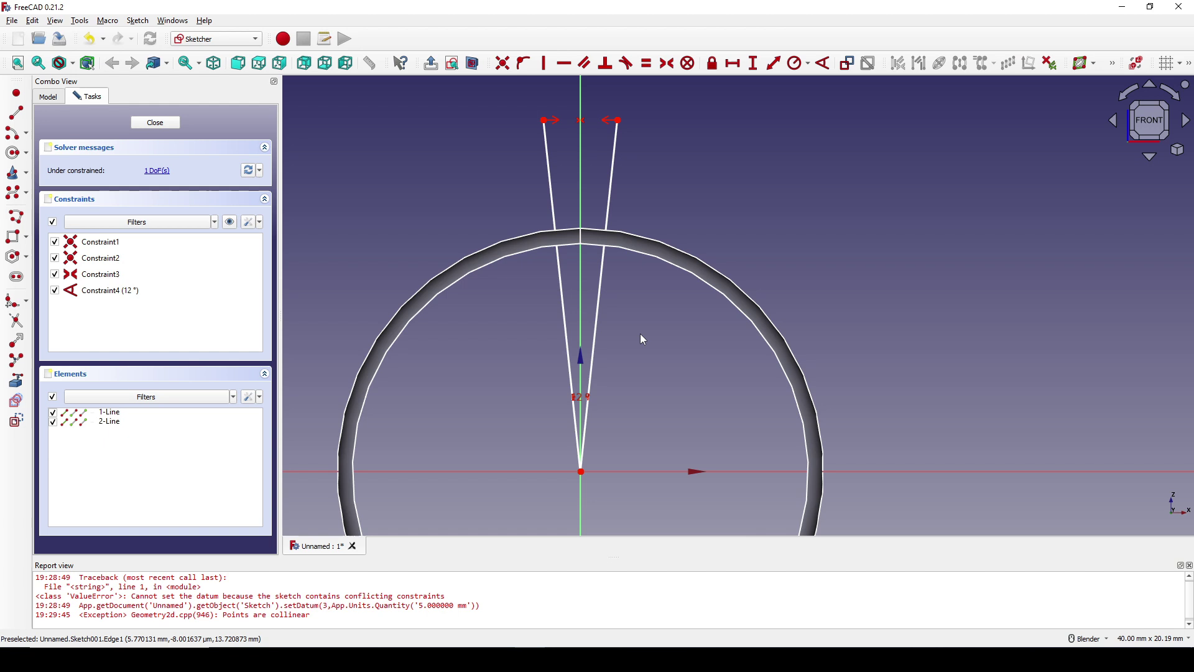
pyautogui.click(162, 125)
pyautogui.moveTo(584, 308)
pyautogui.mouseDown(button='middle')
pyautogui.moveTo(608, 334)
pyautogui.moveTo(688, 334)
pyautogui.moveTo(578, 314)
pyautogui.mouseUp(button='middle')
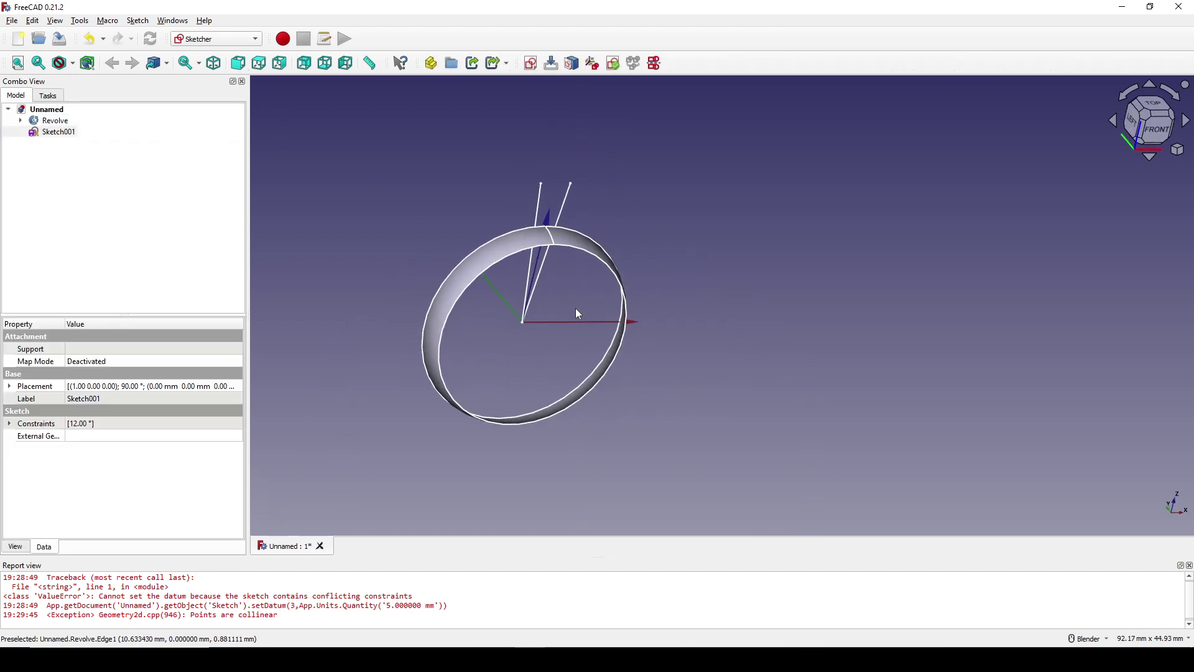
# Step: In the Part workbench, extrude the two-line sketch 10 mm along its normal without creating a solid
pyautogui.click(62, 132)
pyautogui.click(243, 39)
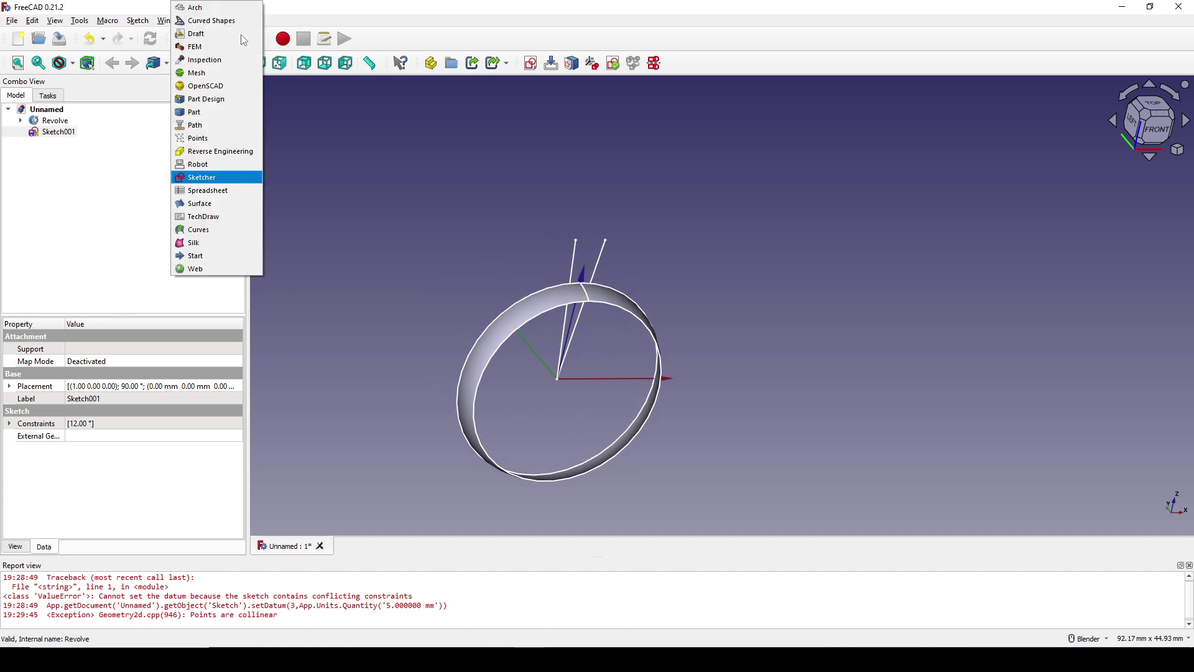
pyautogui.click(210, 112)
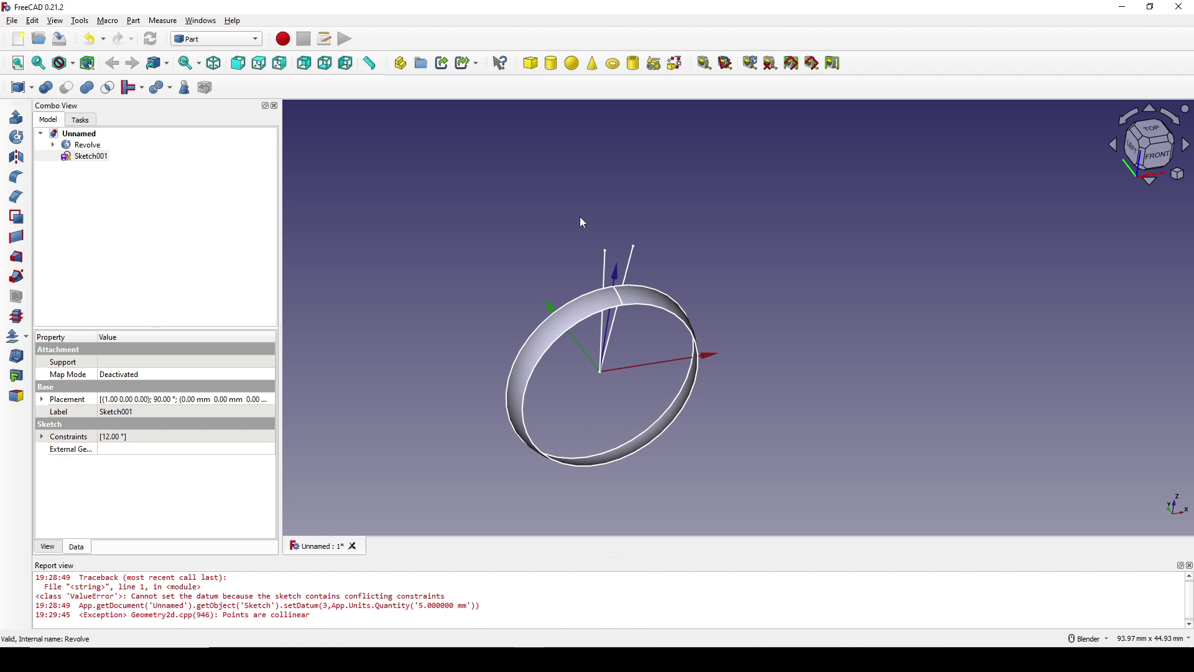
pyautogui.click(17, 117)
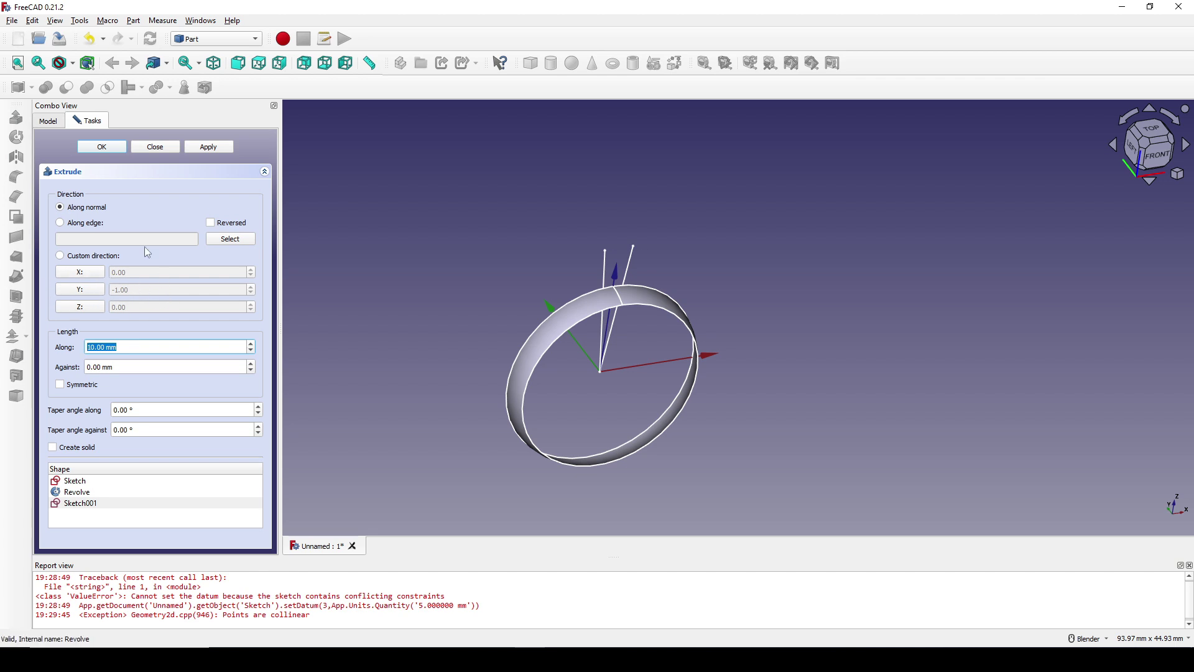
pyautogui.click(102, 148)
pyautogui.moveTo(715, 286); pyautogui.dragTo(690, 258, button='middle')
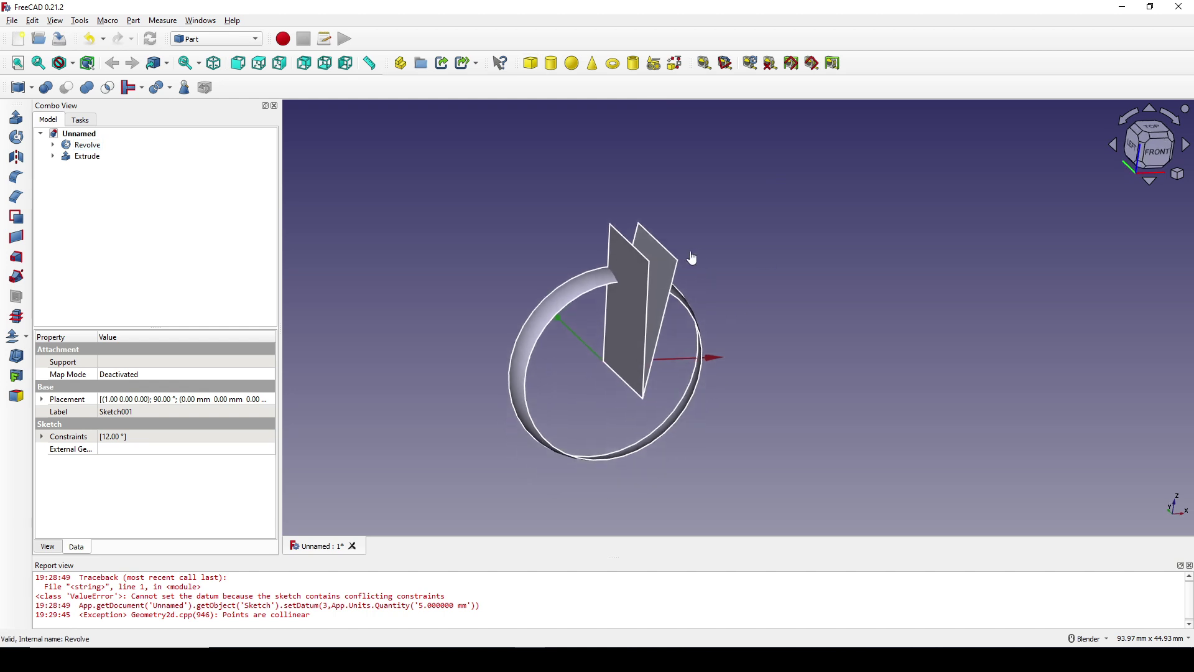
# Step: Slice the revolved band to a compound, using the extruded V-shaped planes as the cutting tool
pyautogui.click(585, 287)
pyautogui.click(585, 286)
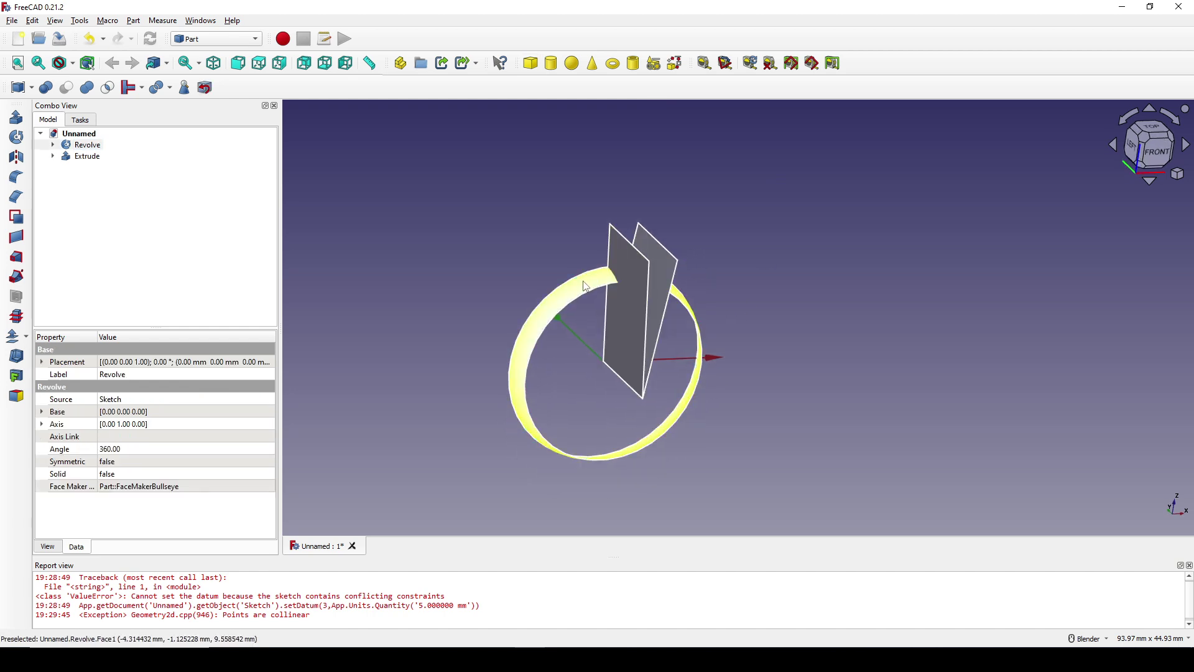
pyautogui.click(614, 271)
pyautogui.keyDown('ctrl'); pyautogui.click(640, 270); pyautogui.keyUp('ctrl')
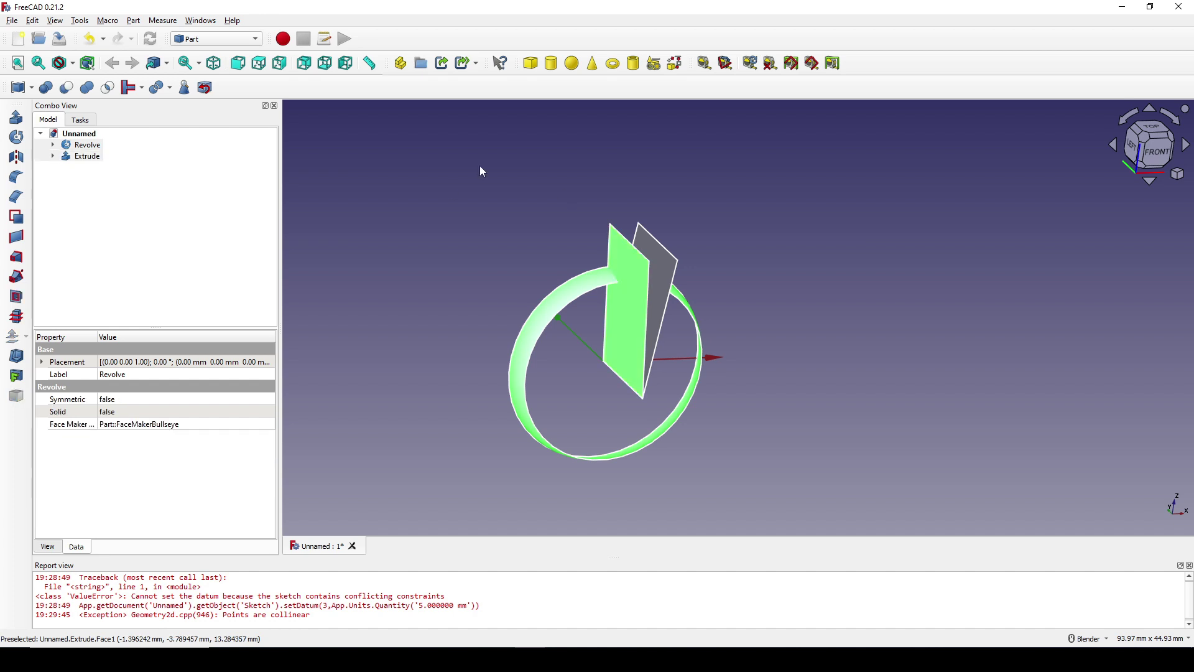
pyautogui.click(133, 20)
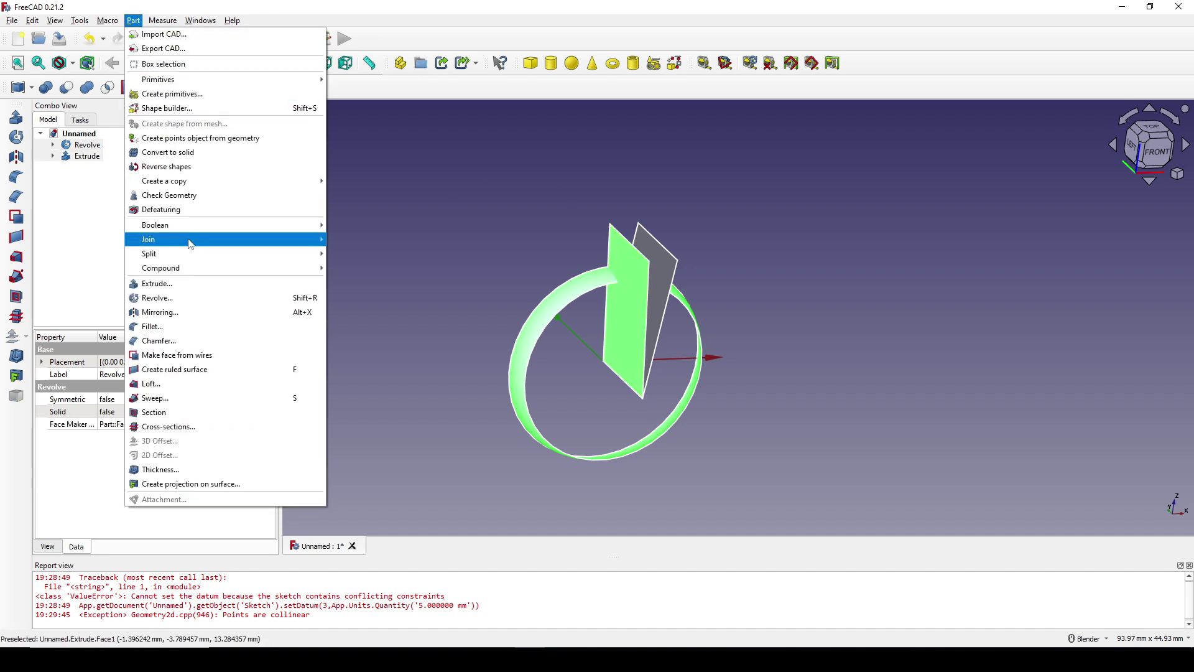
pyautogui.moveTo(187, 255)
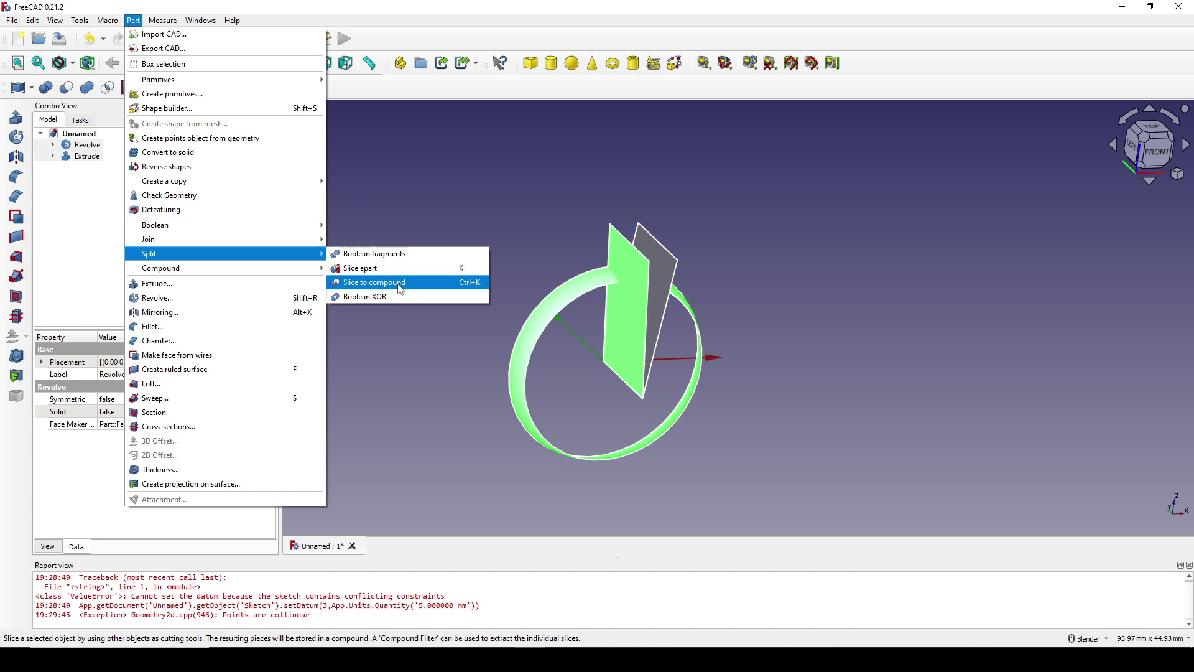
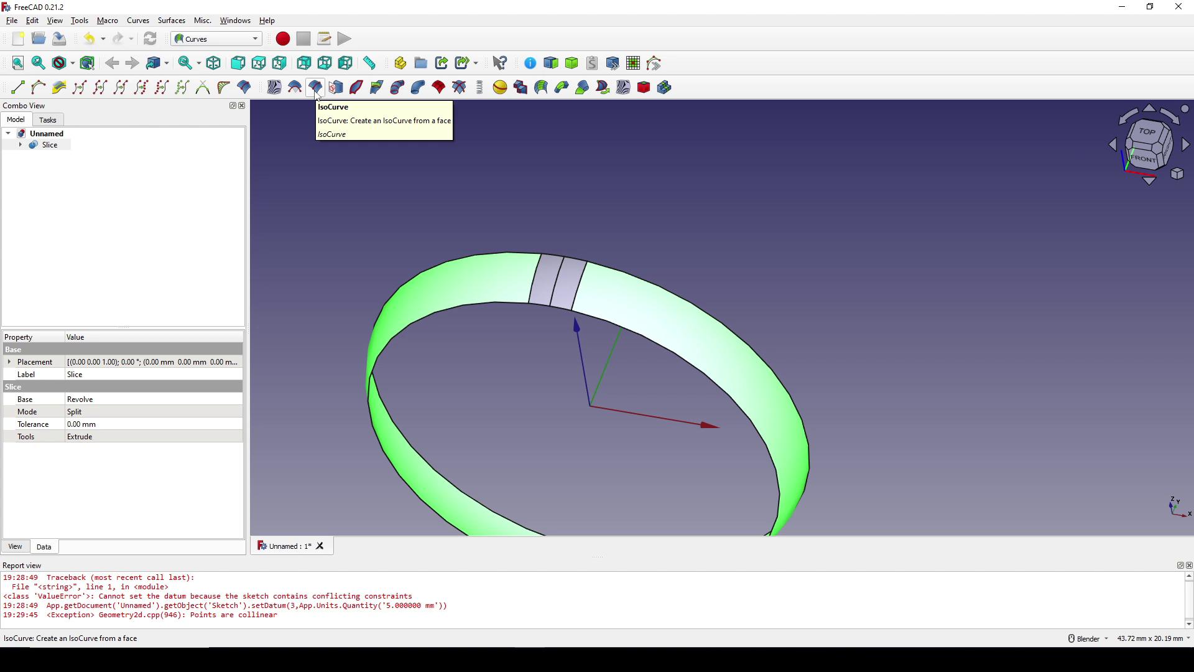
# Step: Create an isocurve on the large face of the sliced band, with Number U set to 0 and Number V to 1
pyautogui.click(316, 87)
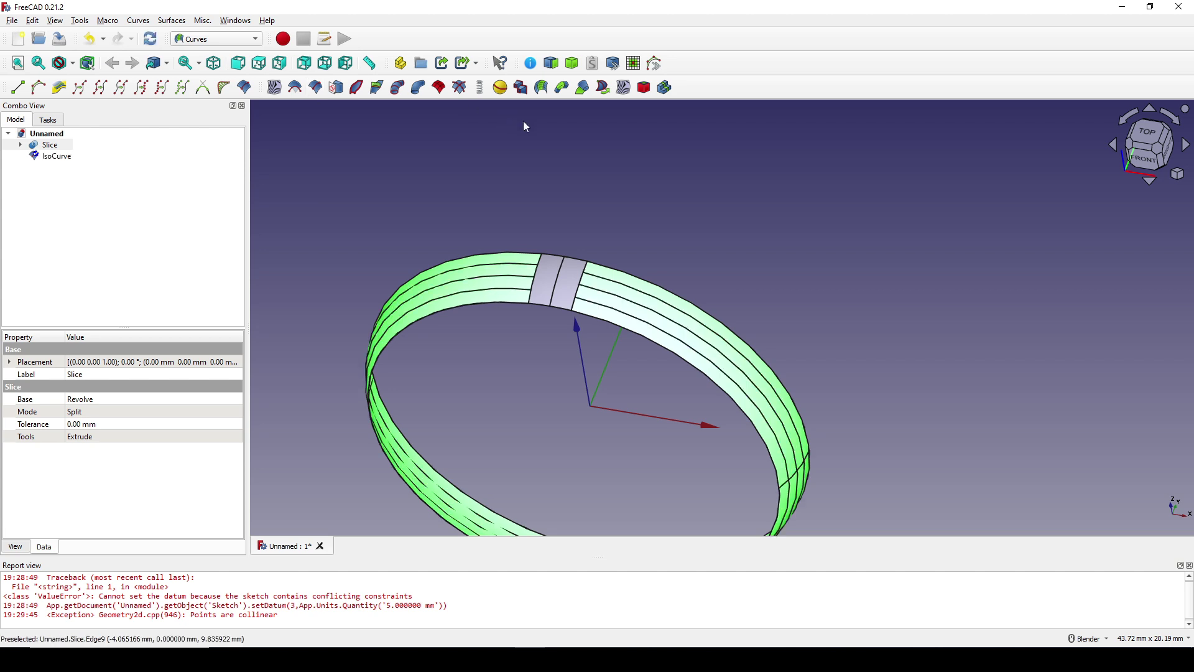
pyautogui.click(51, 156)
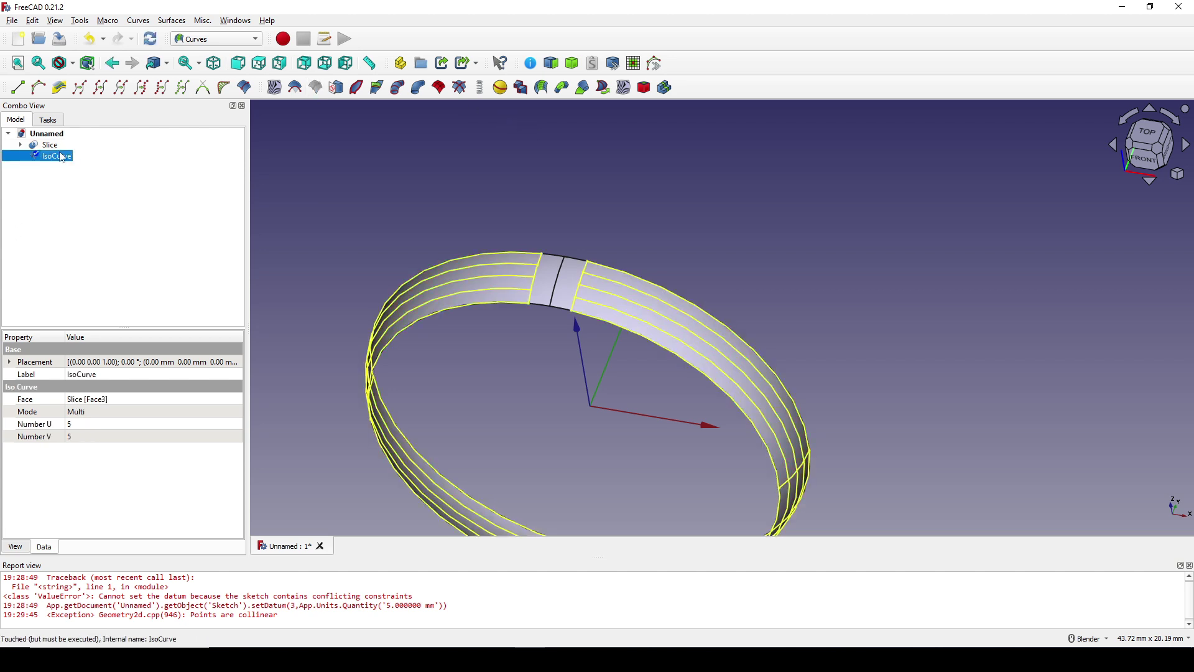
pyautogui.click(90, 424)
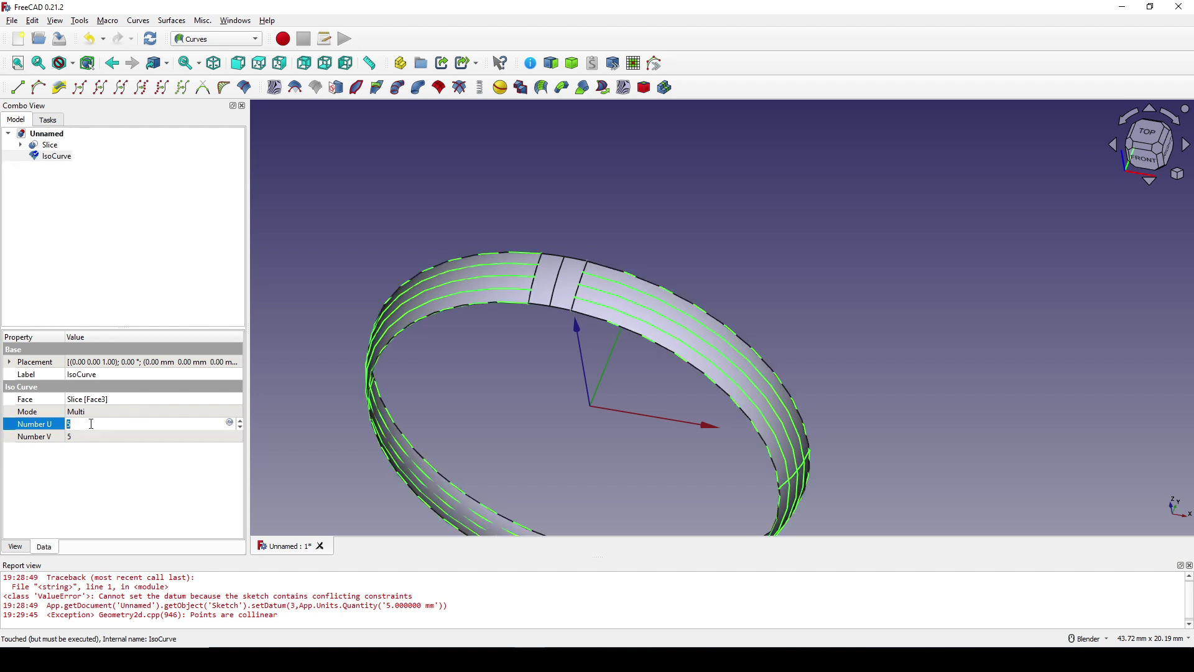
pyautogui.write('0')
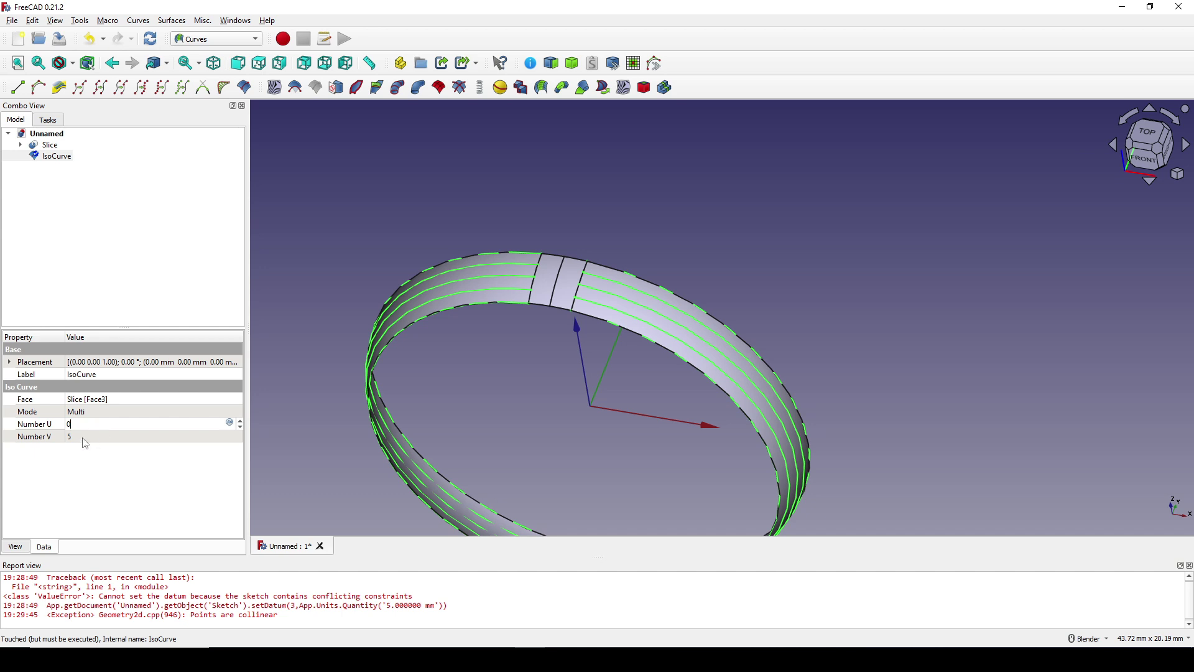
pyautogui.click(85, 434)
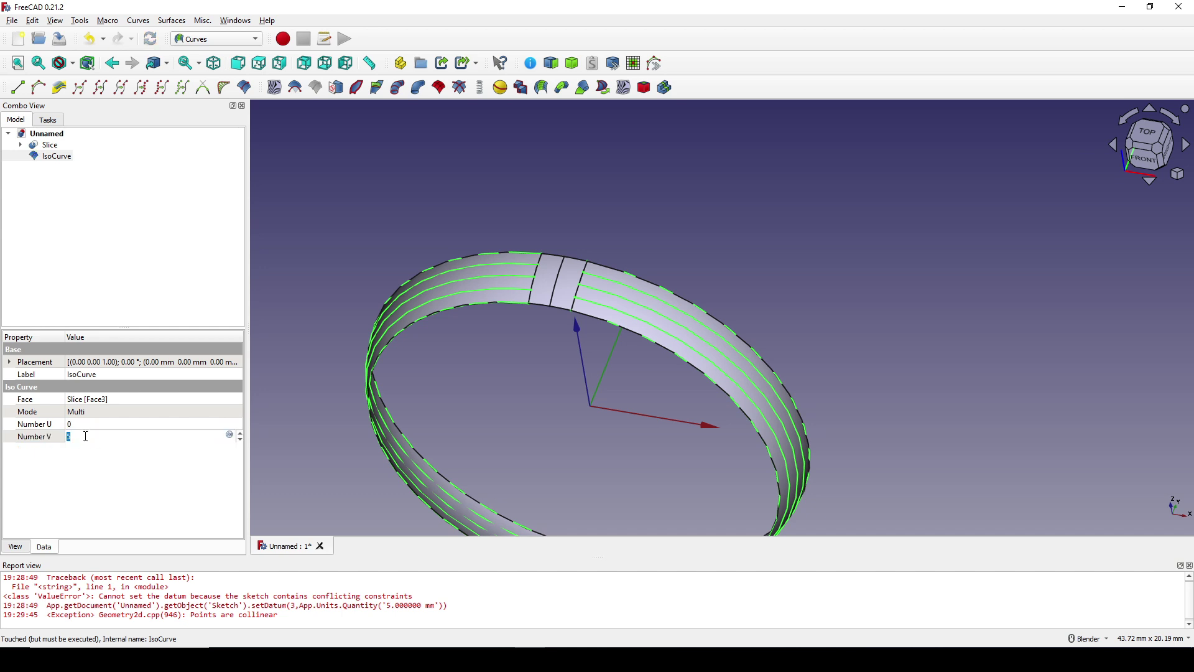
pyautogui.write('1')
pyautogui.press('Return')
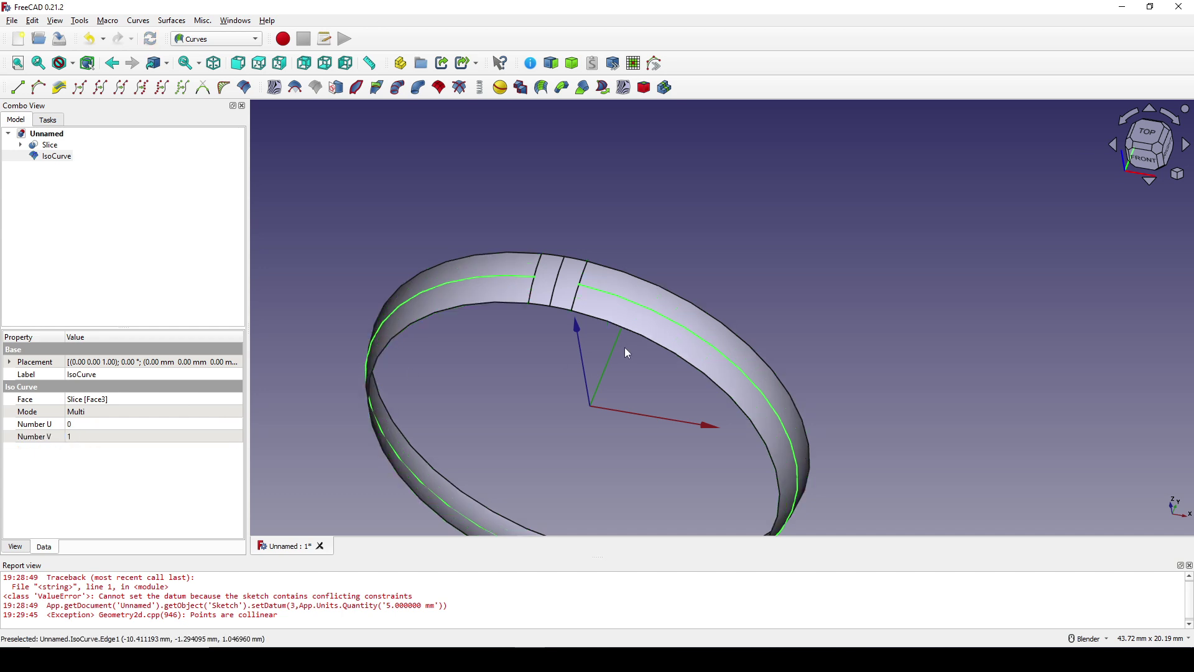
# Step: Set the displayed point size of both the sliced band and the isocurve to 10
pyautogui.moveTo(624, 347); pyautogui.dragTo(588, 361, button='middle')
pyautogui.scroll(-3, 659, 335)
pyautogui.scroll(5, 588, 361)
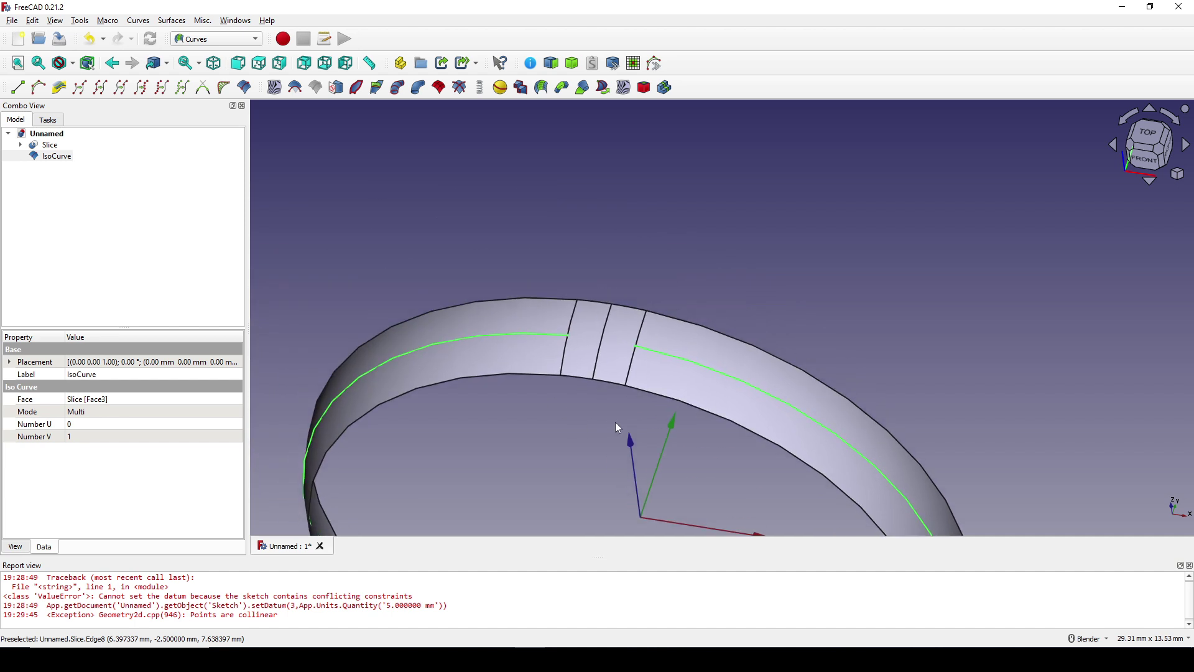
pyautogui.scroll(2, 603, 401)
pyautogui.click(587, 470)
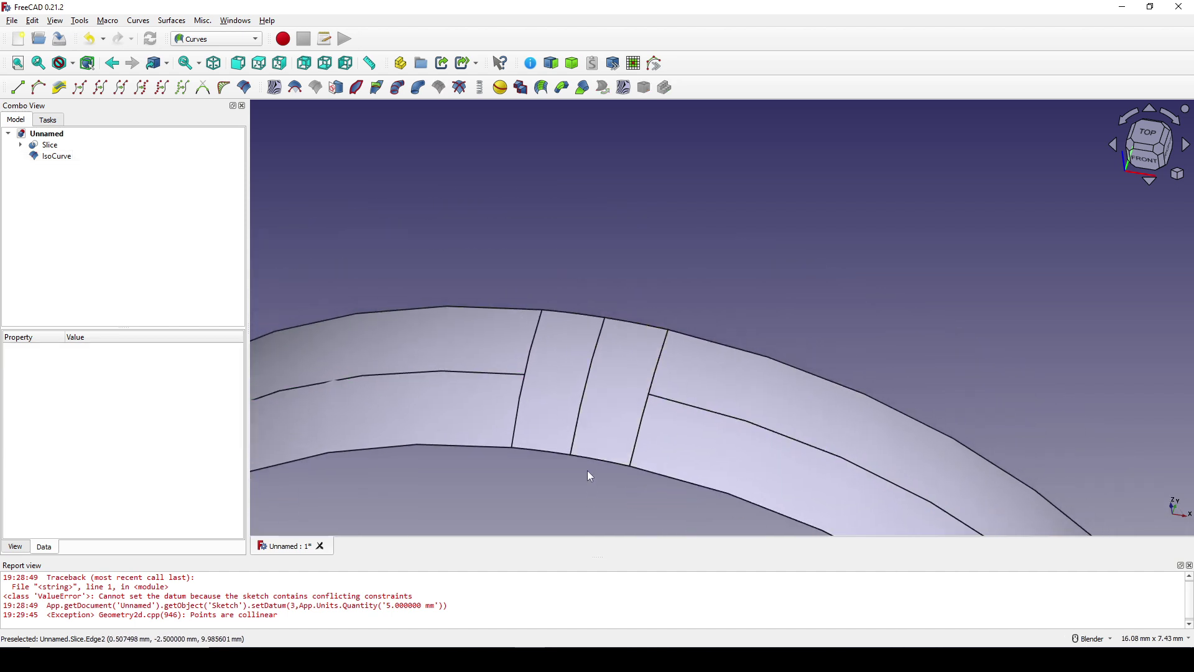
pyautogui.click(51, 145)
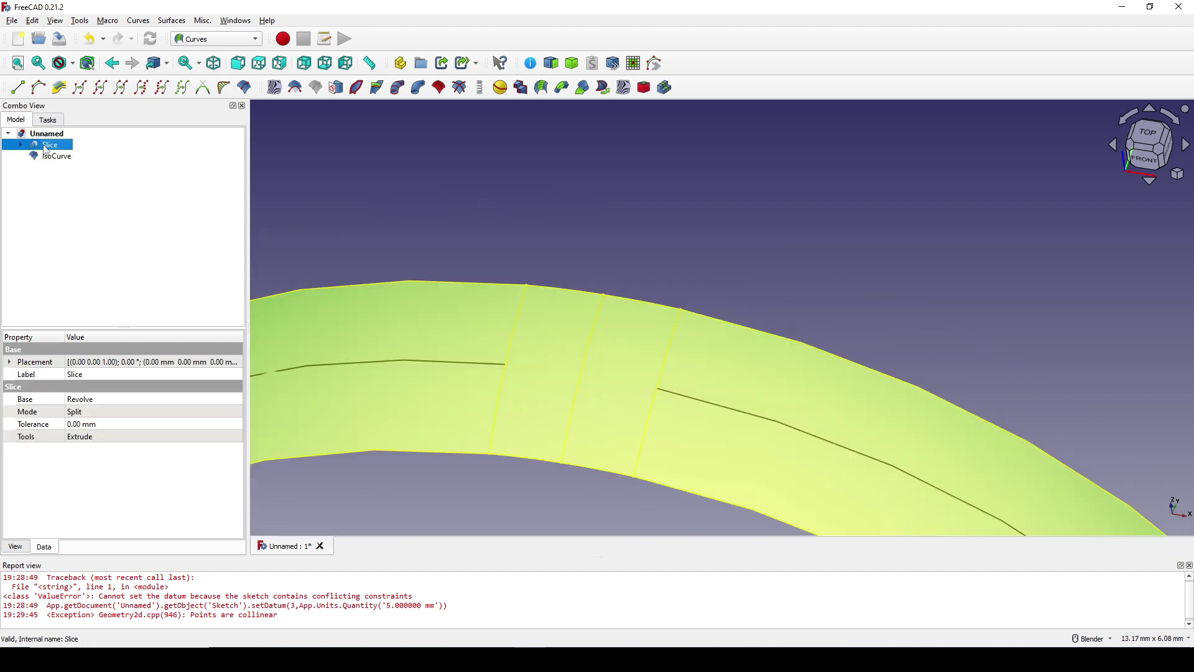
pyautogui.keyDown('ctrl'); pyautogui.click(55, 160); pyautogui.keyUp('ctrl')
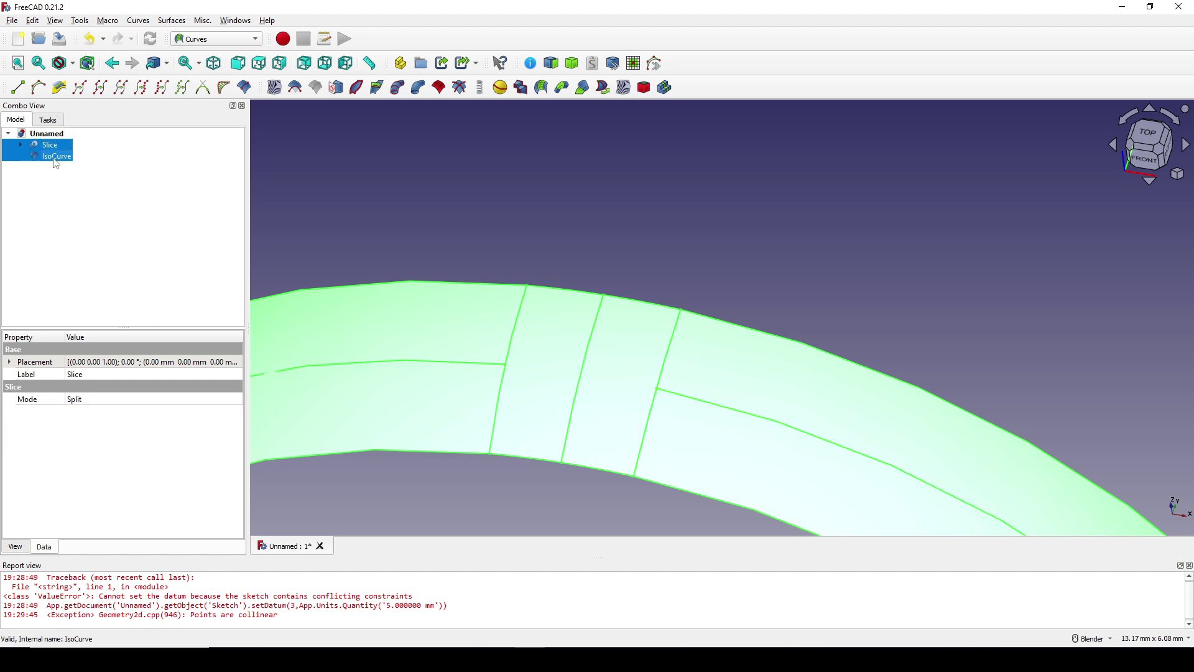
pyautogui.click(16, 547)
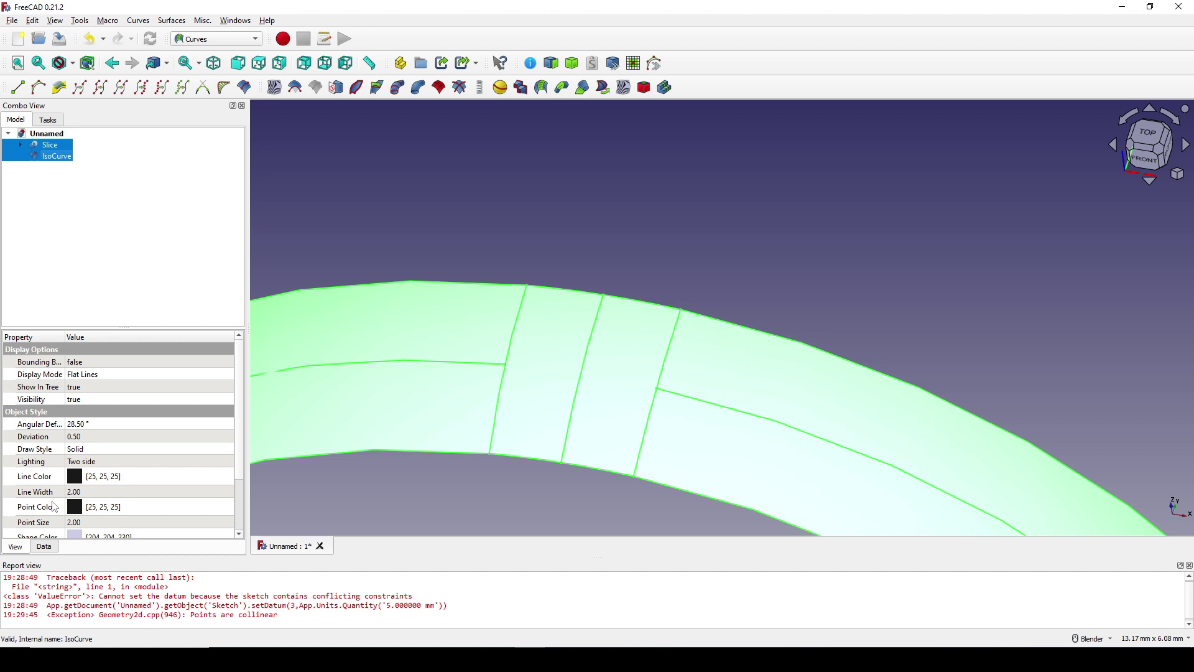
pyautogui.scroll(-1, 54, 507)
pyautogui.click(88, 483)
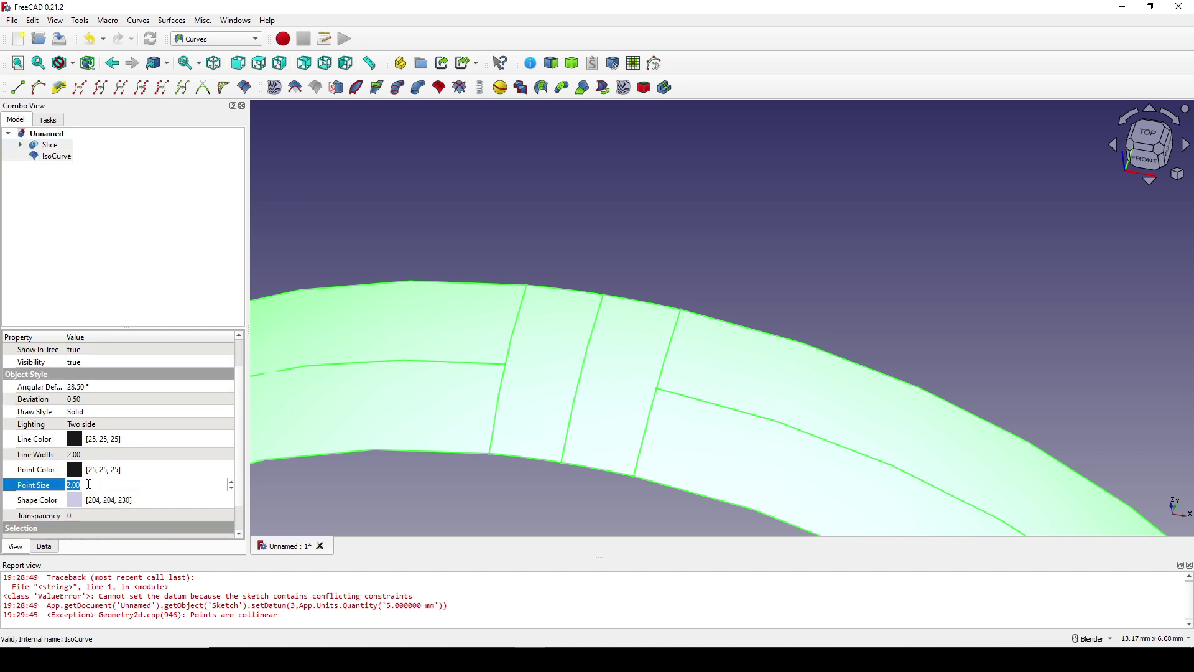
pyautogui.write('10')
pyautogui.click(684, 181)
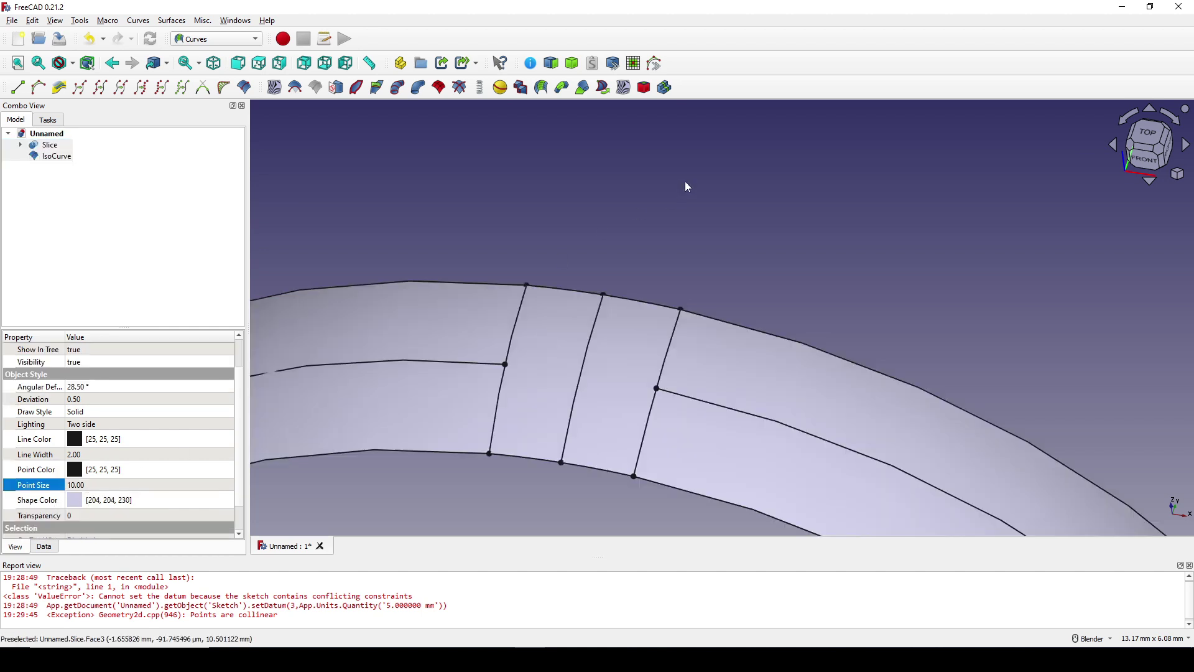
# Step: Create a line from the isocurve's endpoint on the 12° segment's left edge to the segment's upper middle vertex, then hide it
pyautogui.click(502, 361)
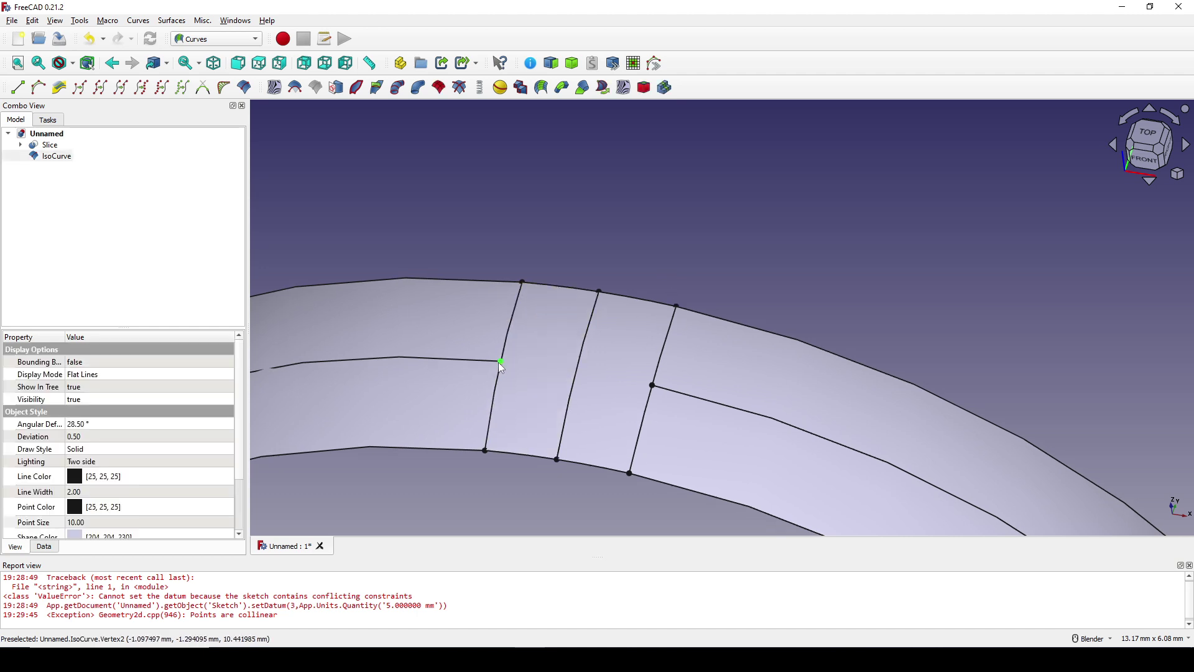
pyautogui.keyDown('ctrl'); pyautogui.click(599, 293); pyautogui.keyUp('ctrl')
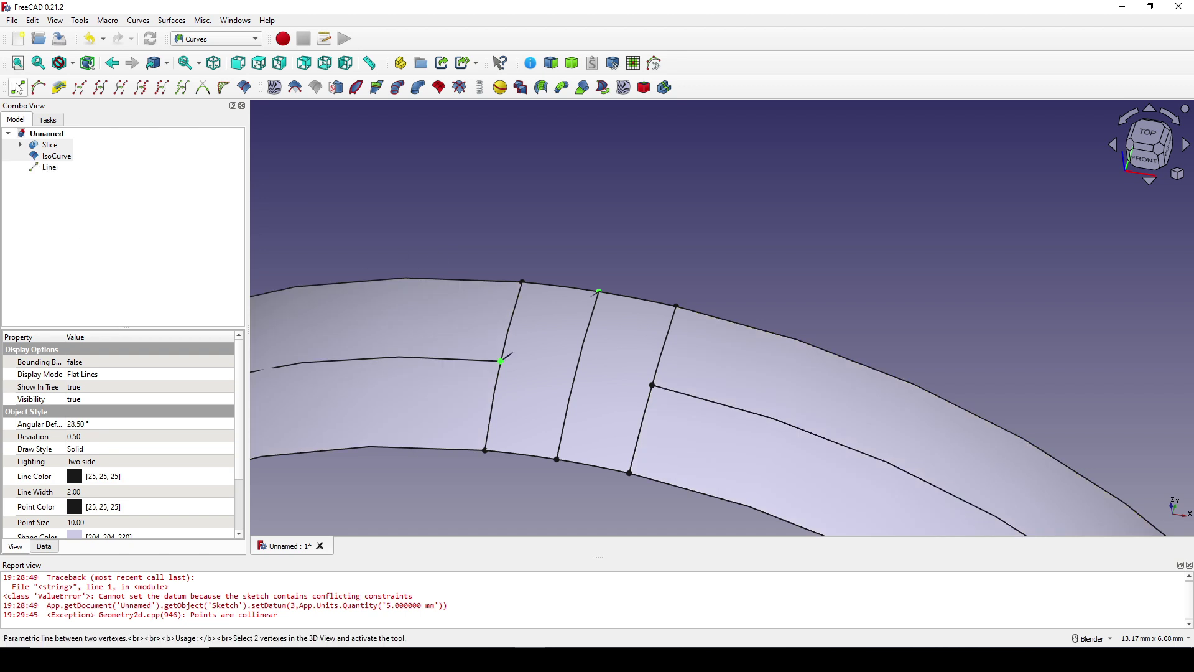
pyautogui.keyDown('shift'); pyautogui.moveTo(569, 265); pyautogui.dragTo(559, 245, button='middle'); pyautogui.keyUp('shift')
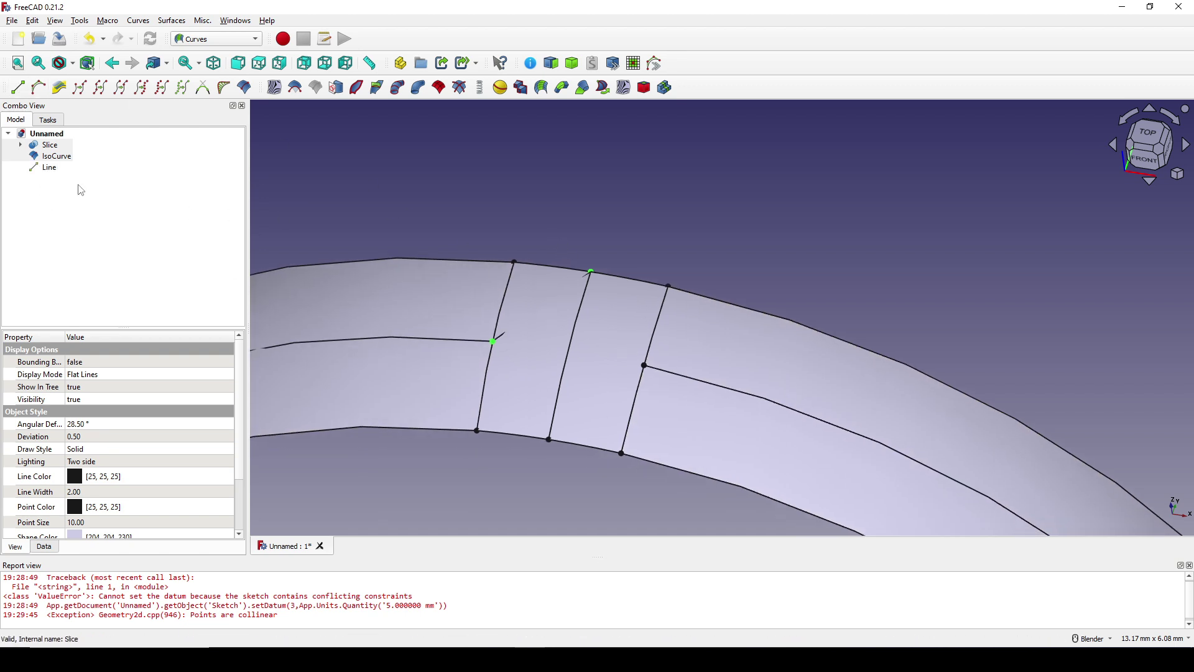
pyautogui.click(47, 168)
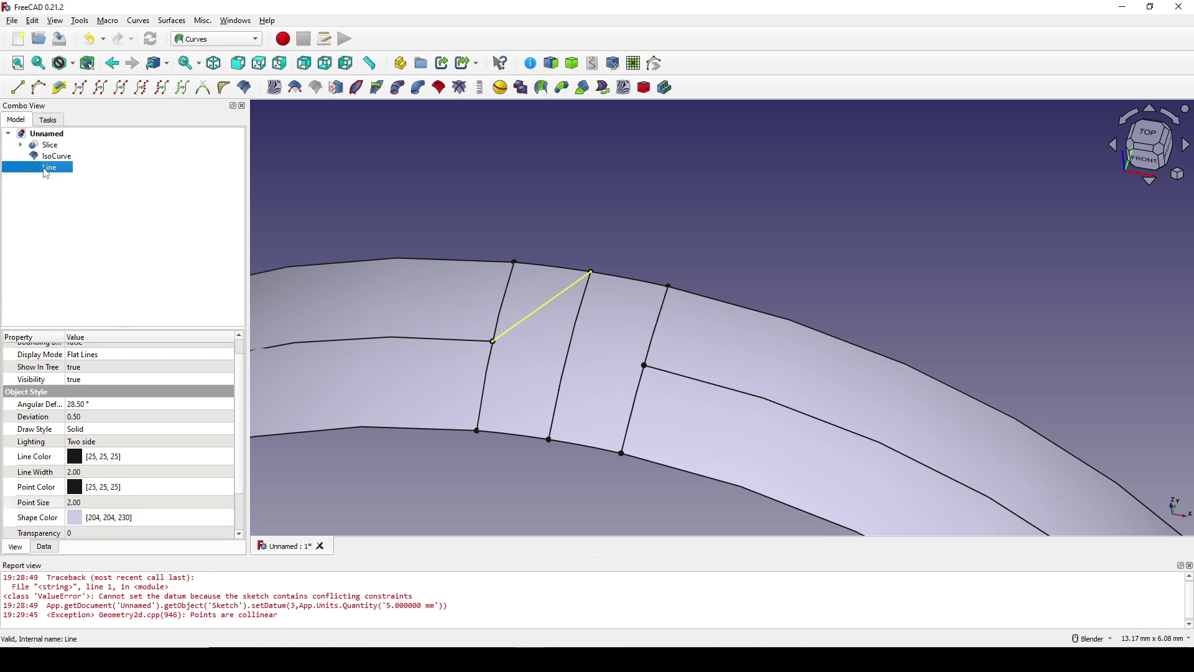
pyautogui.press('space')
# Step: Create a line from the segment's upper middle vertex to the isocurve's endpoint on its right edge, then hide it
pyautogui.click(590, 271)
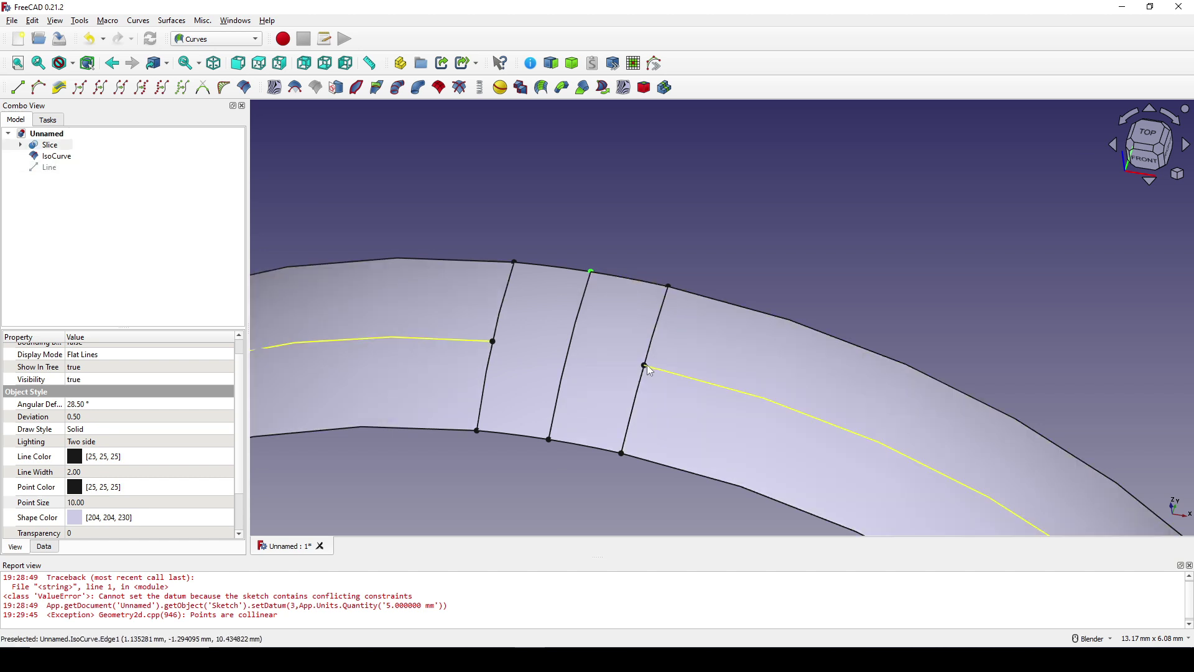
pyautogui.keyDown('ctrl'); pyautogui.click(644, 366); pyautogui.keyUp('ctrl')
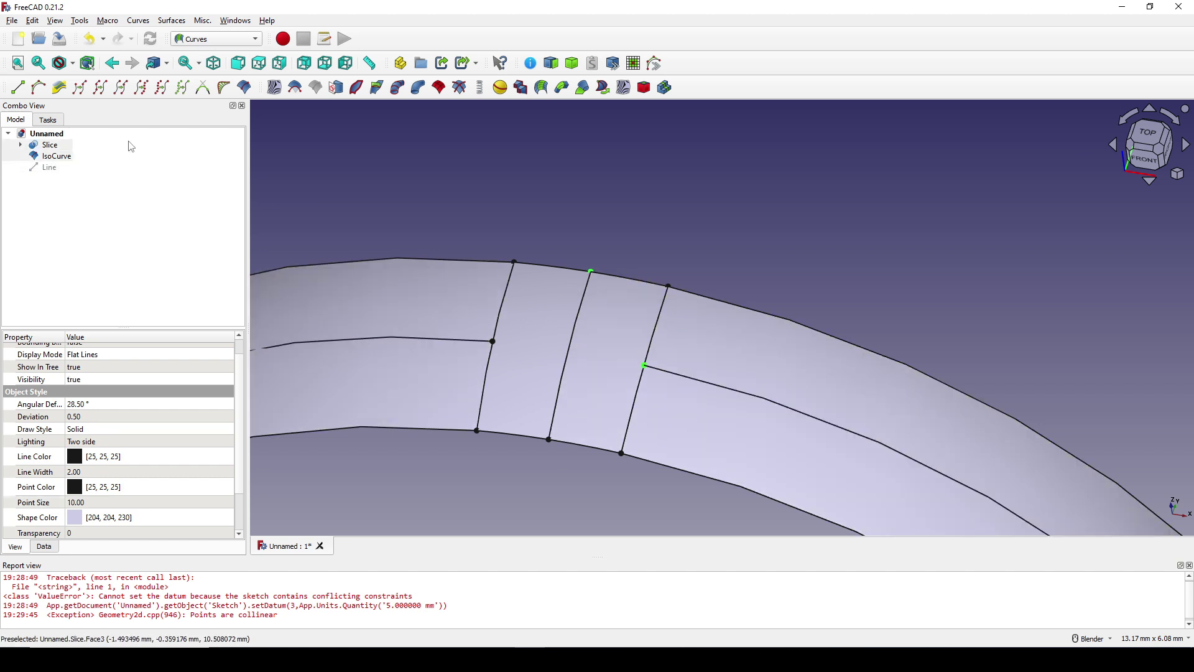
pyautogui.click(16, 89)
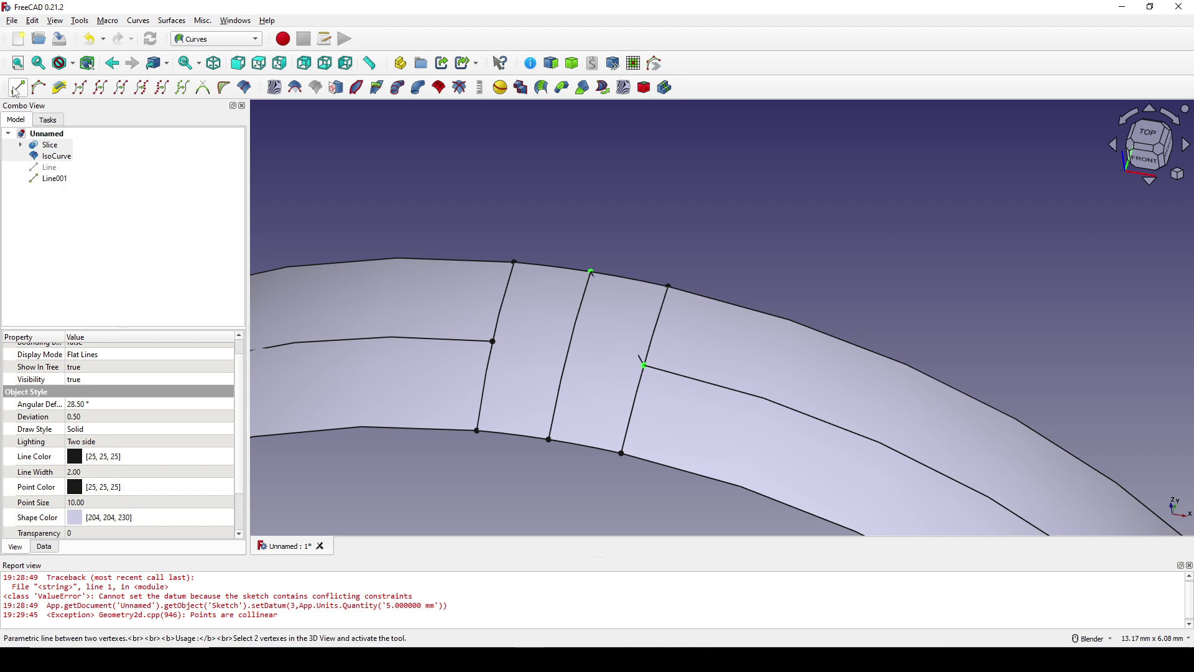
pyautogui.click(47, 179)
pyautogui.press('space')
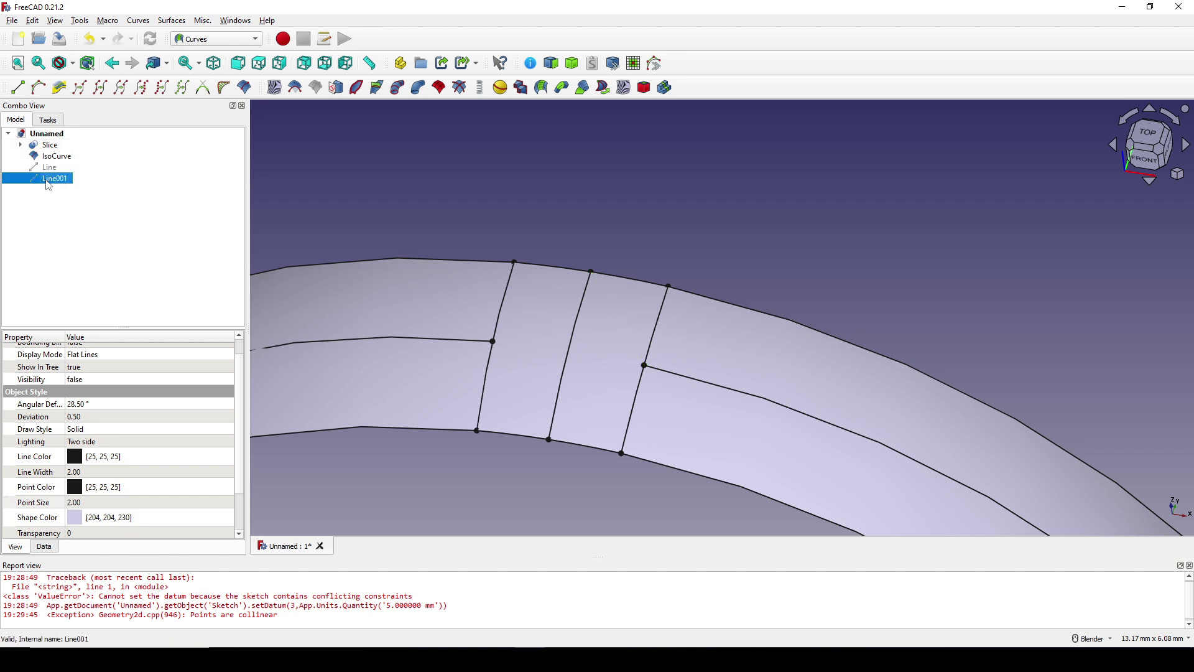
# Step: Create a line from the isocurve's endpoint on the segment's right edge to the lower middle vertex, then hide it
pyautogui.click(645, 366)
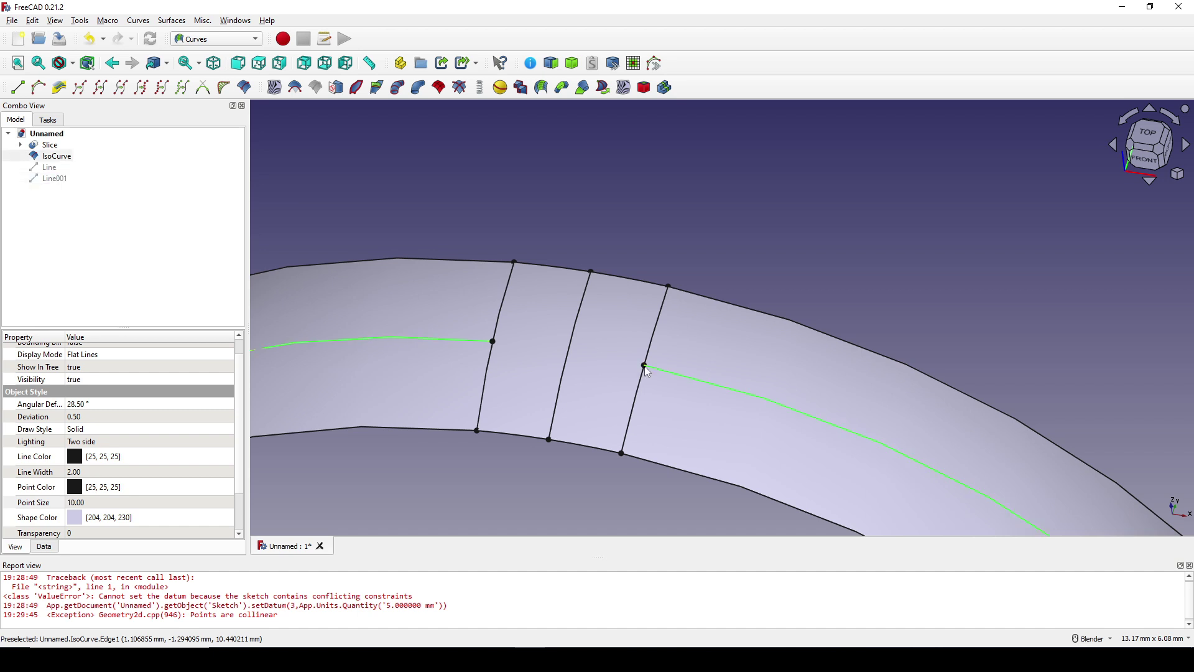
pyautogui.click(642, 366)
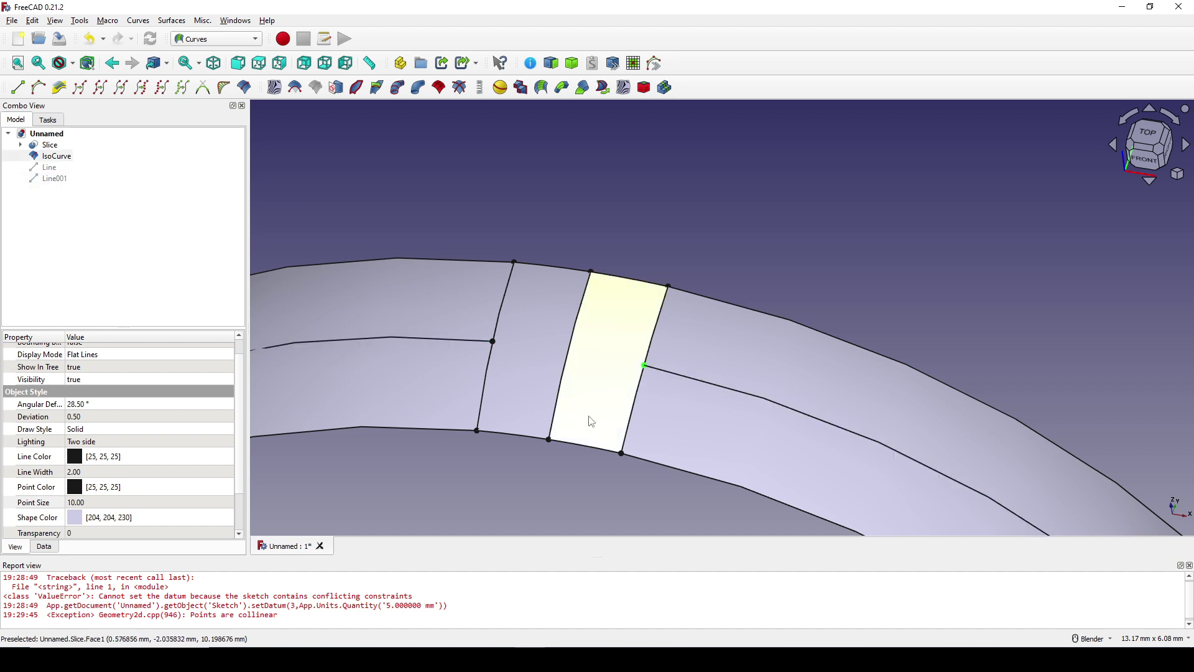
pyautogui.keyDown('ctrl'); pyautogui.click(548, 439); pyautogui.keyUp('ctrl')
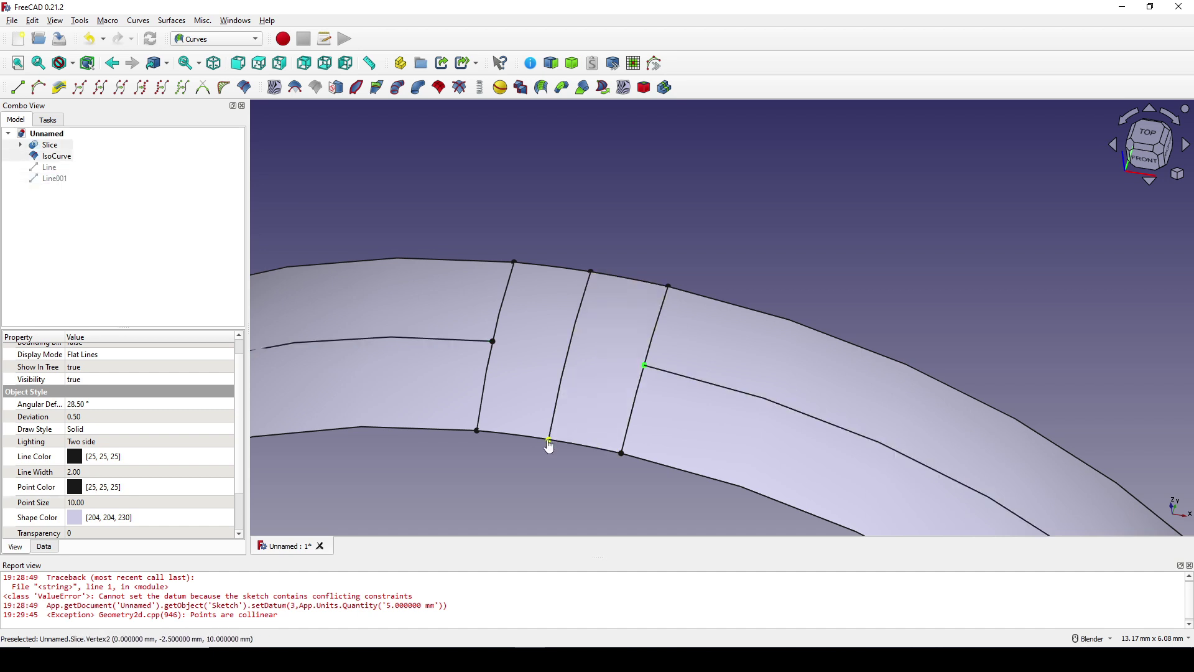
pyautogui.click(18, 88)
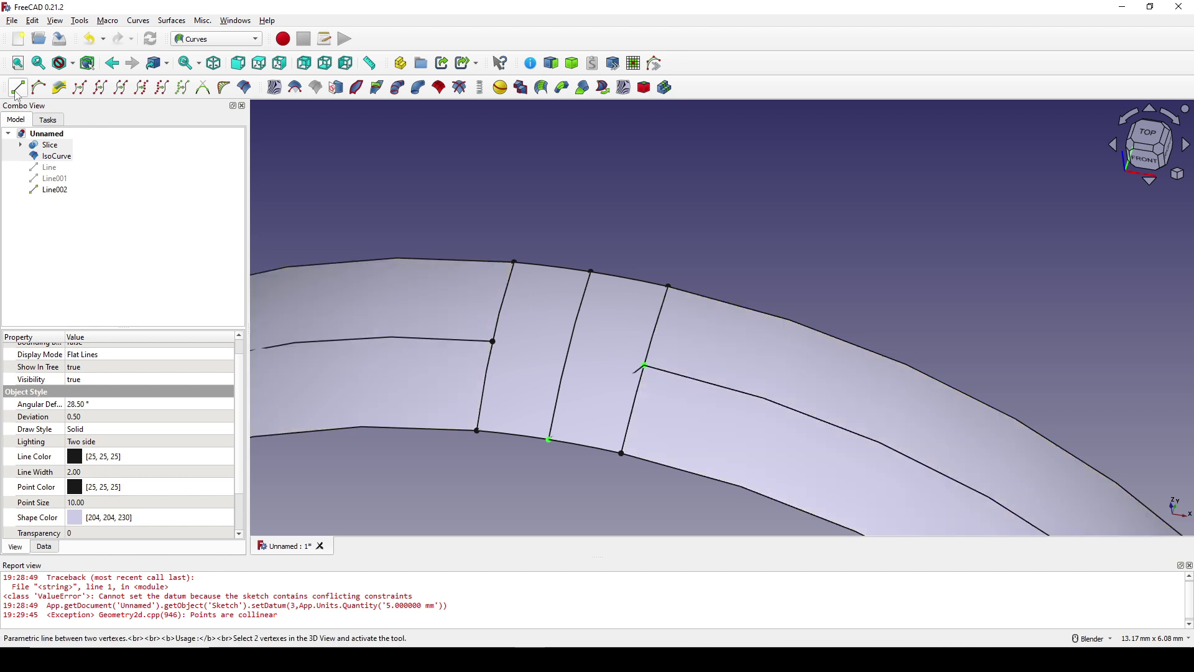
pyautogui.click(59, 190)
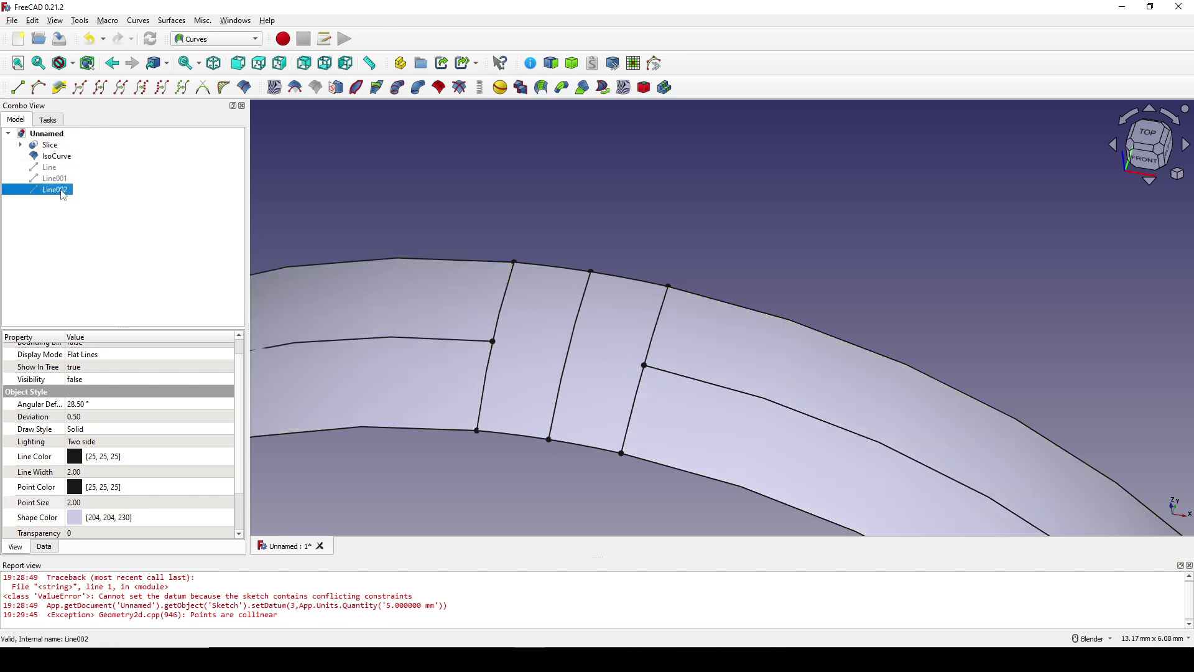
# Step: Close the diamond with a line from the segment's lower middle vertex to the isocurve's endpoint on its left edge
pyautogui.click(549, 439)
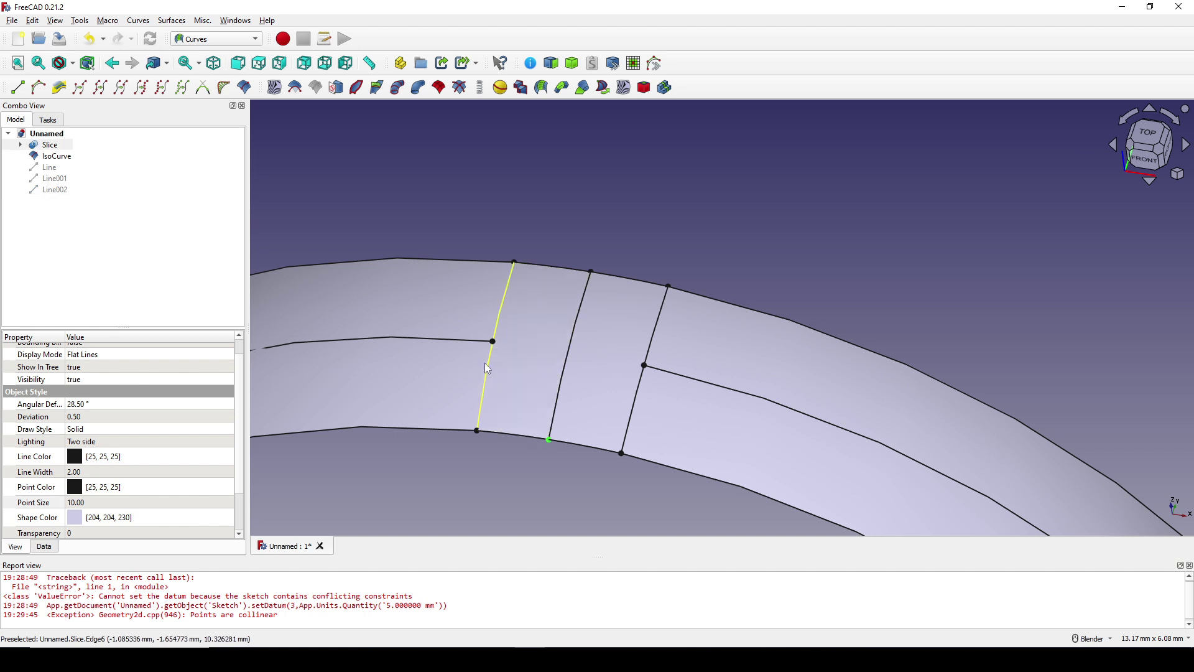
pyautogui.keyDown('ctrl'); pyautogui.click(494, 340); pyautogui.keyUp('ctrl')
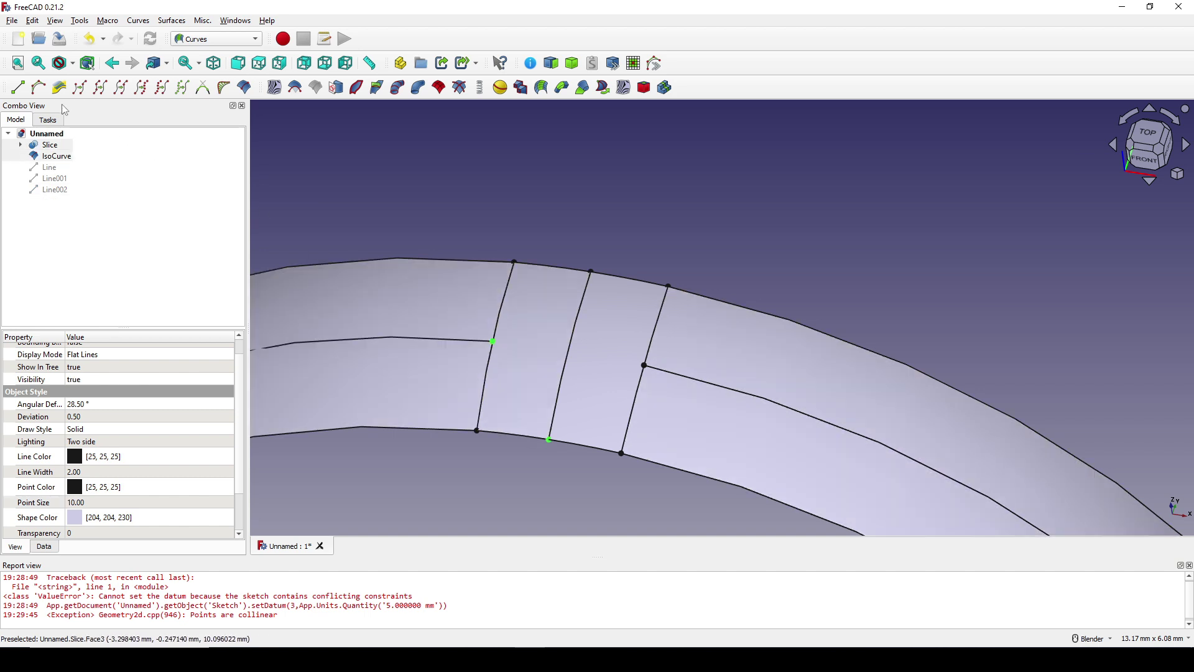
pyautogui.click(17, 87)
pyautogui.keyDown('shift'); pyautogui.moveTo(624, 272); pyautogui.dragTo(616, 252, button='middle'); pyautogui.keyUp('shift')
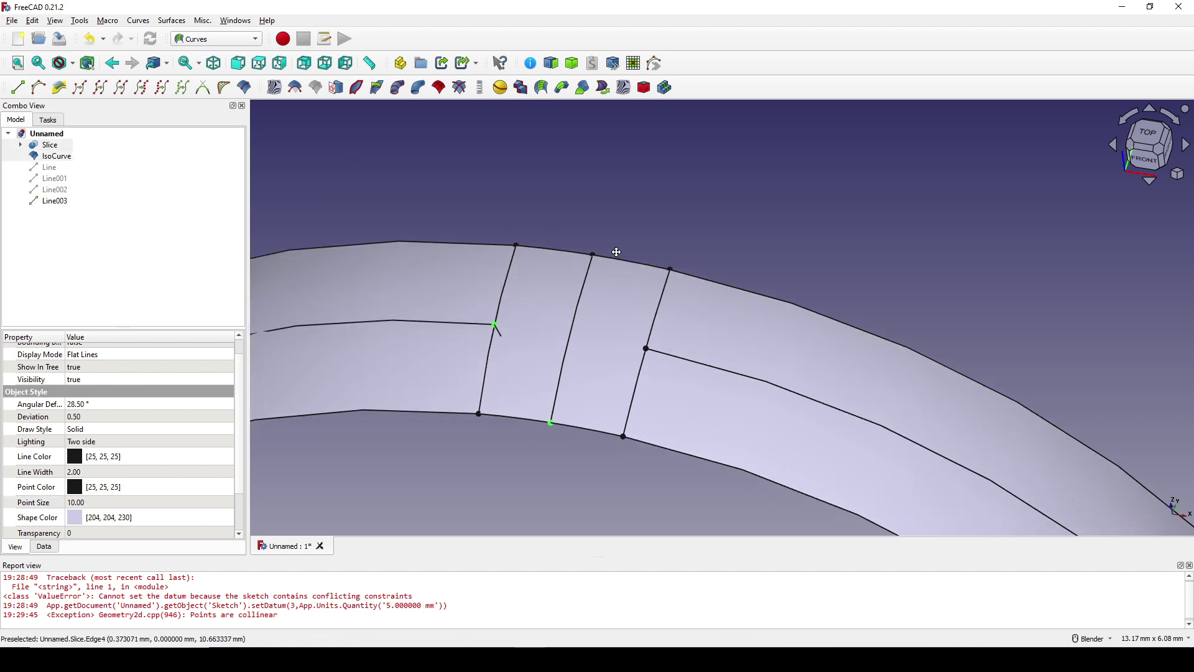
# Step: Show the three hidden lines and hide the sliced band and isocurve, leaving only the four-line diamond
pyautogui.click(50, 168)
pyautogui.keyDown('shift'); pyautogui.click(50, 190); pyautogui.keyUp('shift')
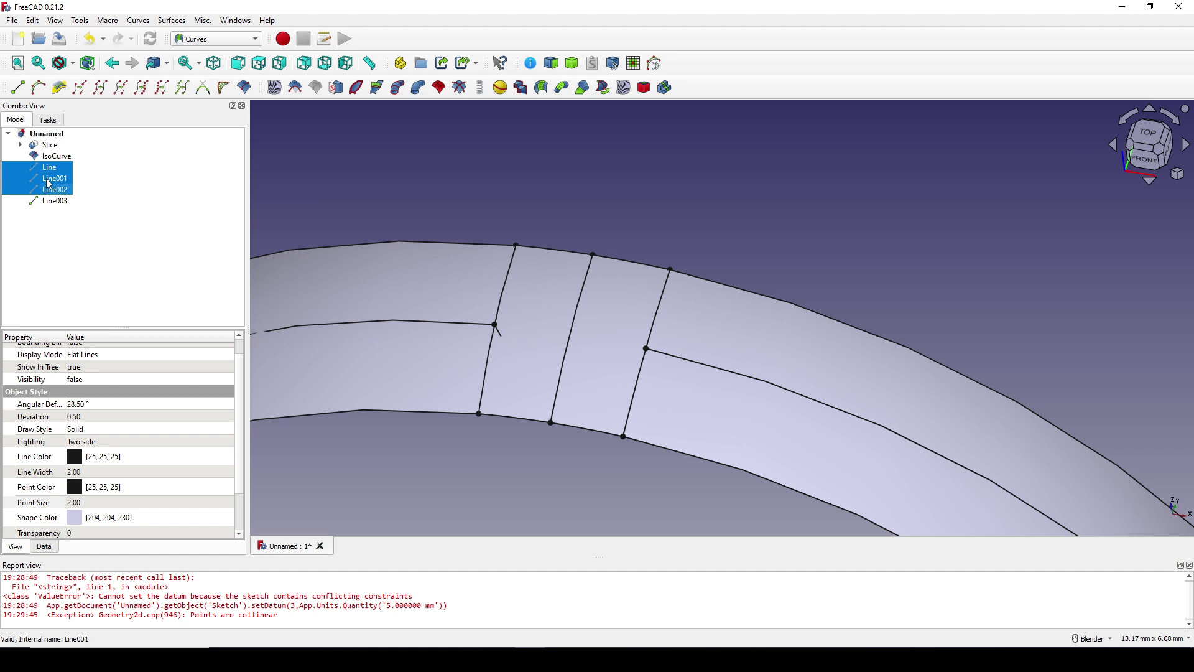
pyautogui.press('space')
pyautogui.click(53, 158)
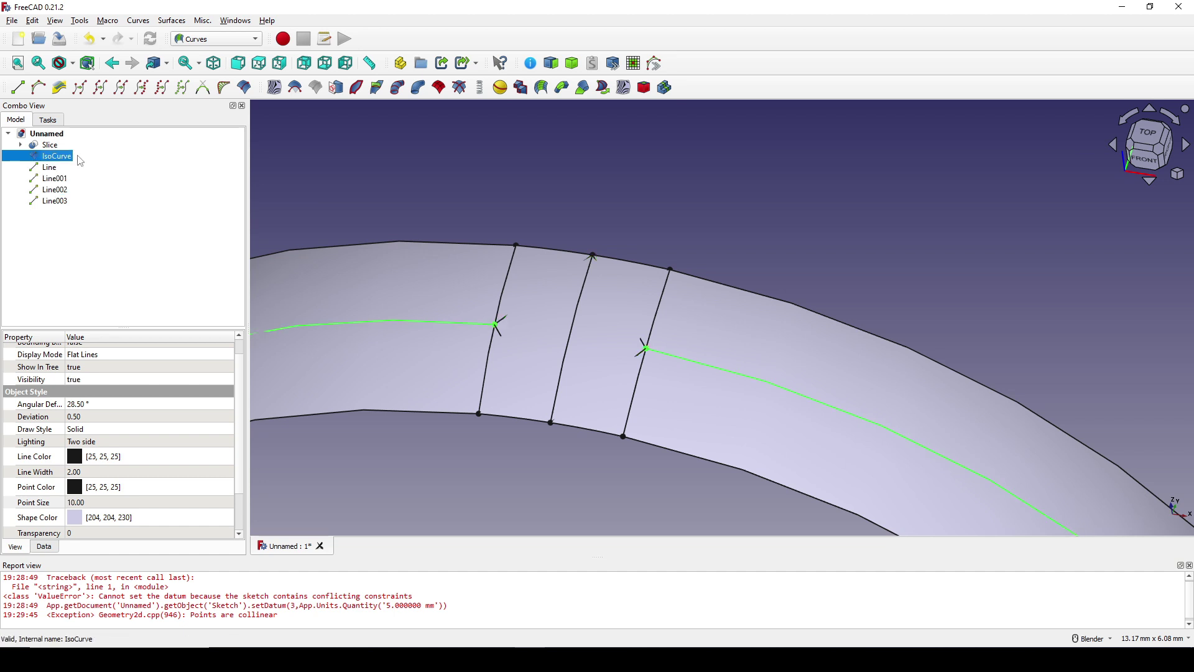
pyautogui.keyDown('ctrl'); pyautogui.click(54, 149); pyautogui.keyUp('ctrl')
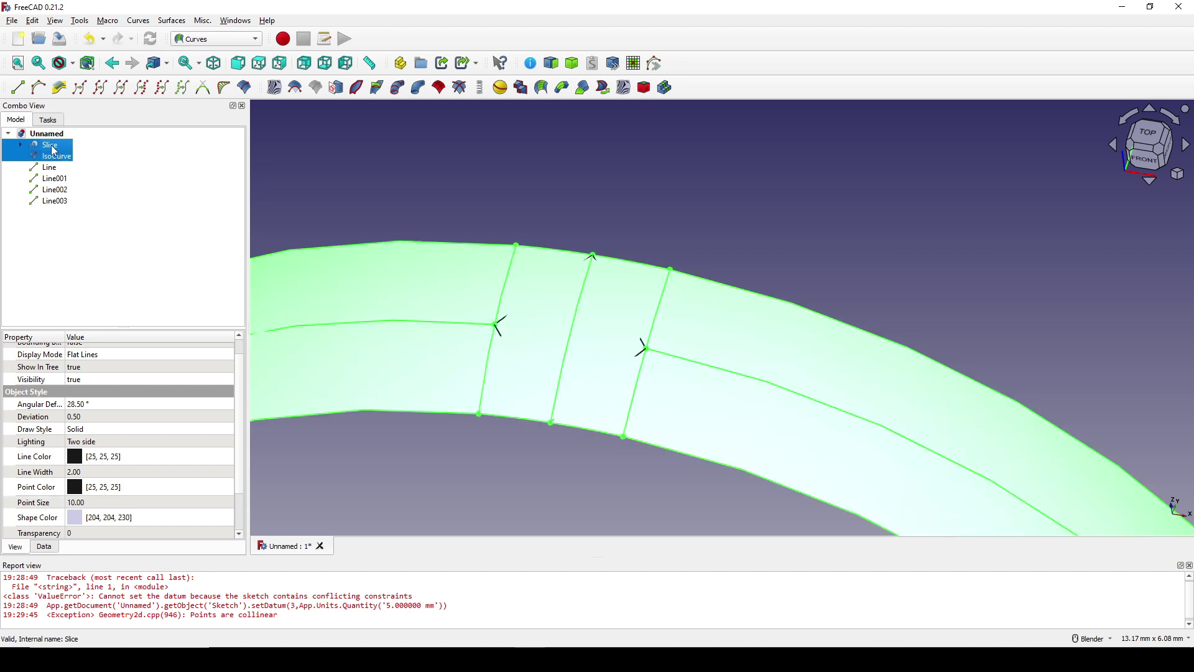
pyautogui.press('space')
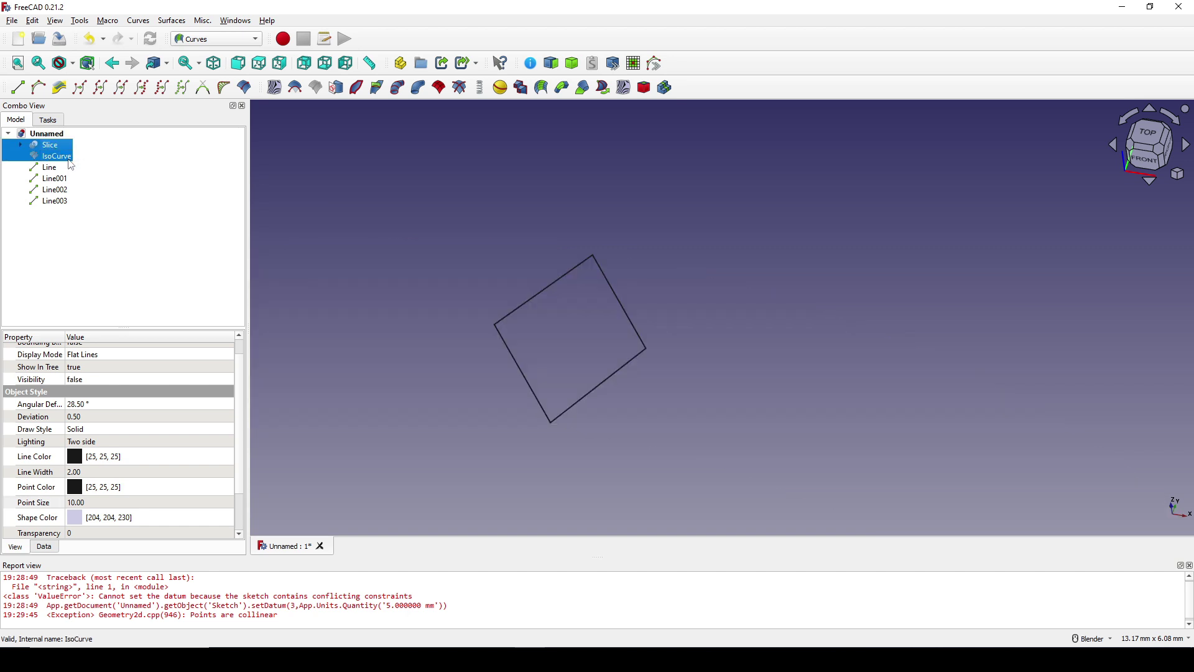
pyautogui.moveTo(614, 342); pyautogui.dragTo(693, 298, button='middle')
pyautogui.click(734, 312)
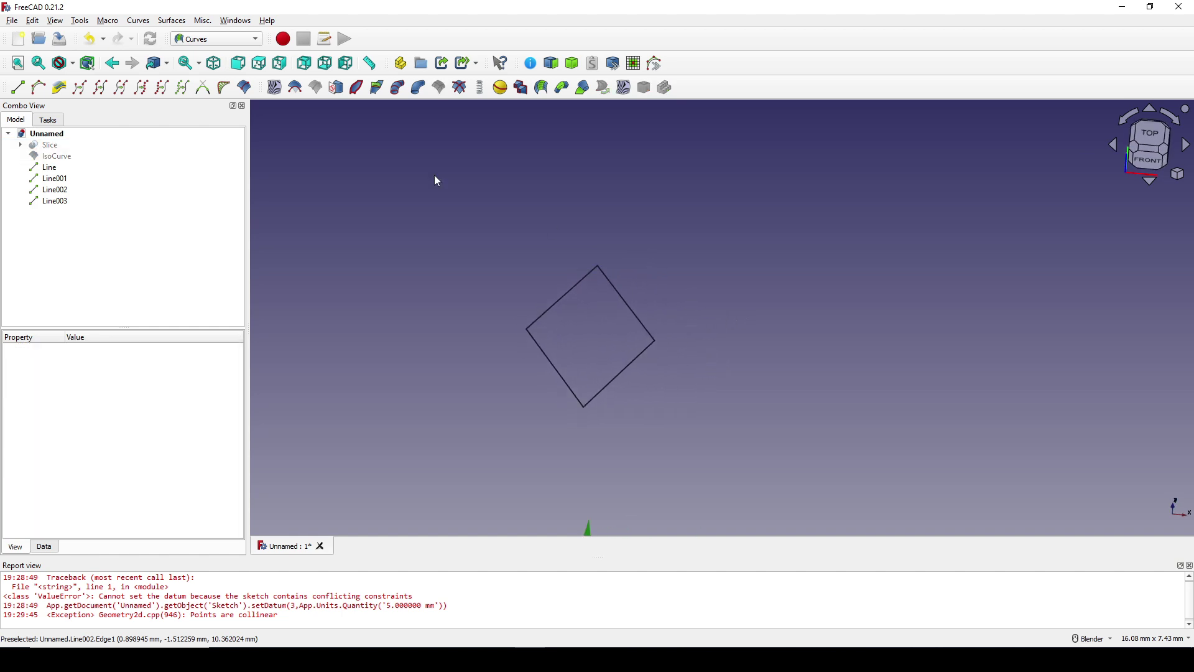
# Step: Fill the diamond with a surface bounded by its four lines, using the Surface workbench's Filling tool
pyautogui.click(208, 39)
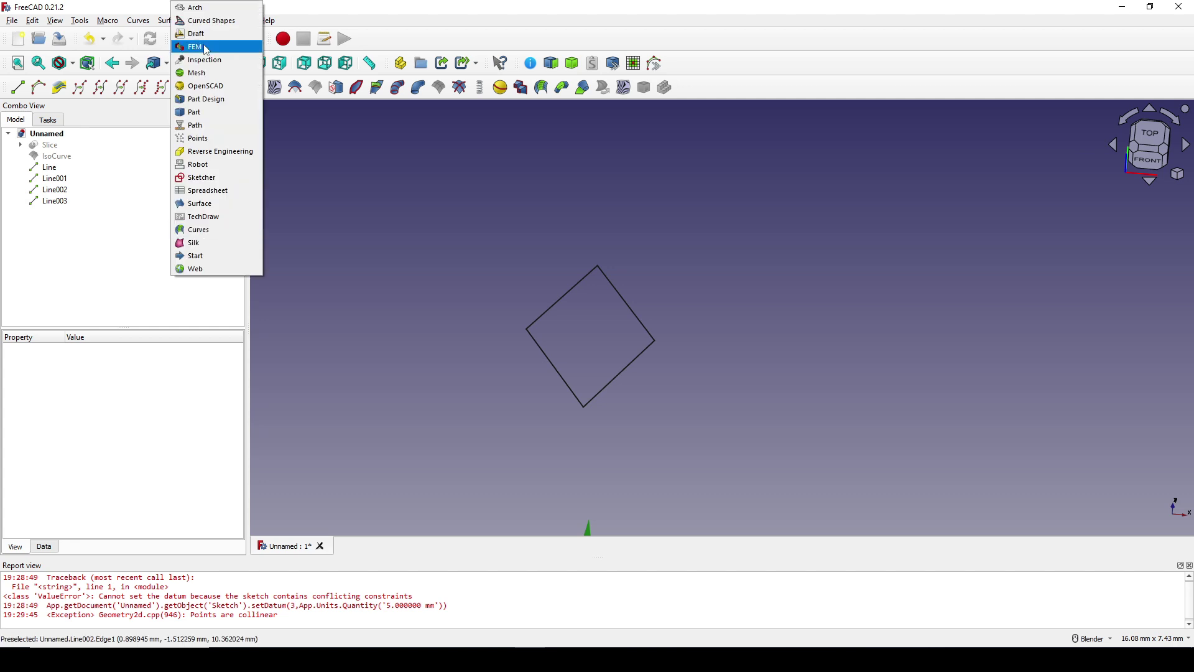
pyautogui.click(194, 203)
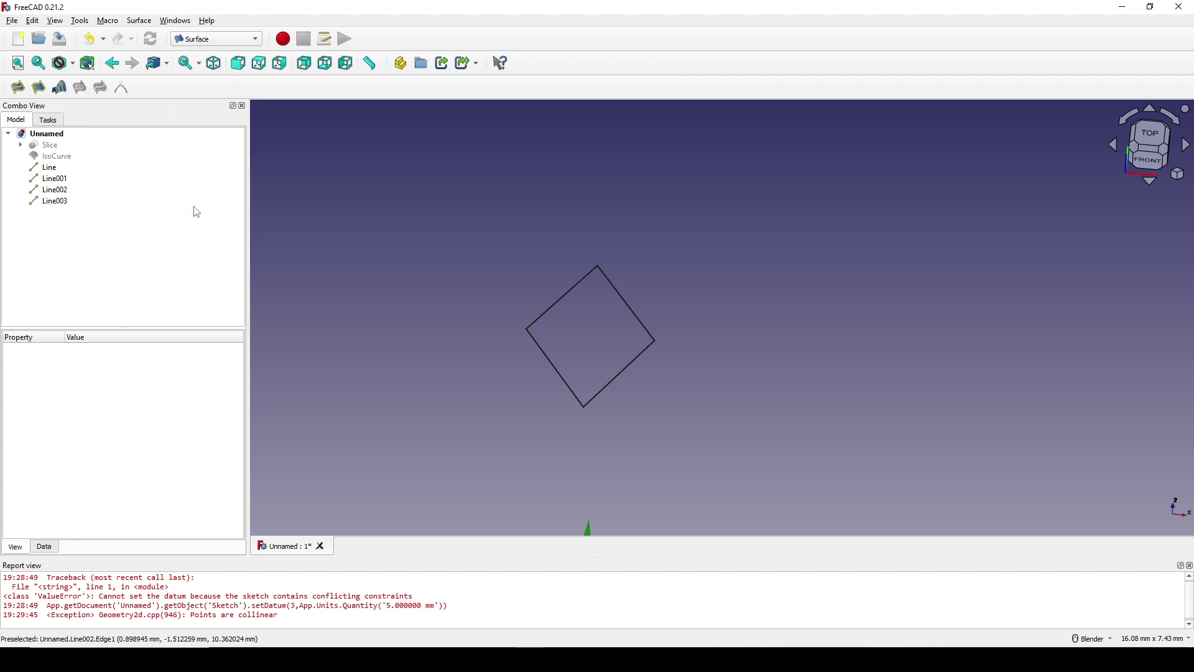
pyautogui.click(23, 90)
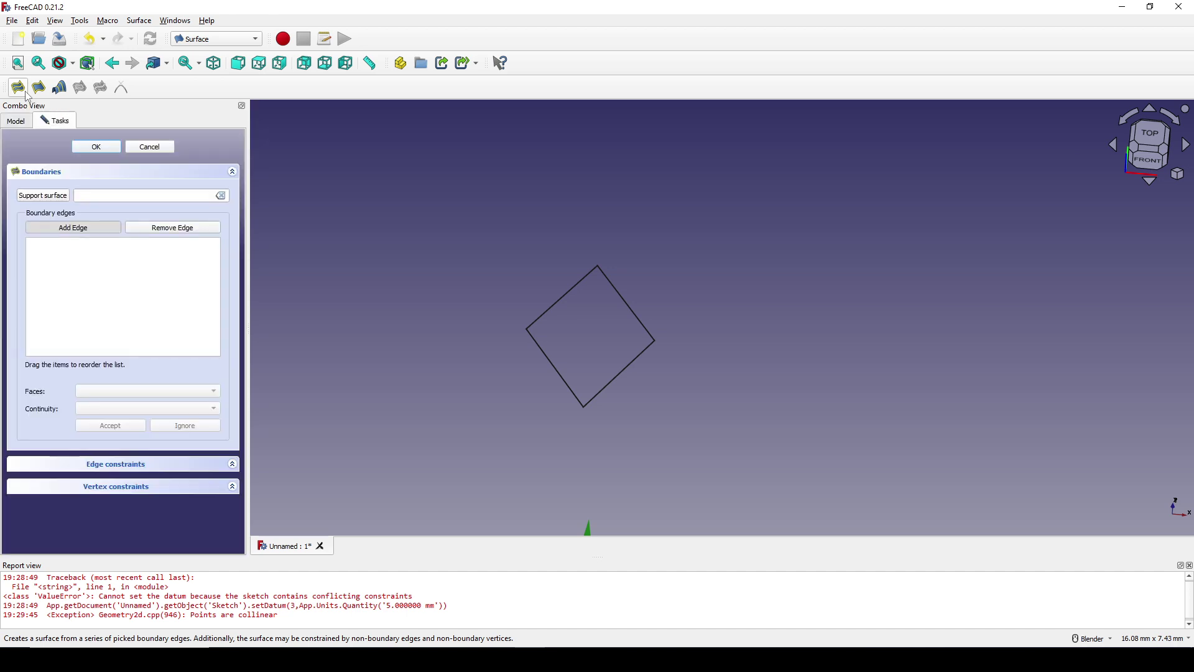
pyautogui.click(554, 363)
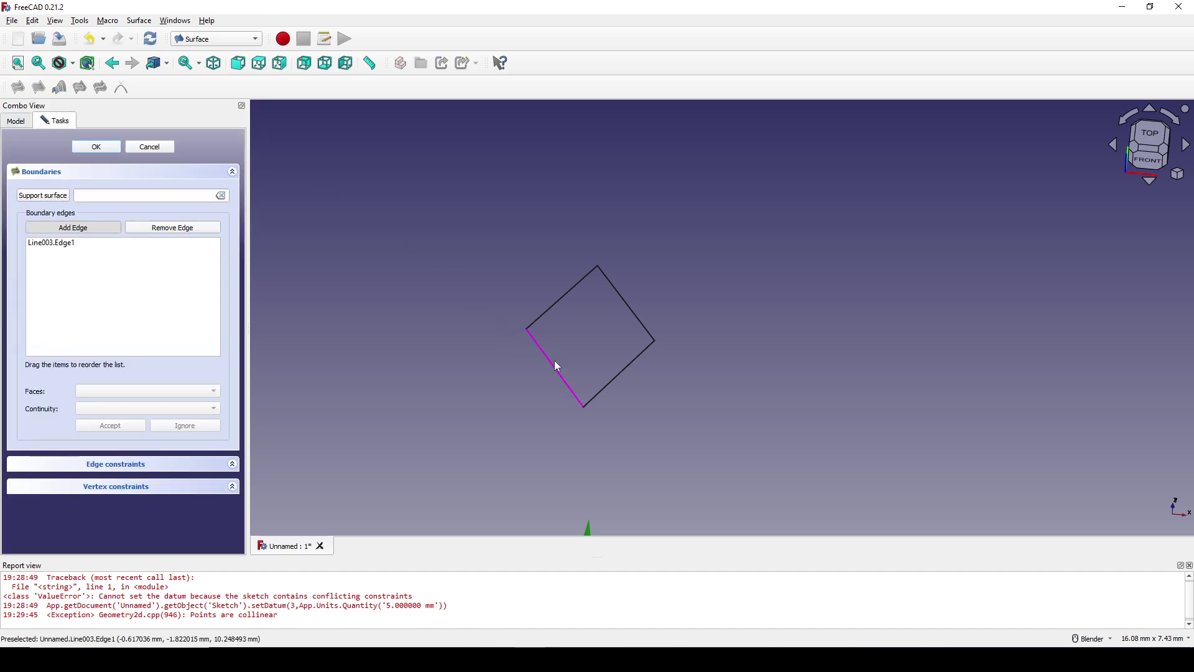
pyautogui.click(559, 299)
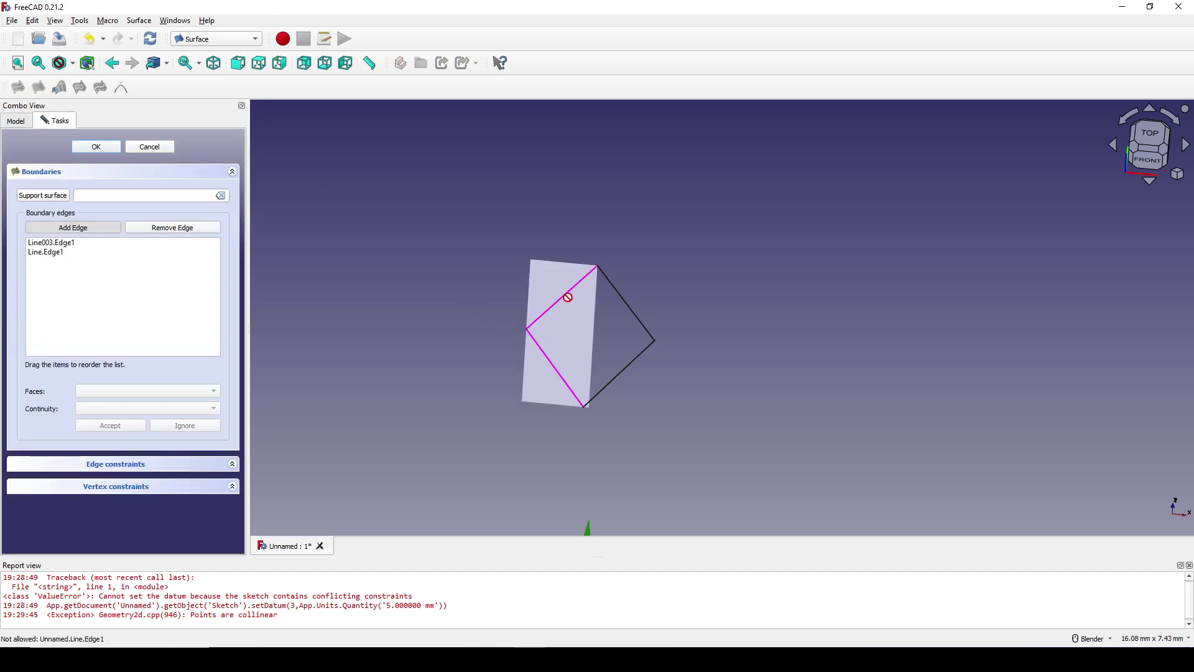
pyautogui.click(623, 299)
pyautogui.click(636, 366)
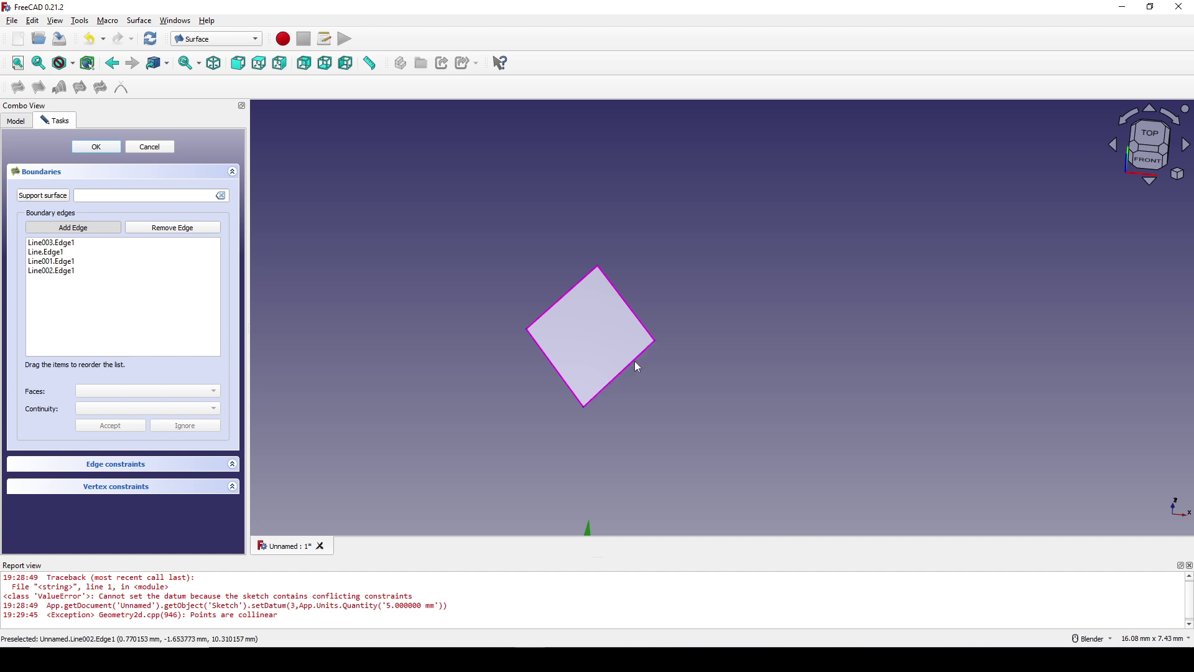
pyautogui.moveTo(637, 365); pyautogui.dragTo(588, 333, button='middle')
pyautogui.click(100, 146)
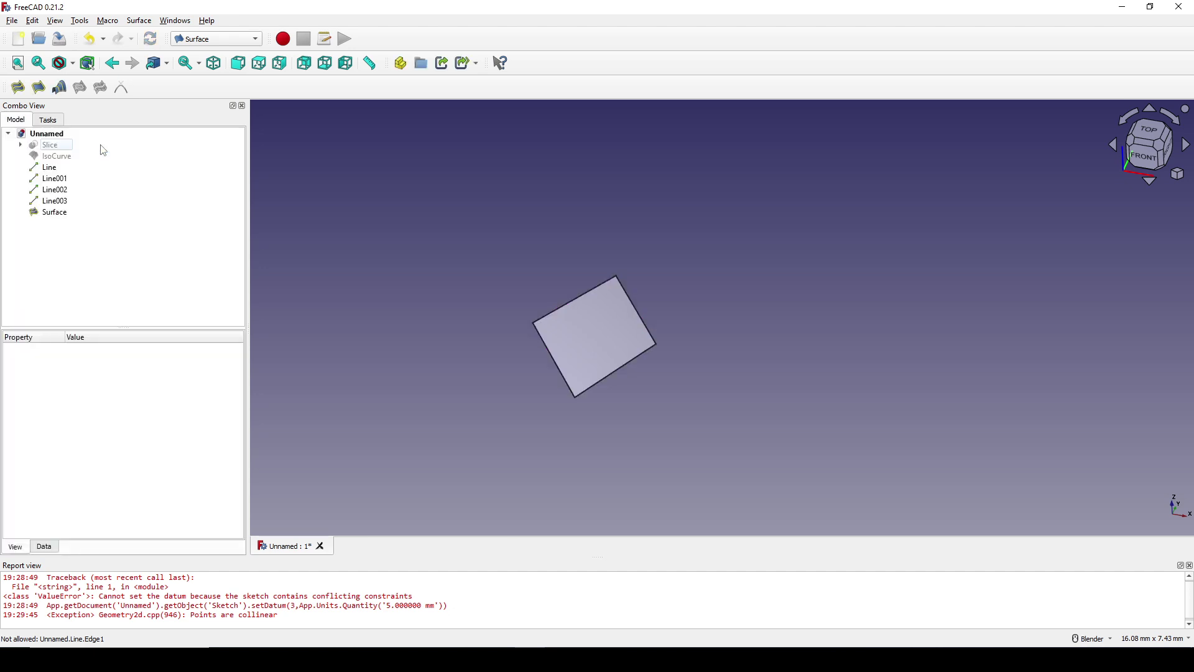
# Step: Mirror the diamond surface across the XZ plane in the Part workbench, with the base point at the origin
pyautogui.scroll(-4, 632, 298)
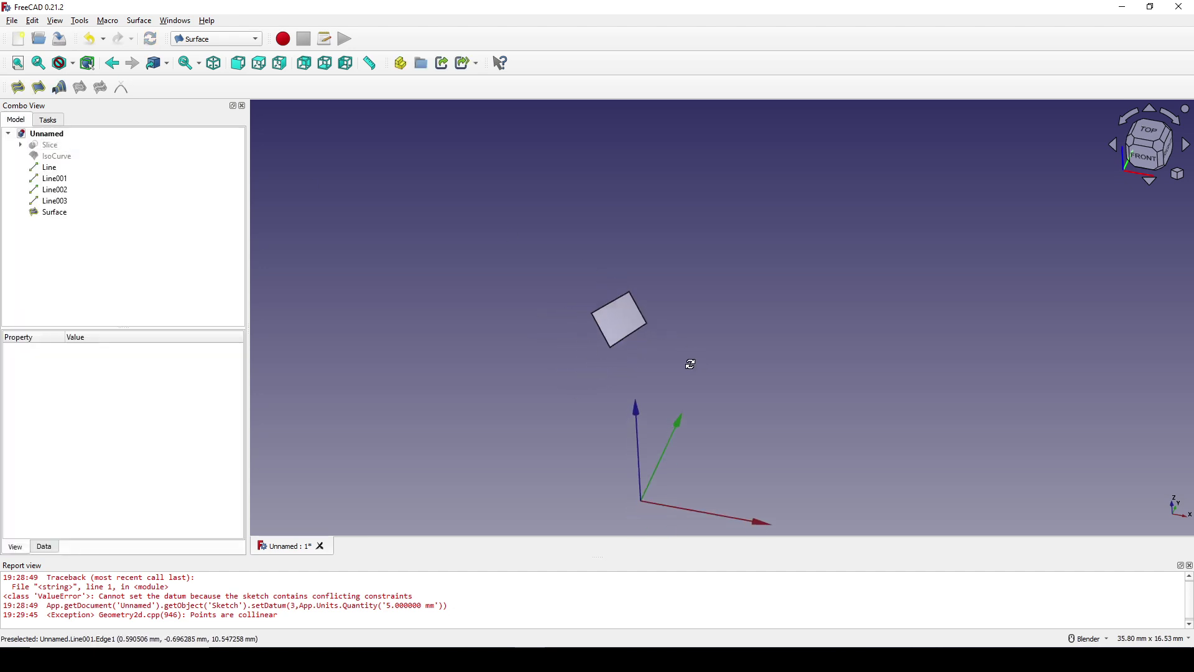
pyautogui.moveTo(684, 360); pyautogui.dragTo(584, 349, button='middle')
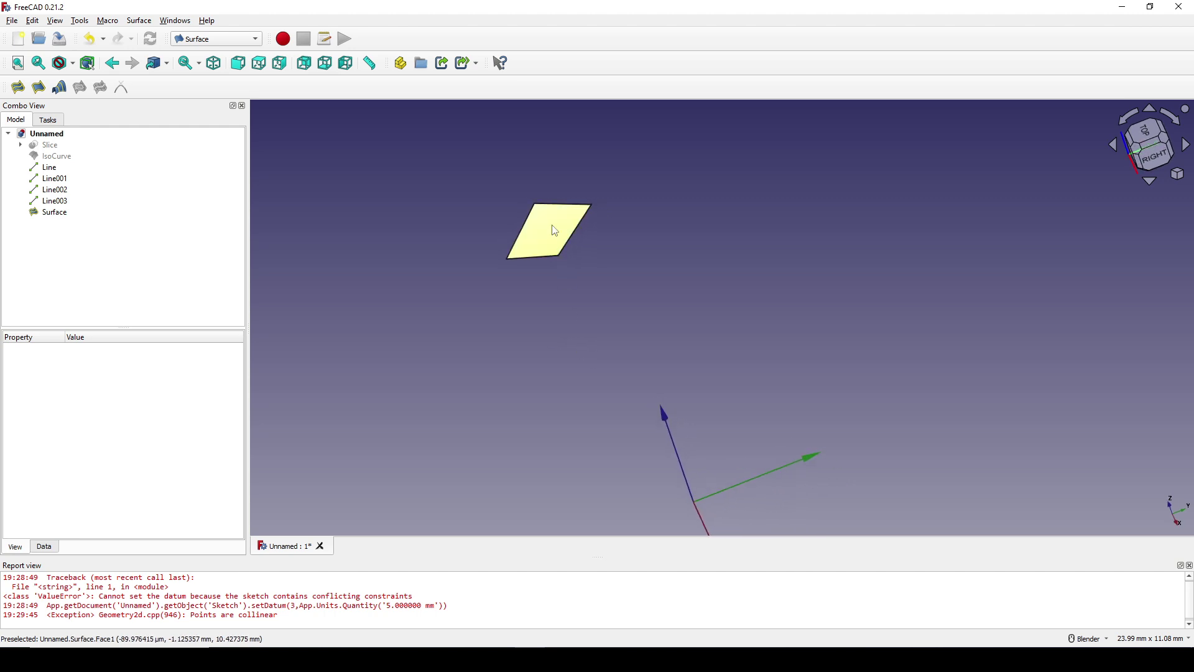
pyautogui.moveTo(706, 200); pyautogui.dragTo(609, 435, button='middle')
pyautogui.click(54, 212)
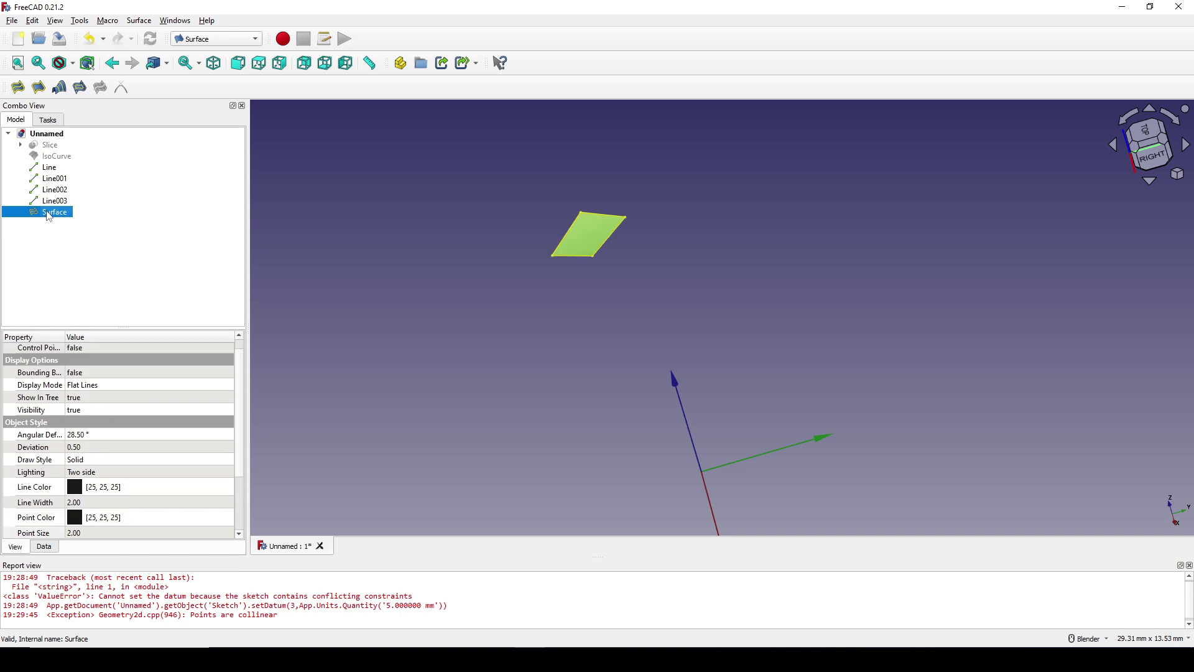
pyautogui.click(199, 41)
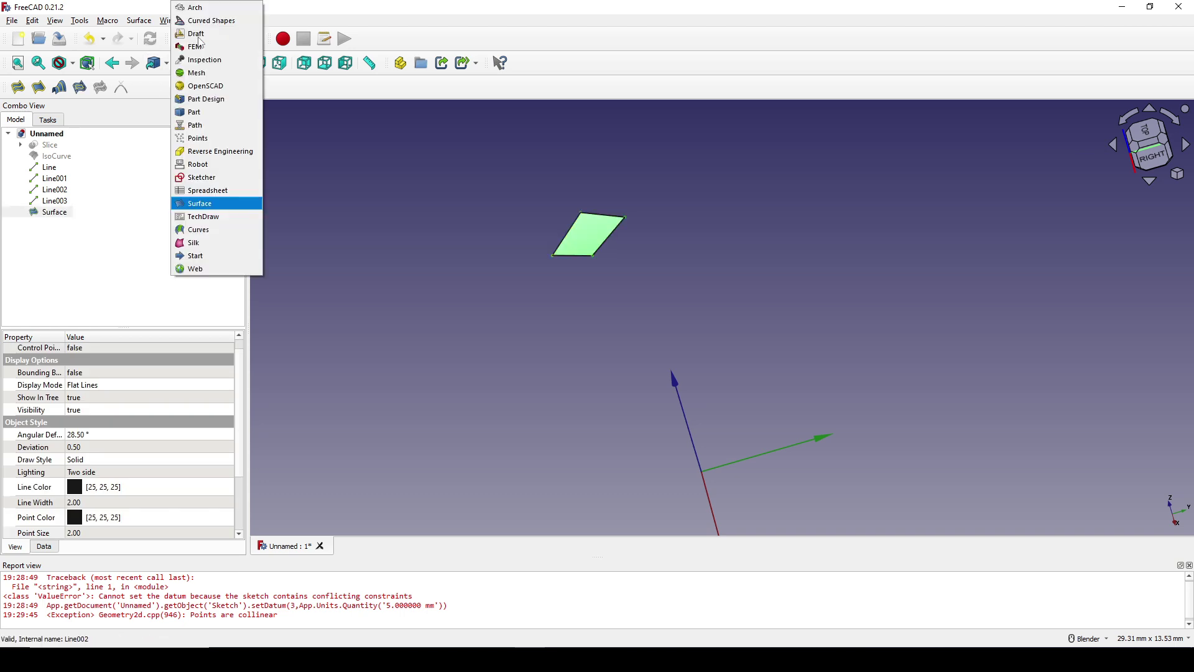
pyautogui.click(198, 112)
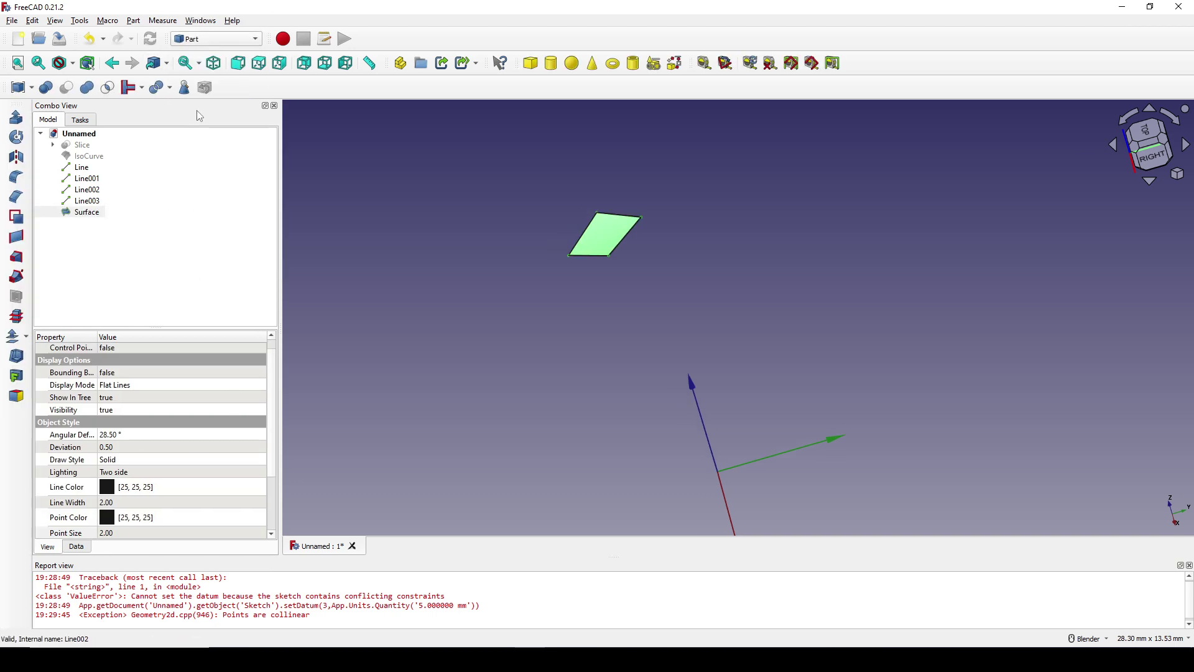
pyautogui.click(17, 157)
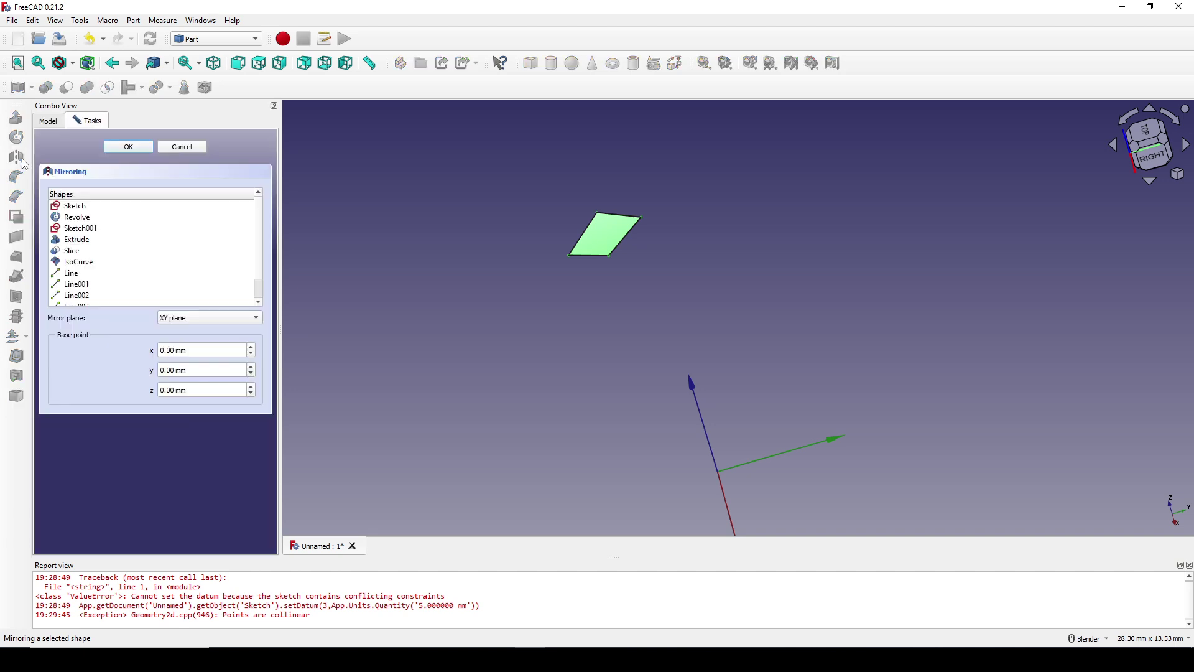
pyautogui.moveTo(616, 274); pyautogui.dragTo(705, 421, button='middle')
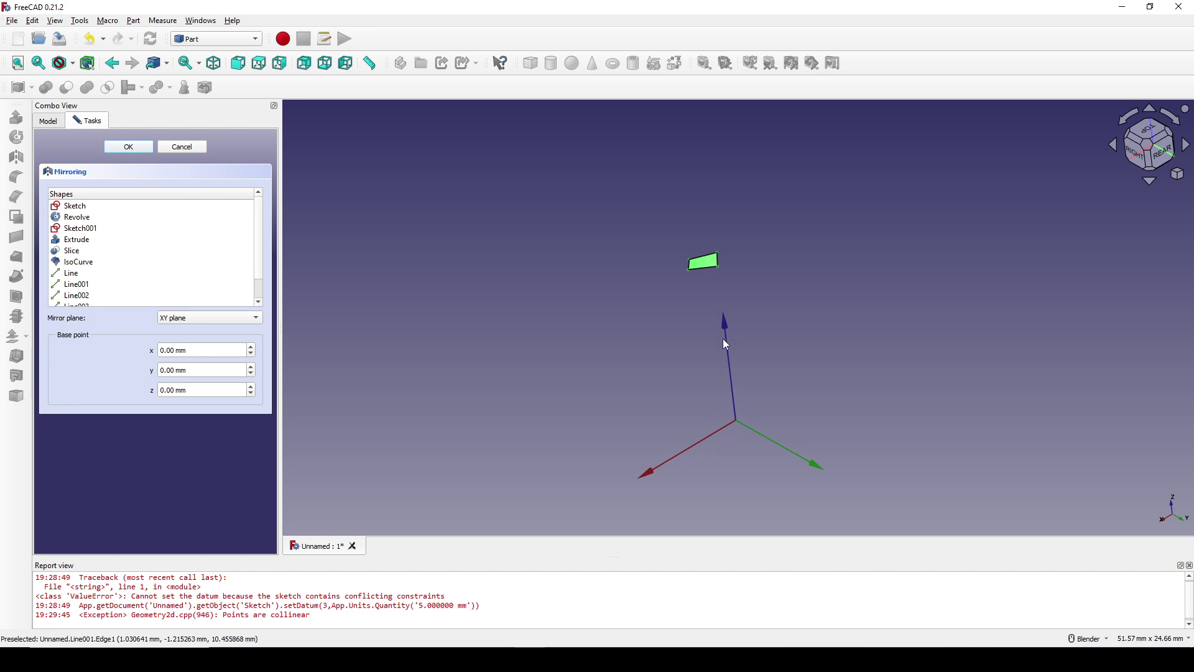
pyautogui.click(216, 321)
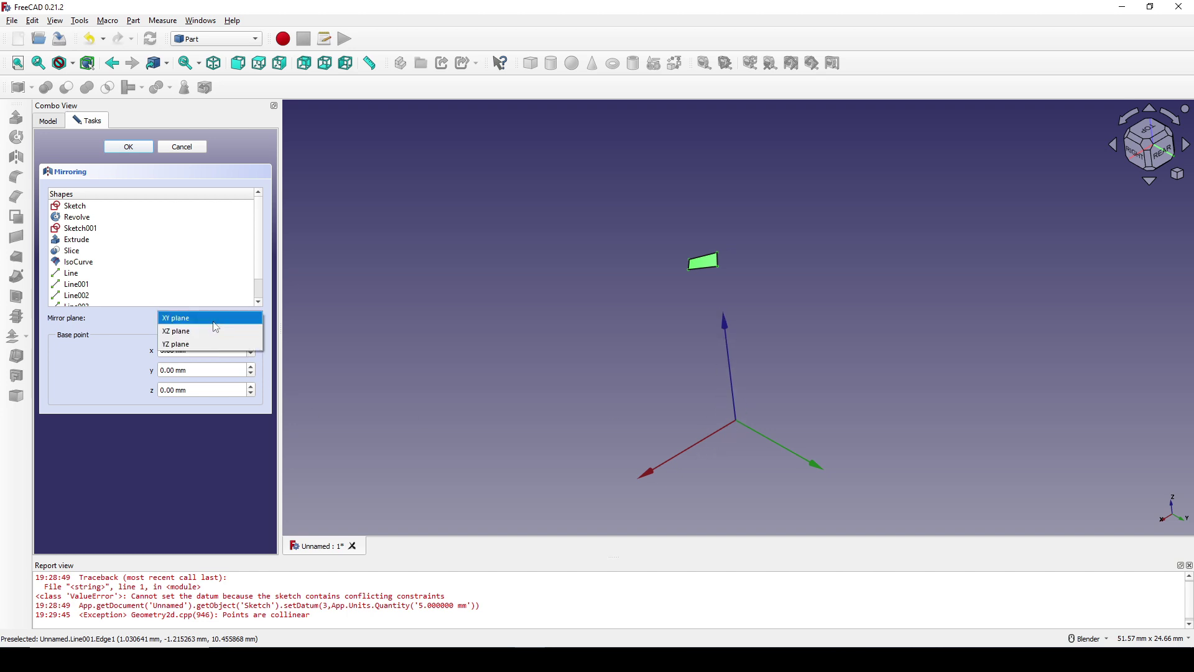
pyautogui.click(190, 332)
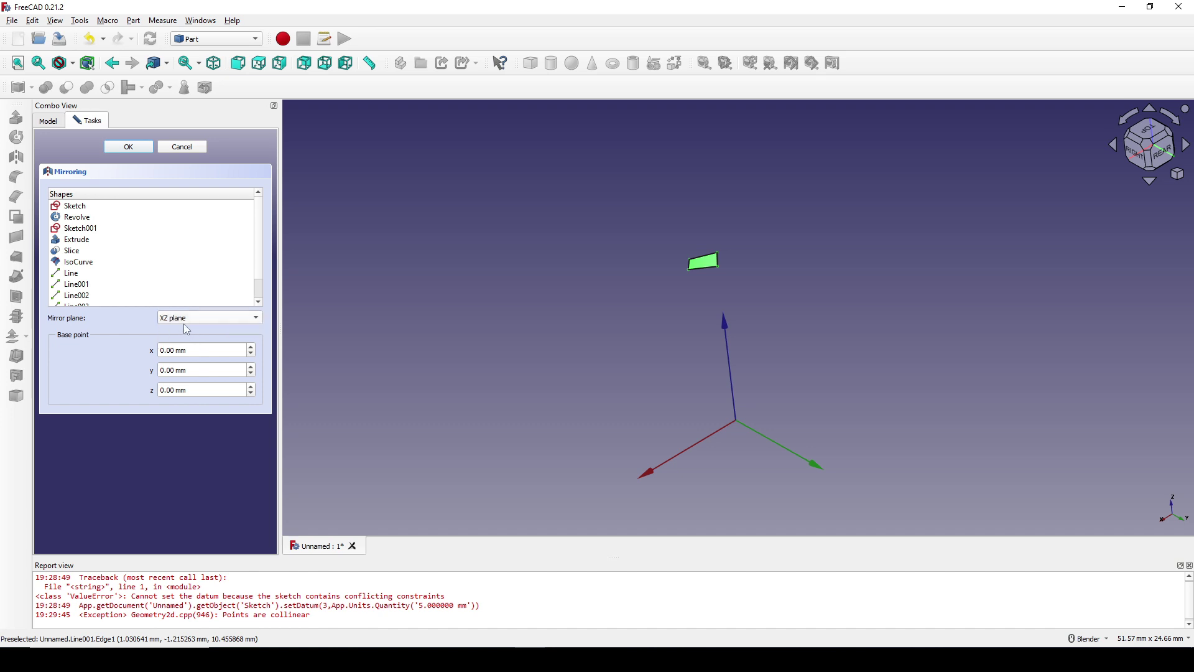
pyautogui.click(129, 146)
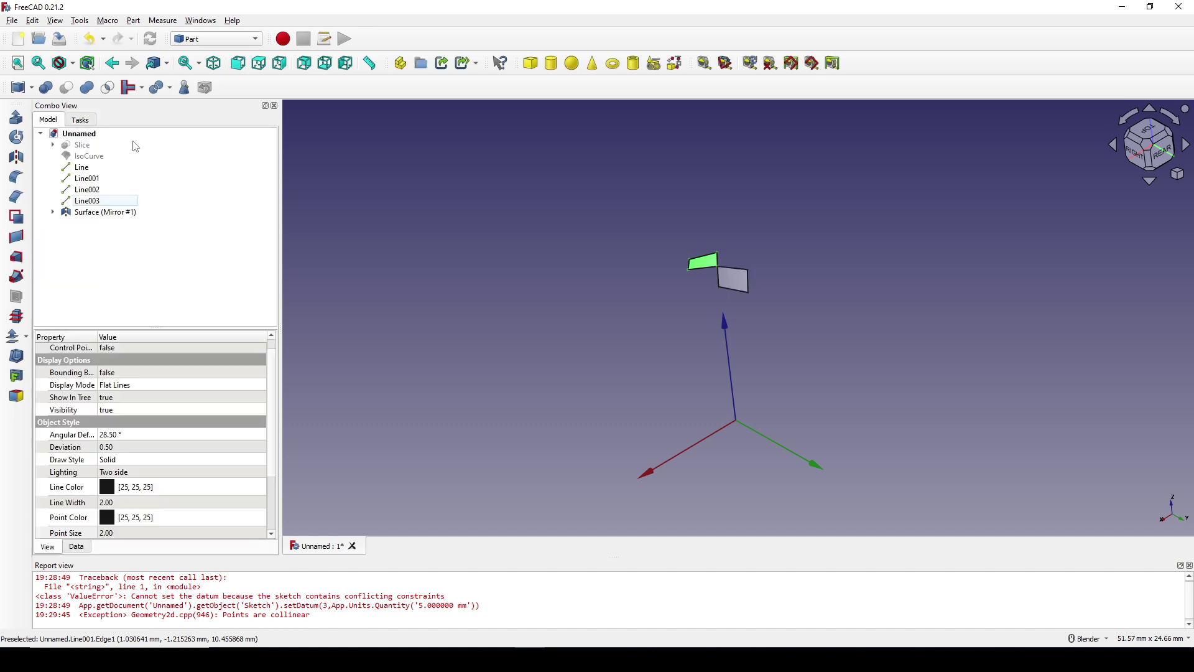
# Step: Clear the selection, switch to the Draft workbench and turn off its grid
pyautogui.moveTo(715, 458); pyautogui.dragTo(740, 320, button='middle')
pyautogui.click(740, 320)
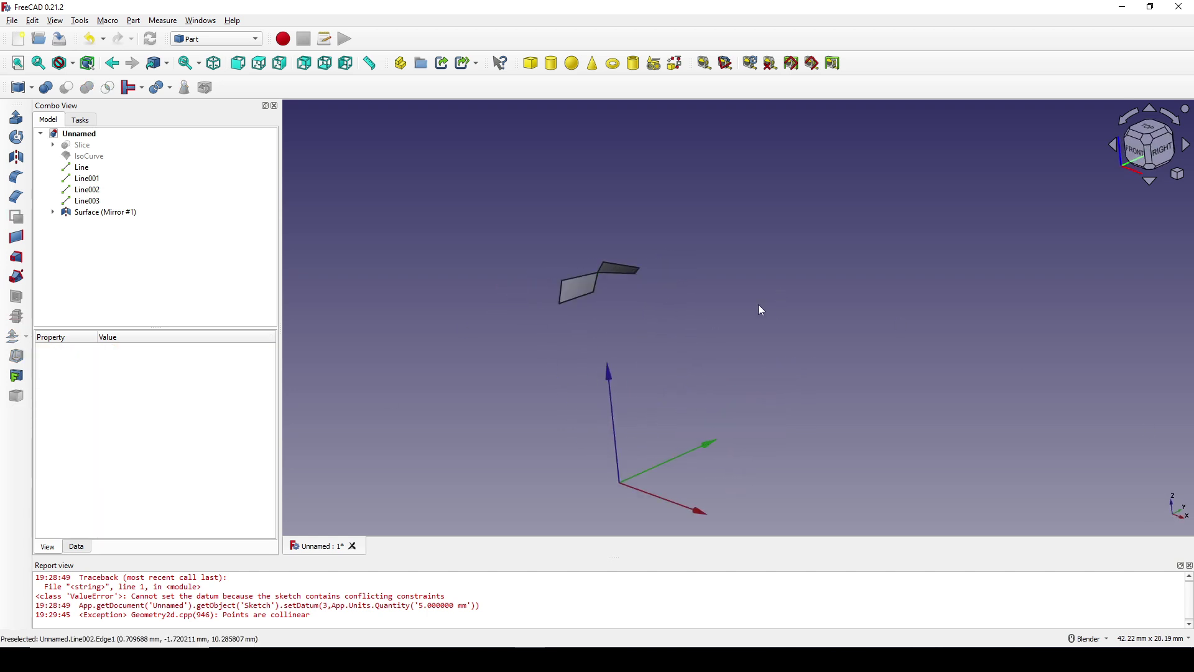
pyautogui.click(219, 41)
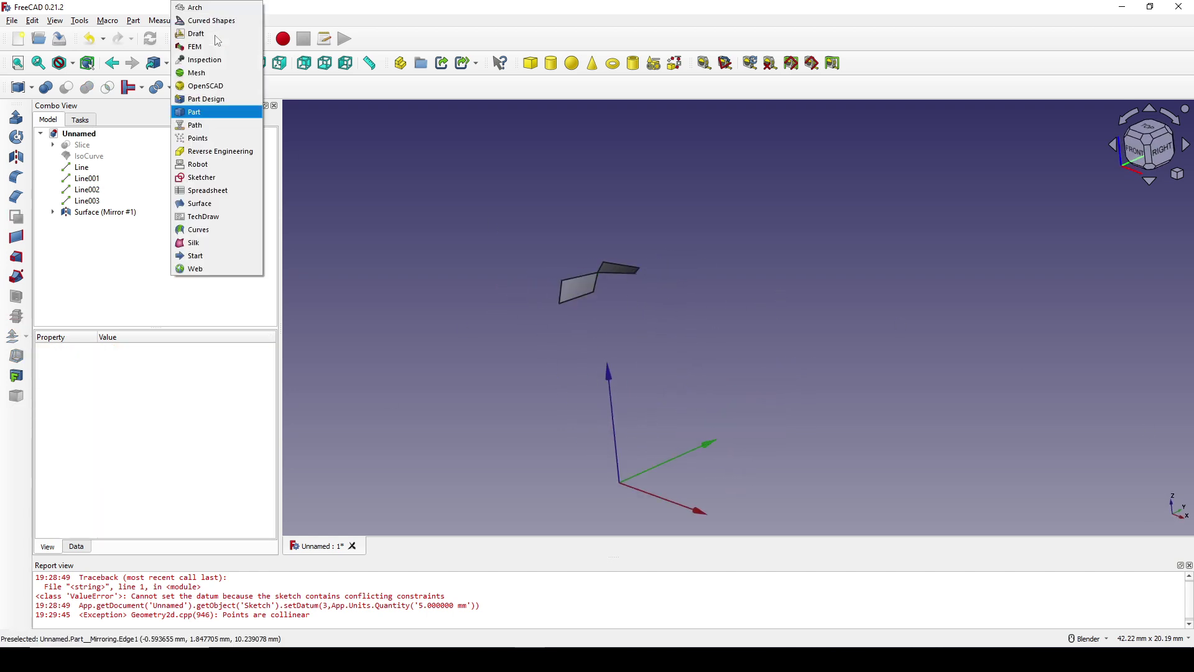
pyautogui.click(207, 34)
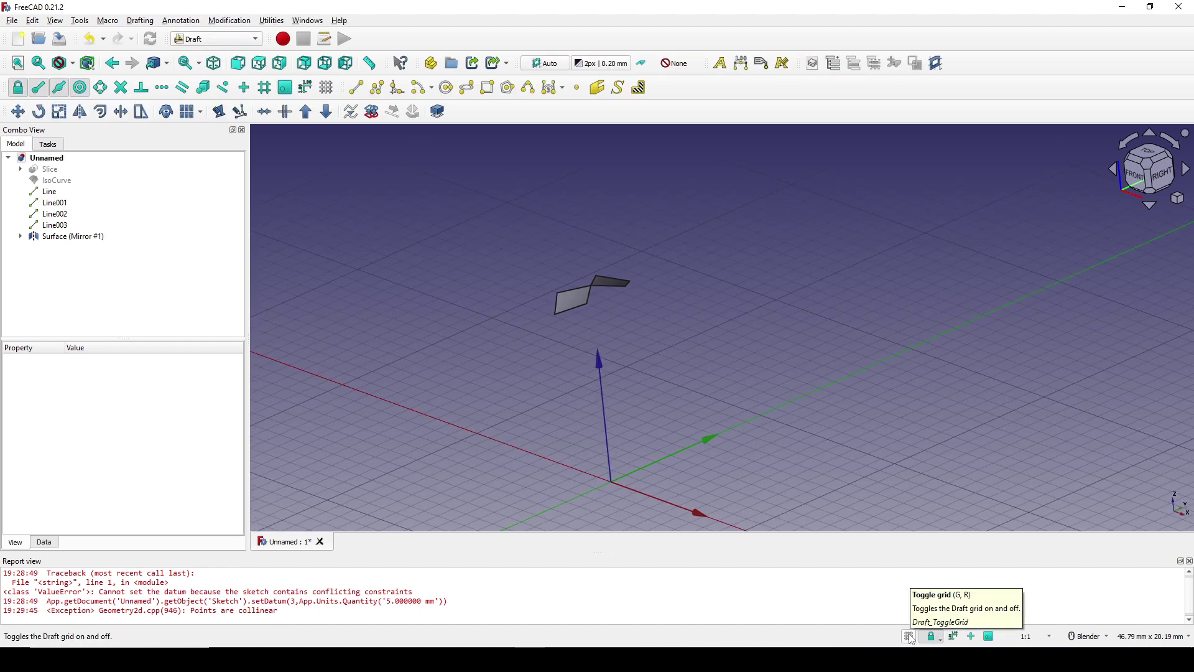
pyautogui.click(909, 636)
pyautogui.moveTo(664, 338); pyautogui.dragTo(672, 316, button='middle')
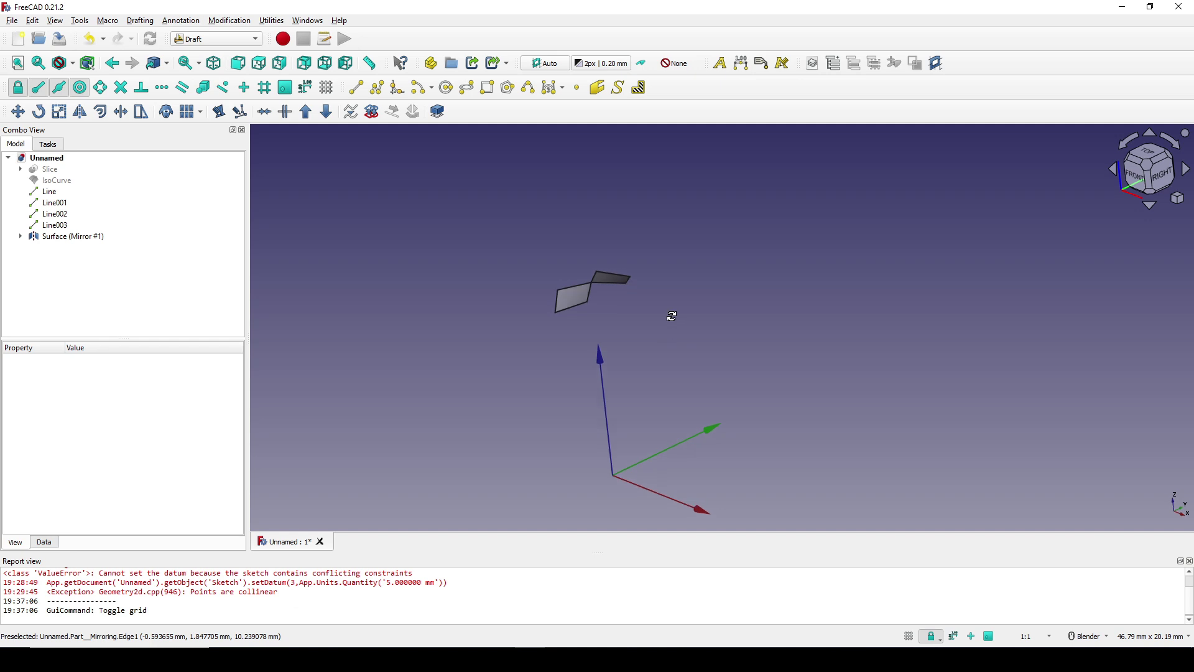
# Step: Fuse the diamond surface and its mirrored copy into one object with Draft Upgrade
pyautogui.click(578, 297)
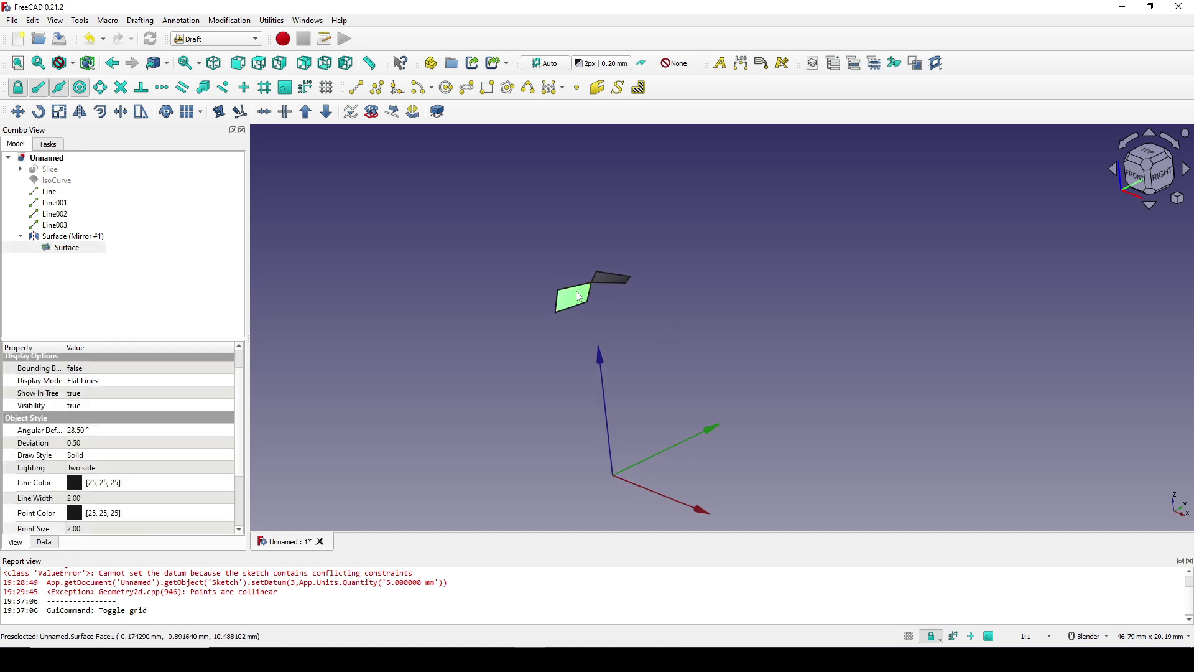
pyautogui.keyDown('ctrl'); pyautogui.click(608, 282); pyautogui.keyUp('ctrl')
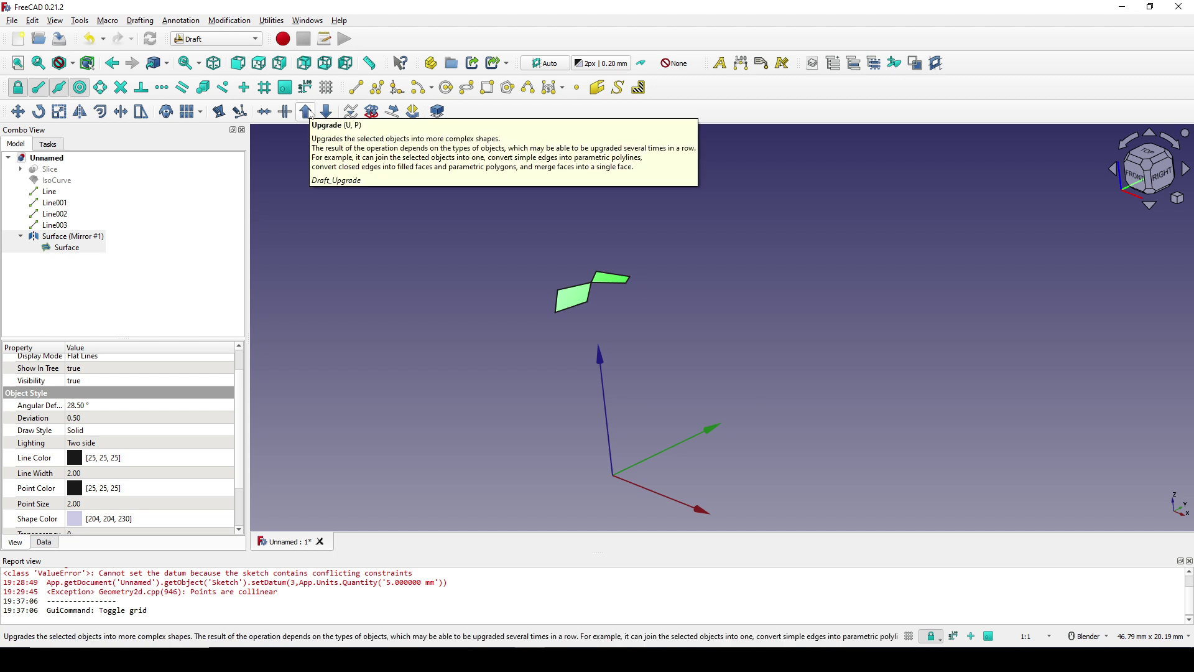
pyautogui.click(311, 114)
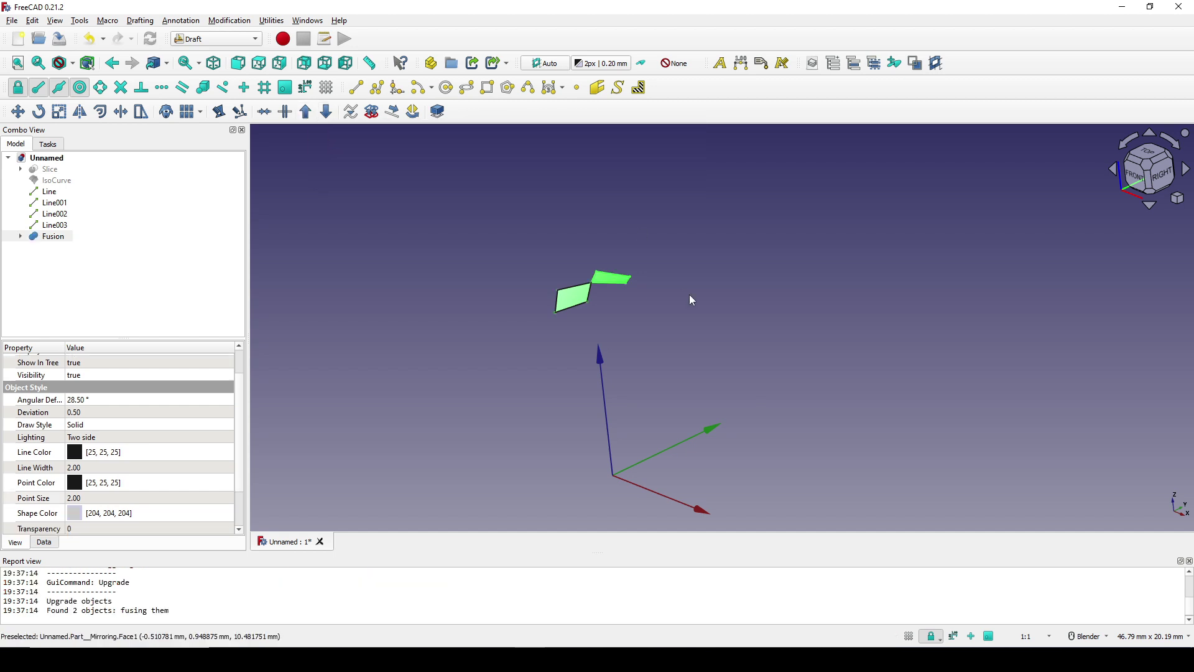
pyautogui.moveTo(690, 298); pyautogui.dragTo(662, 339, button='middle')
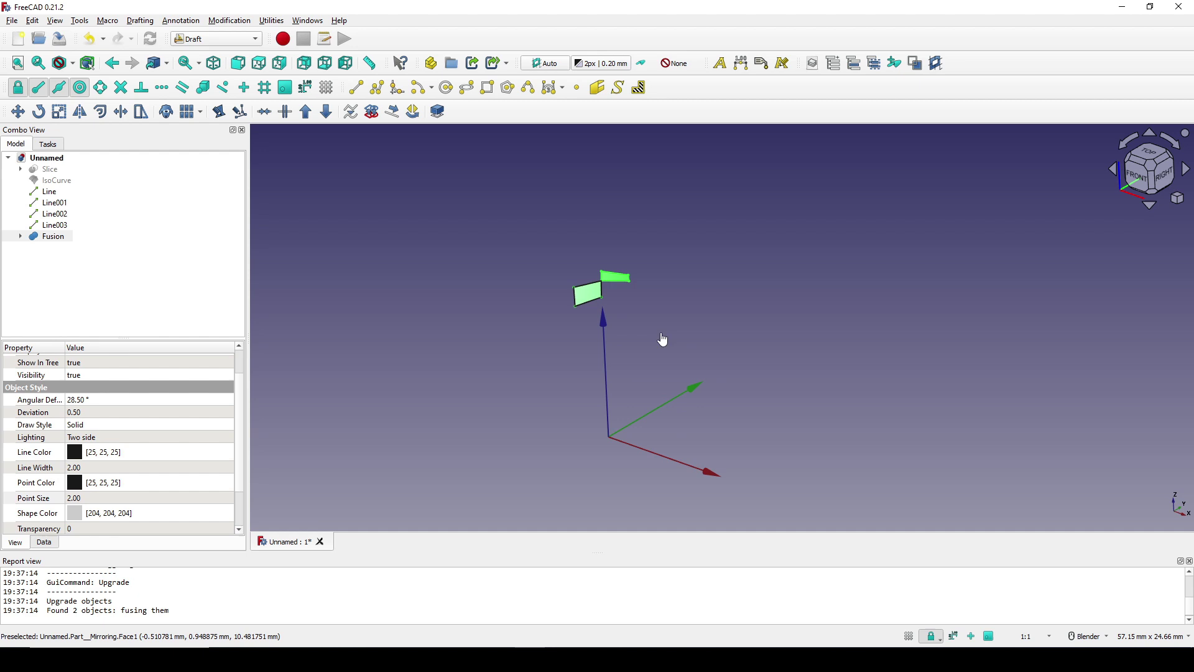
# Step: Create a polar array of the fused facets with 20 elements over 360°, centred on the origin
pyautogui.click(51, 237)
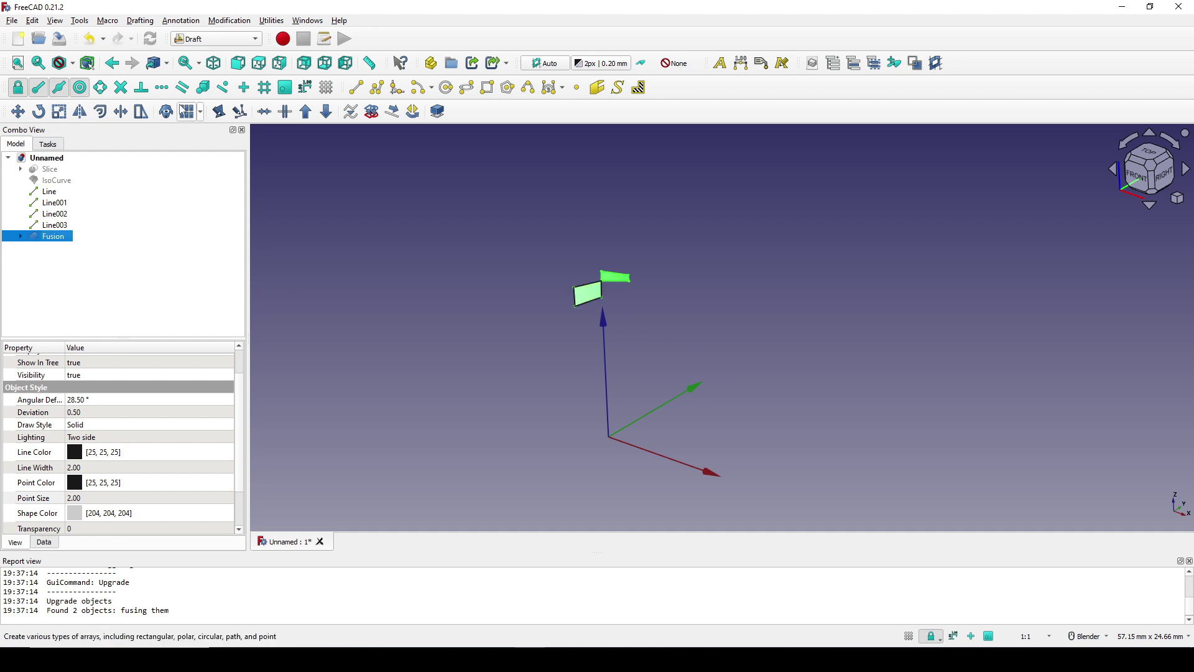
pyautogui.click(228, 21)
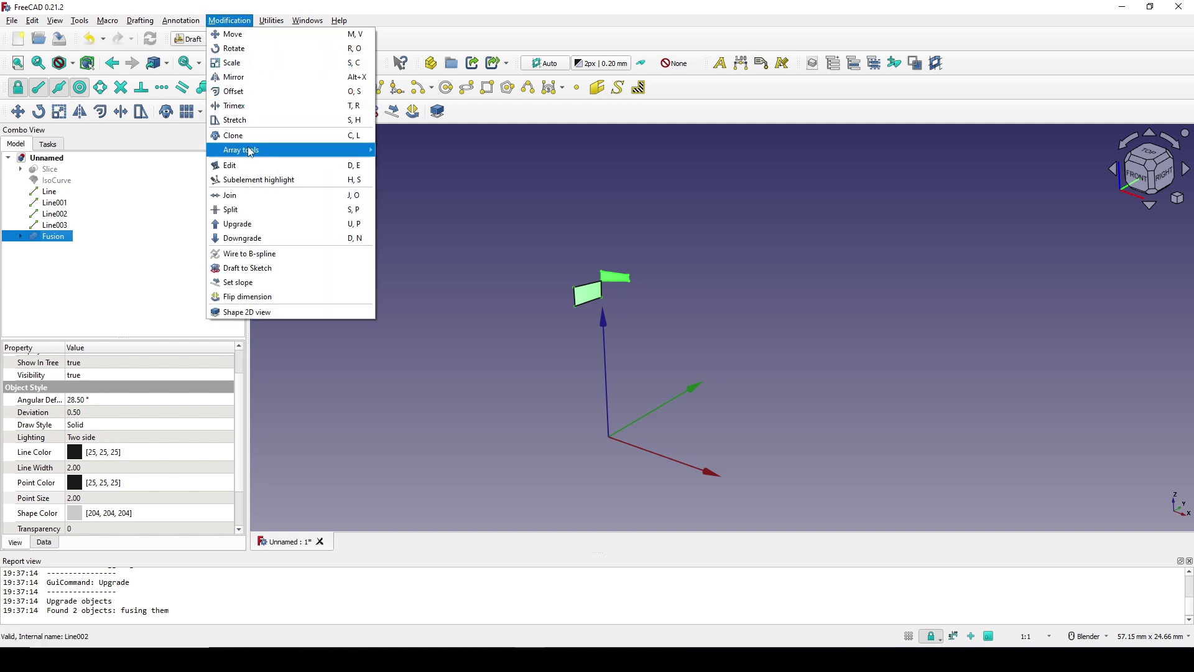
pyautogui.moveTo(251, 152)
pyautogui.click(423, 167)
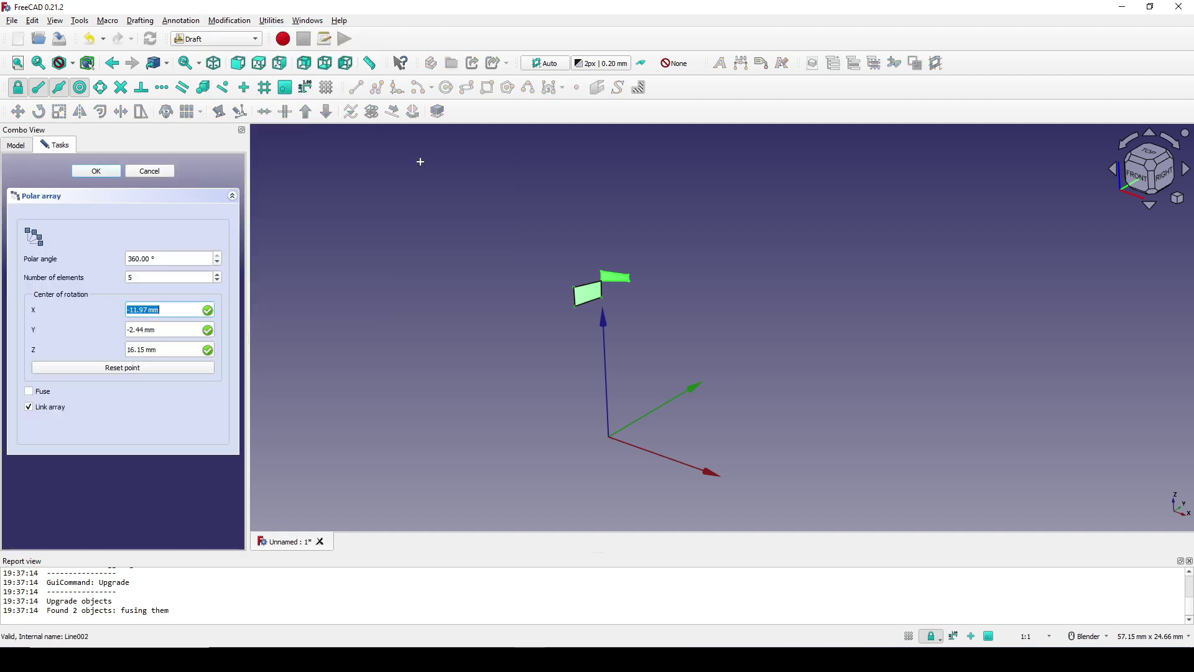
pyautogui.click(143, 371)
pyautogui.click(156, 277)
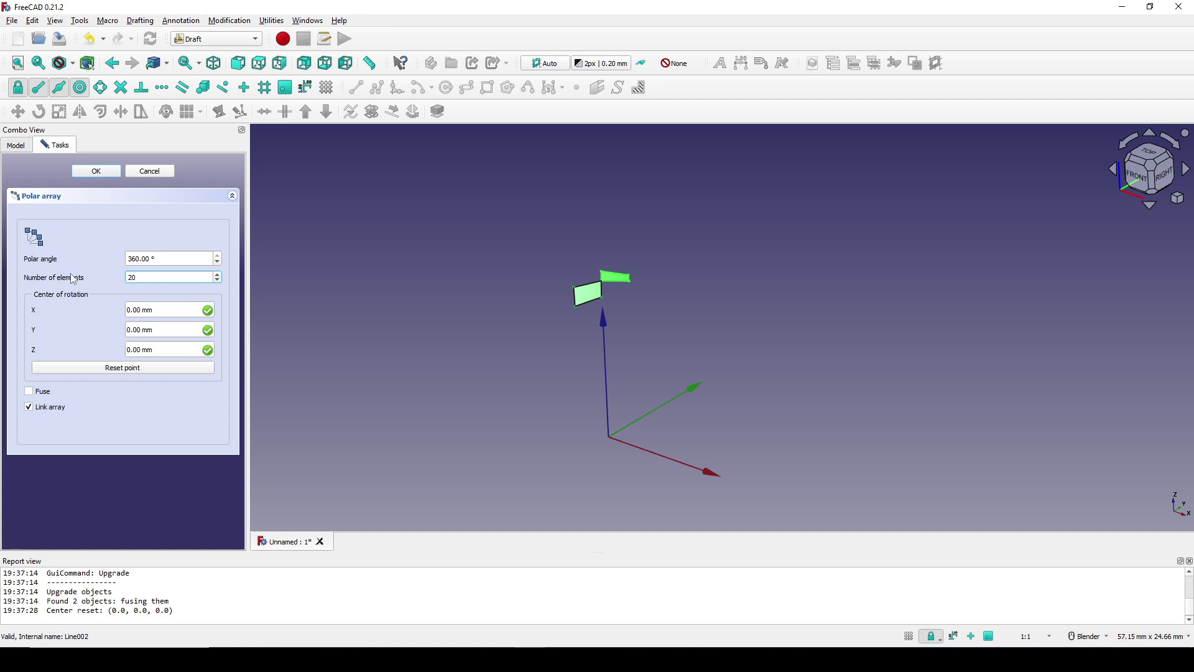
pyautogui.click(101, 177)
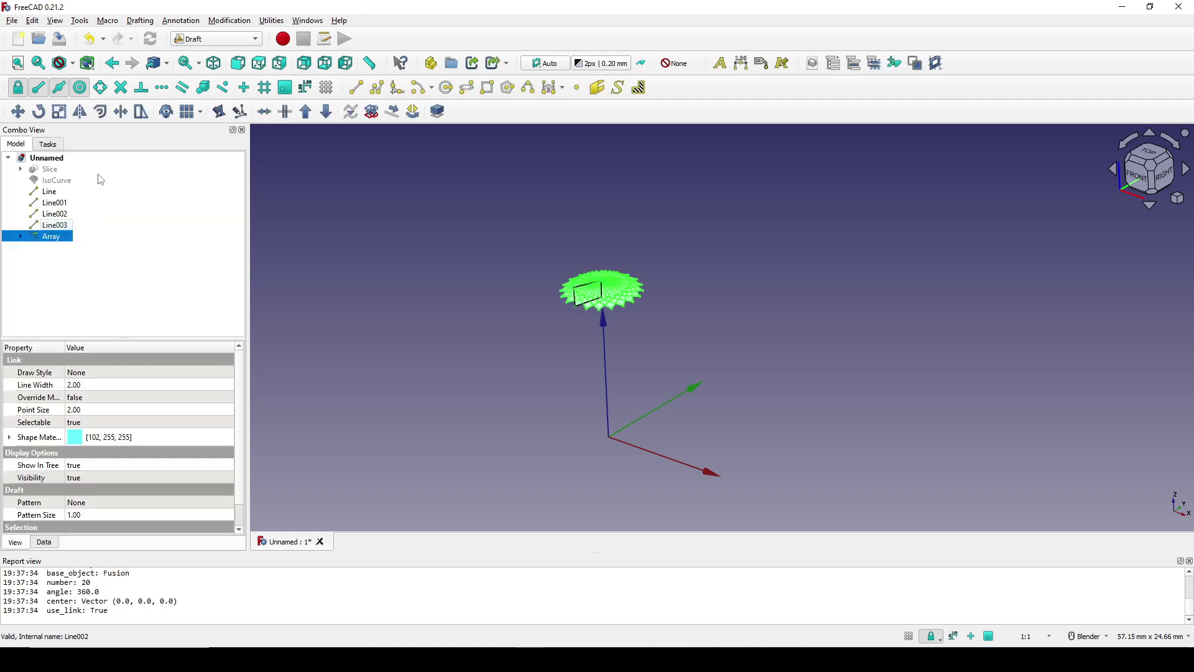
# Step: Change the polar array's rotation axis to the Y direction by setting its z component to 0 and y component to 1
pyautogui.moveTo(565, 333); pyautogui.dragTo(615, 238, button='middle')
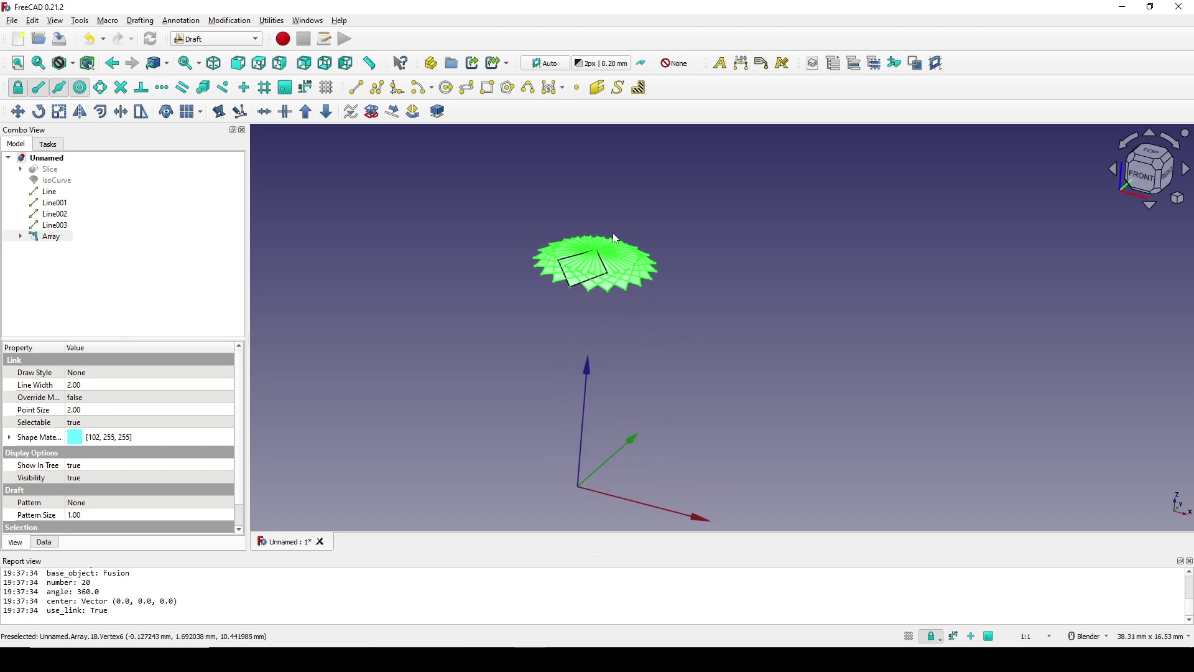
pyautogui.keyDown('shift'); pyautogui.moveTo(610, 308); pyautogui.dragTo(607, 290, button='middle'); pyautogui.keyUp('shift')
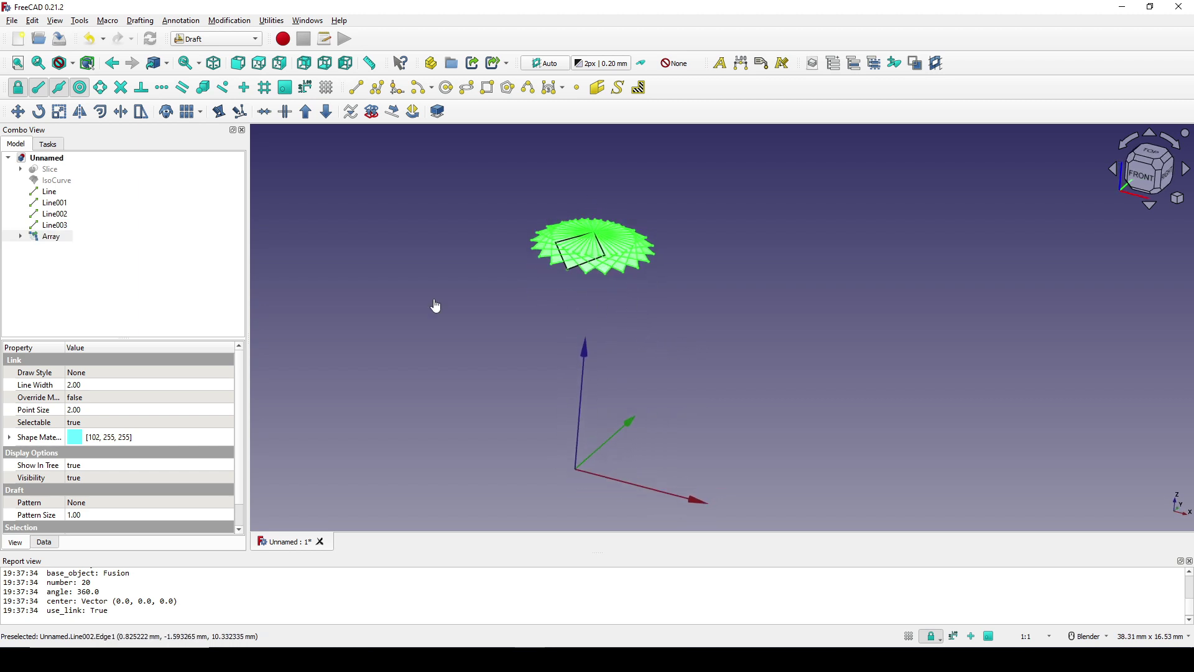
pyautogui.click(47, 237)
pyautogui.click(44, 543)
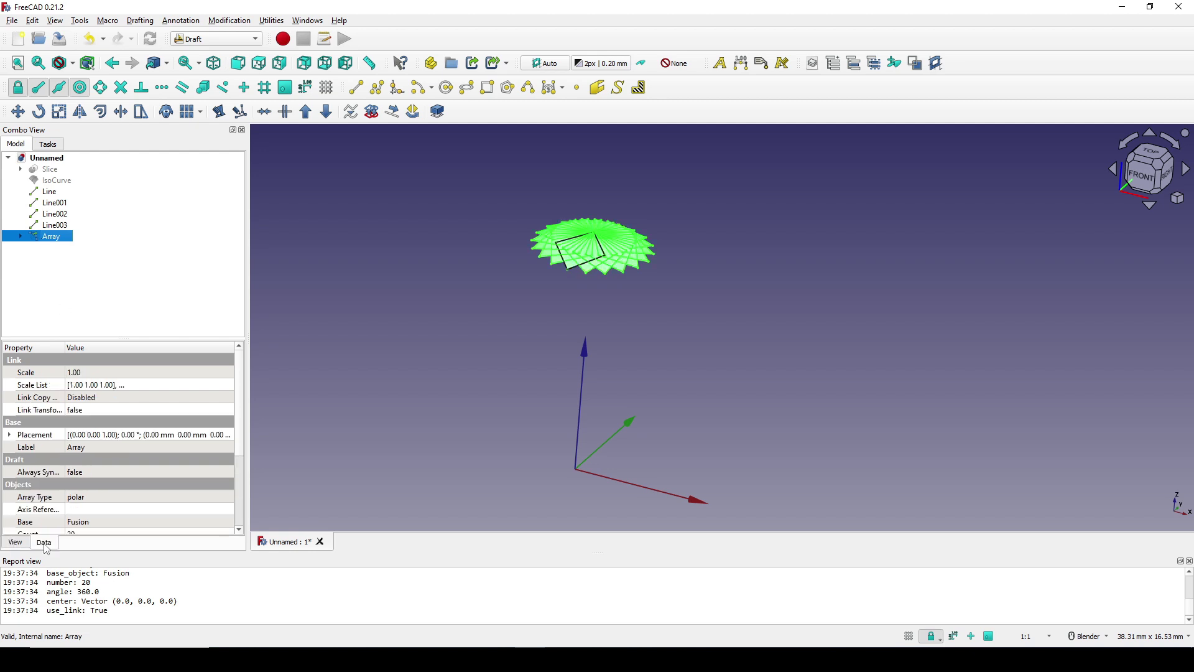
pyautogui.scroll(-3, 240, 455)
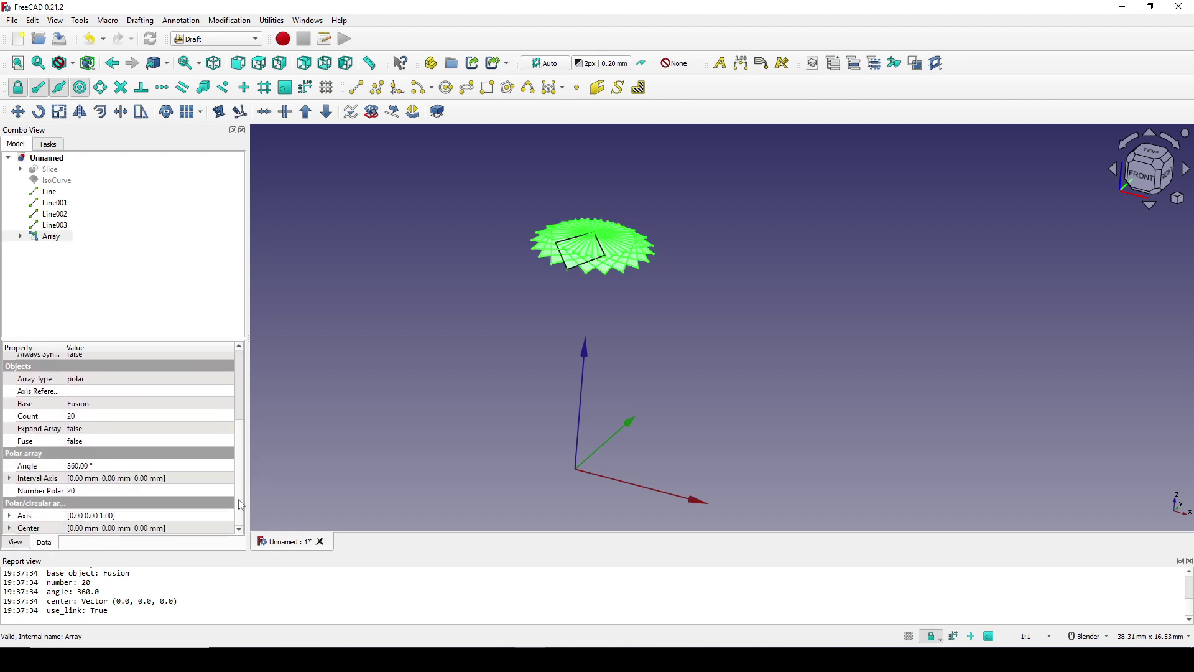
pyautogui.click(10, 516)
pyautogui.scroll(-1, 18, 521)
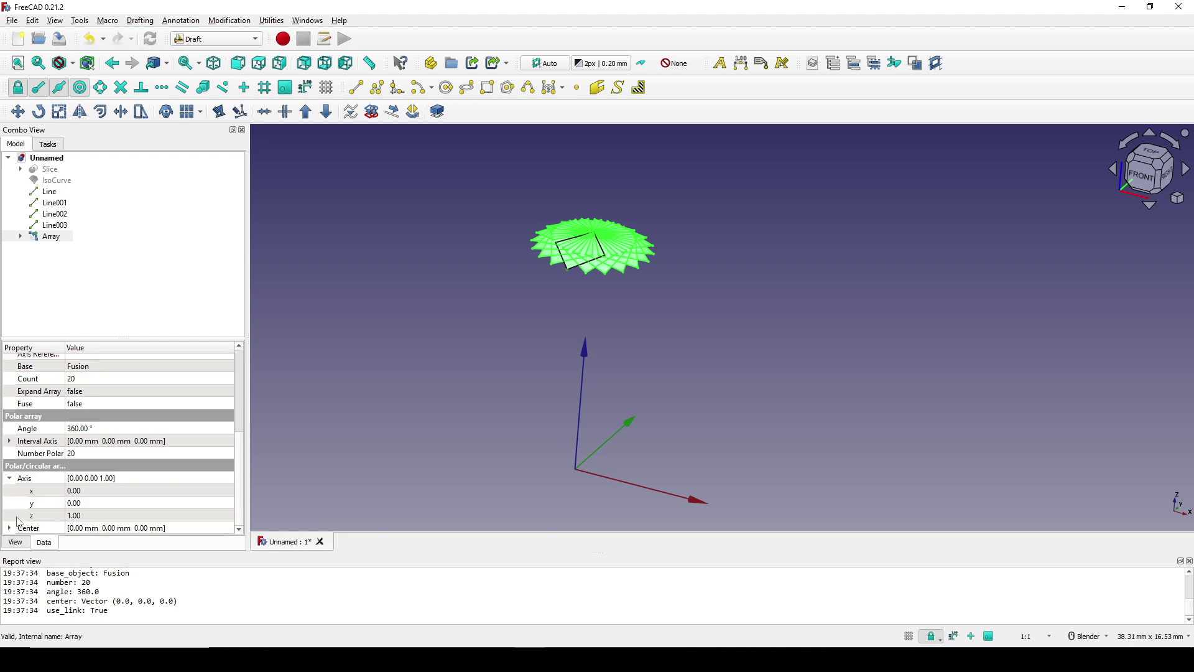
pyautogui.click(86, 515)
pyautogui.write('0')
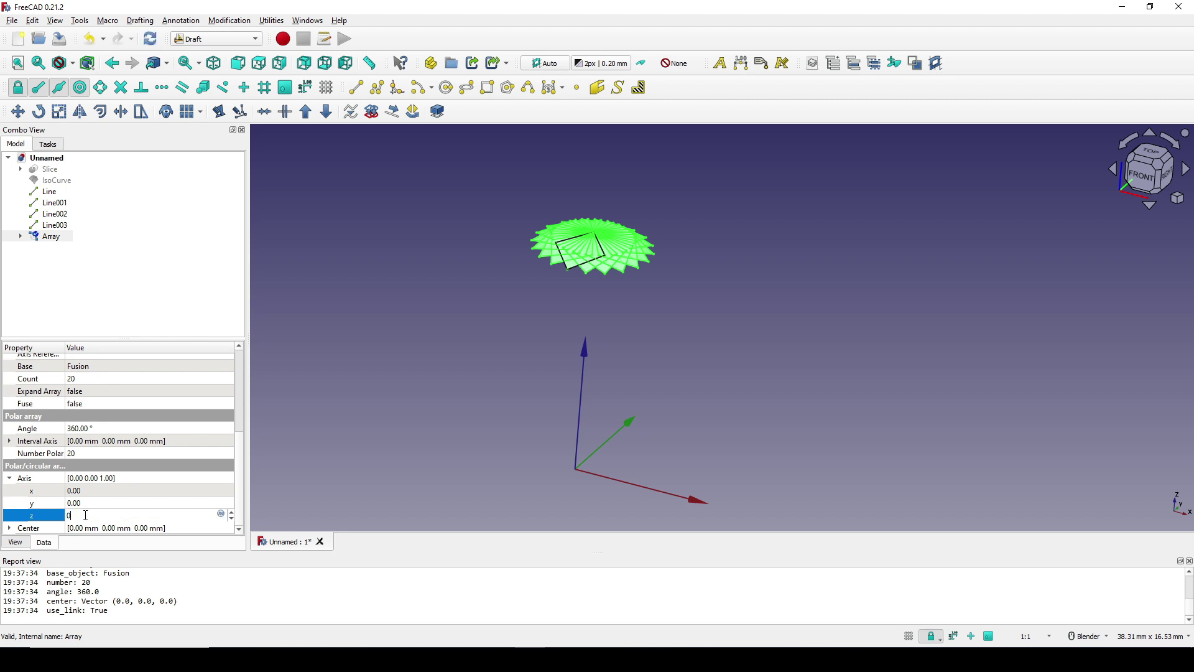
pyautogui.click(84, 503)
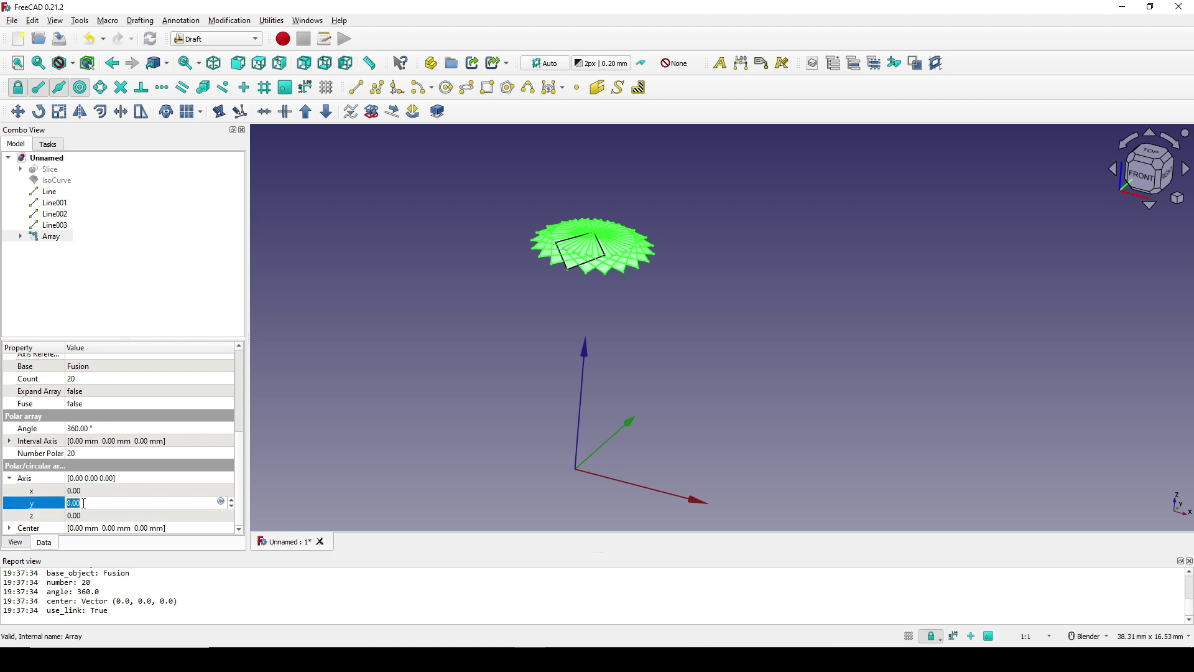
pyautogui.write('1')
pyautogui.click(34, 506)
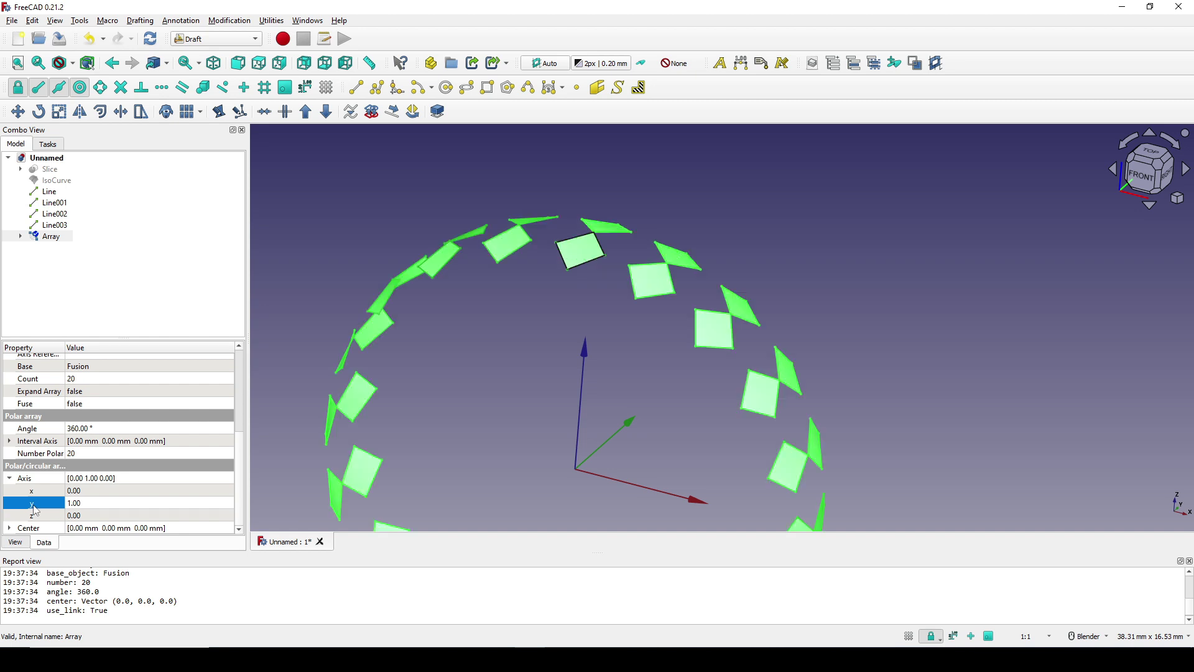
# Step: Set the polar array's number of elements to 30 and clear the selection
pyautogui.moveTo(479, 401); pyautogui.dragTo(613, 414, button='middle')
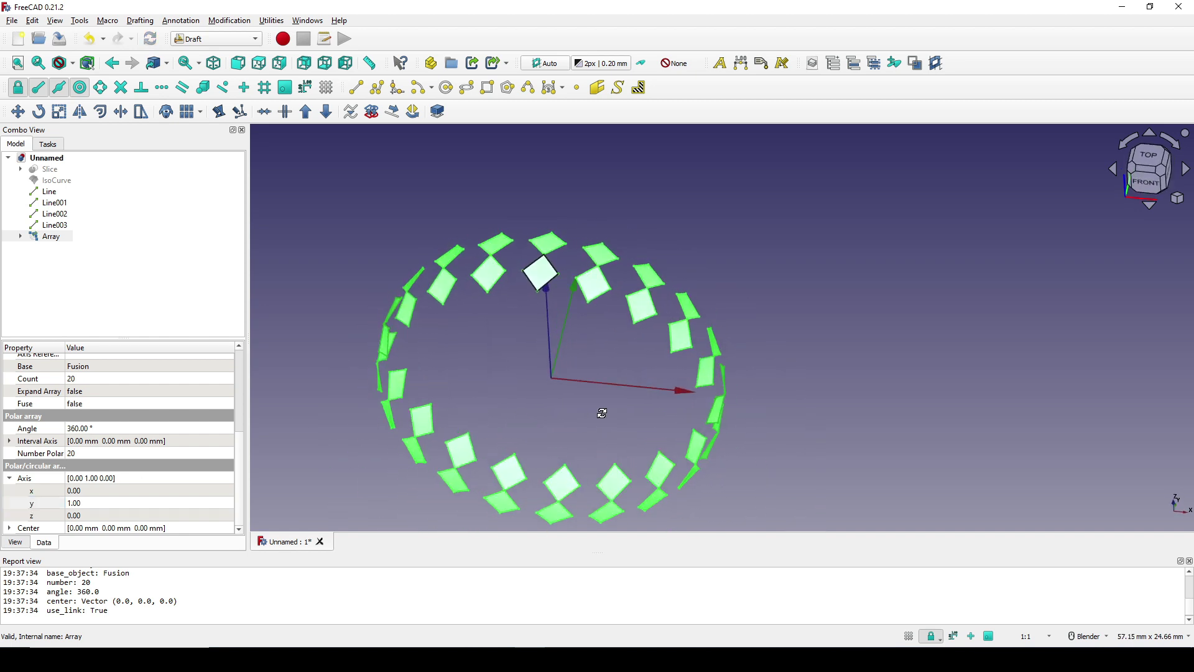
pyautogui.click(86, 453)
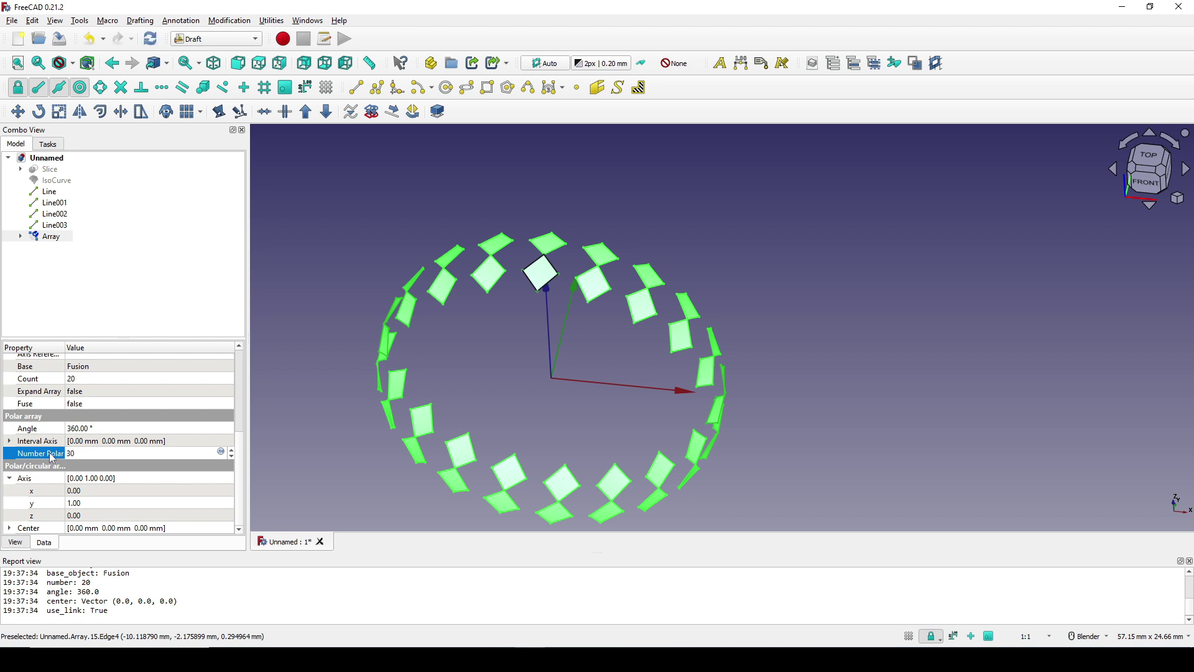
pyautogui.press('Return')
pyautogui.moveTo(590, 373); pyautogui.dragTo(752, 340, button='middle')
pyautogui.click(471, 355)
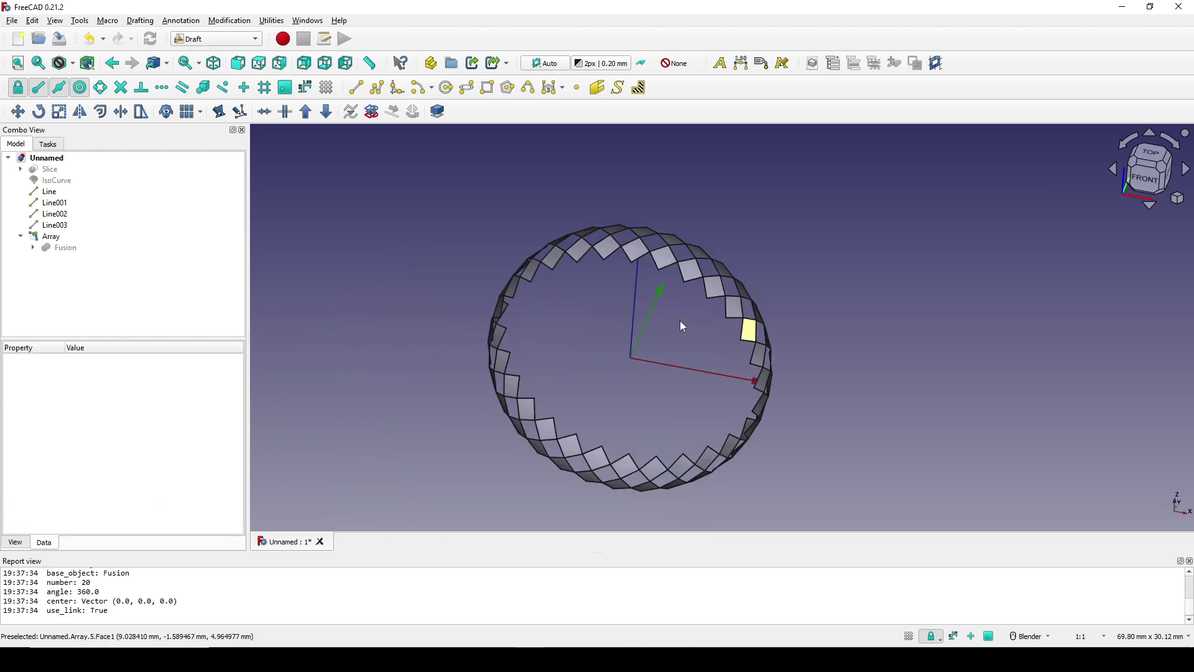
# Step: Switch to the Curves workbench, make a parametric solid from the polar array, and hide the original array
pyautogui.click(218, 39)
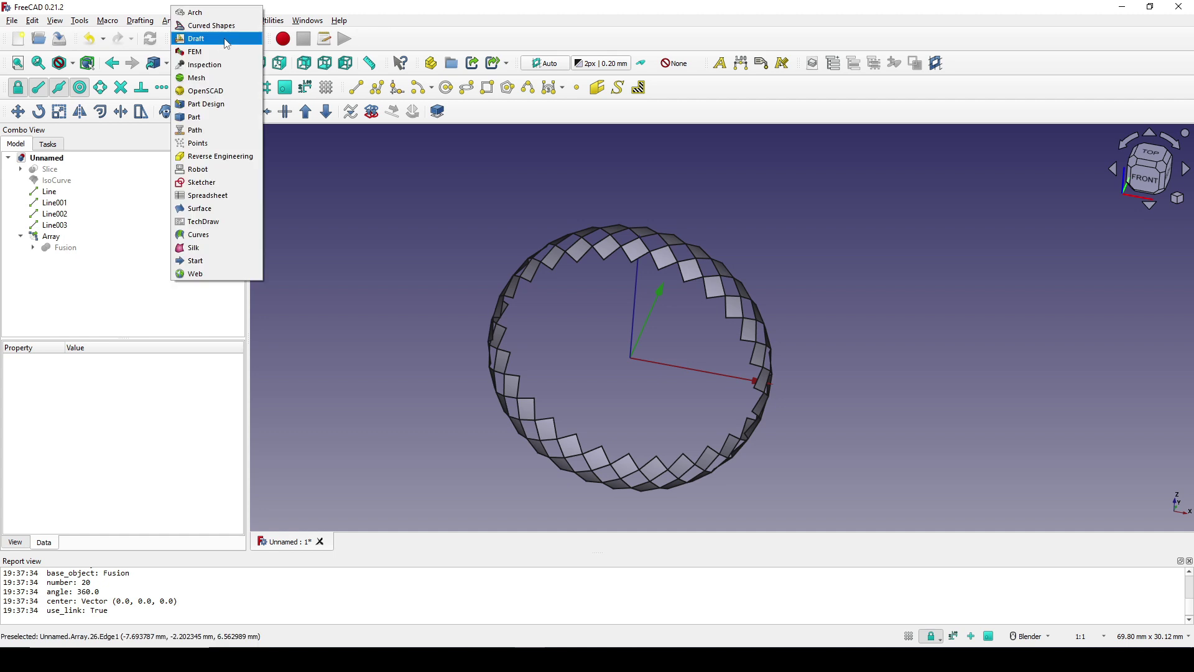
pyautogui.click(227, 234)
pyautogui.moveTo(573, 274); pyautogui.dragTo(592, 288, button='middle')
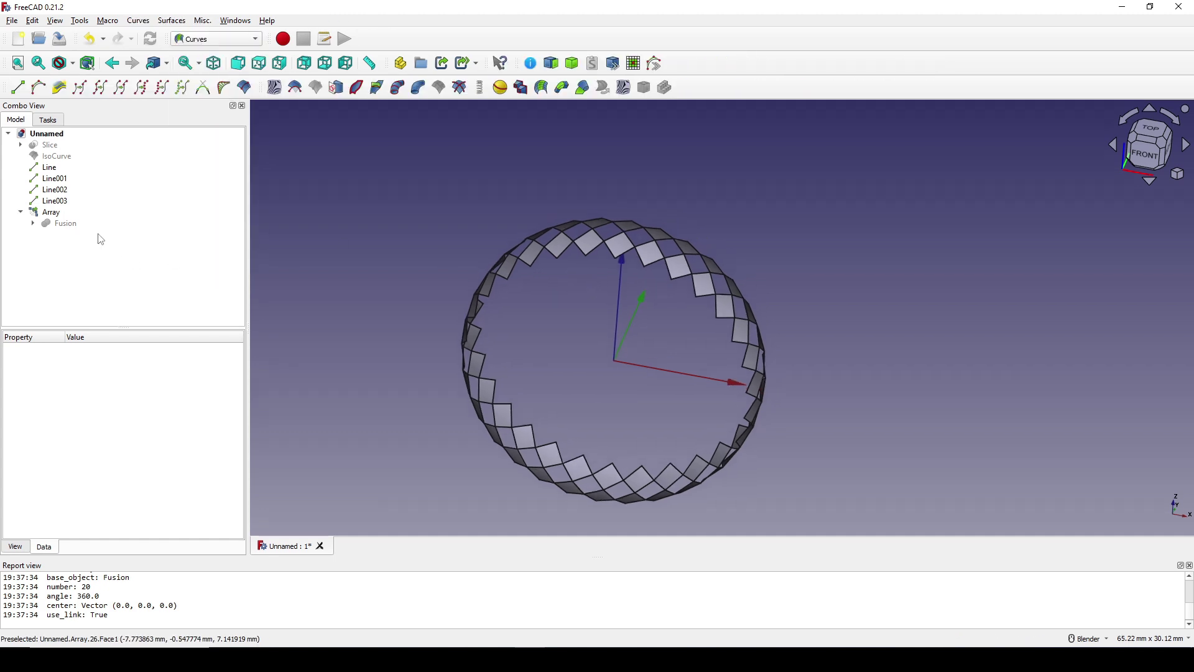
pyautogui.click(51, 213)
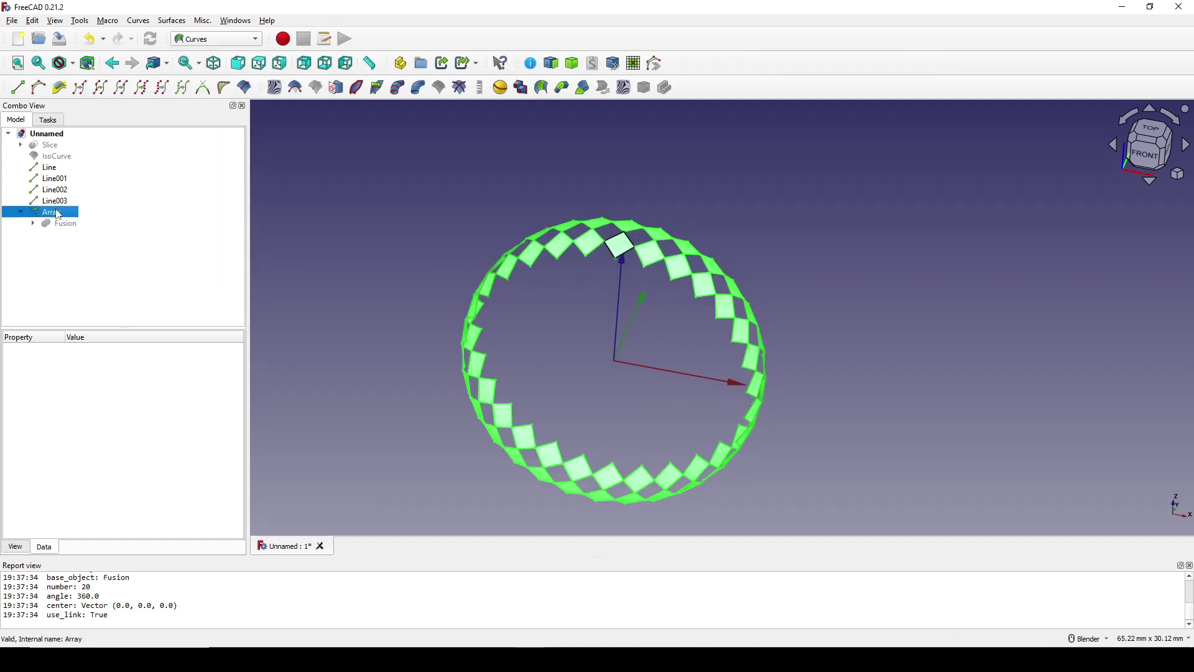
pyautogui.click(572, 65)
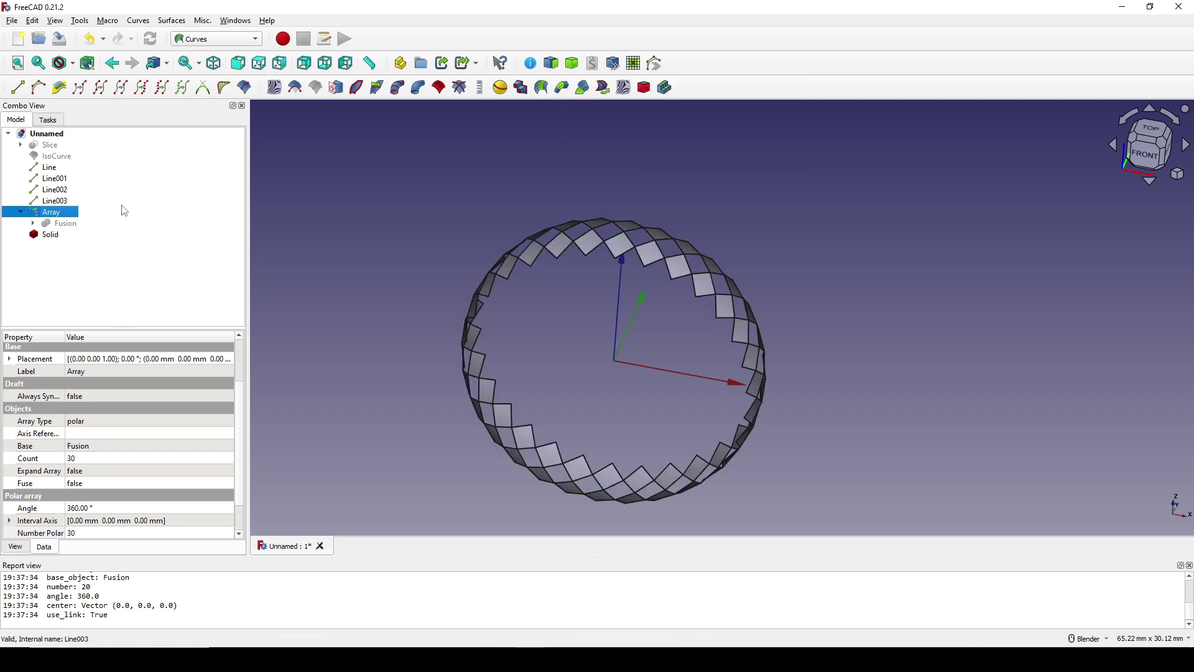
pyautogui.click(49, 237)
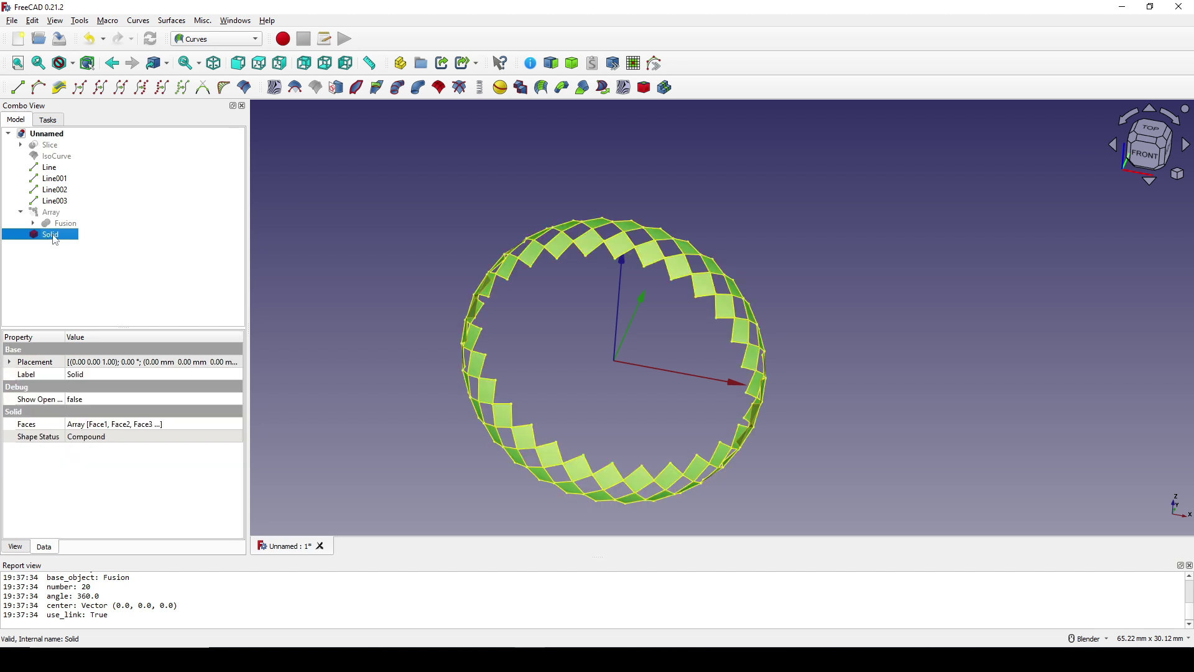
pyautogui.click(602, 300)
# Step: Create a line joining the front tips of two adjacent diamond facets near the top of the ring
pyautogui.scroll(2, 642, 209)
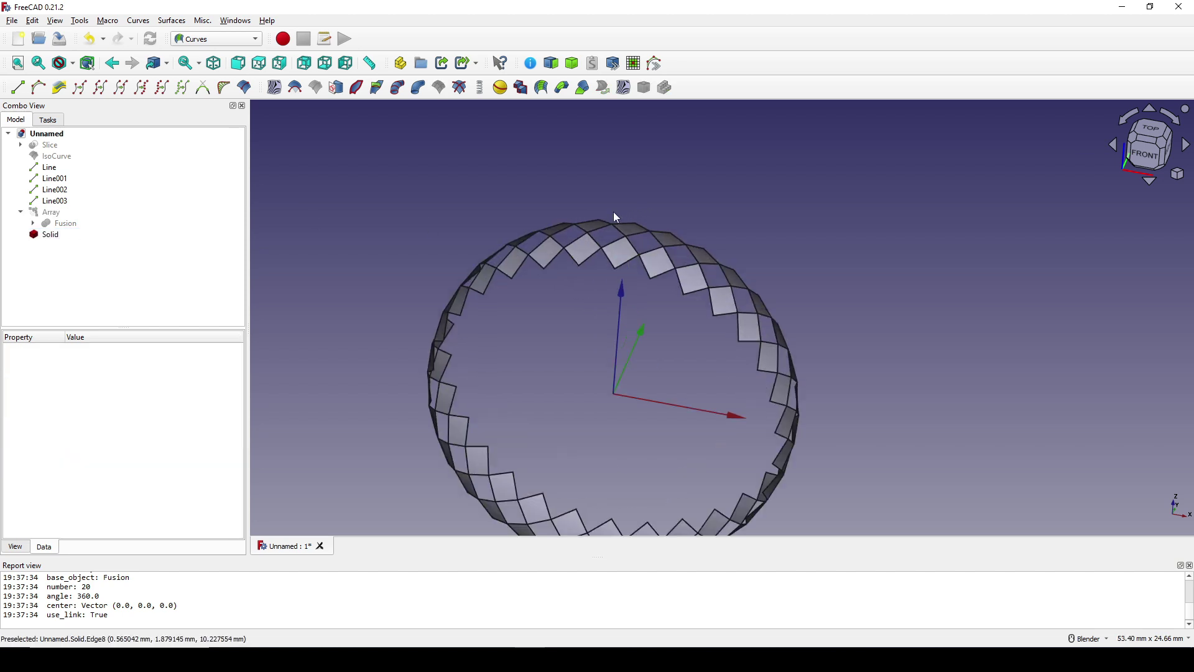
pyautogui.scroll(5, 616, 216)
pyautogui.moveTo(599, 259); pyautogui.dragTo(590, 449, button='middle')
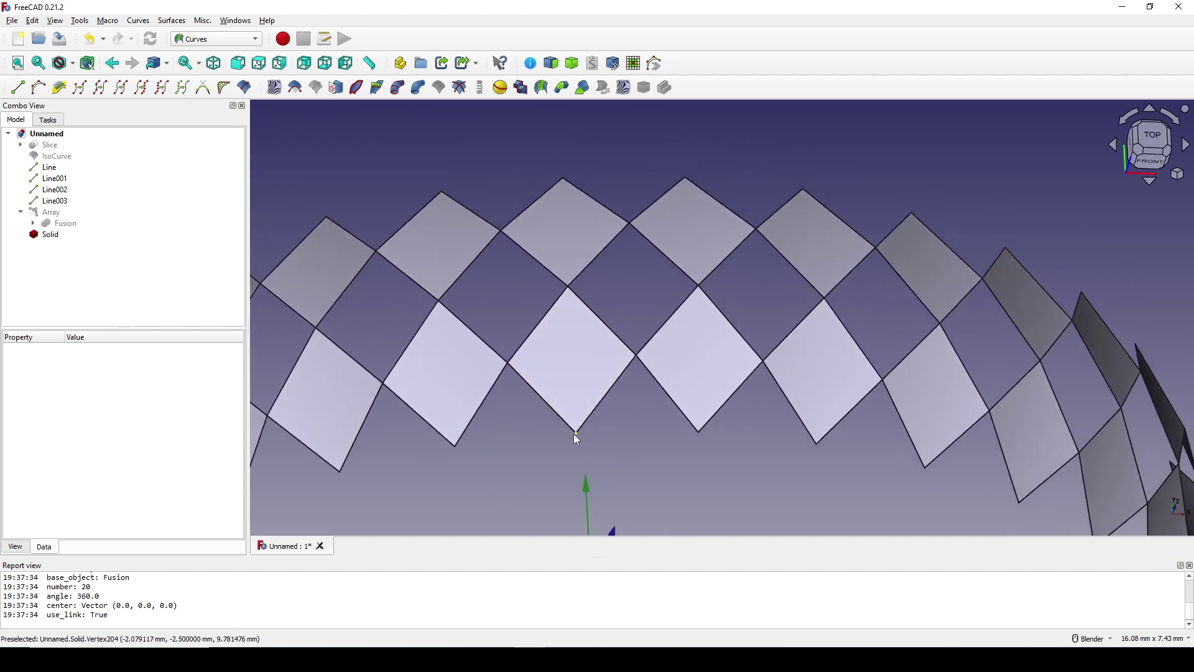
pyautogui.click(576, 434)
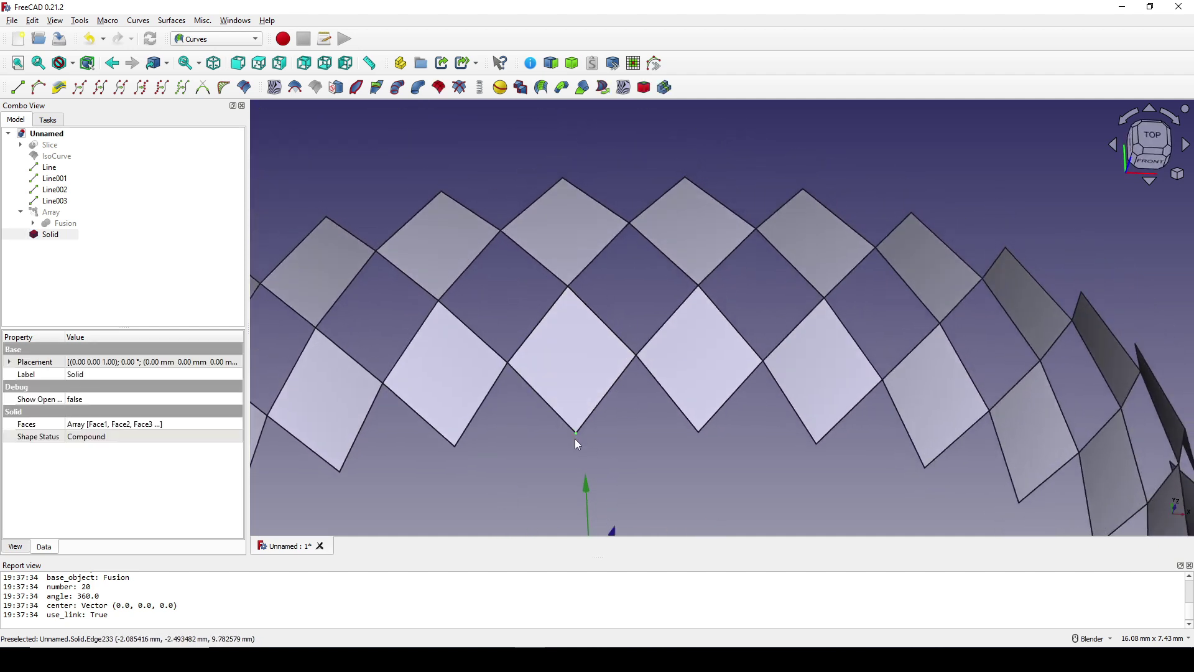
pyautogui.keyDown('ctrl'); pyautogui.click(699, 434); pyautogui.keyUp('ctrl')
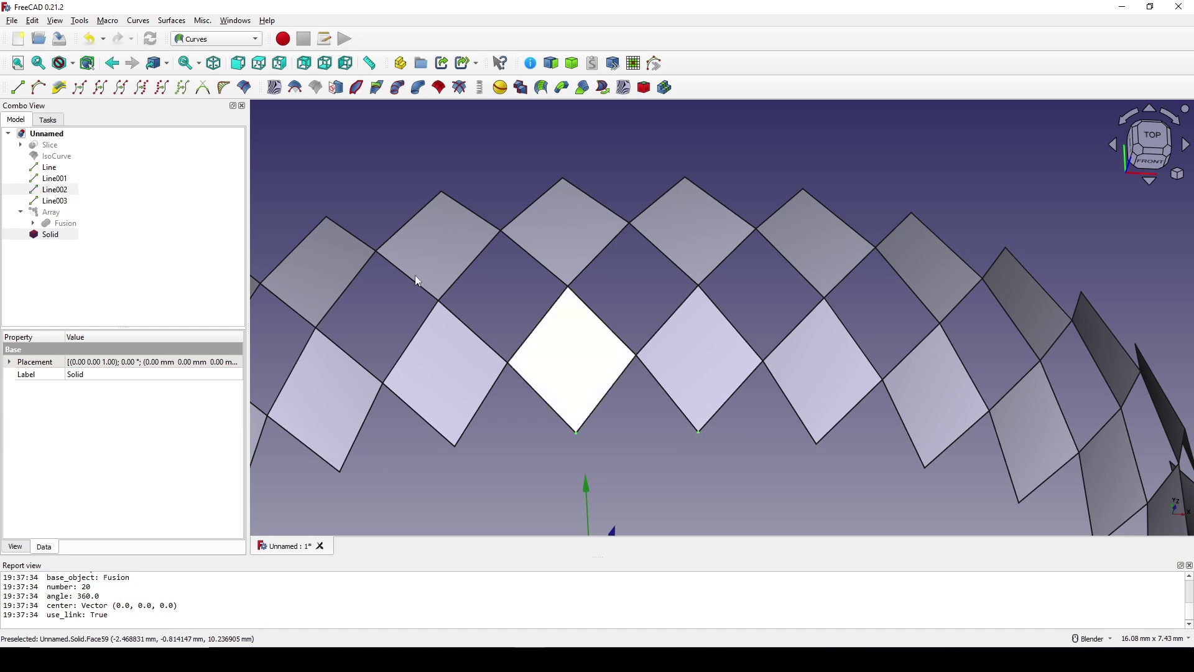
pyautogui.click(18, 87)
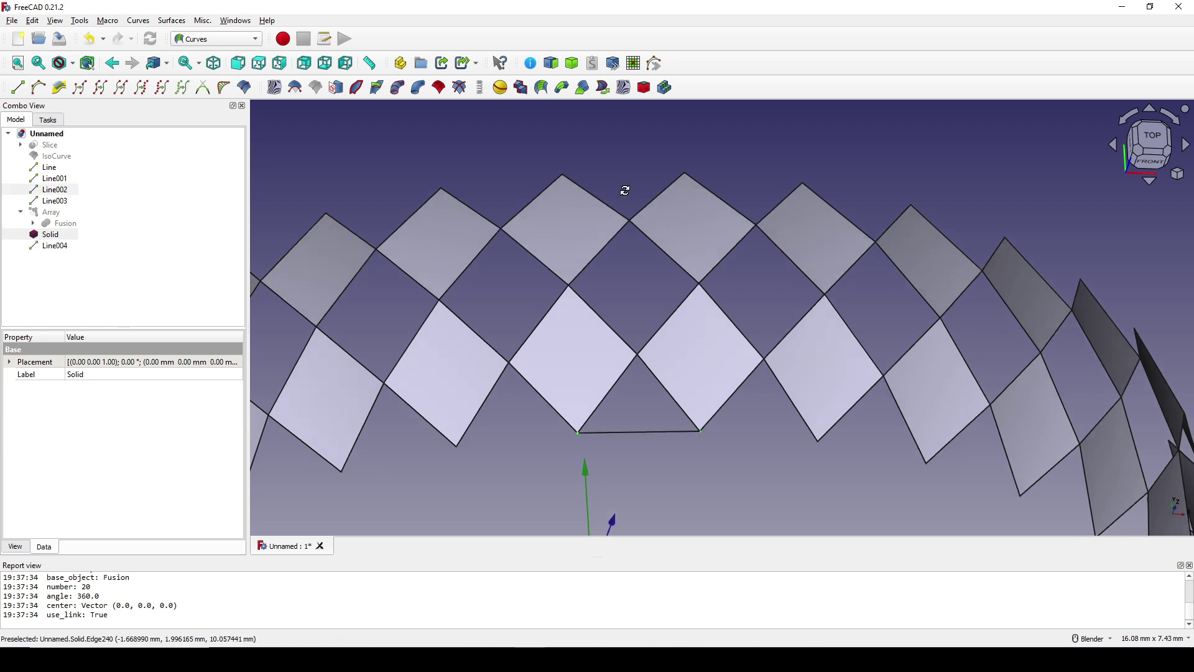
# Step: Create a matching line between the tips of the two adjacent facets on the ring's rear edge
pyautogui.moveTo(627, 187); pyautogui.dragTo(579, 183, button='middle')
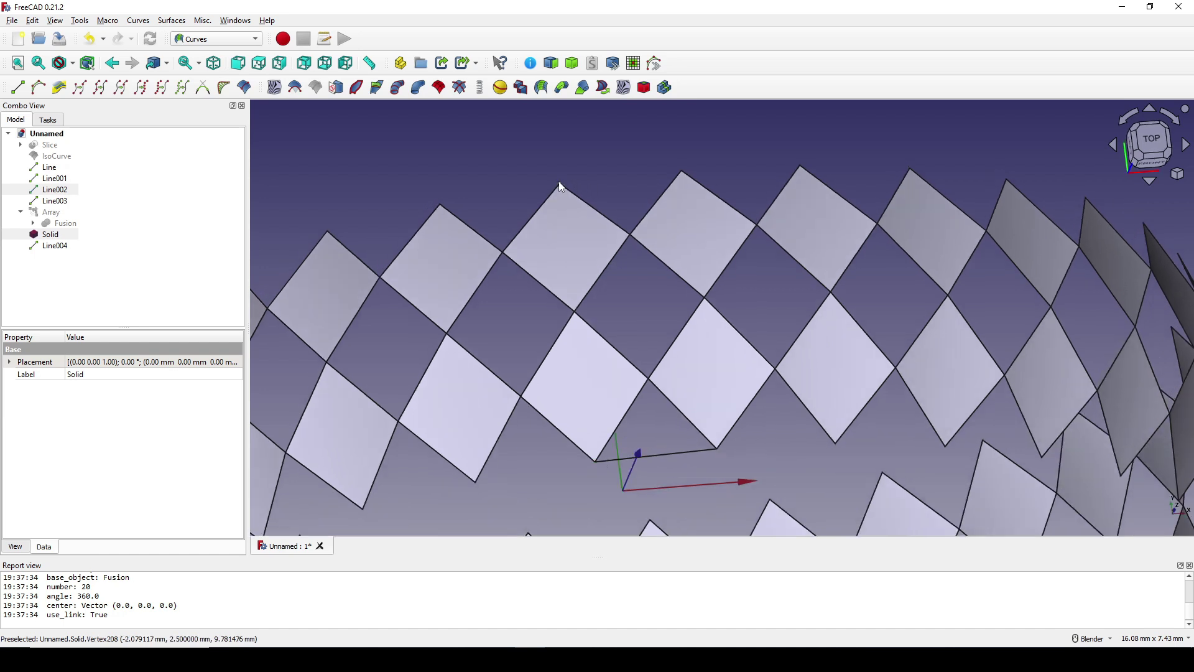
pyautogui.click(560, 184)
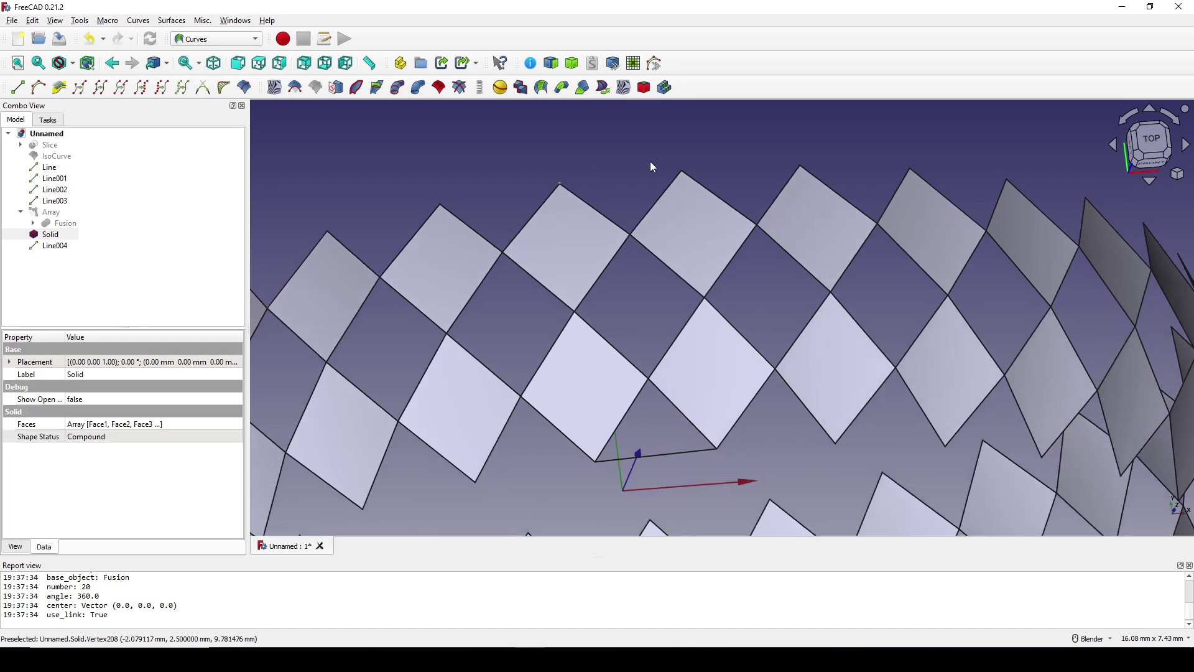
pyautogui.click(684, 167)
pyautogui.moveTo(685, 169); pyautogui.dragTo(622, 249, button='middle')
pyautogui.click(18, 88)
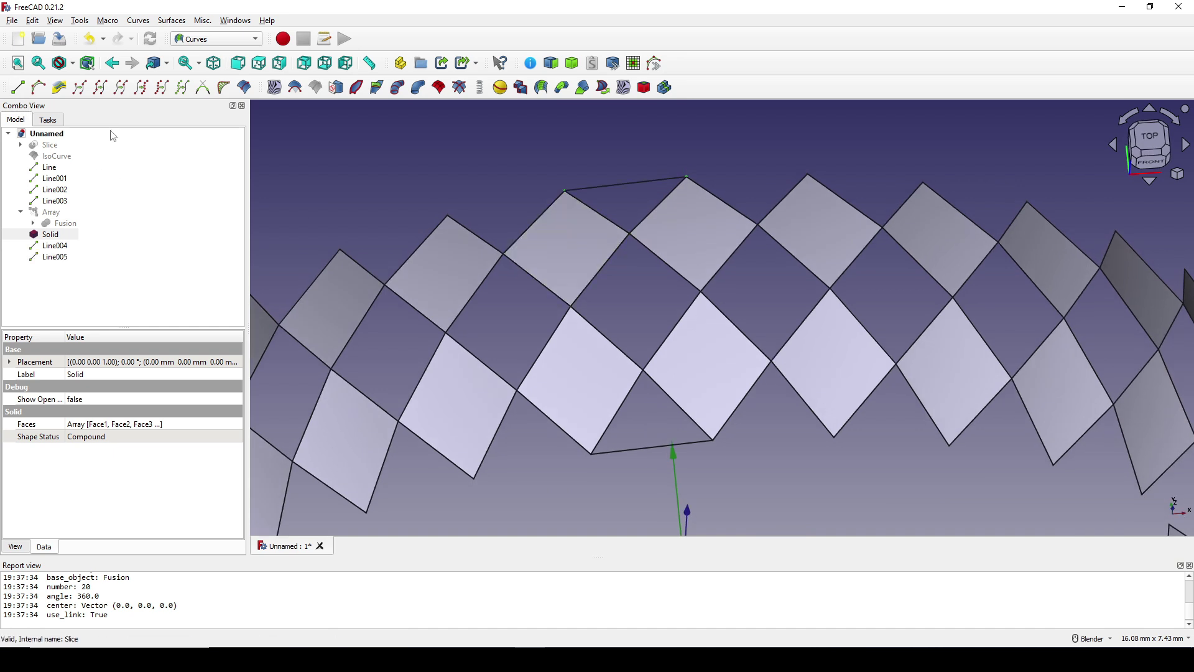
# Step: Switch to the Surface workbench and fill the front triangular gap, using the two facet edges and the new line as boundaries
pyautogui.scroll(-3, 546, 311)
pyautogui.moveTo(547, 311); pyautogui.dragTo(691, 301, button='middle')
pyautogui.click(206, 39)
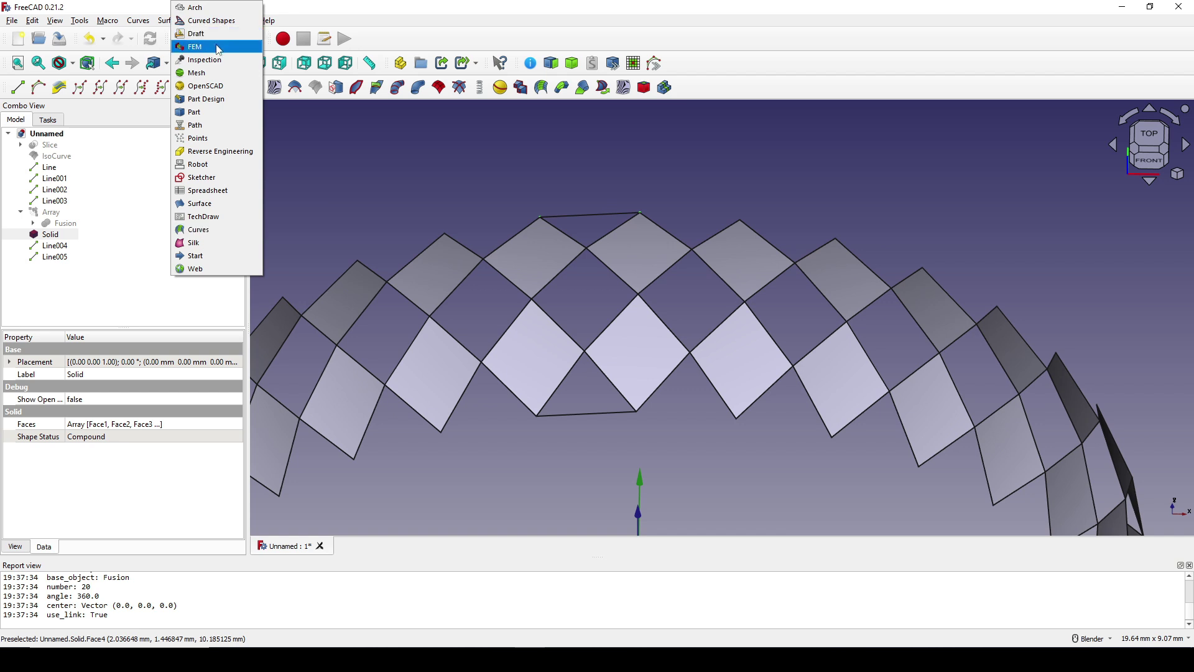
pyautogui.click(227, 204)
pyautogui.keyDown('shift'); pyautogui.moveTo(613, 274); pyautogui.dragTo(578, 256, button='middle'); pyautogui.keyUp('shift')
pyautogui.click(18, 87)
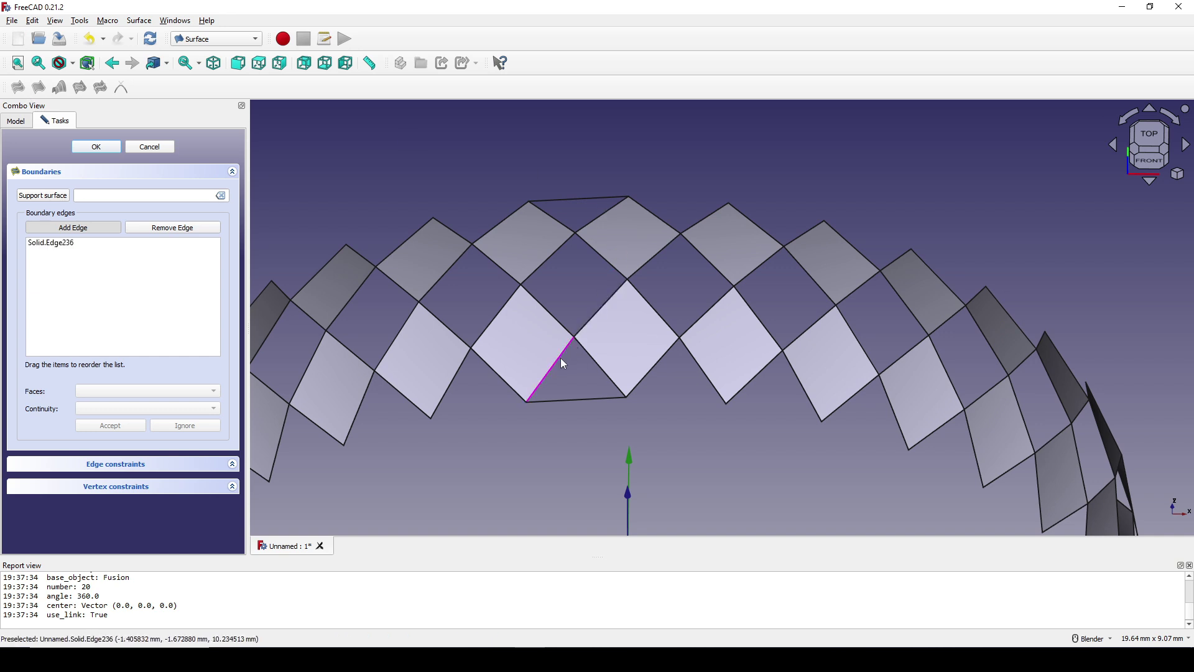
pyautogui.click(592, 358)
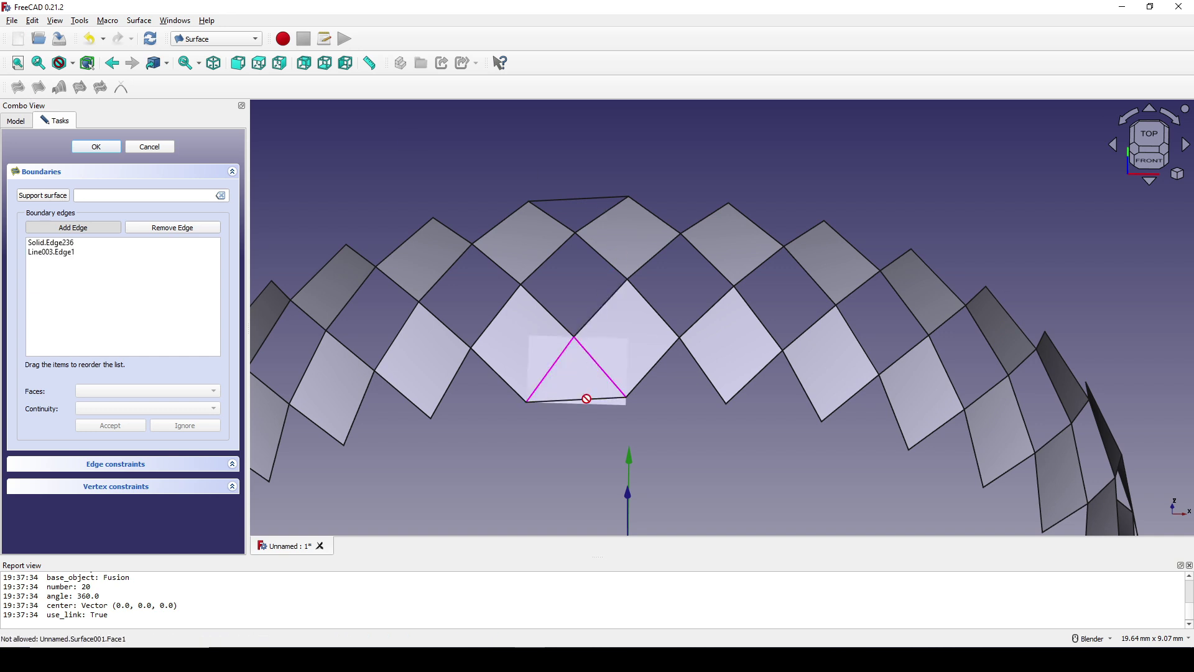
pyautogui.click(589, 398)
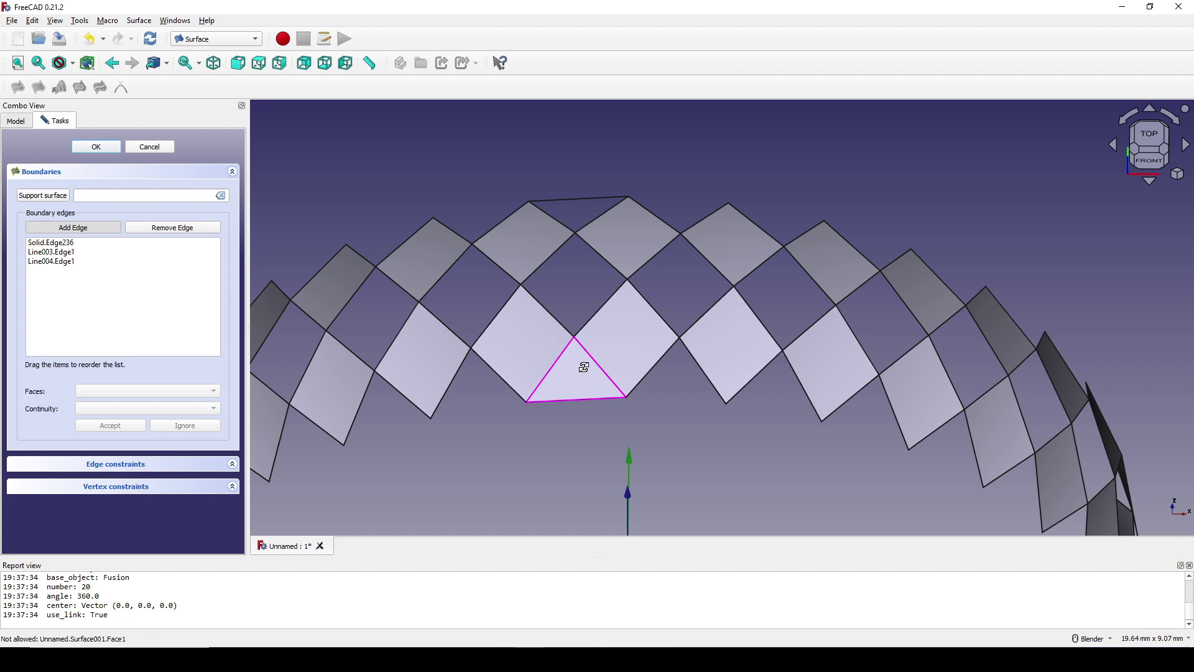
pyautogui.moveTo(583, 367); pyautogui.dragTo(655, 338, button='middle')
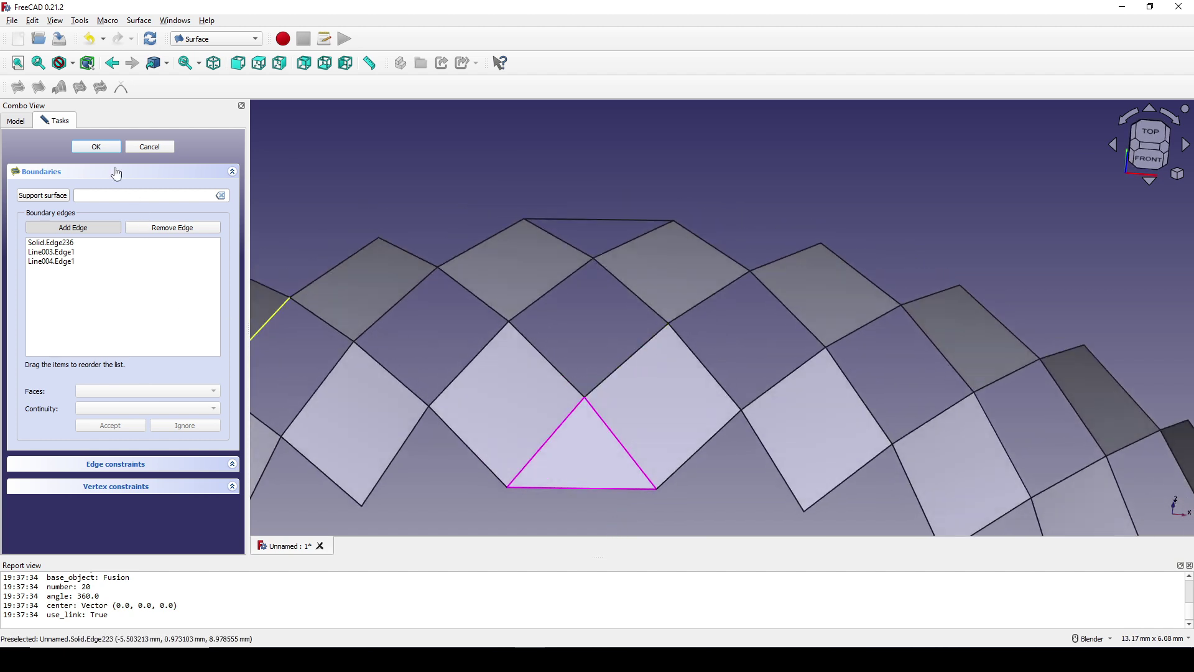
pyautogui.click(96, 149)
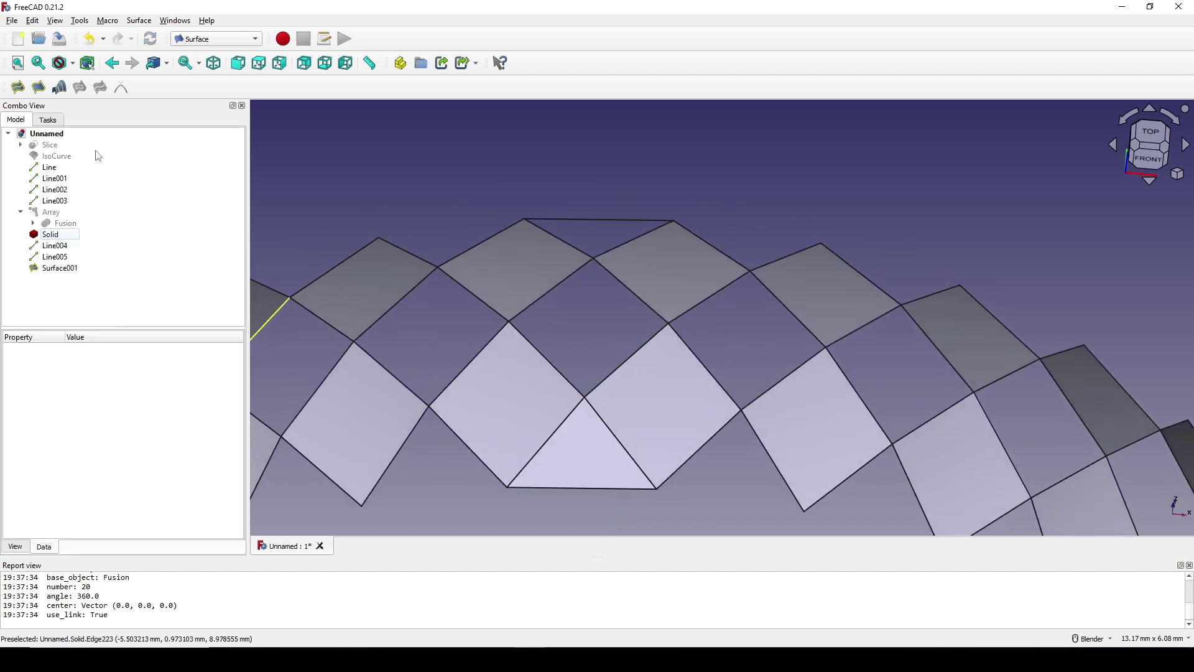
# Step: Fill the diamond-shaped gap above the triangular surface, using its four surrounding facet edges as boundaries
pyautogui.click(18, 92)
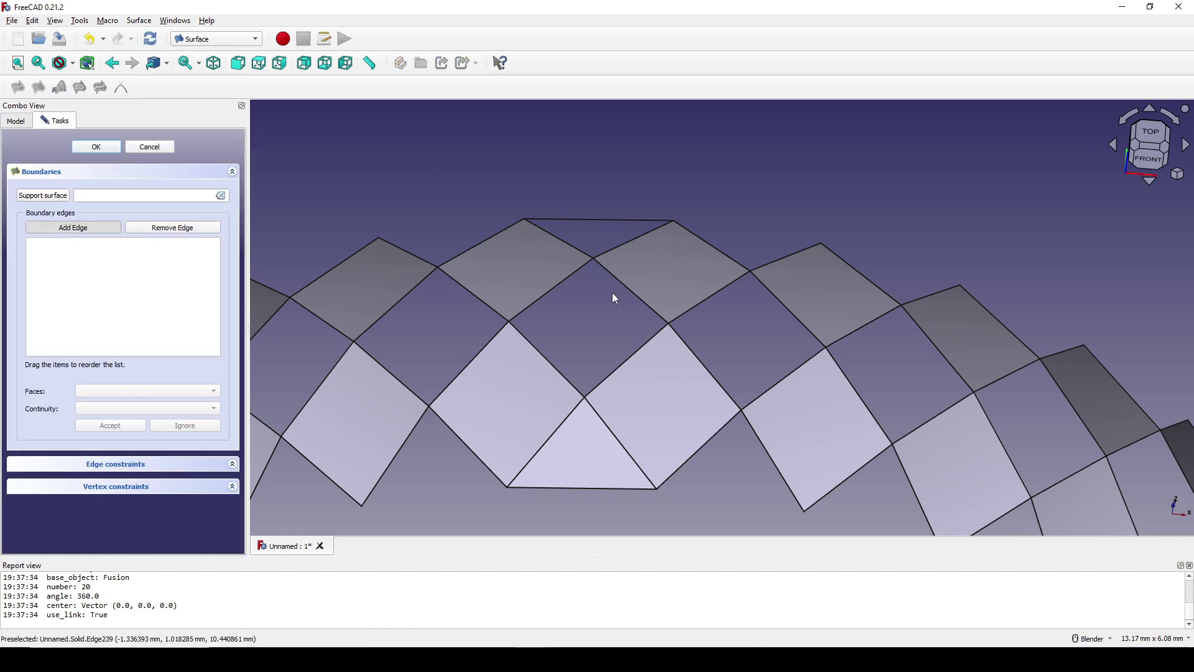
pyautogui.moveTo(611, 292); pyautogui.dragTo(577, 302, button='middle')
pyautogui.click(560, 276)
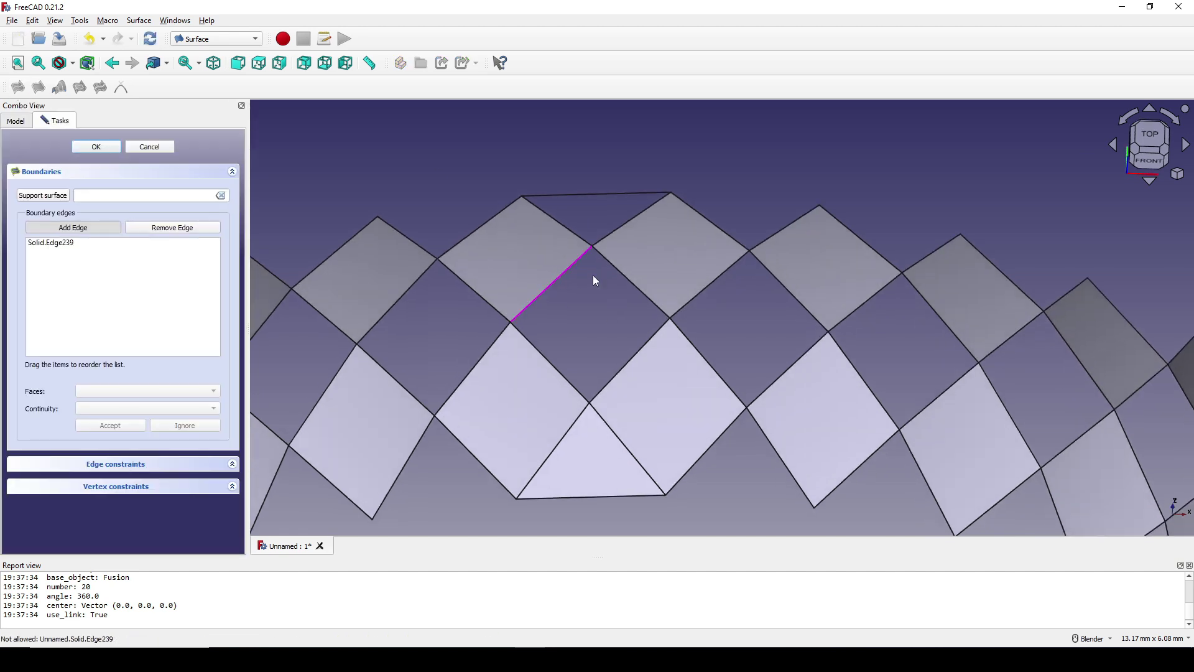
pyautogui.click(634, 282)
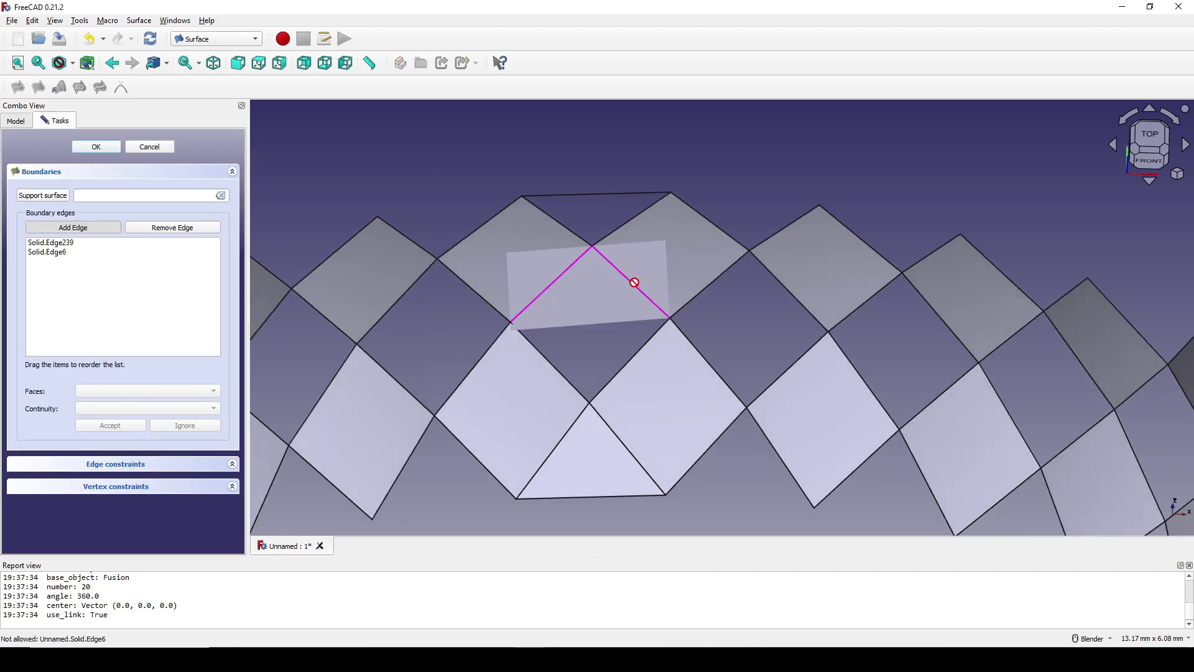
pyautogui.click(642, 347)
pyautogui.click(570, 385)
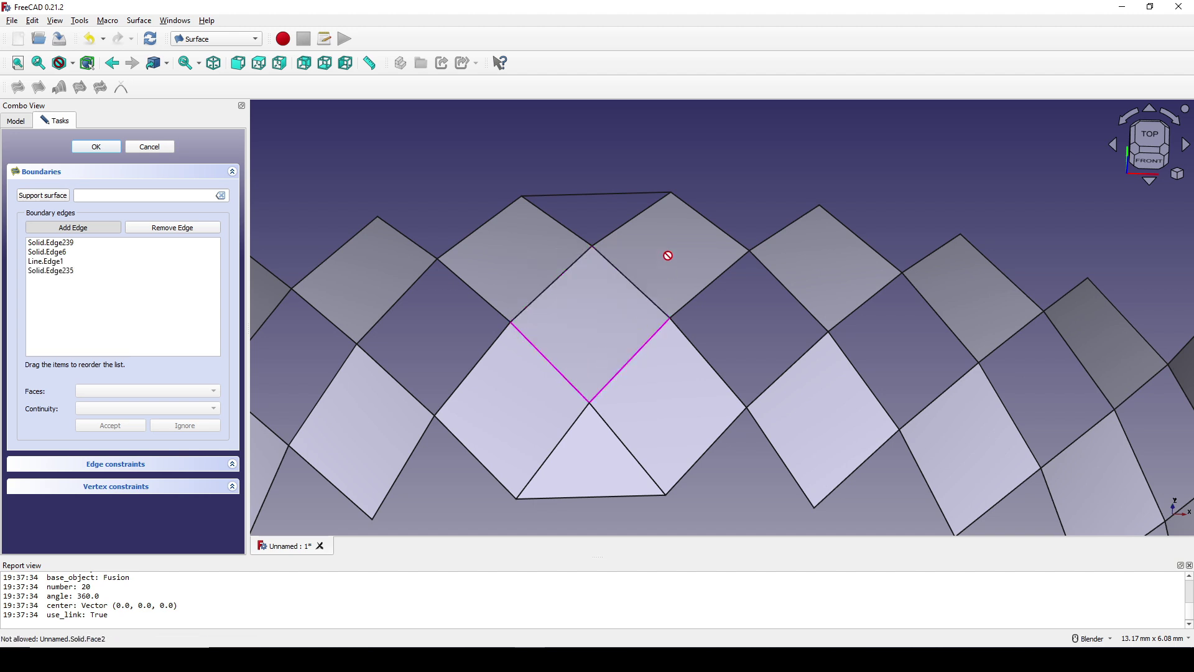
pyautogui.keyDown('shift'); pyautogui.moveTo(669, 255); pyautogui.dragTo(687, 330, button='middle'); pyautogui.keyUp('shift')
pyautogui.click(109, 148)
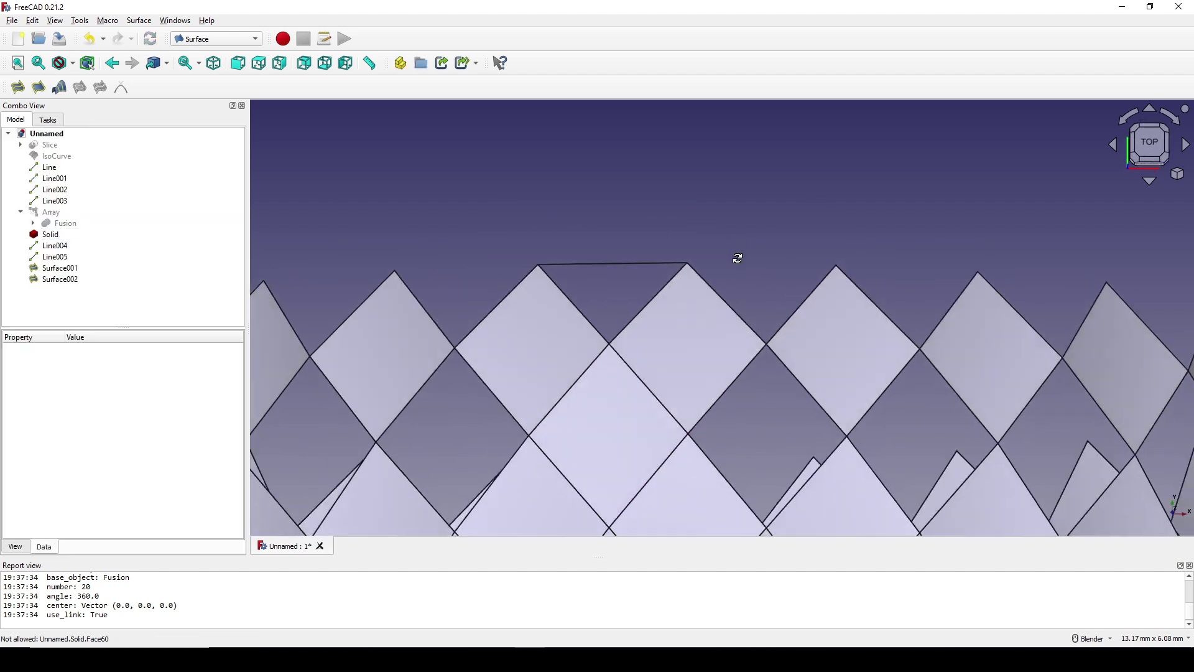
# Step: Fill the triangular gap on the ring's rear edge, using the two facet edges and the rear line as boundaries
pyautogui.moveTo(736, 259); pyautogui.dragTo(648, 226, button='middle')
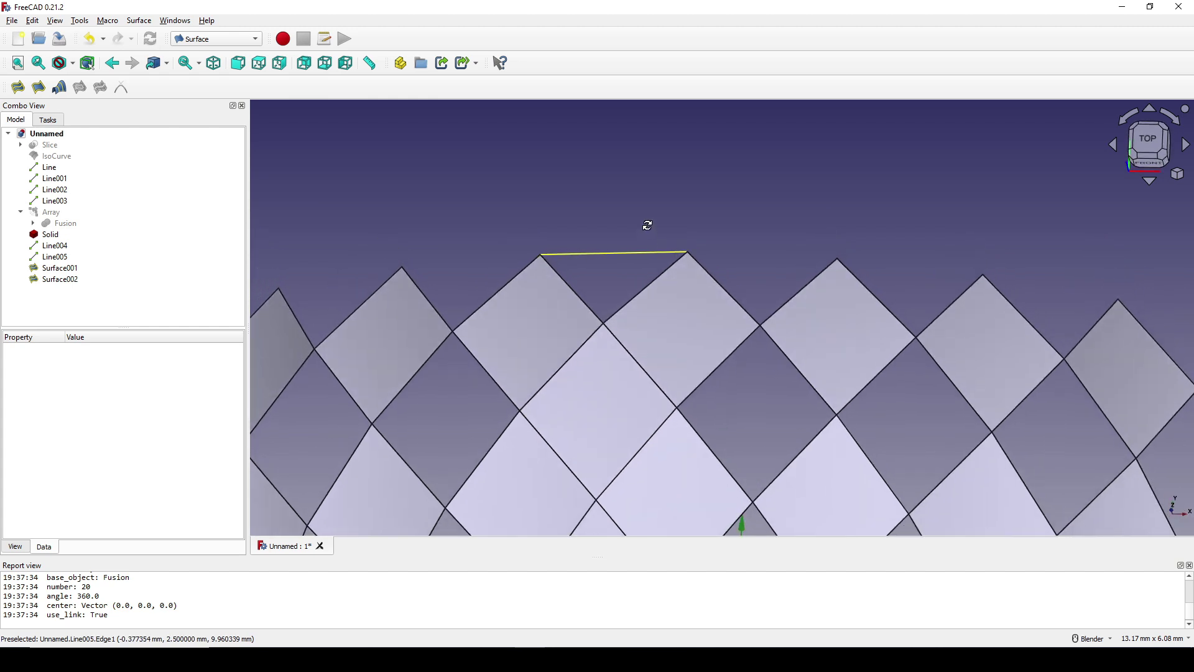
pyautogui.click(18, 87)
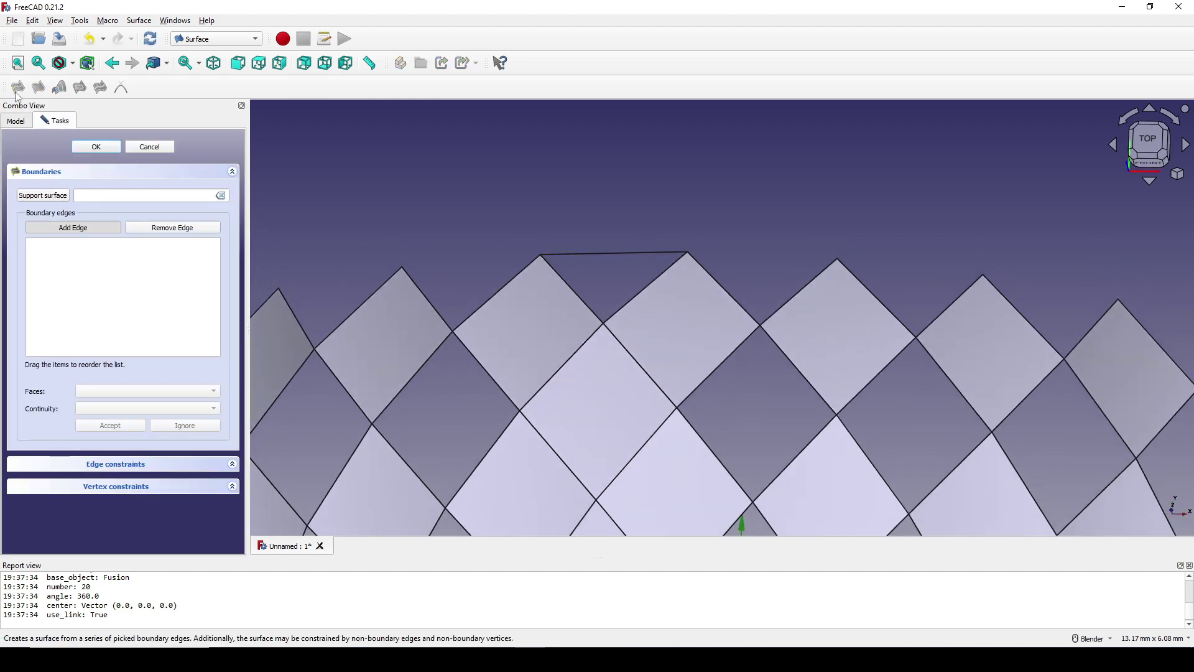
pyautogui.click(579, 295)
pyautogui.click(584, 254)
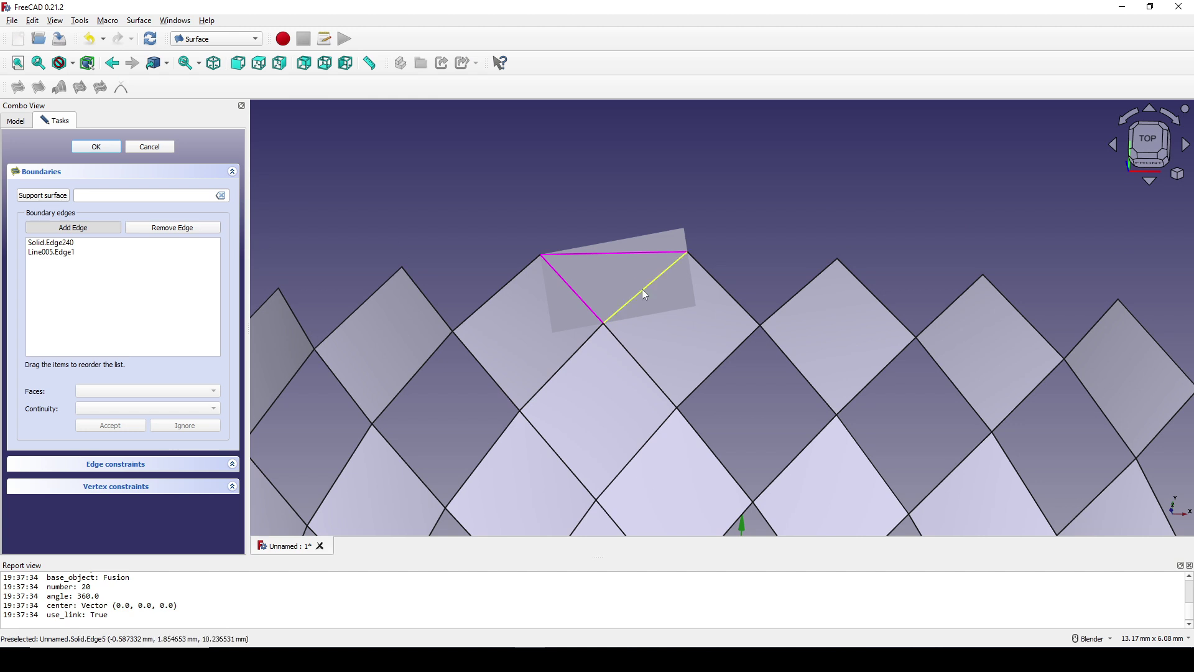
pyautogui.click(642, 289)
pyautogui.moveTo(650, 293); pyautogui.dragTo(659, 285, button='middle')
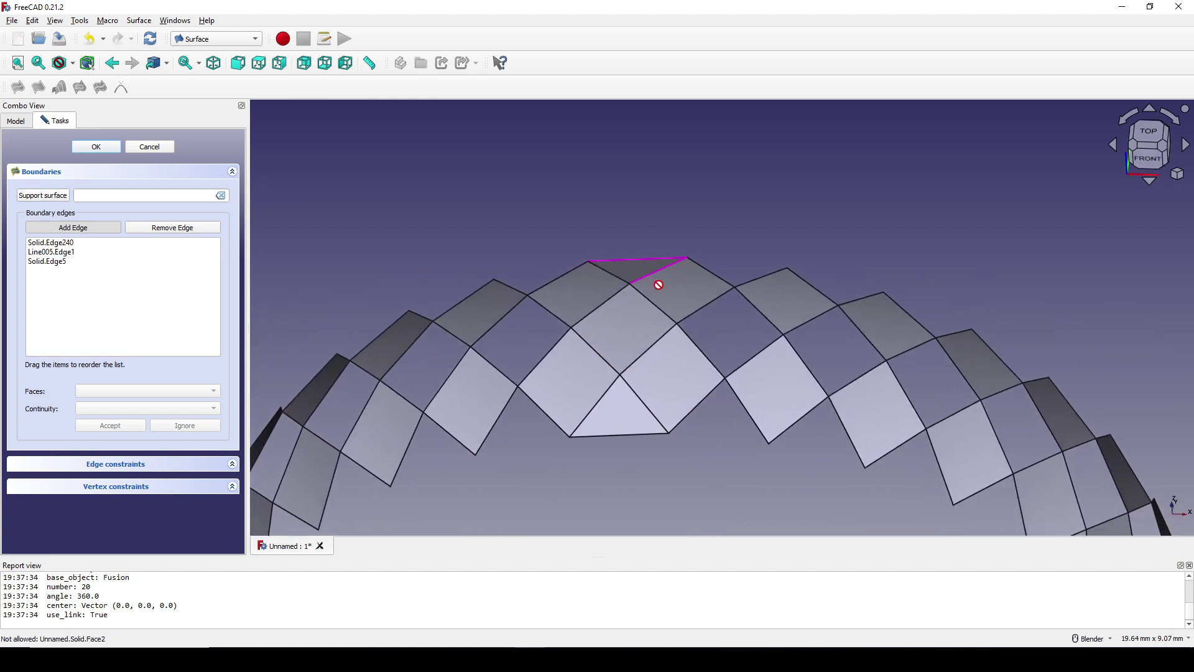
pyautogui.click(97, 149)
pyautogui.scroll(-5, 694, 305)
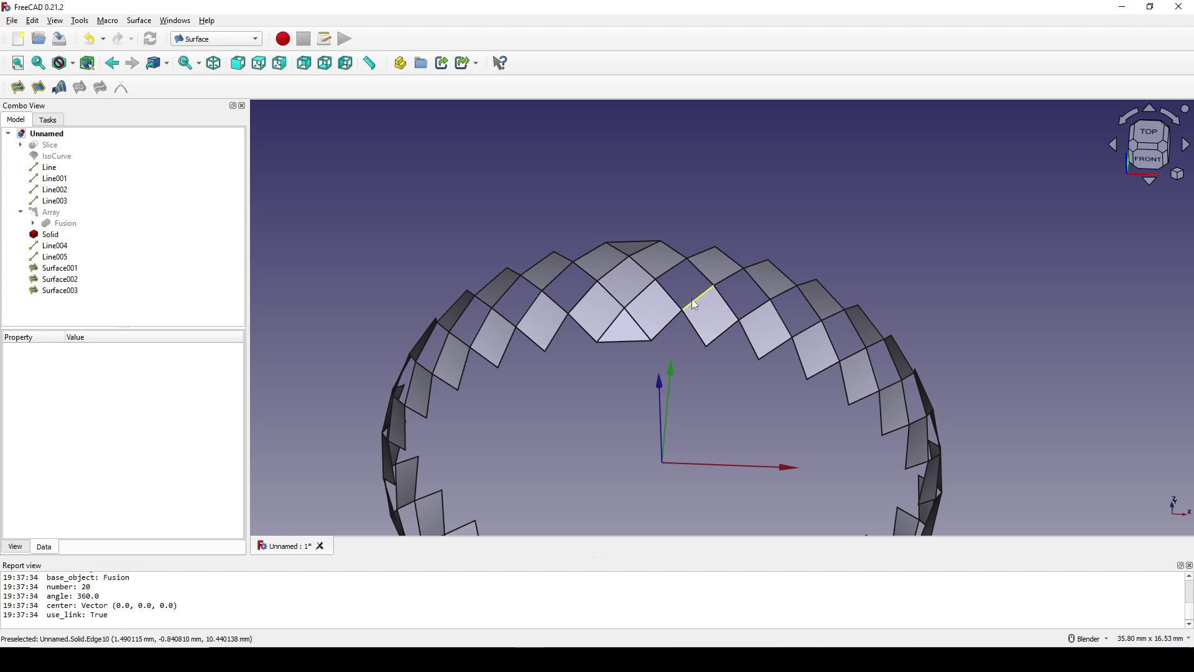
# Step: Switch to the Draft workbench and upgrade the three filled gap surfaces into one compound
pyautogui.click(208, 39)
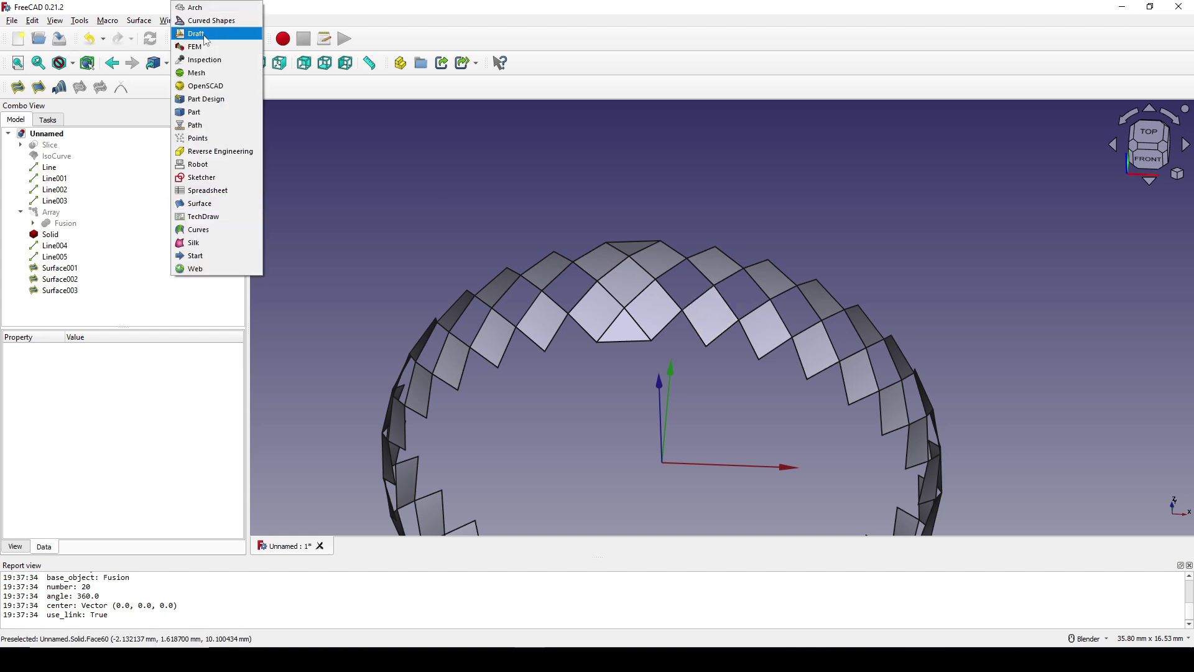
pyautogui.click(195, 34)
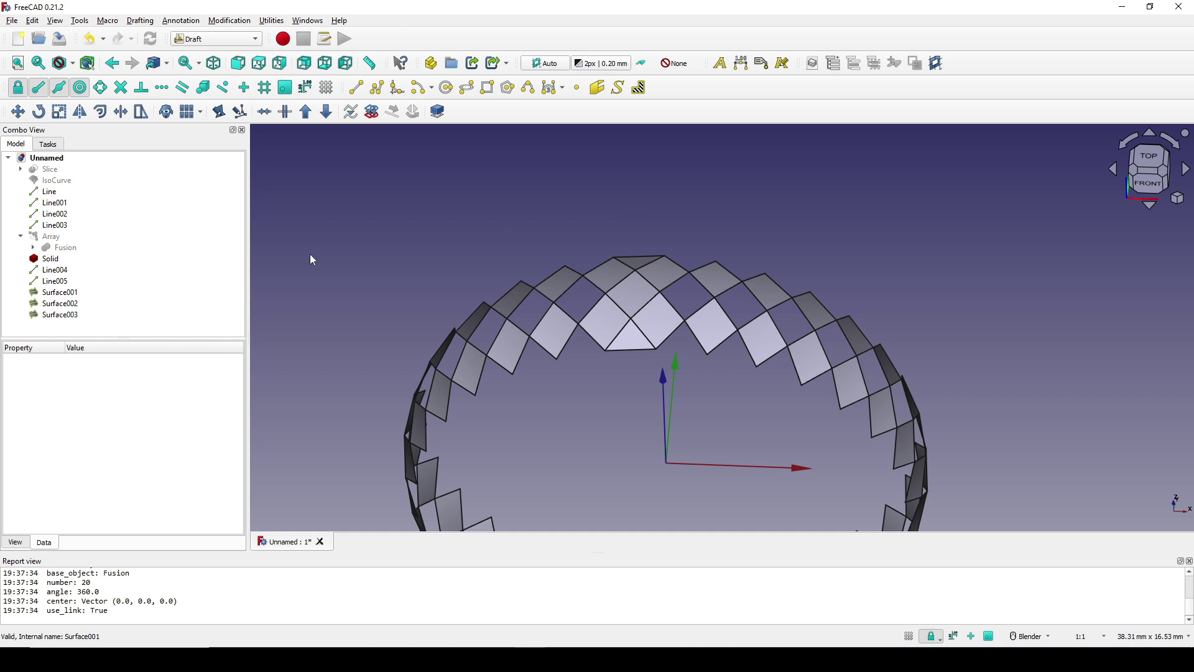
pyautogui.click(45, 295)
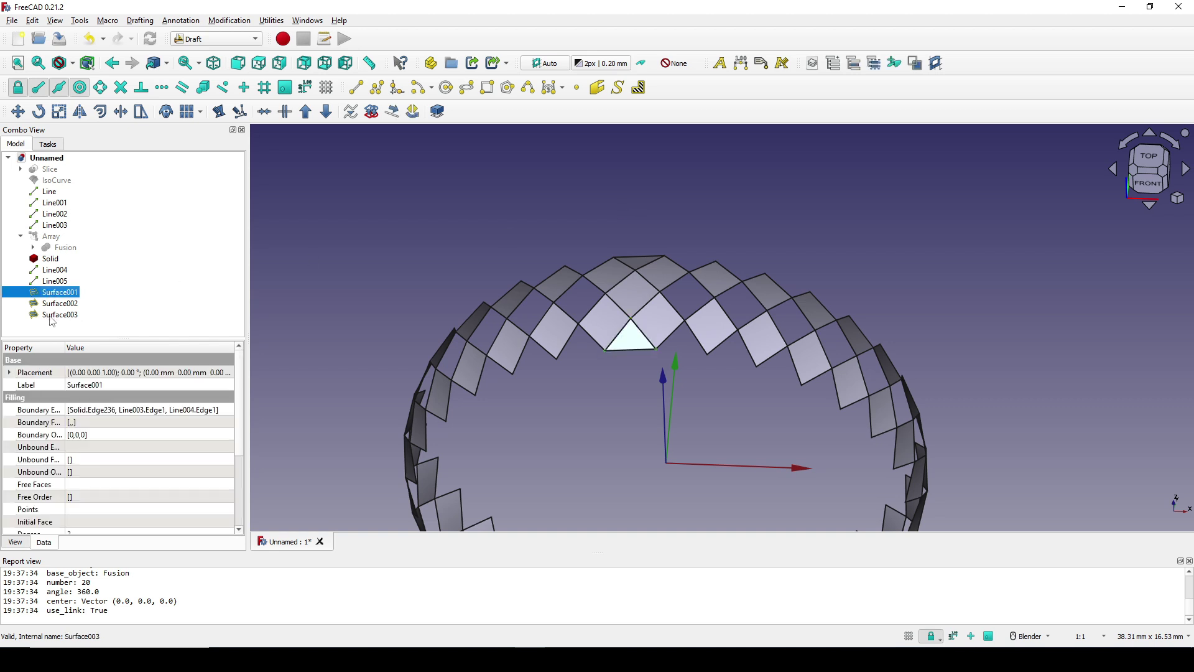
pyautogui.keyDown('shift'); pyautogui.click(53, 316); pyautogui.keyUp('shift')
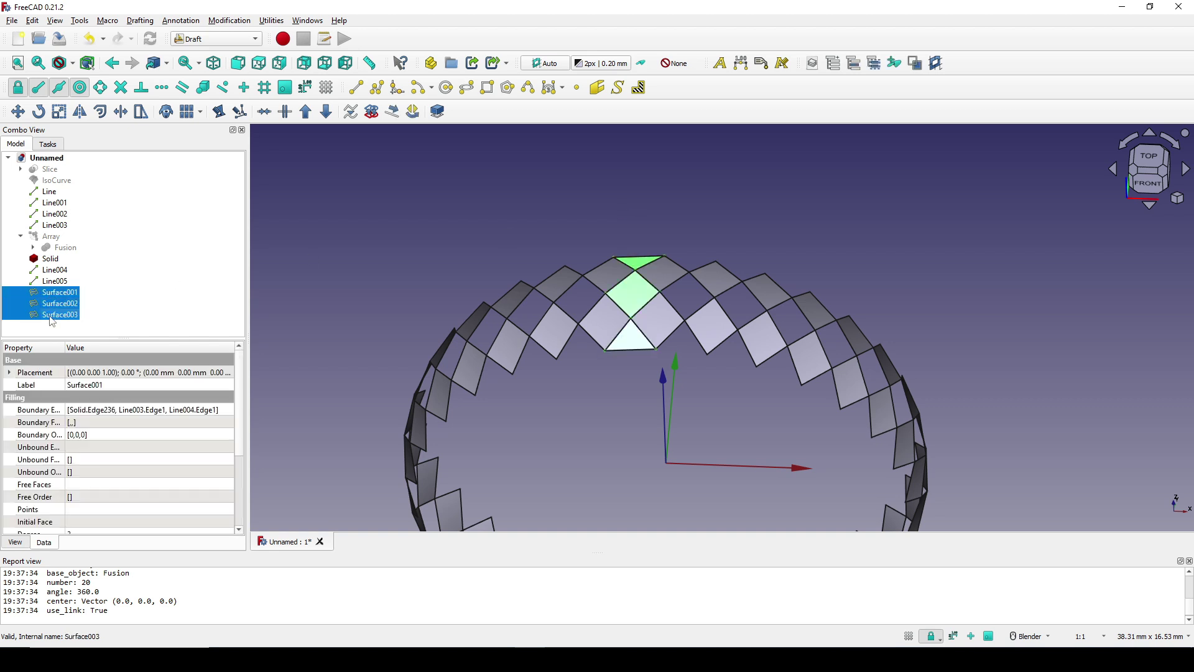
pyautogui.click(306, 114)
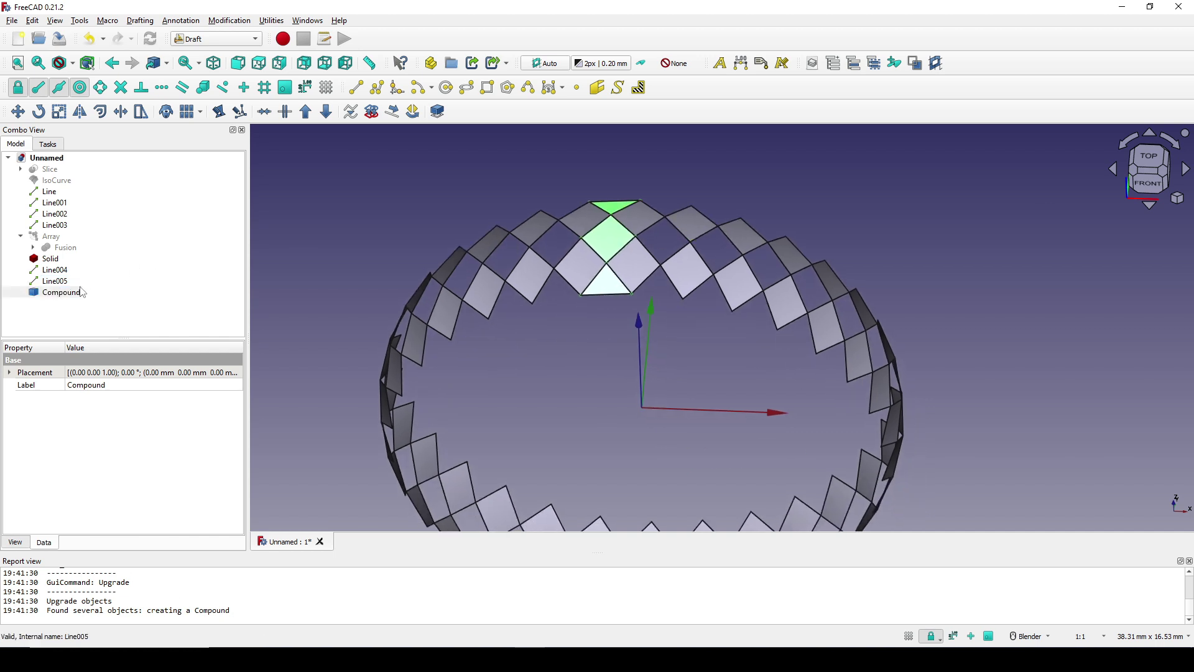
# Step: Create a polar array of the compound with 30 elements over 360° and the centre reset to the origin
pyautogui.click(241, 21)
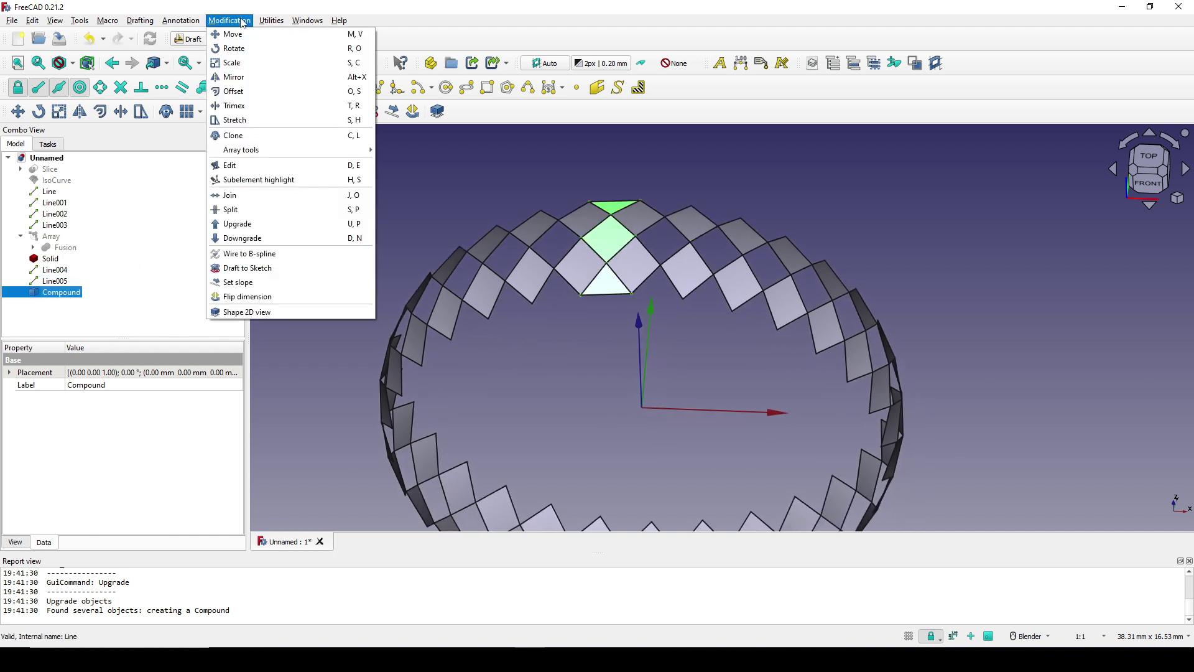
pyautogui.moveTo(254, 153)
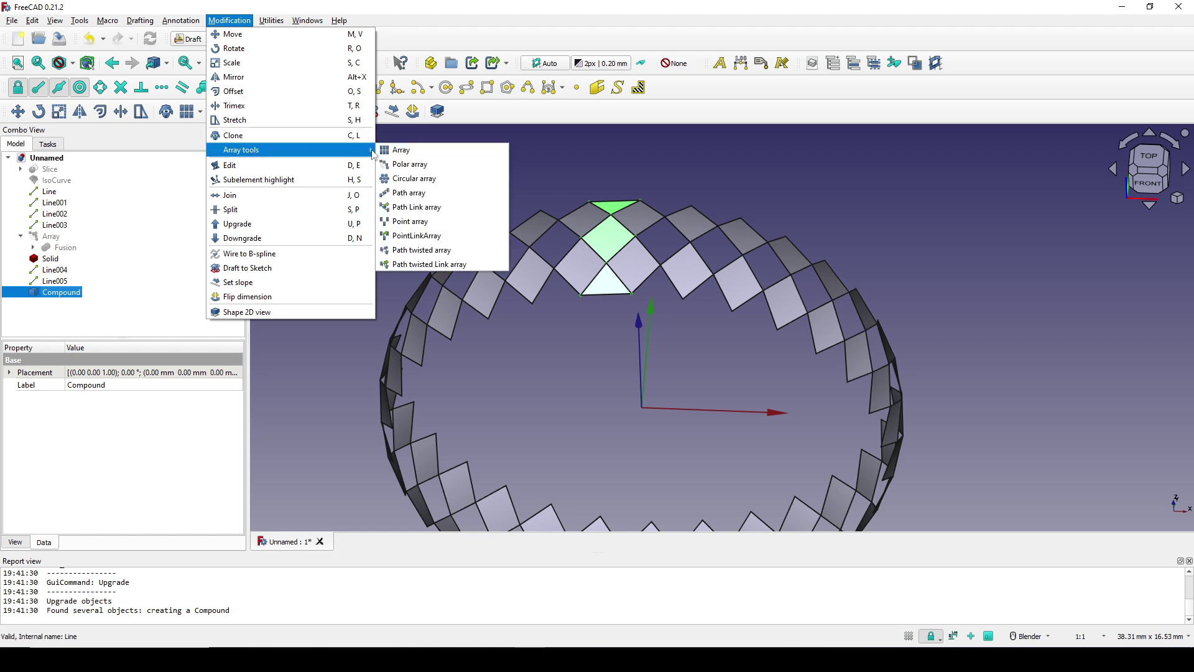
pyautogui.click(416, 164)
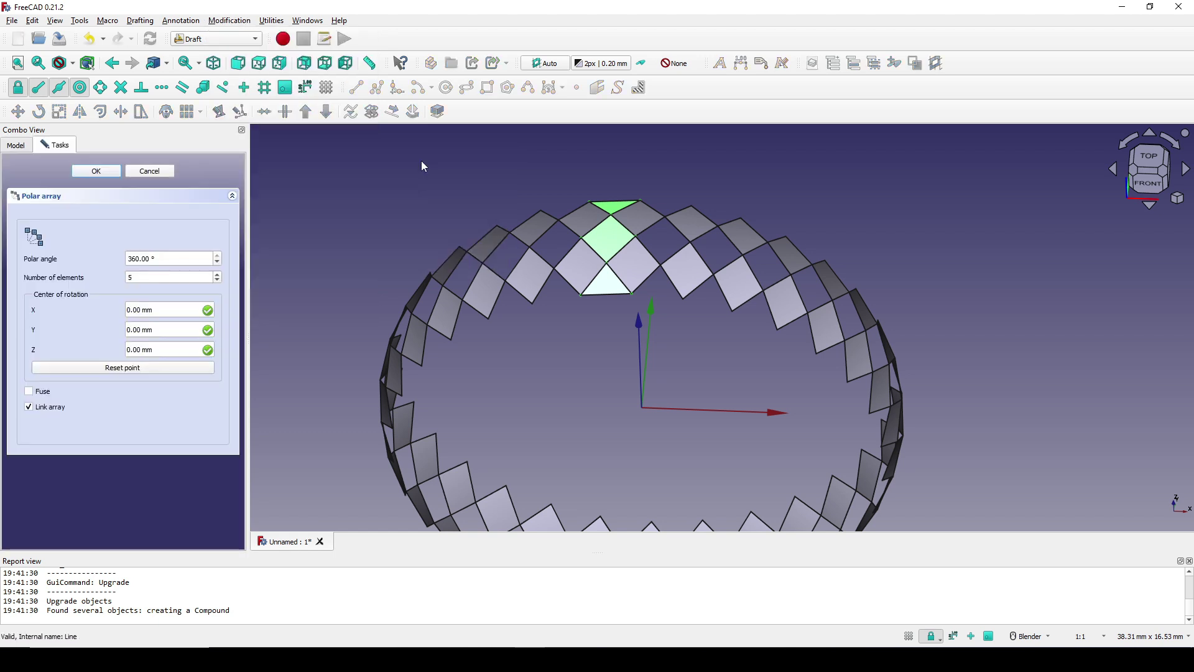
pyautogui.click(127, 369)
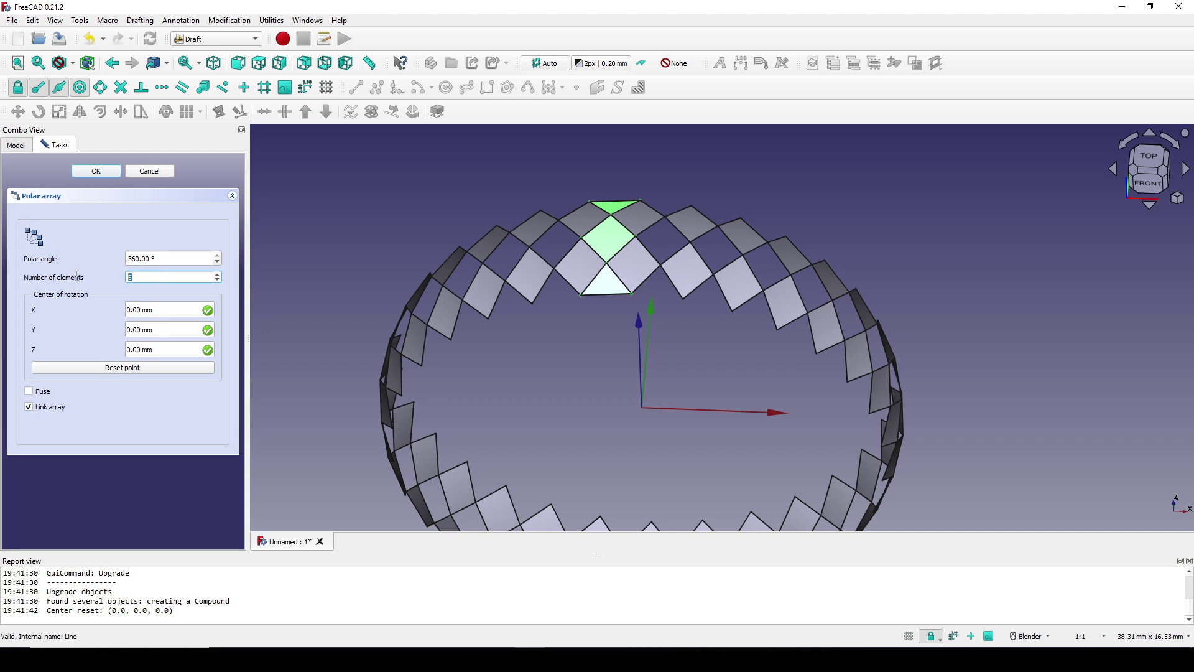
pyautogui.write('30')
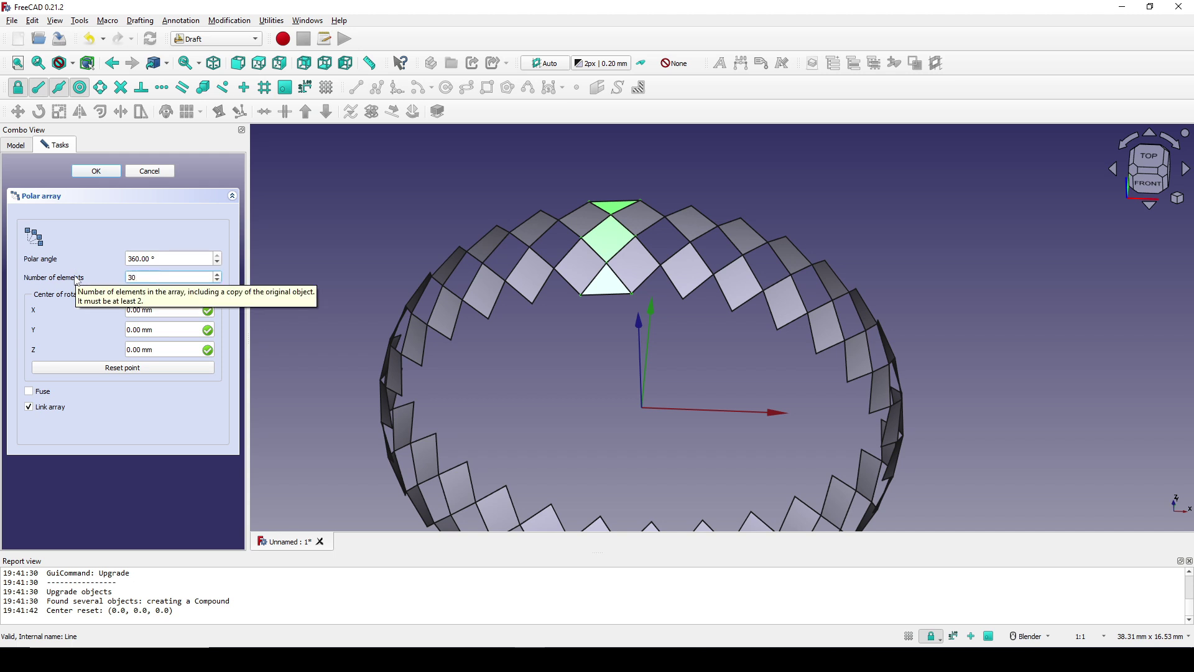
pyautogui.click(97, 171)
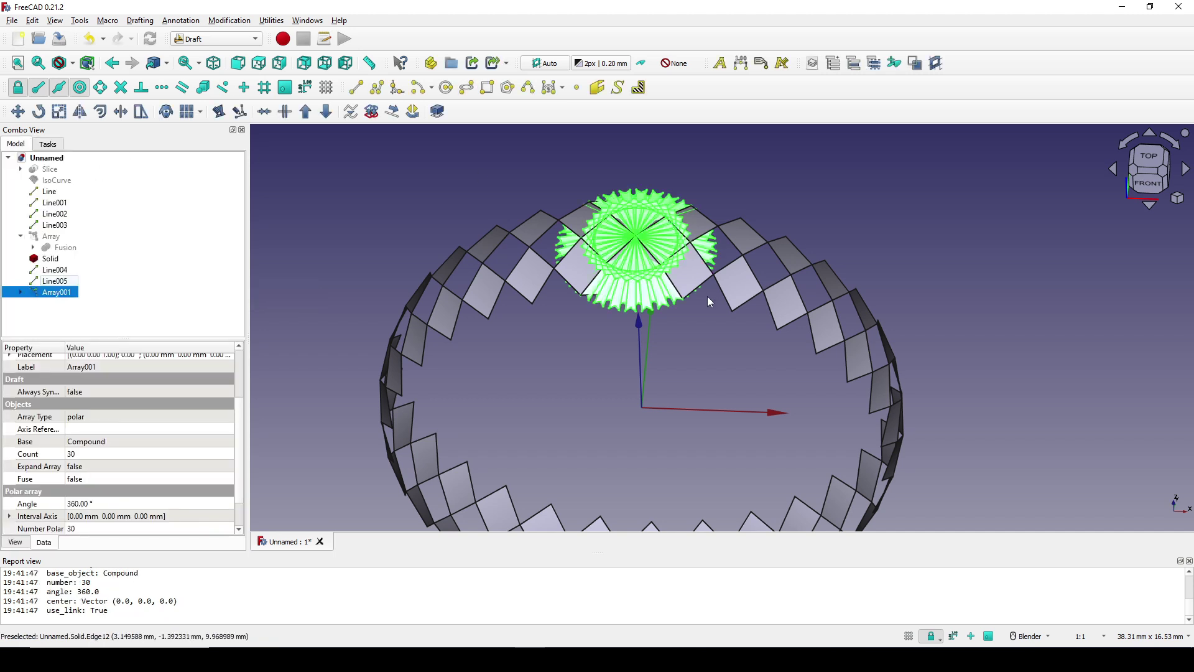
# Step: Change the new polar array's axis to Y by setting z to 0 and y to 1
pyautogui.scroll(-2, 675, 324)
pyautogui.moveTo(675, 324); pyautogui.dragTo(653, 331, button='middle')
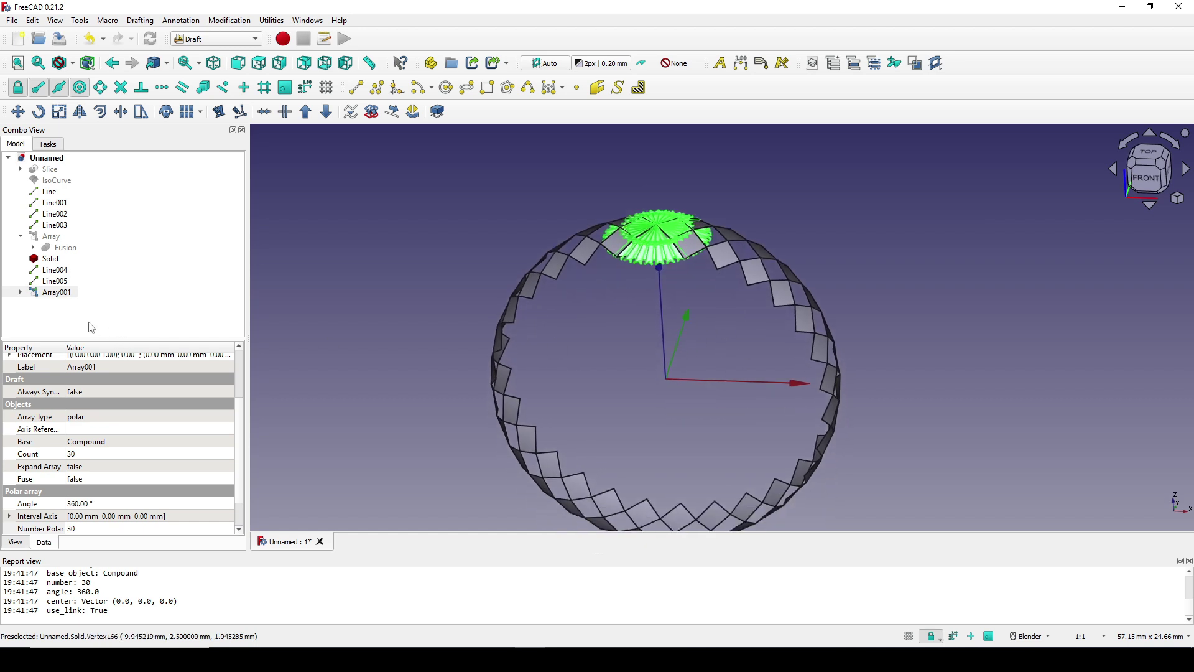
pyautogui.click(56, 293)
pyautogui.scroll(-2, 50, 516)
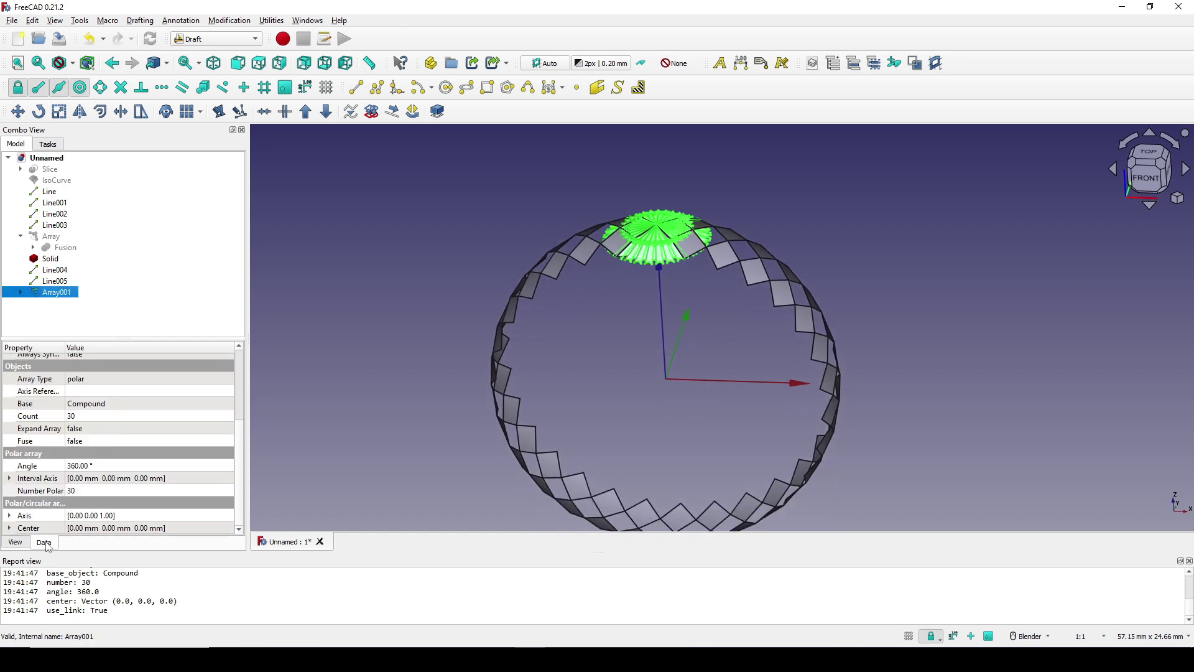
pyautogui.click(9, 515)
pyautogui.click(87, 515)
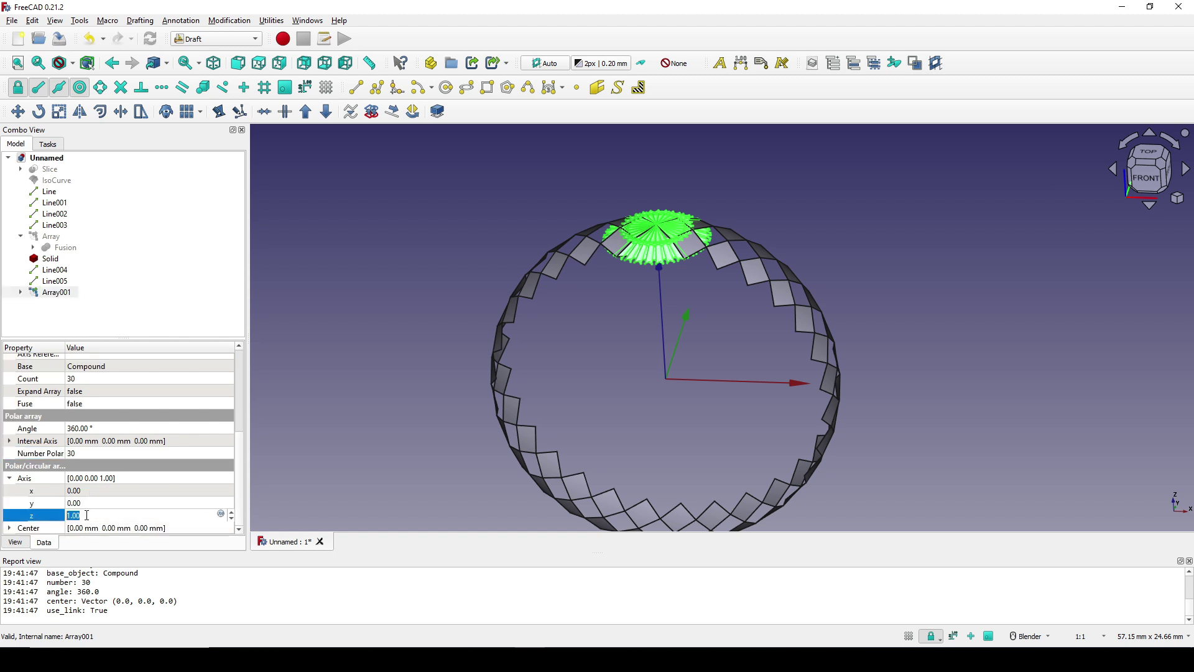
pyautogui.click(102, 501)
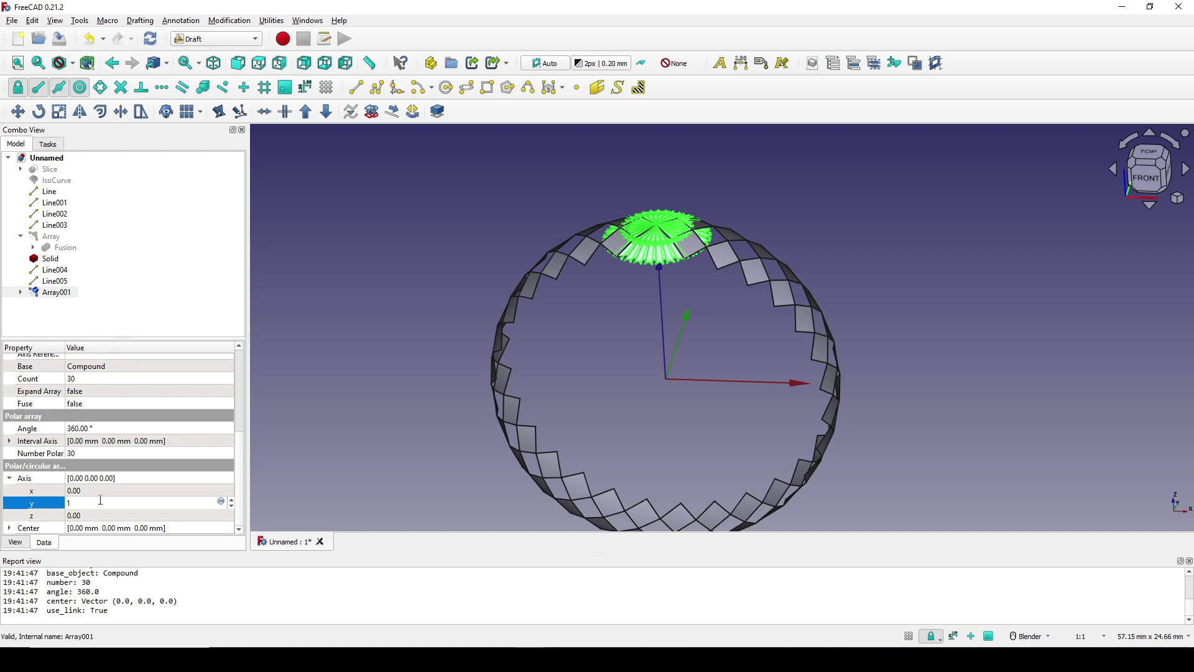
pyautogui.write('1')
pyautogui.press('Return')
# Step: Switch to the Curves workbench and build a parametric solid from all the visible ring geometry
pyautogui.moveTo(785, 398); pyautogui.dragTo(568, 342, button='middle')
pyautogui.click(568, 342)
pyautogui.moveTo(658, 409); pyautogui.dragTo(810, 232, button='middle')
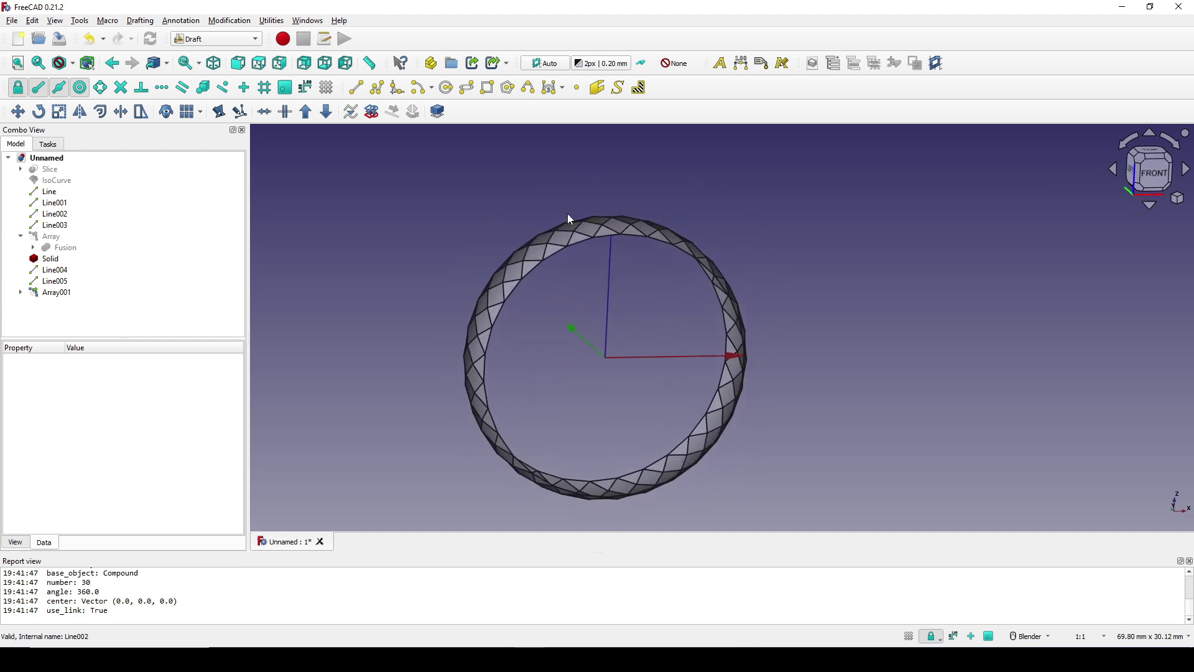
pyautogui.click(207, 38)
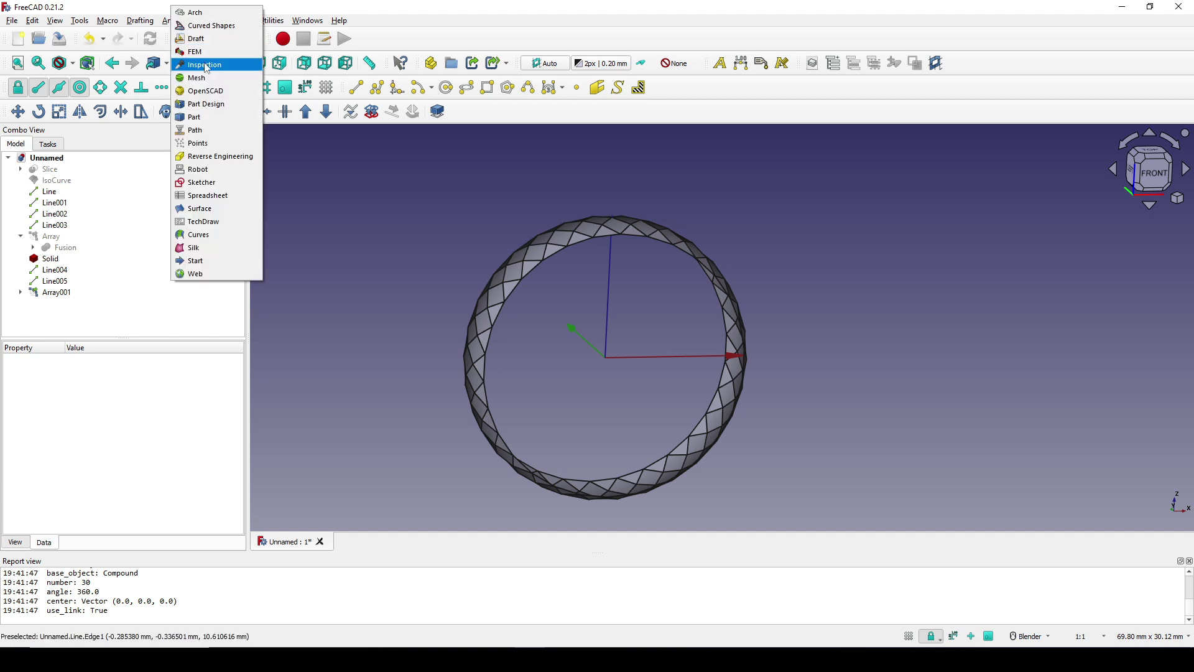
pyautogui.click(208, 235)
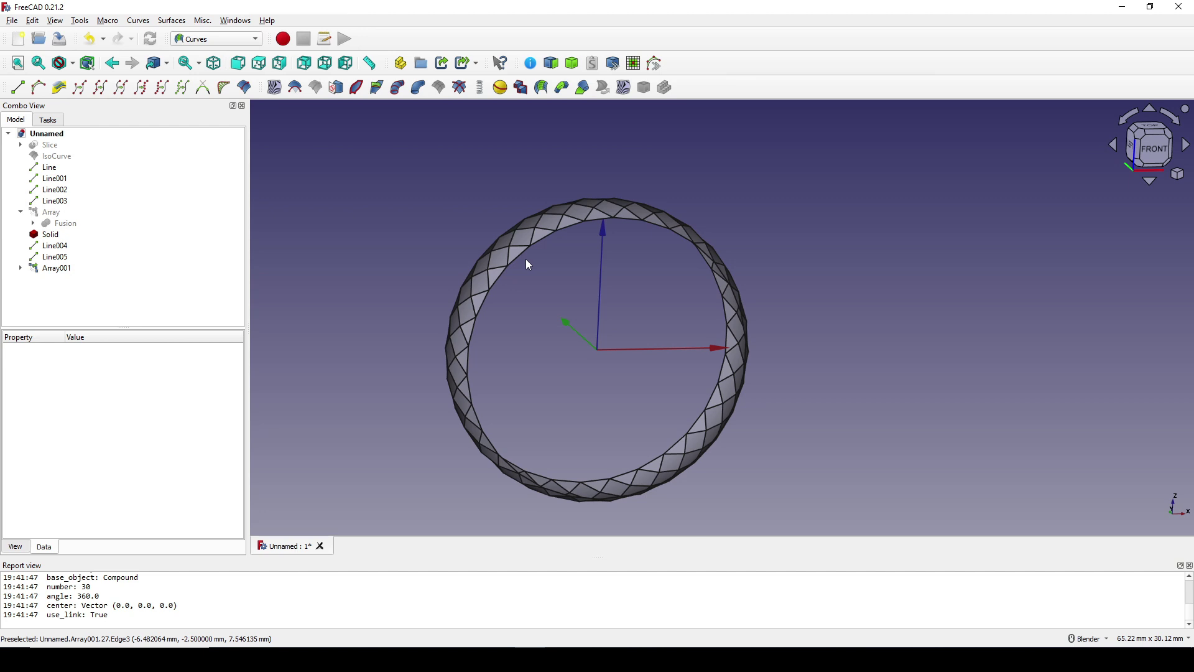
pyautogui.moveTo(345, 155); pyautogui.dragTo(836, 534)
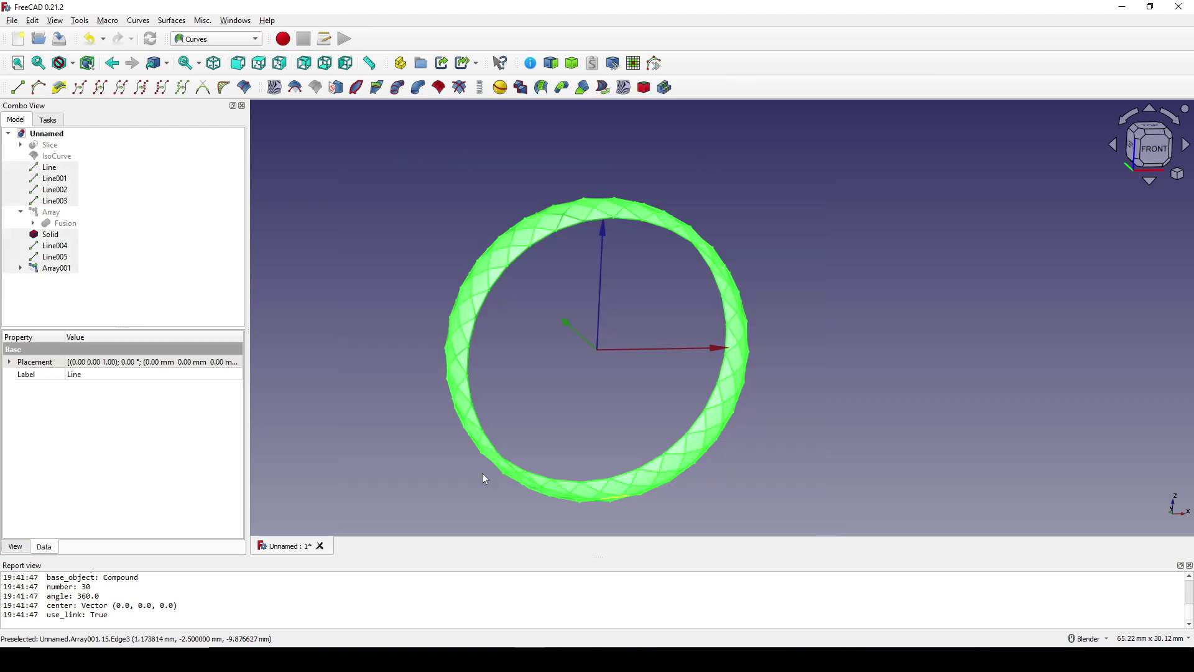
pyautogui.click(573, 63)
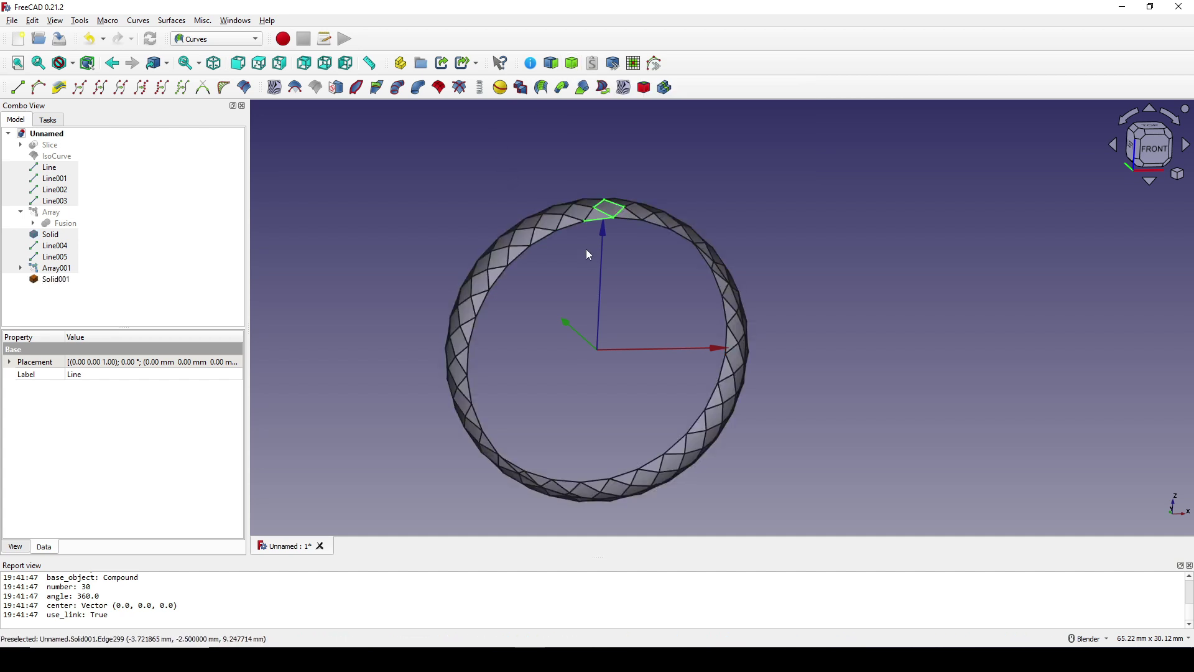
pyautogui.moveTo(623, 273); pyautogui.dragTo(677, 309, button='middle')
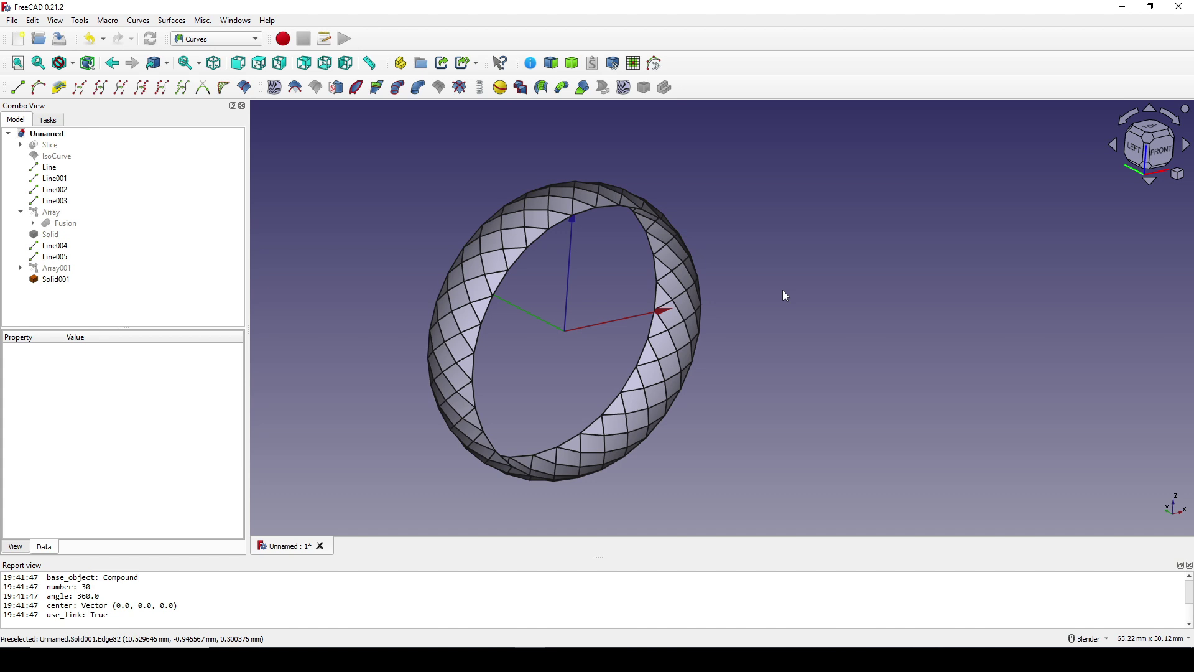
# Step: Switch to the Sketcher workbench and create a new sketch on the YZ plane
pyautogui.click(223, 40)
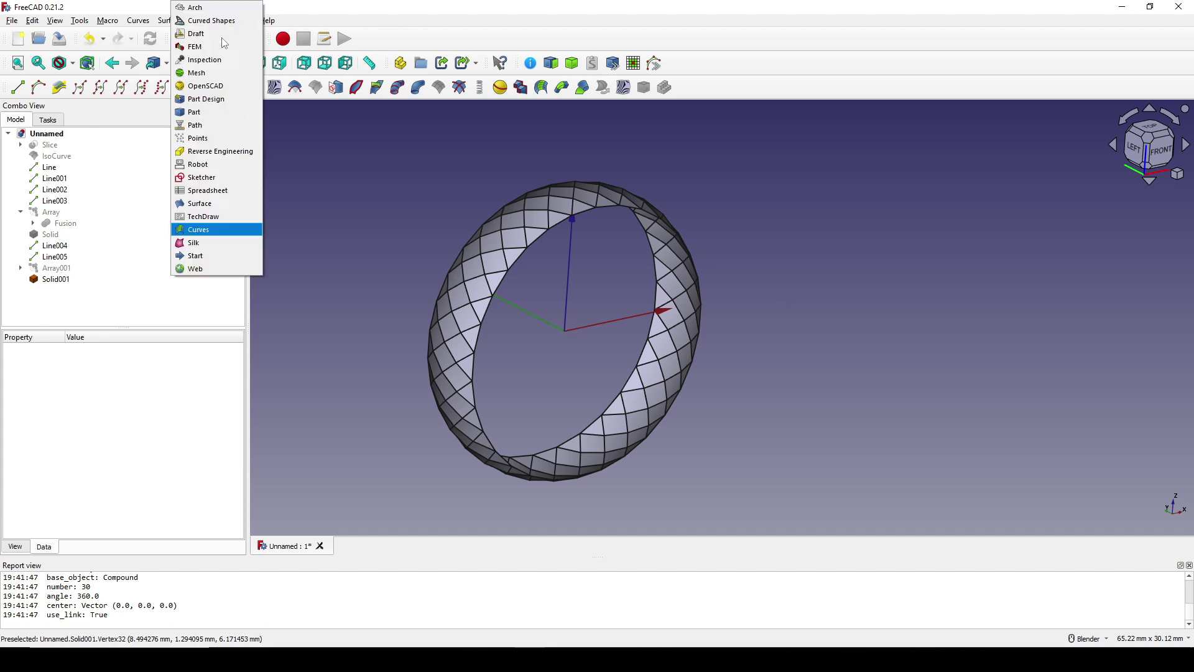
pyautogui.click(214, 177)
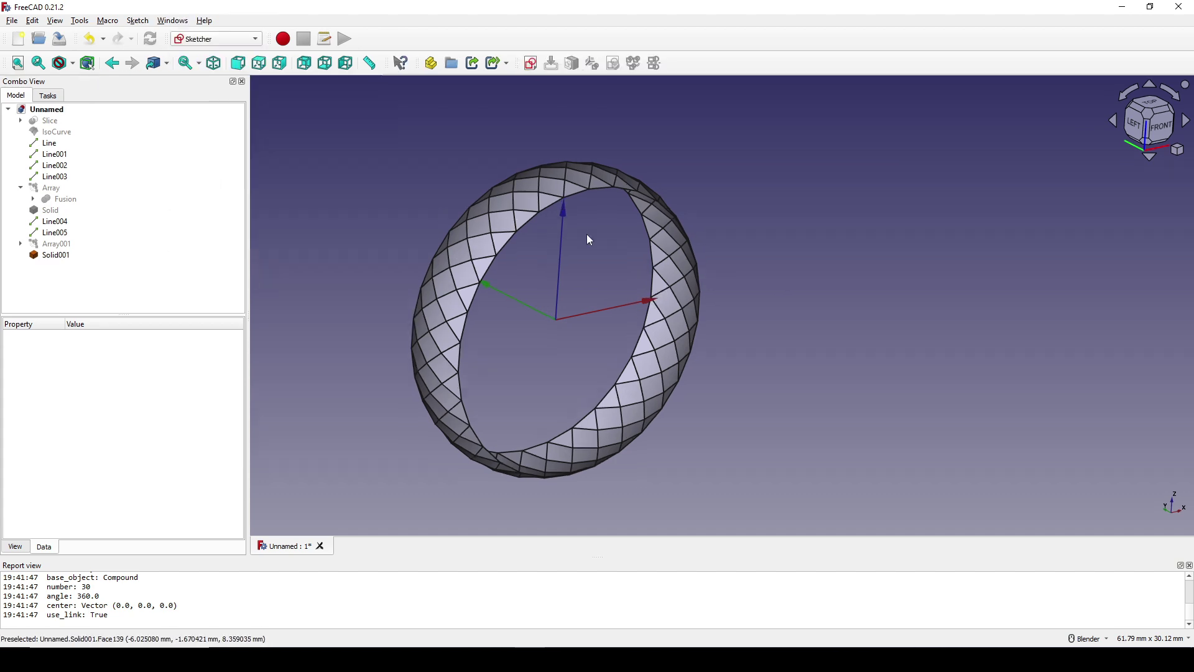
pyautogui.moveTo(589, 240); pyautogui.dragTo(516, 358, button='middle')
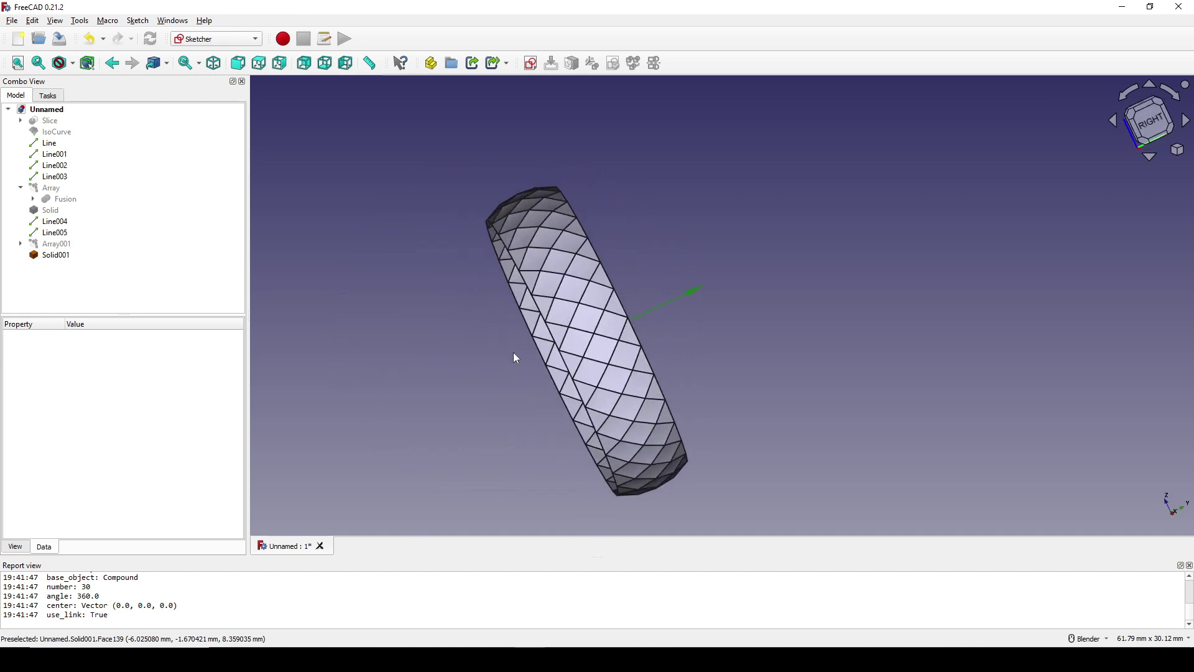
pyautogui.click(531, 63)
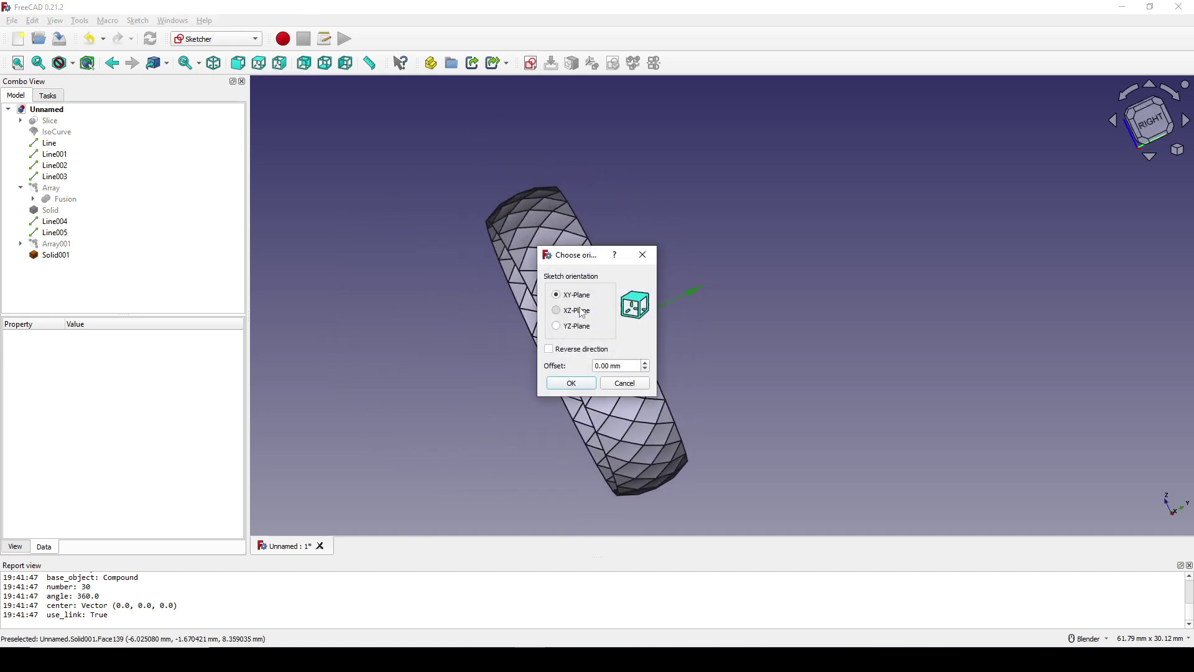
pyautogui.click(578, 310)
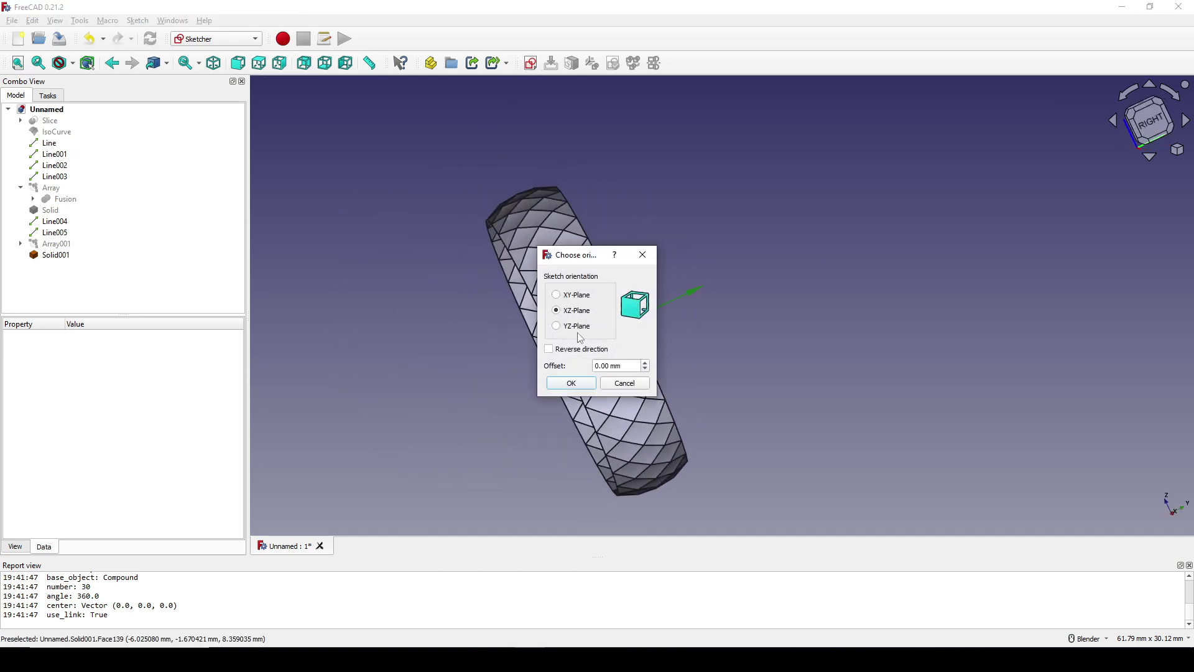
pyautogui.click(576, 382)
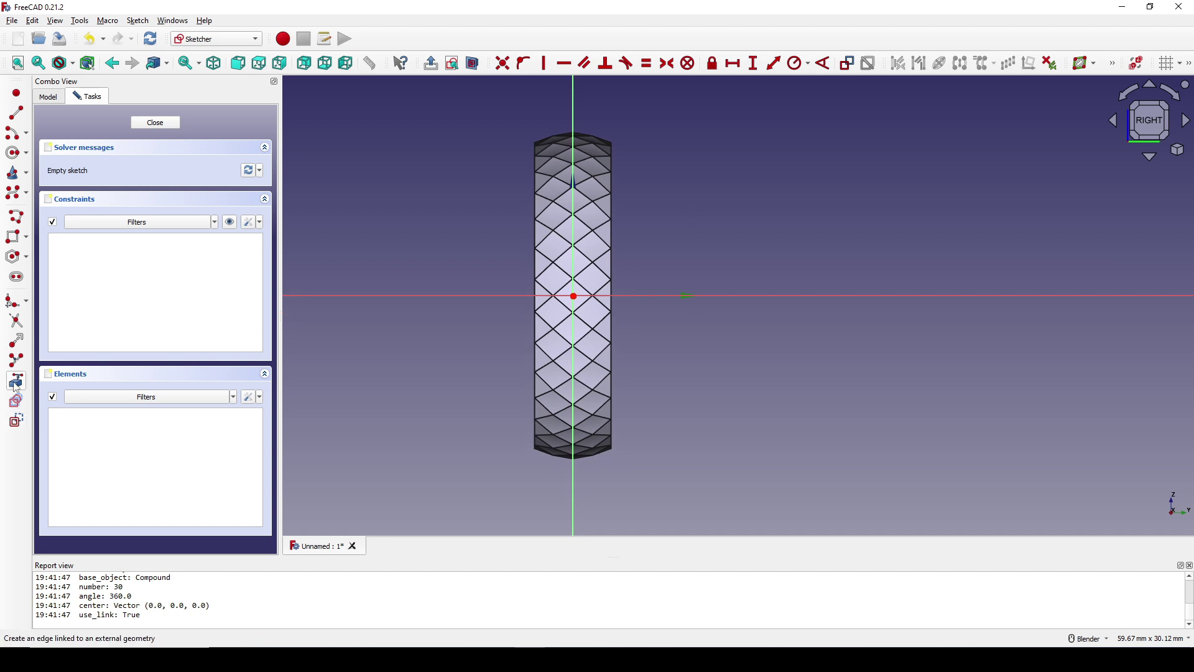
# Step: Link one short vertical edge on each side of the ring into the sketch as external geometry
pyautogui.click(17, 236)
pyautogui.scroll(1, 647, 192)
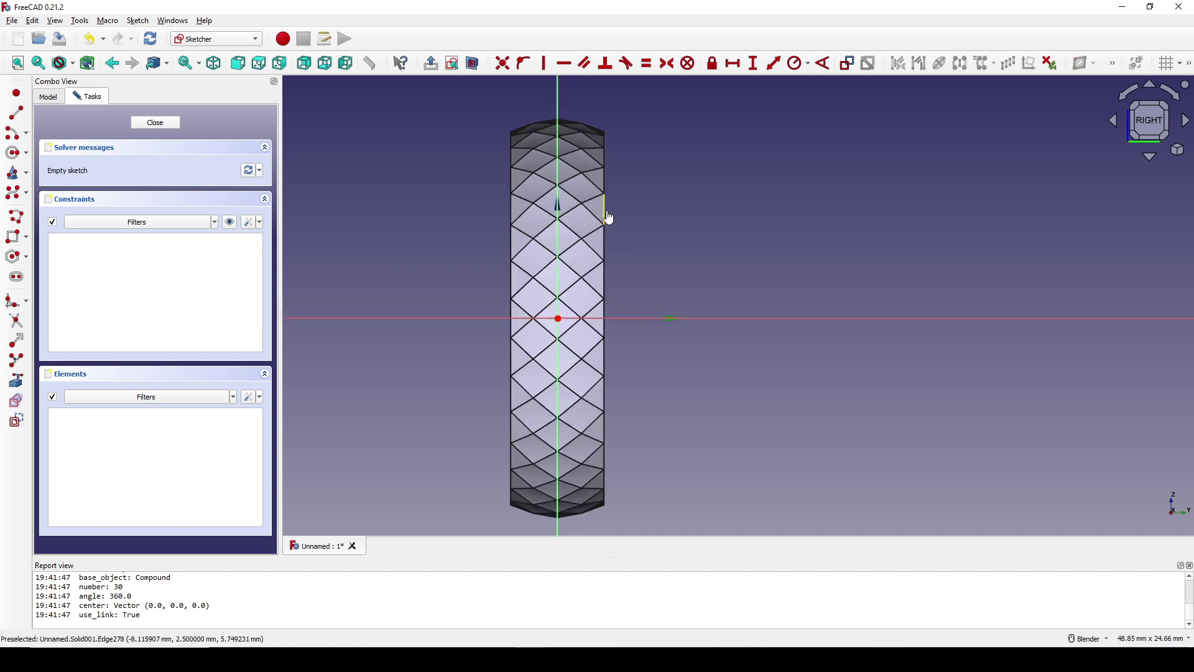
pyautogui.click(607, 213)
pyautogui.click(511, 208)
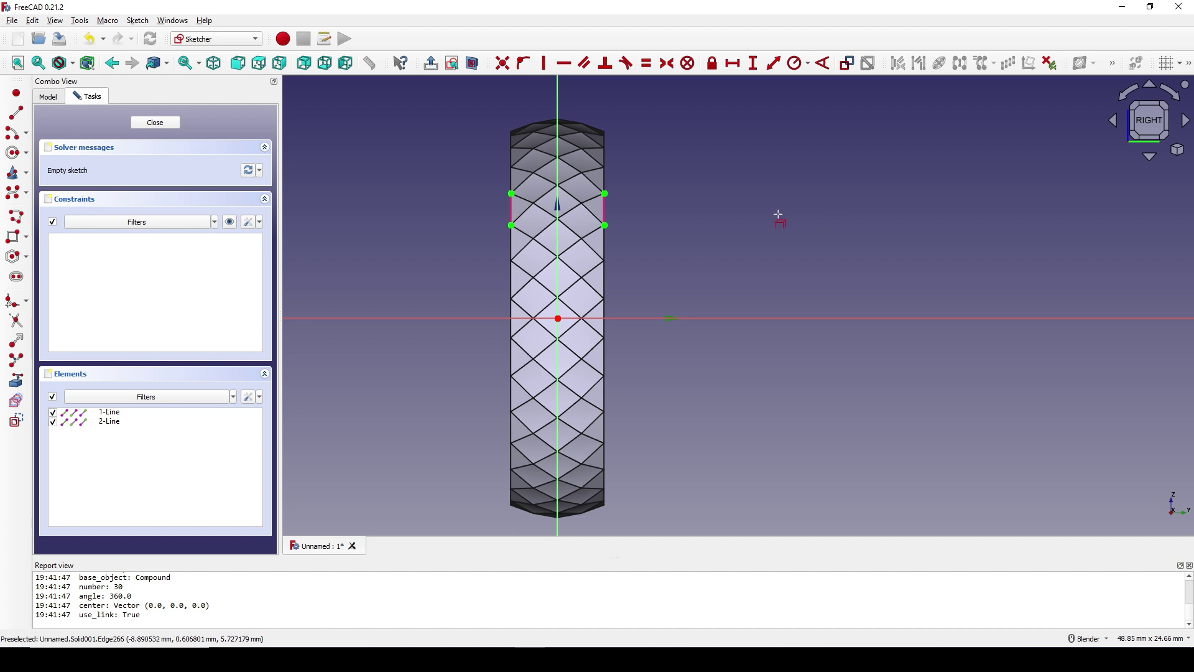
pyautogui.scroll(-1, 677, 228)
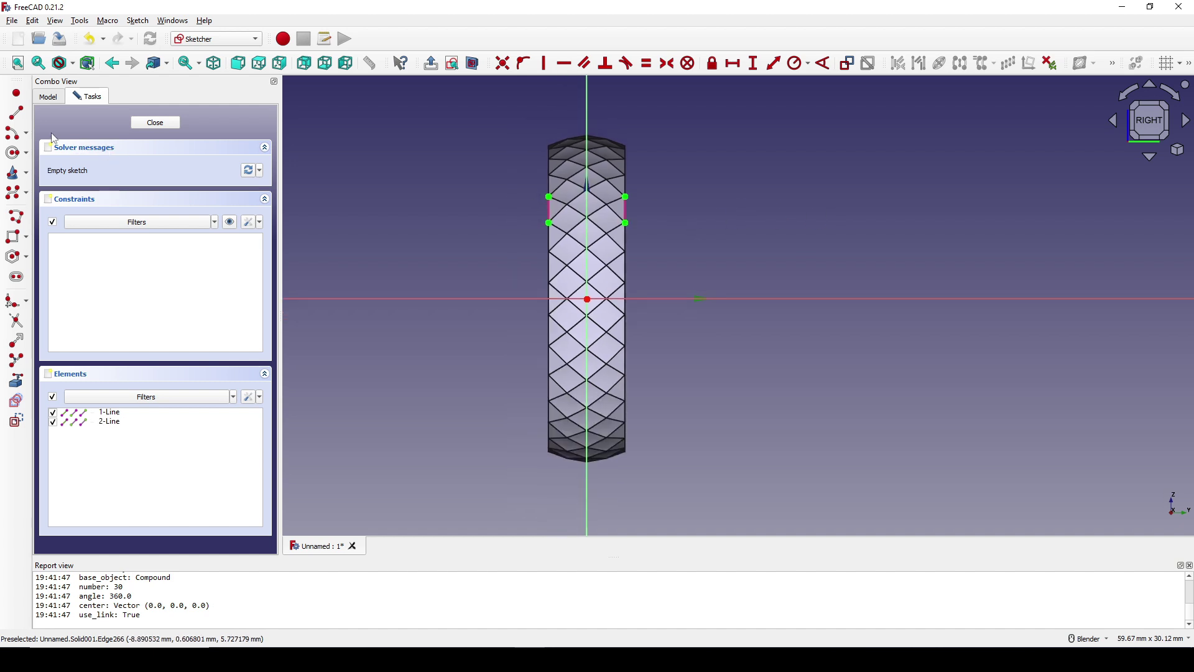
# Step: Sketch two vertical lines, one on each side of the ring, each extending beyond the ring's upper and lower edges
pyautogui.click(16, 113)
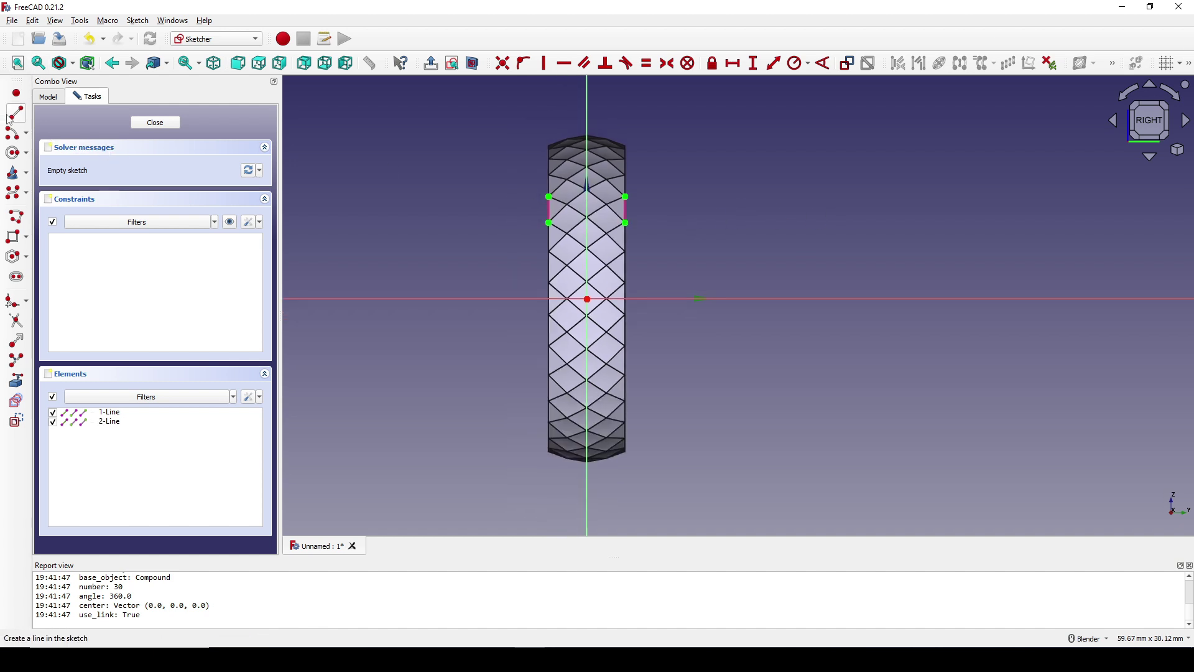
pyautogui.click(657, 111)
pyautogui.click(656, 483)
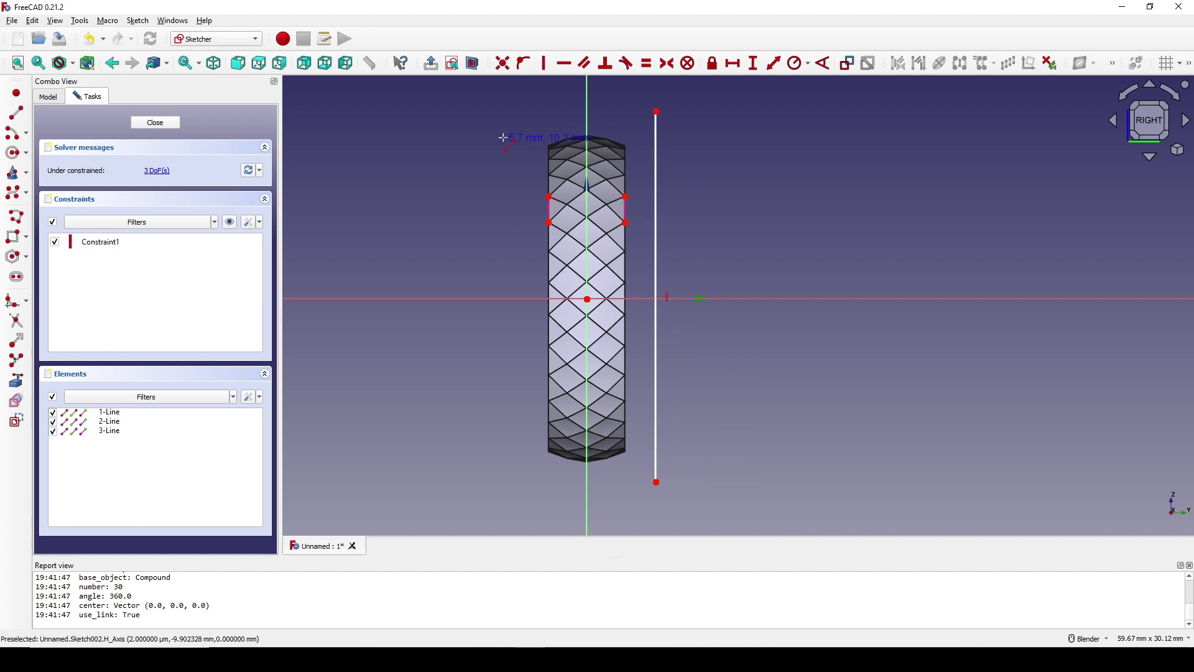
pyautogui.click(513, 99)
pyautogui.click(513, 481)
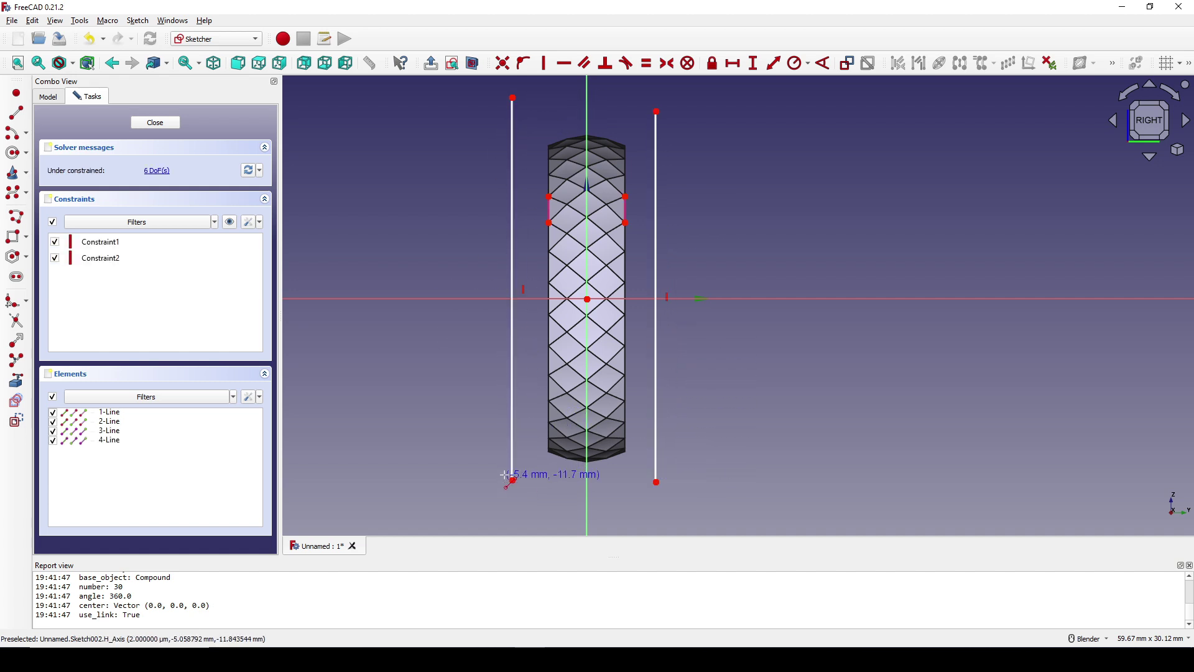
# Step: Constrain each vertical line to pass through the upper endpoint of the external edge on its side of the ring
pyautogui.click(657, 172)
pyautogui.click(627, 197)
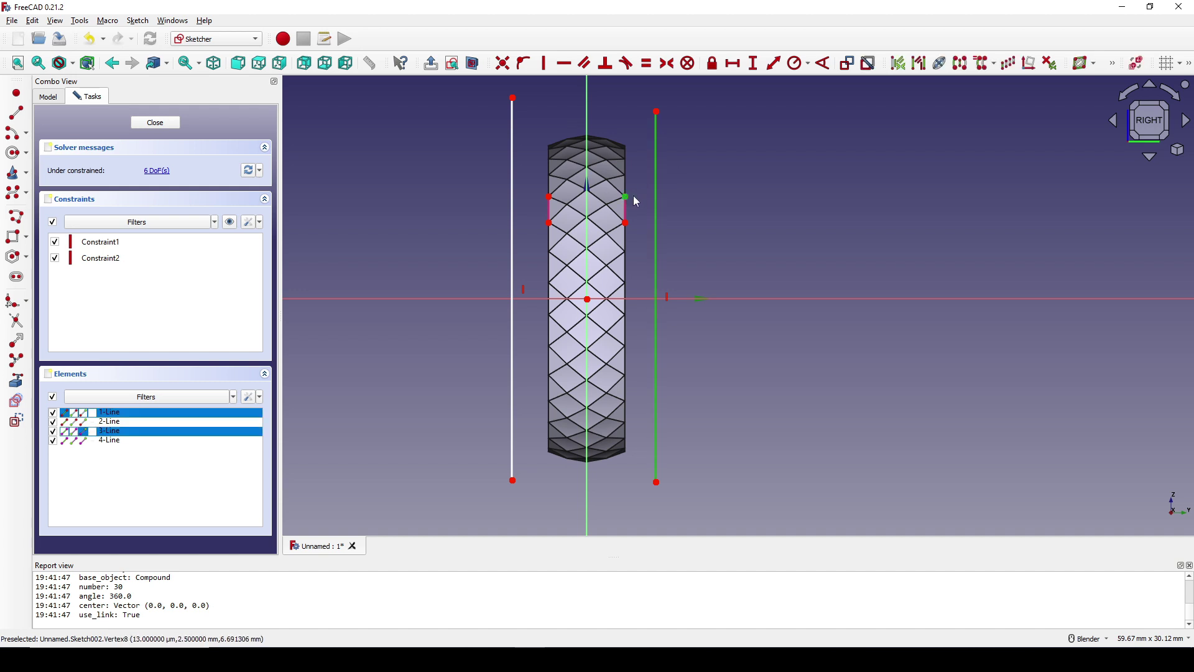
pyautogui.click(524, 72)
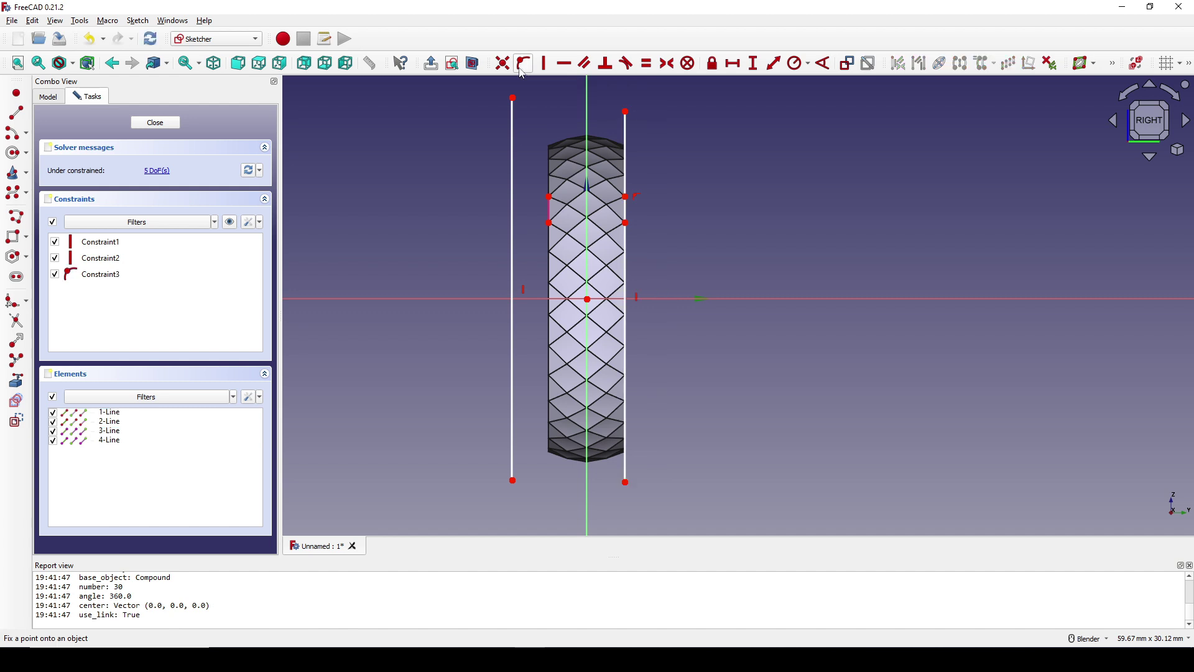
pyautogui.click(513, 170)
pyautogui.click(549, 197)
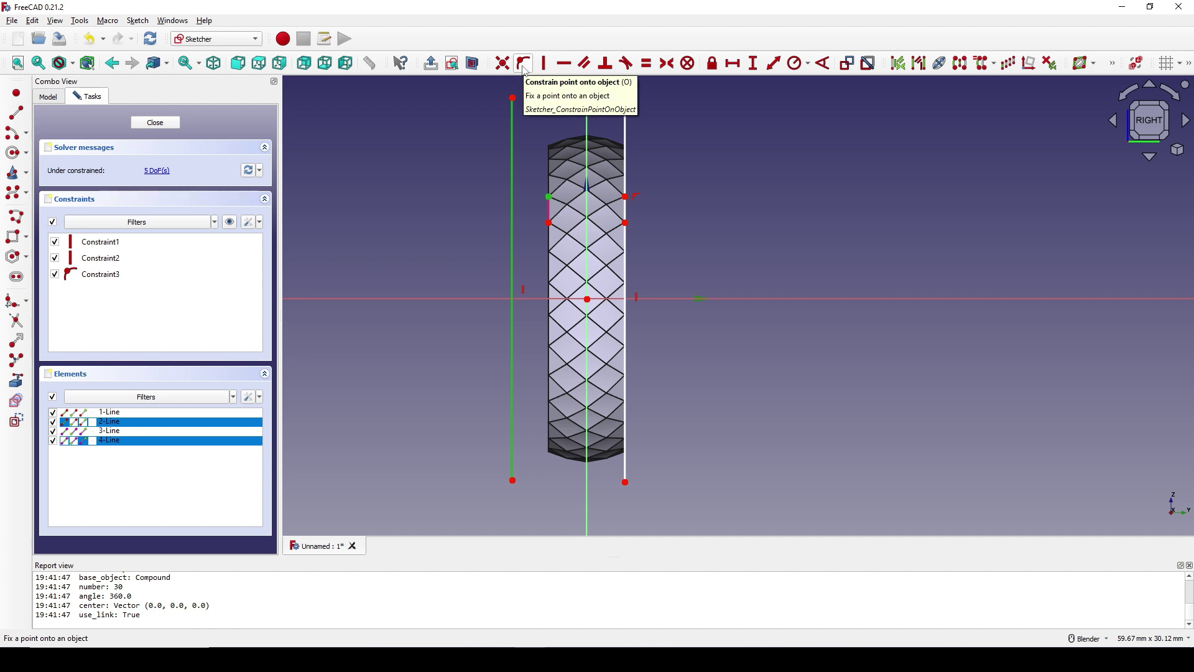
pyautogui.click(525, 67)
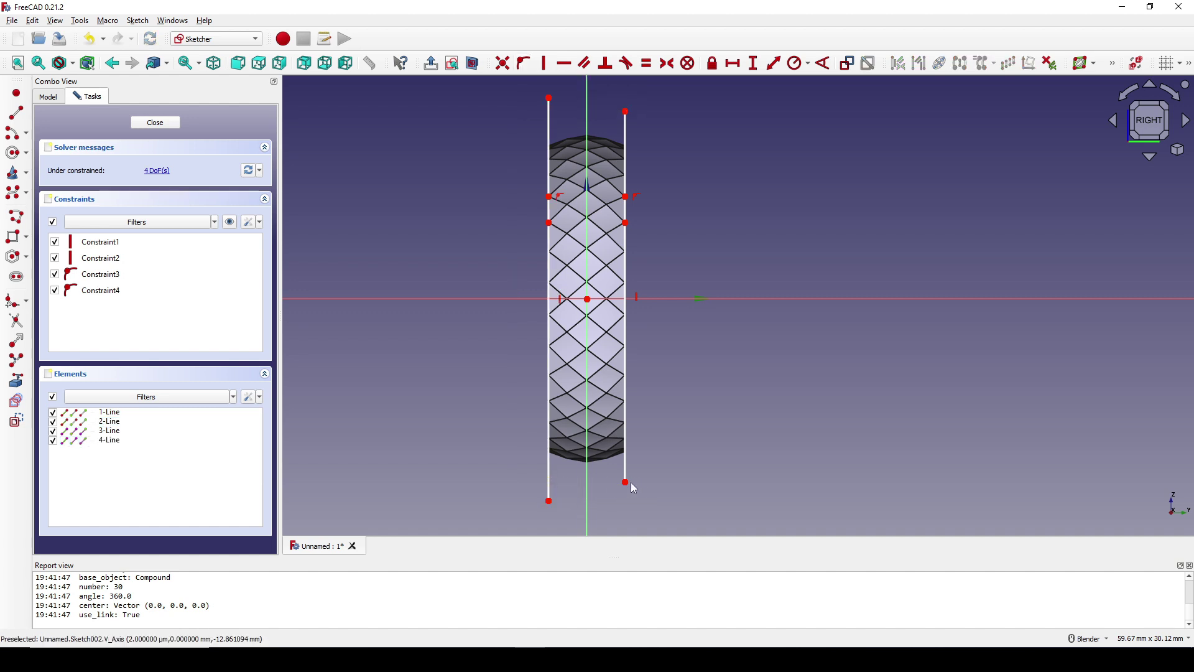
# Step: Lengthen the line on the ring's positive Y side at both ends and close the sketch
pyautogui.moveTo(628, 482); pyautogui.dragTo(628, 511)
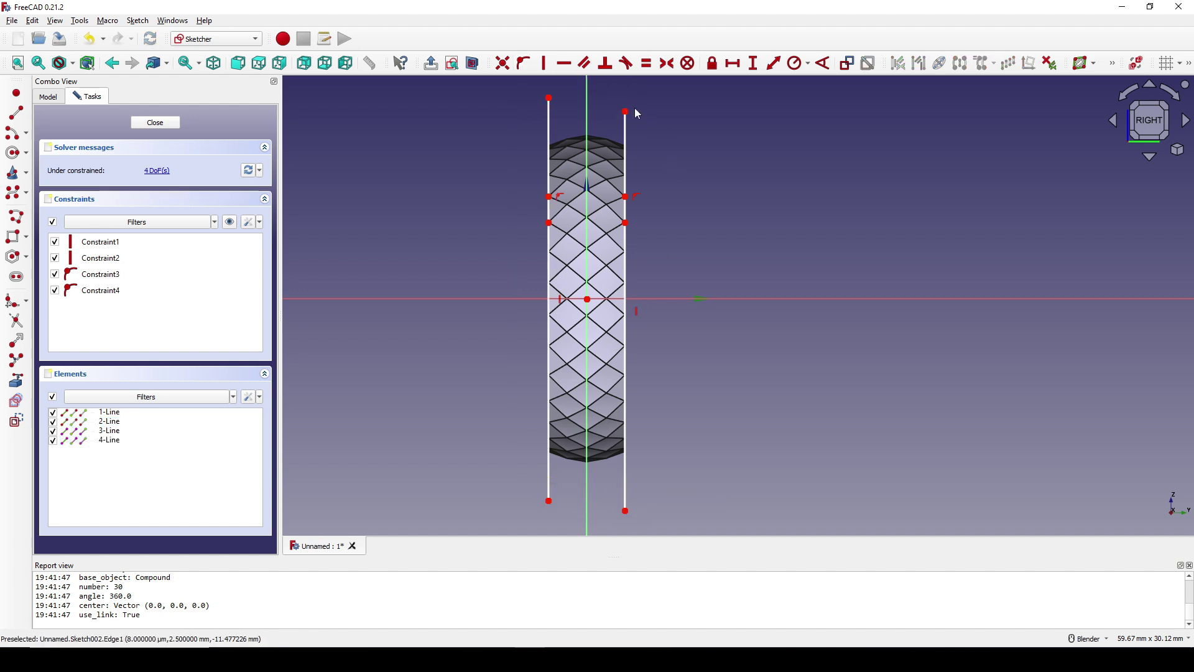
pyautogui.scroll(-1, 629, 94)
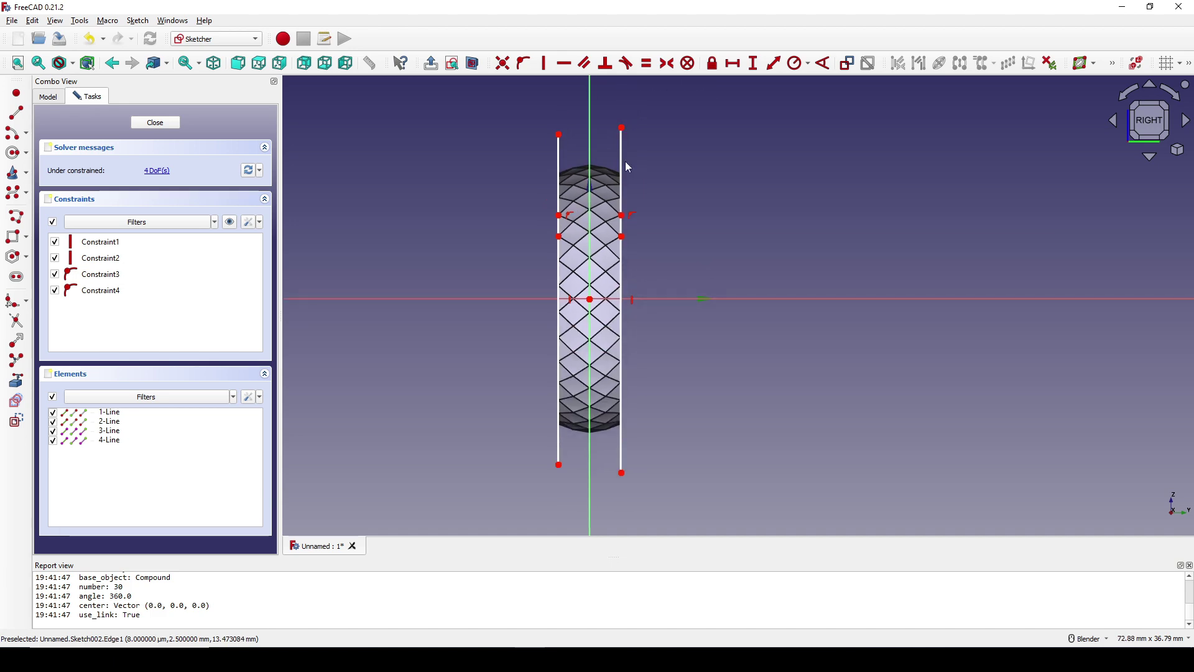
pyautogui.click(156, 123)
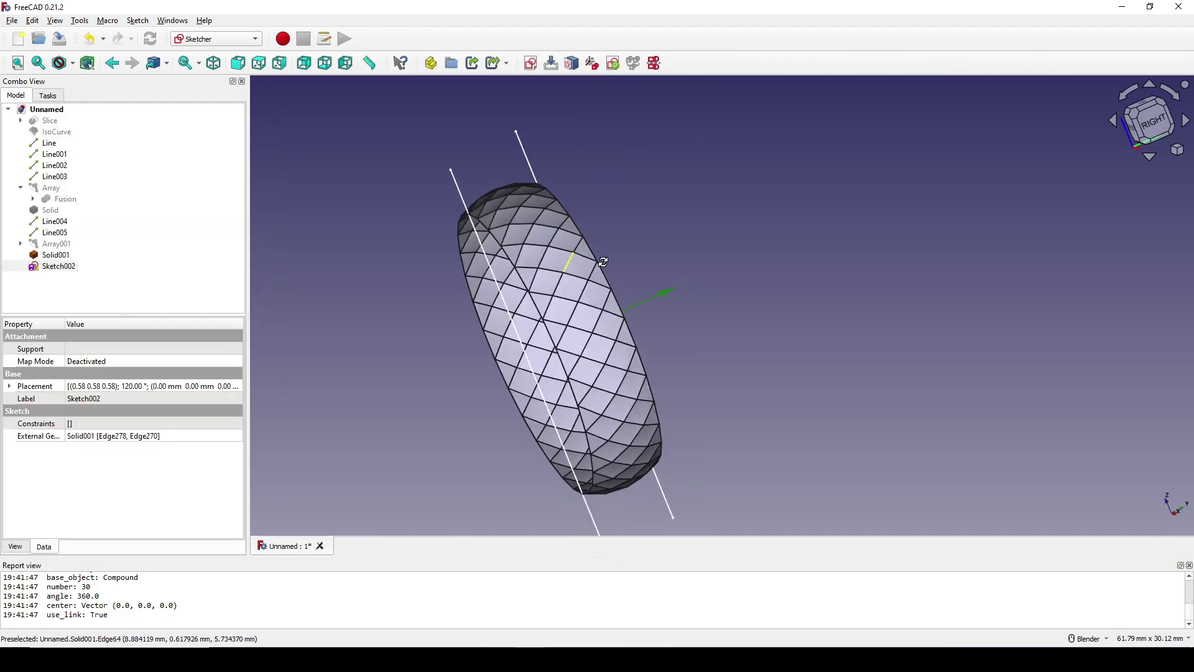
# Step: Extrude the two-line sketch symmetrically by 50 mm along its normal in the Part workbench
pyautogui.keyDown('shift'); pyautogui.moveTo(475, 321); pyautogui.dragTo(481, 319, button='middle'); pyautogui.keyUp('shift')
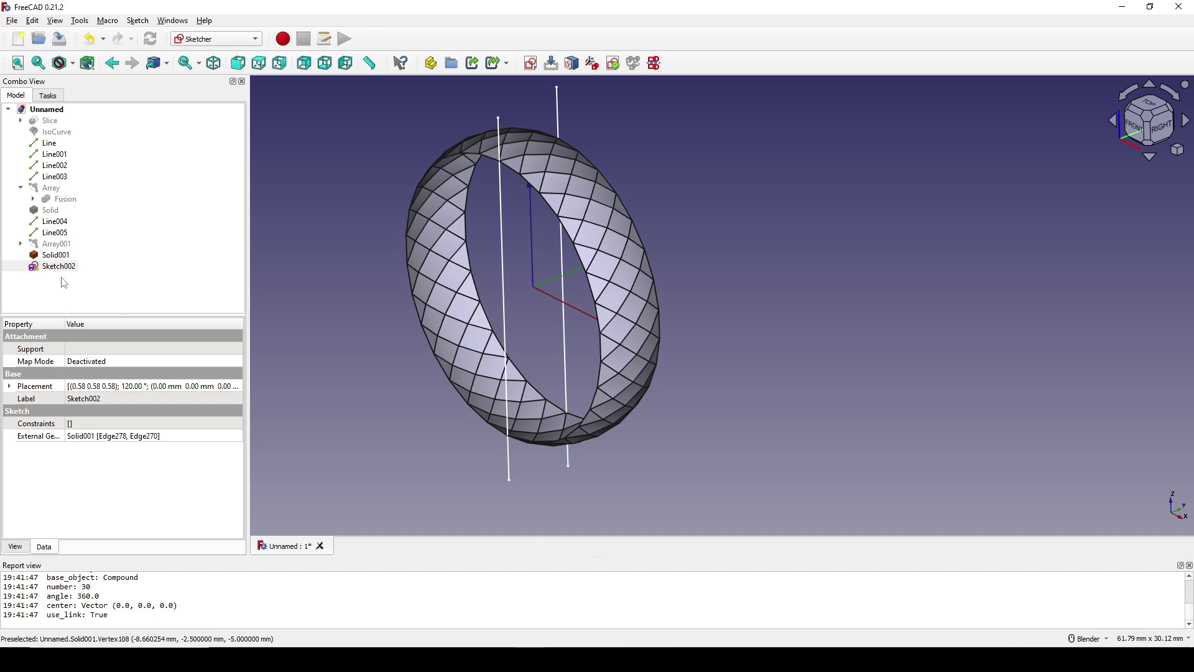
pyautogui.click(66, 268)
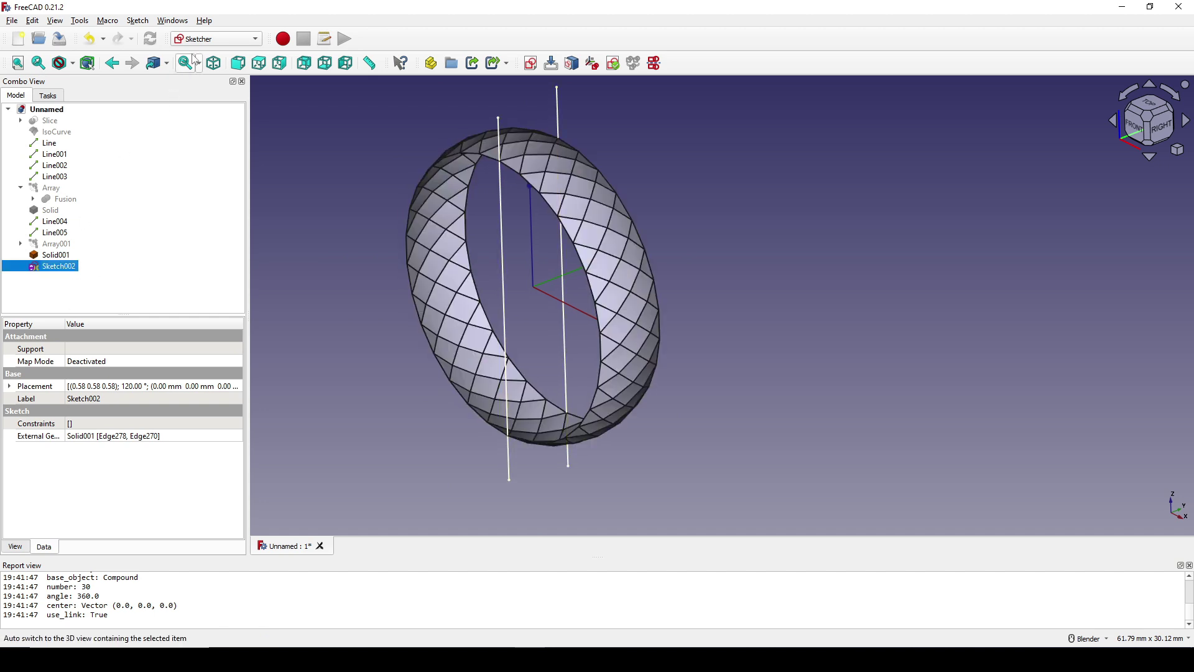
pyautogui.click(212, 39)
pyautogui.click(198, 112)
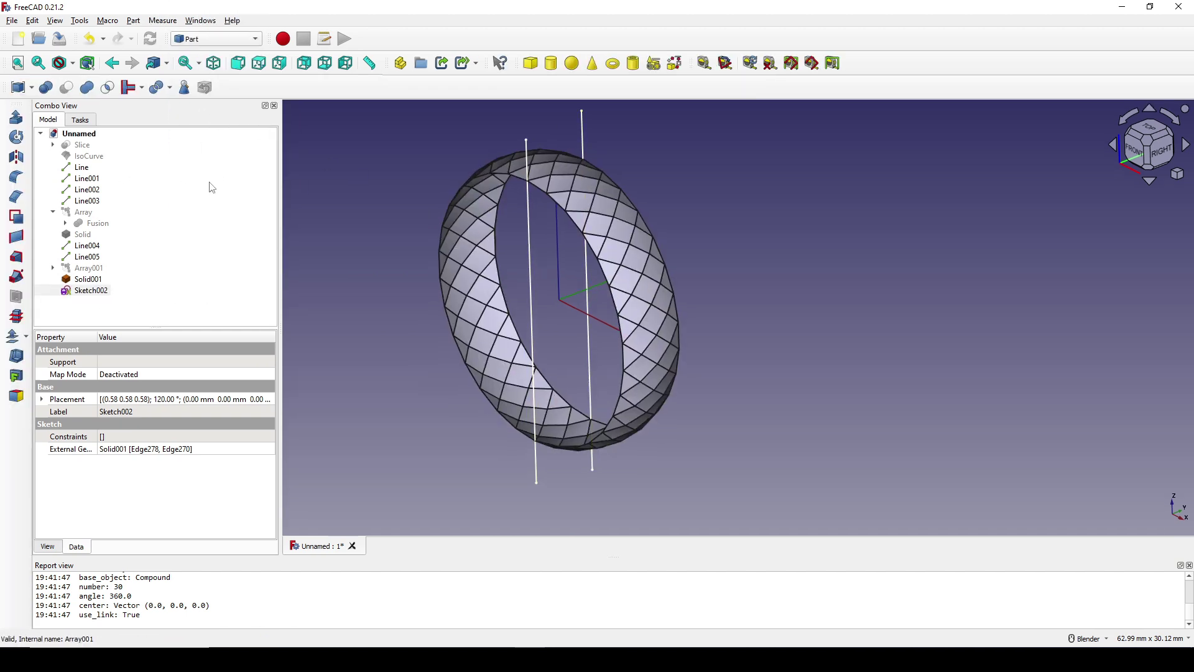
pyautogui.click(17, 117)
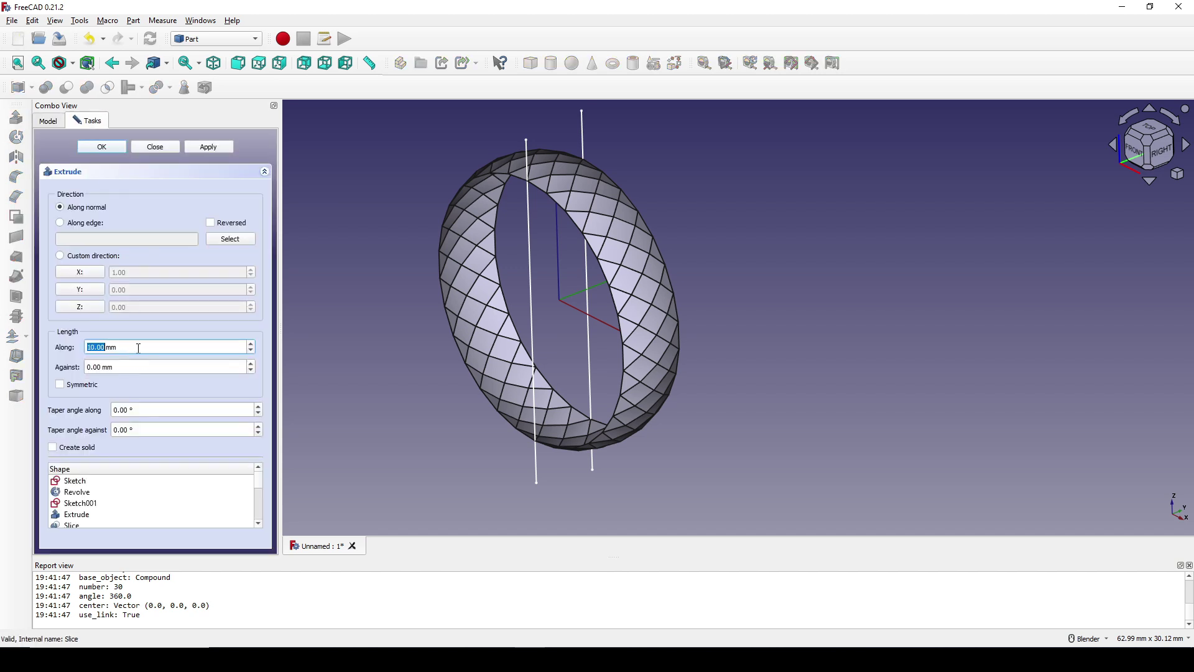
pyautogui.write('50')
pyautogui.click(83, 386)
pyautogui.click(102, 146)
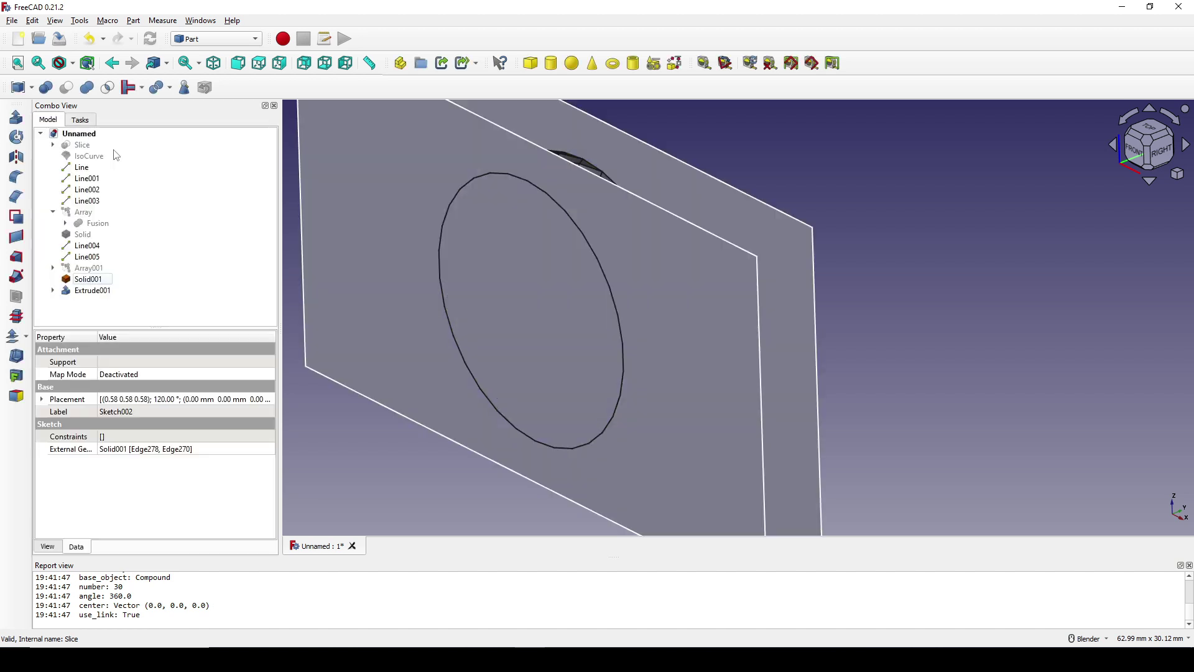
# Step: Slice apart the extruded planes Extrude001 using the faceted ring Solid001 as the cutting object
pyautogui.scroll(-3, 699, 376)
pyautogui.moveTo(699, 376); pyautogui.dragTo(684, 336, button='middle')
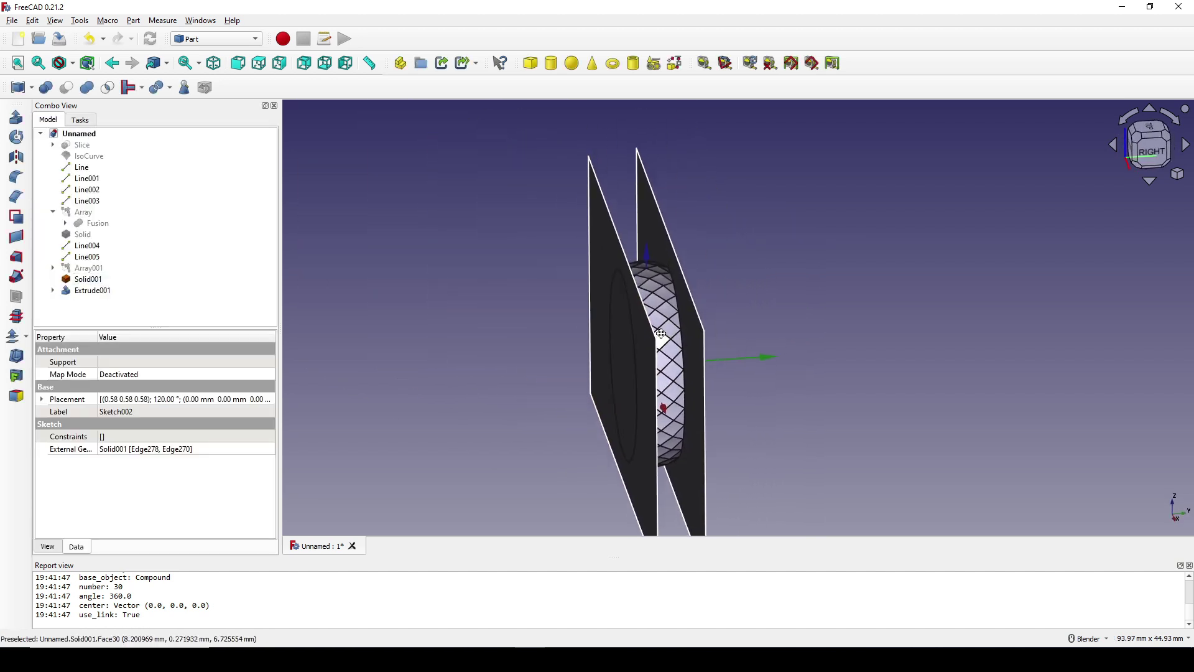
pyautogui.scroll(3, 710, 319)
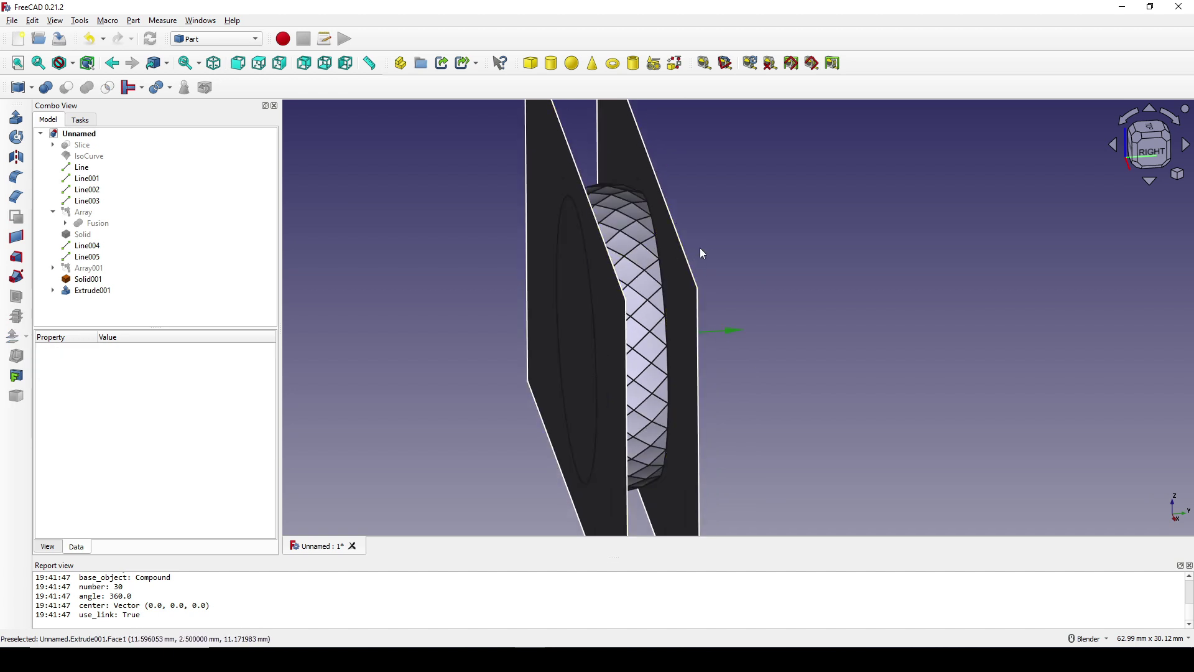
pyautogui.click(90, 292)
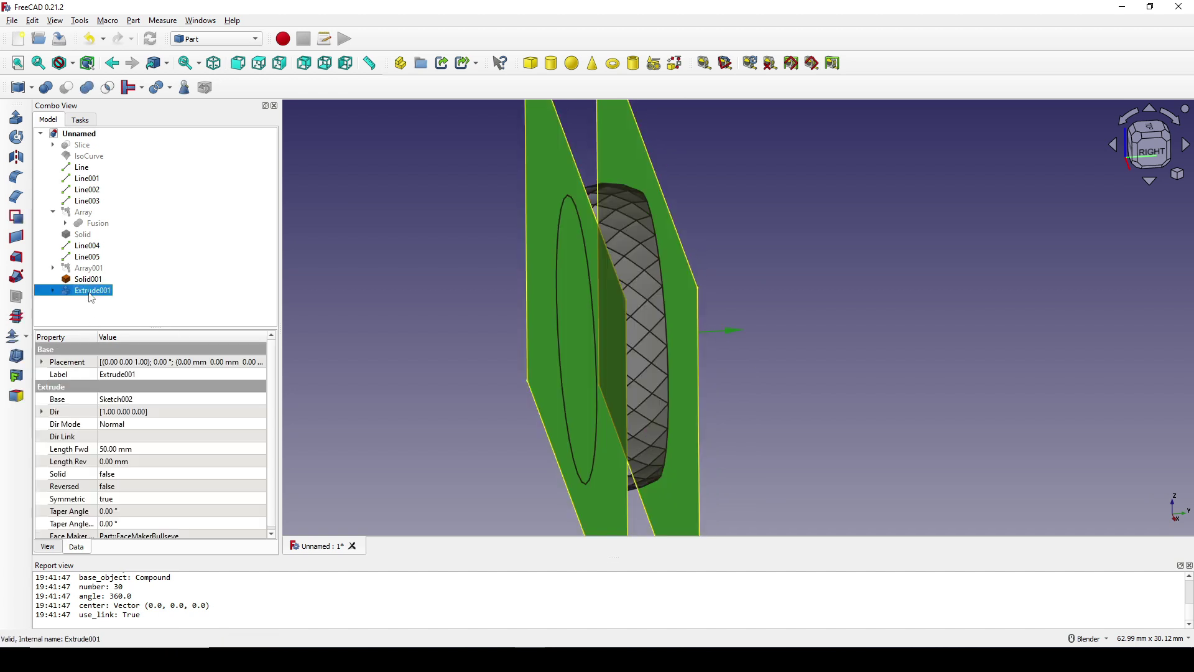
pyautogui.keyDown('ctrl'); pyautogui.click(102, 281); pyautogui.keyUp('ctrl')
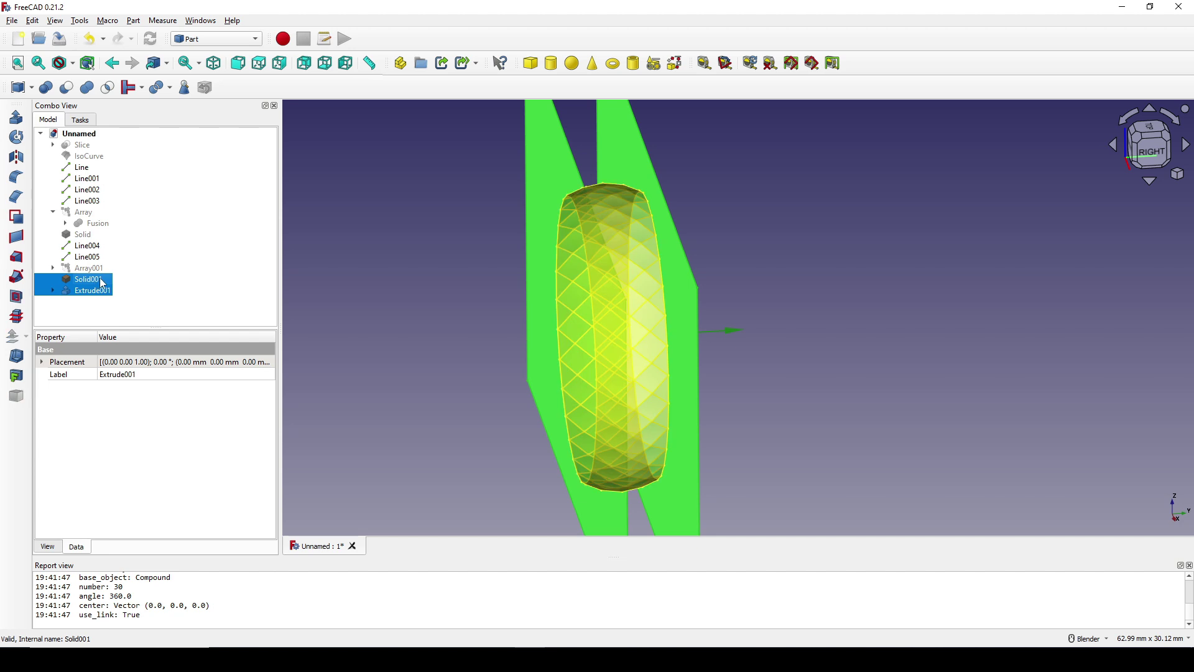
pyautogui.click(134, 23)
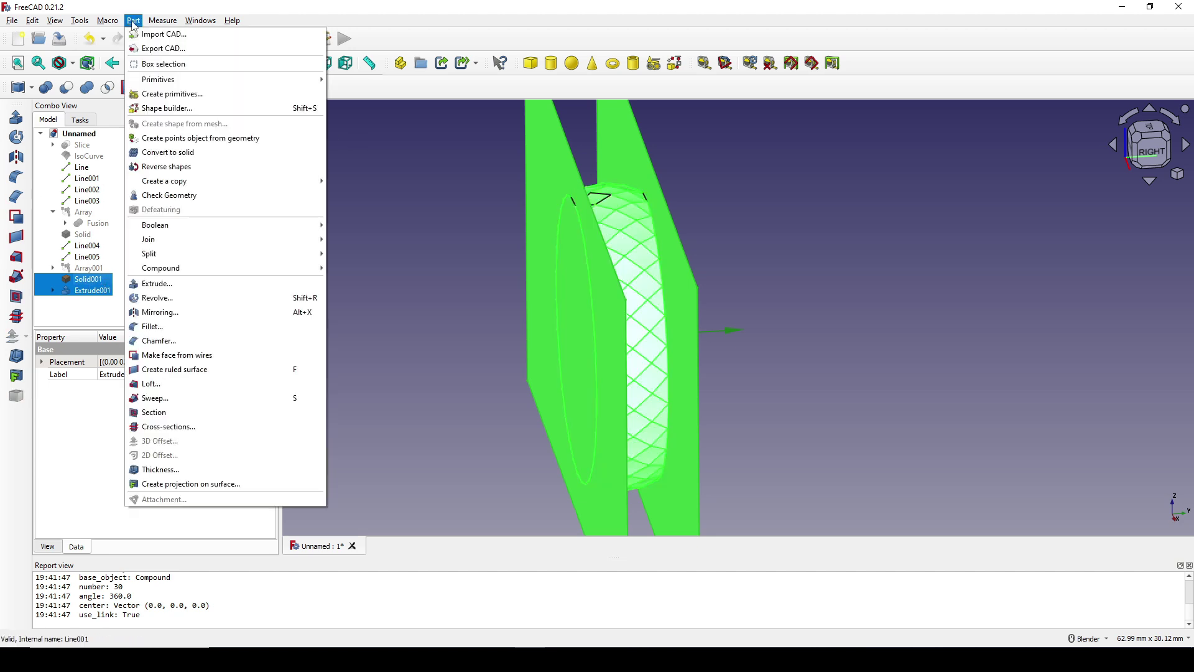
pyautogui.moveTo(186, 240)
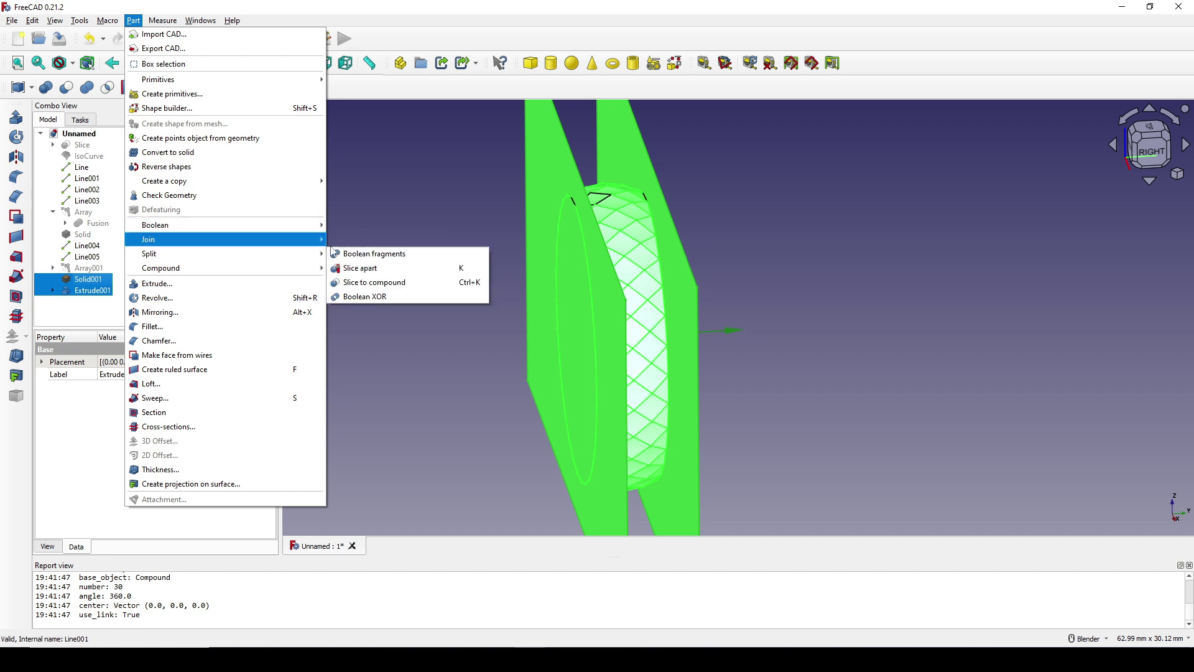
pyautogui.click(403, 268)
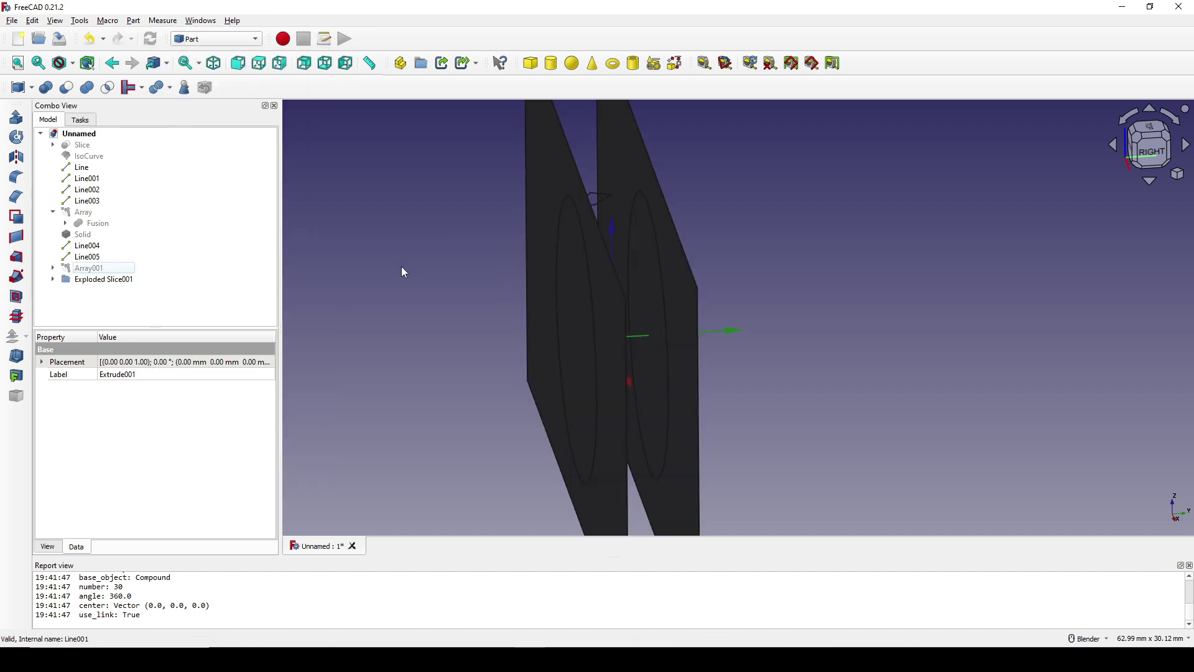
# Step: Delete the two outer plane pieces surrounding the ring openings, keeping the end discs
pyautogui.moveTo(612, 341); pyautogui.dragTo(607, 315, button='middle')
pyautogui.click(608, 316)
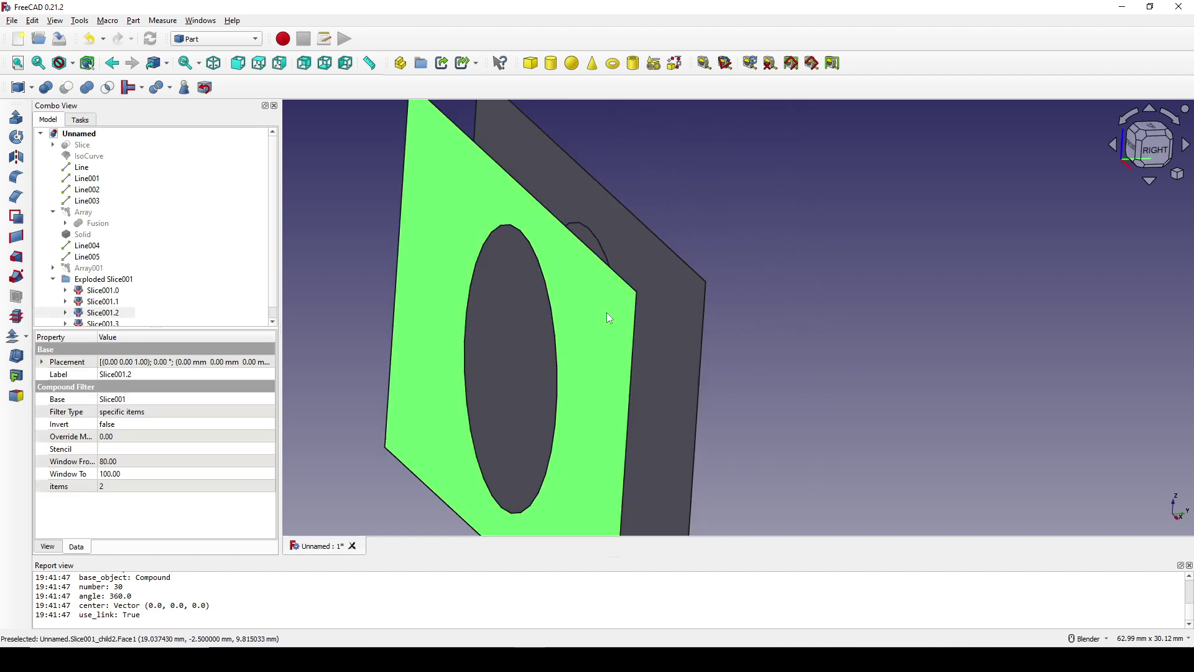
pyautogui.keyDown('ctrl'); pyautogui.click(683, 297); pyautogui.keyUp('ctrl')
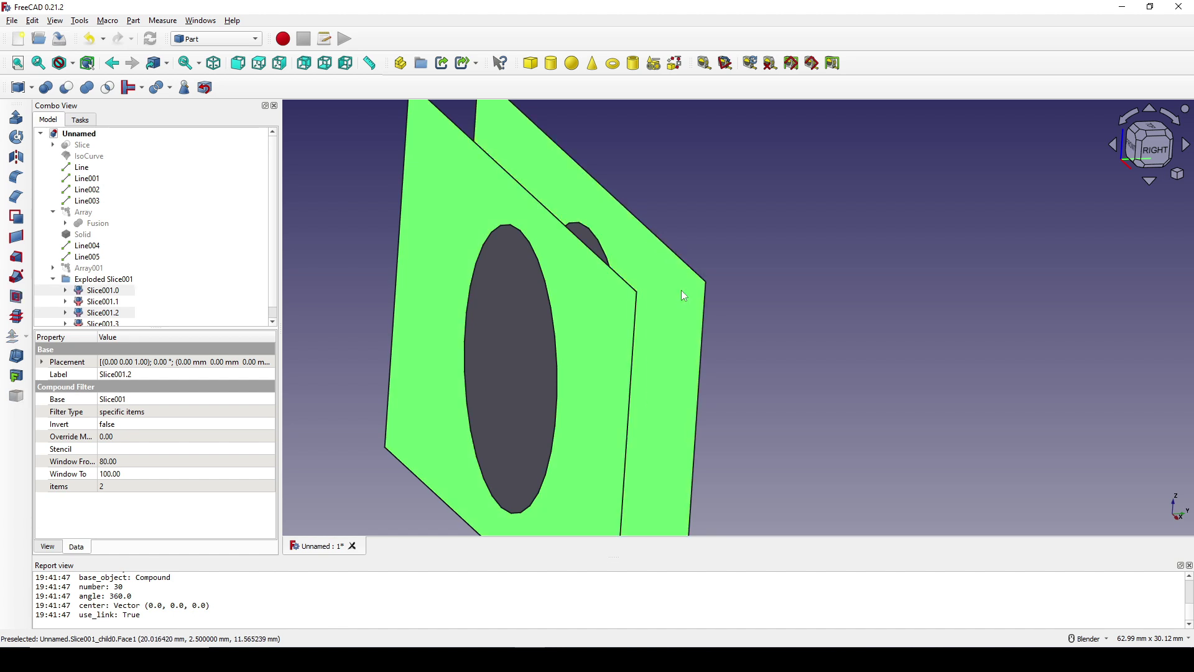
pyautogui.press('Delete')
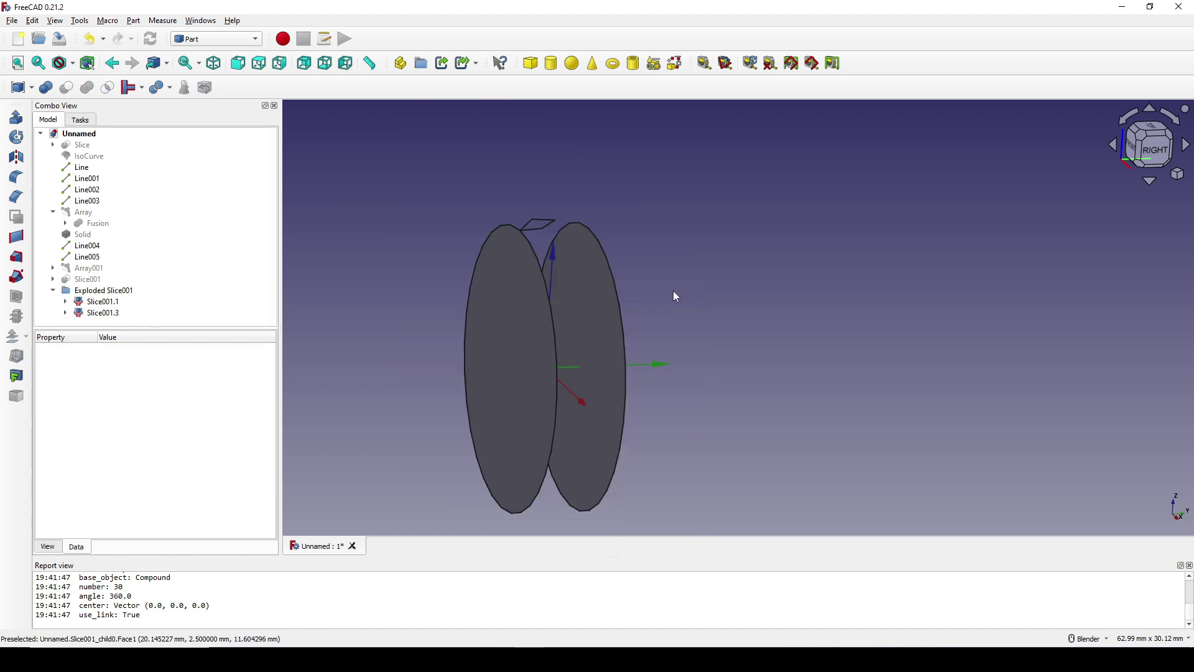
# Step: Make the faceted shell Solid001, nested under Slice001 in the first remaining slice piece, visible again
pyautogui.click(100, 302)
pyautogui.click(103, 312)
pyautogui.click(103, 304)
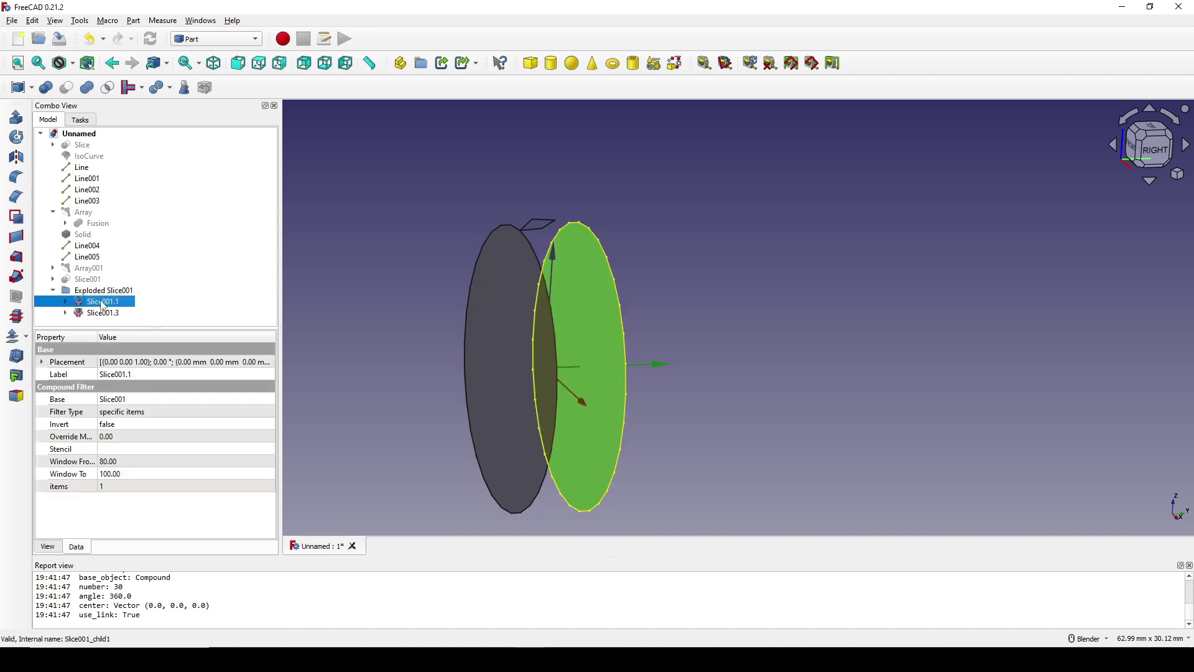
pyautogui.click(67, 302)
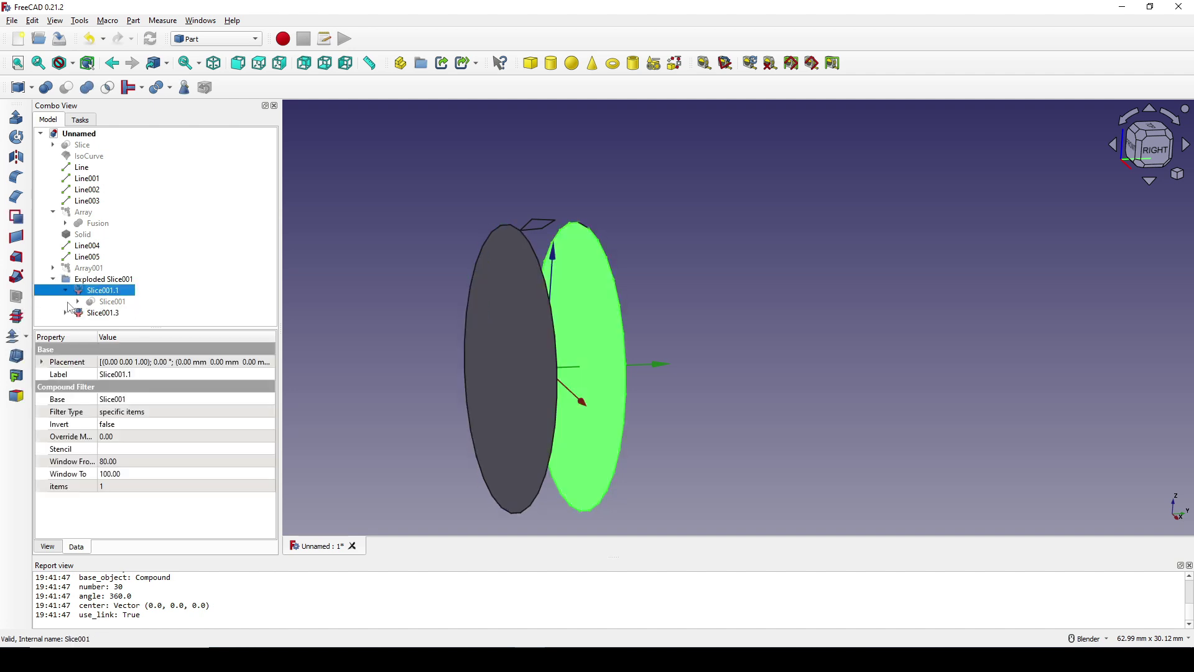
pyautogui.click(77, 303)
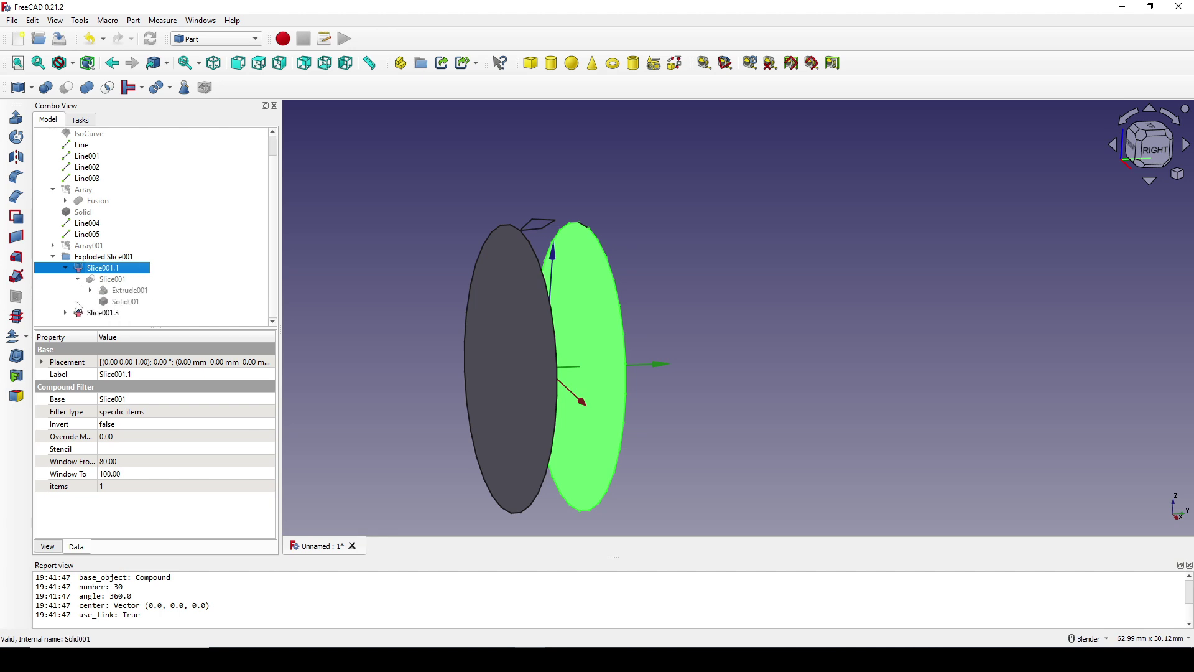
pyautogui.click(138, 303)
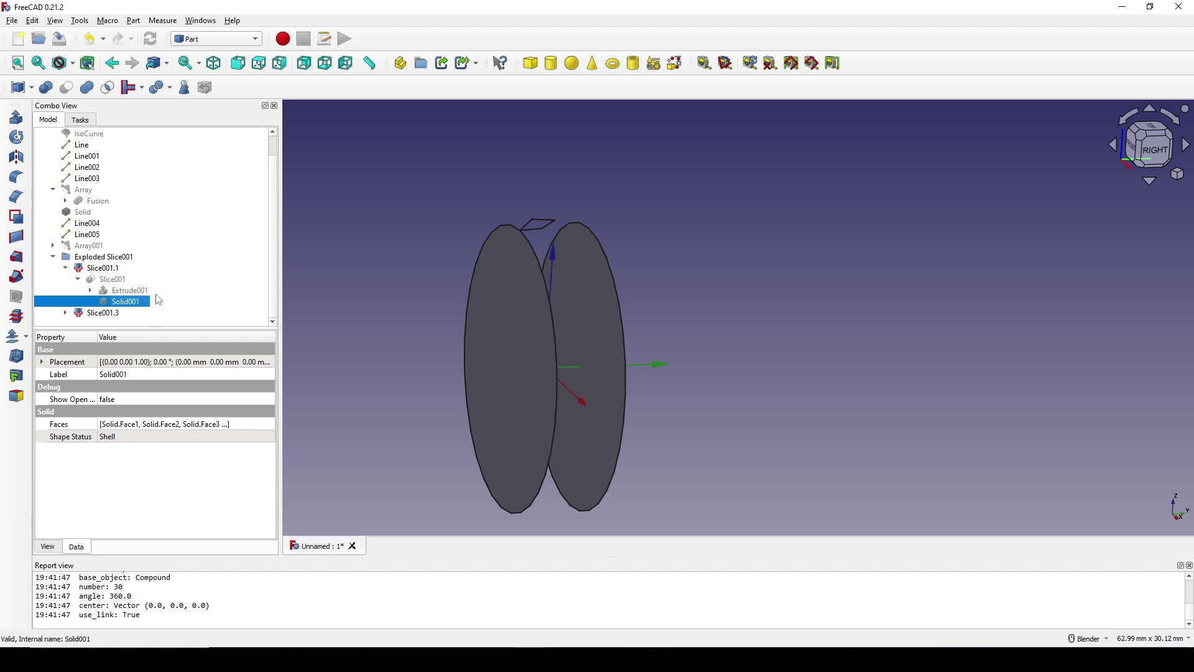
pyautogui.press('space')
pyautogui.moveTo(638, 332); pyautogui.dragTo(697, 342, button='middle')
pyautogui.click(725, 284)
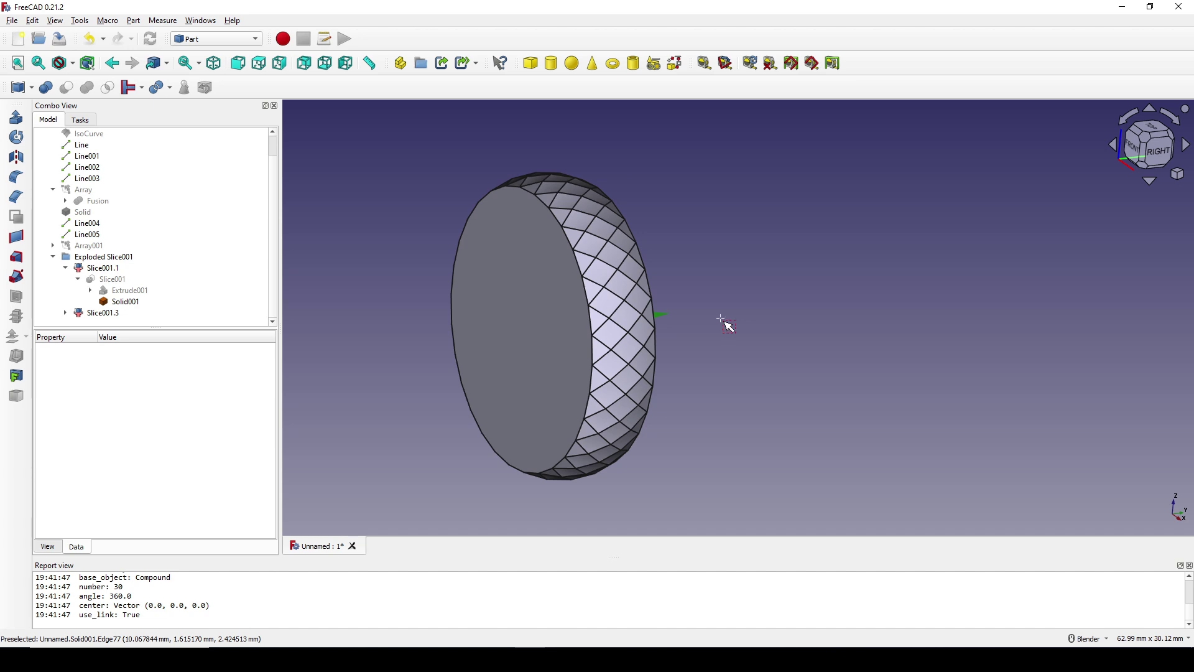
# Step: Build a parametric solid in the Curves workbench from the two end discs, the faceted shell and the other visible geometry
pyautogui.moveTo(373, 145); pyautogui.dragTo(797, 522)
pyautogui.click(227, 39)
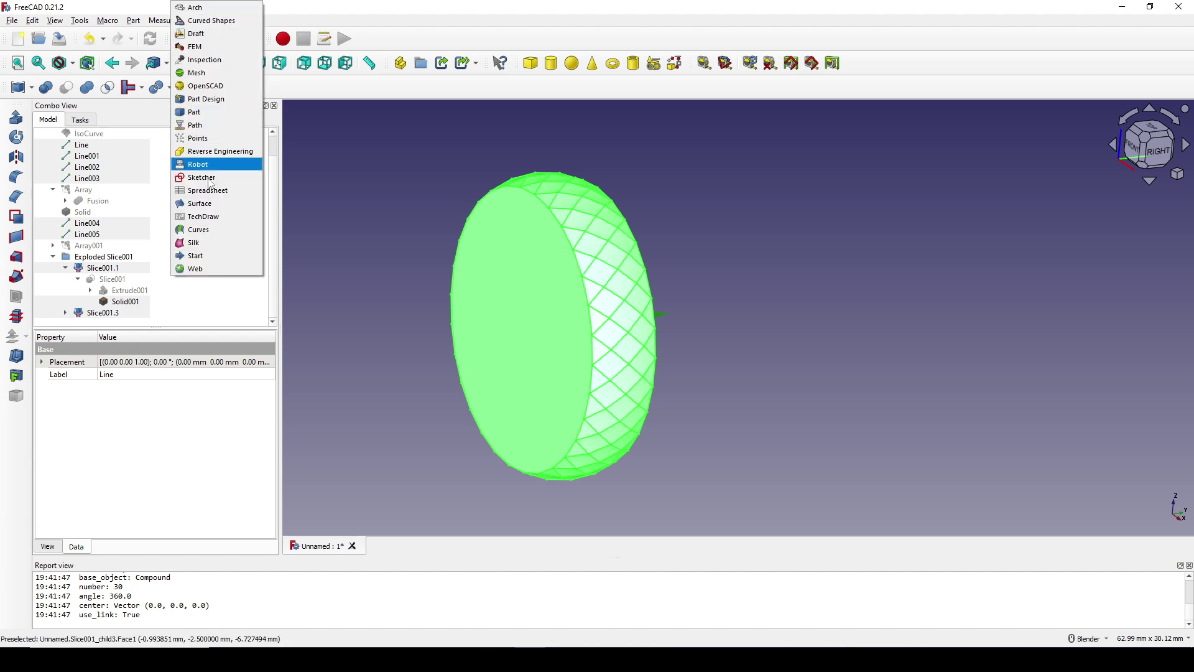
pyautogui.click(199, 229)
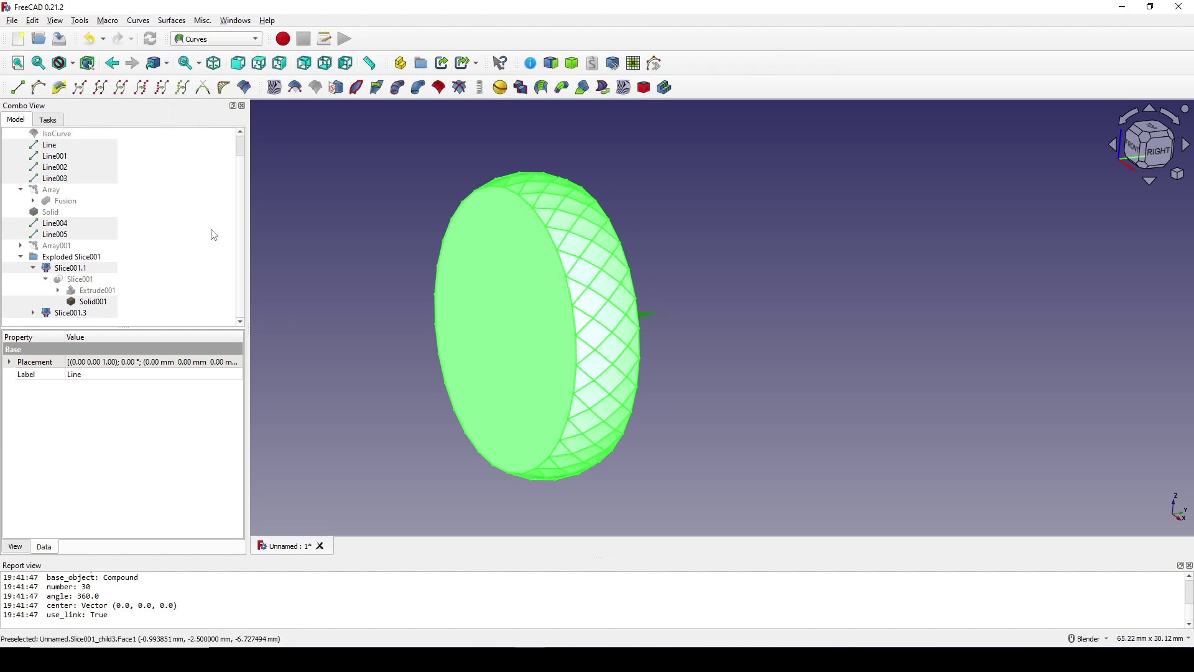
pyautogui.click(571, 63)
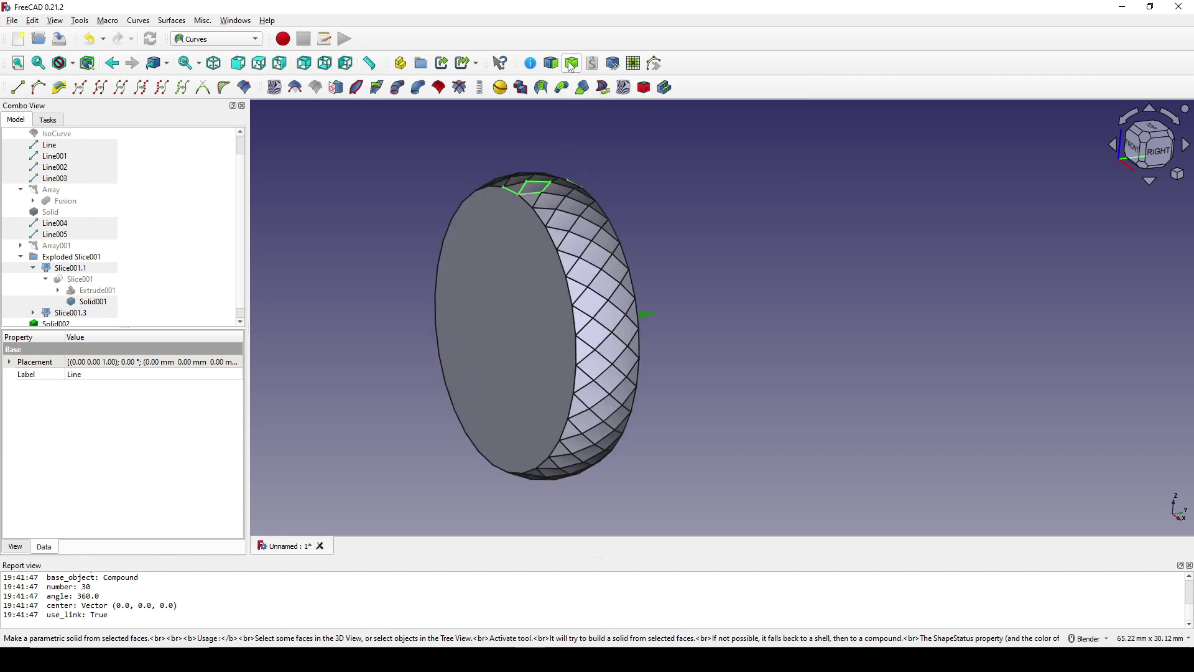
pyautogui.moveTo(652, 298)
pyautogui.mouseDown(button='middle')
pyautogui.moveTo(689, 297)
pyautogui.moveTo(674, 304)
pyautogui.mouseUp(button='middle')
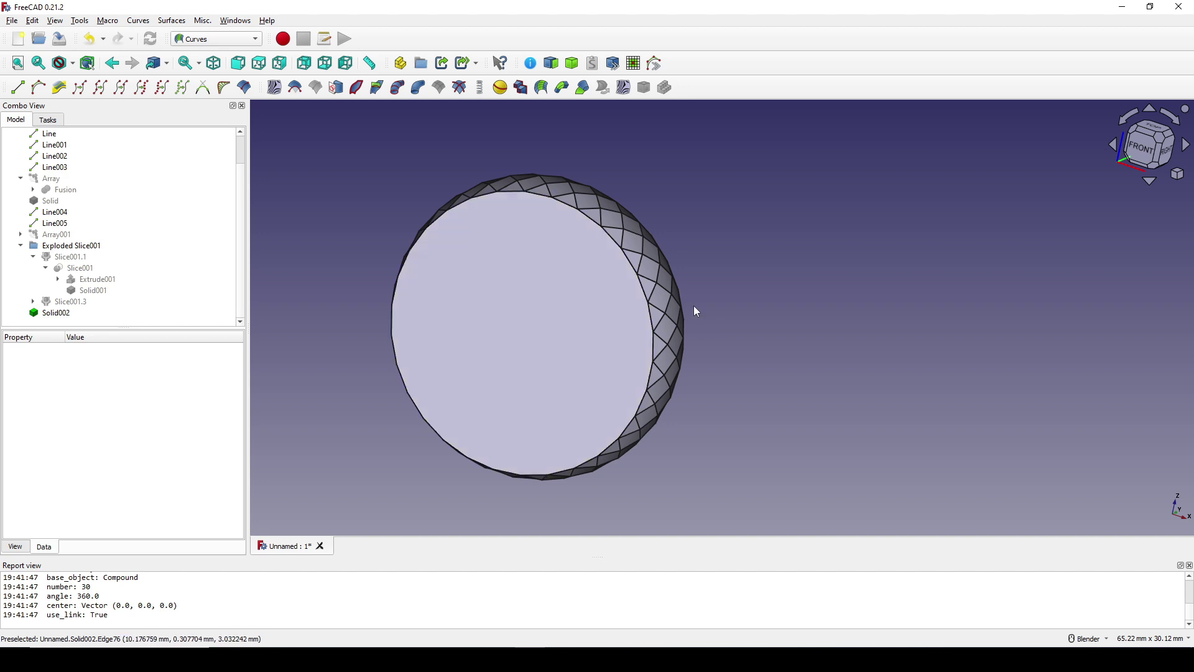
pyautogui.keyDown('shift'); pyautogui.moveTo(696, 311); pyautogui.dragTo(765, 288, button='middle'); pyautogui.keyUp('shift')
pyautogui.click(1142, 147)
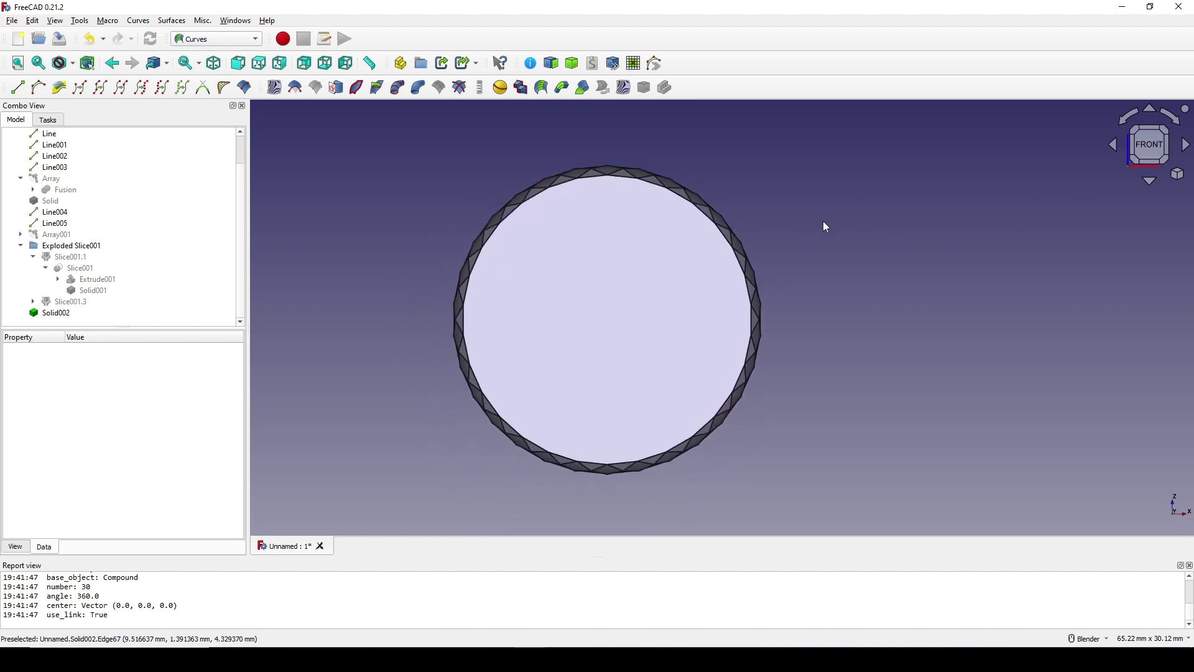
# Step: Create a new sketch on the XZ plane in the Sketcher workbench
pyautogui.click(212, 38)
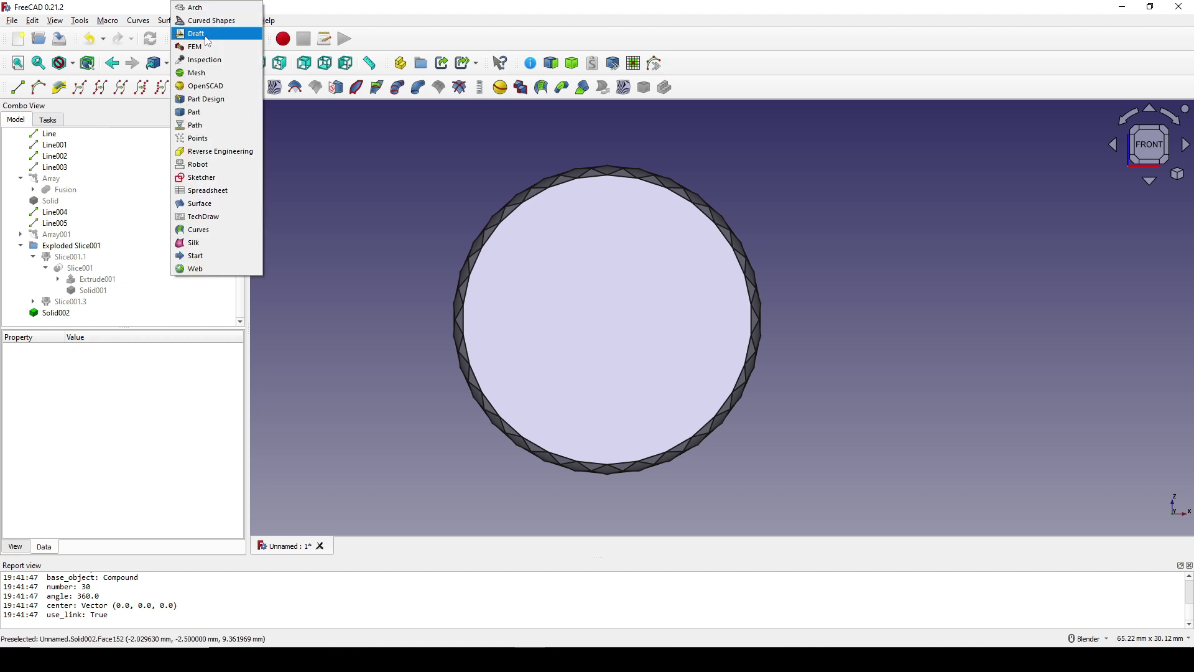
pyautogui.click(202, 177)
pyautogui.click(529, 63)
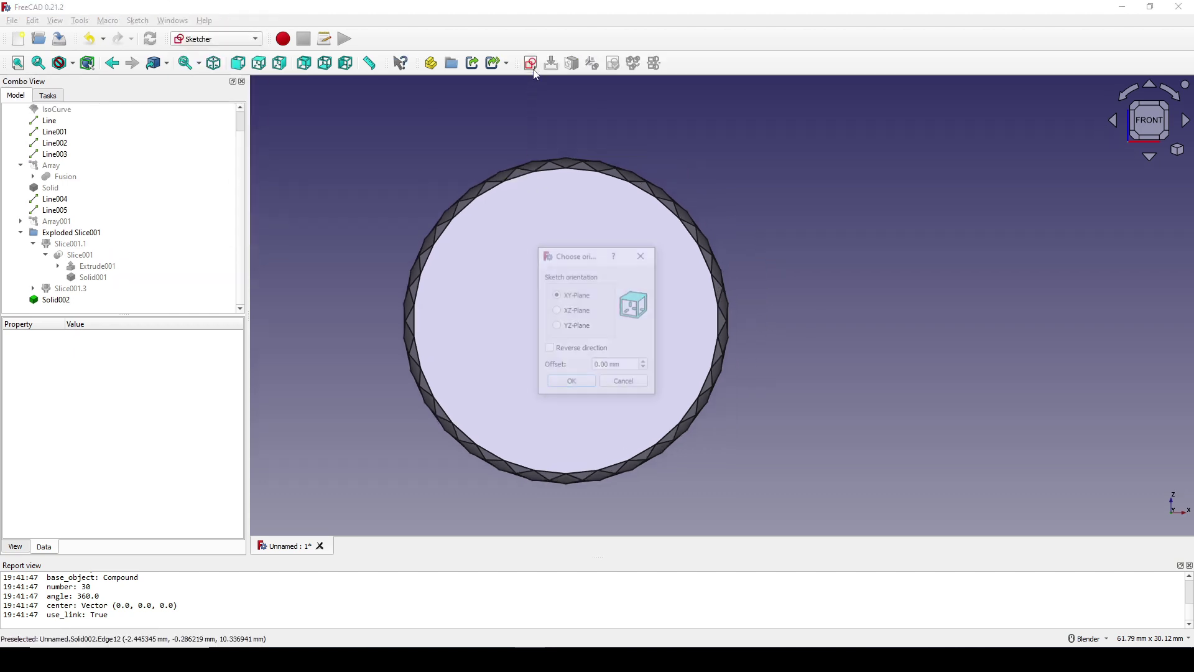
pyautogui.click(572, 310)
pyautogui.click(571, 382)
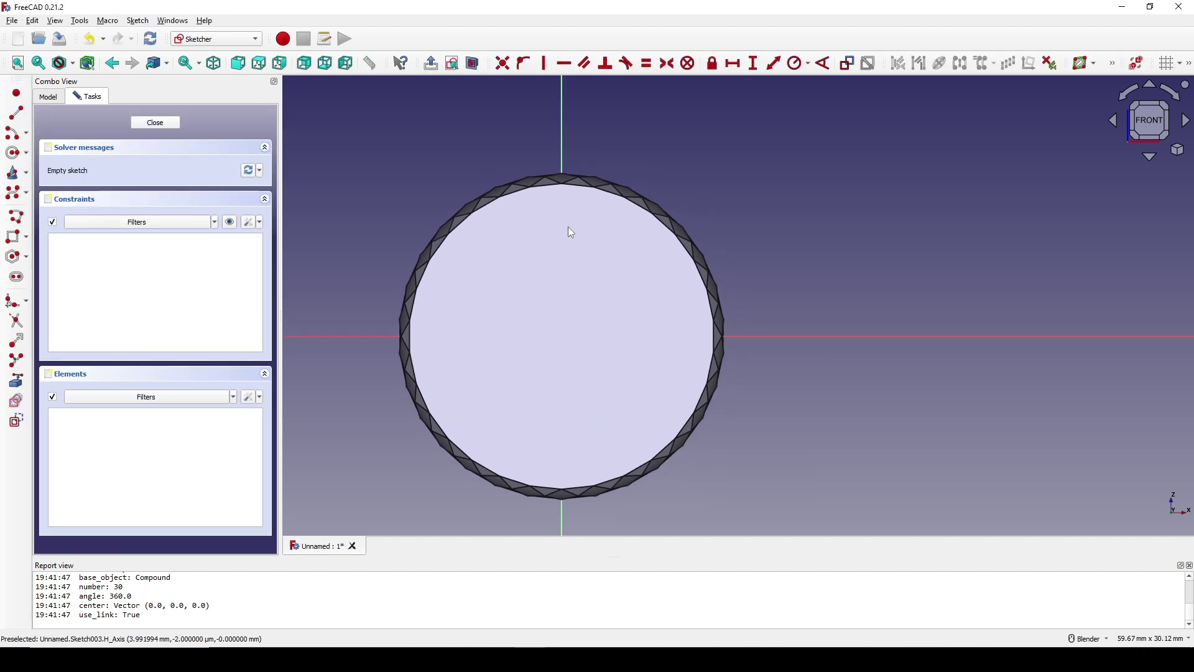
pyautogui.keyDown('shift'); pyautogui.moveTo(631, 173); pyautogui.dragTo(631, 163, button='middle'); pyautogui.keyUp('shift')
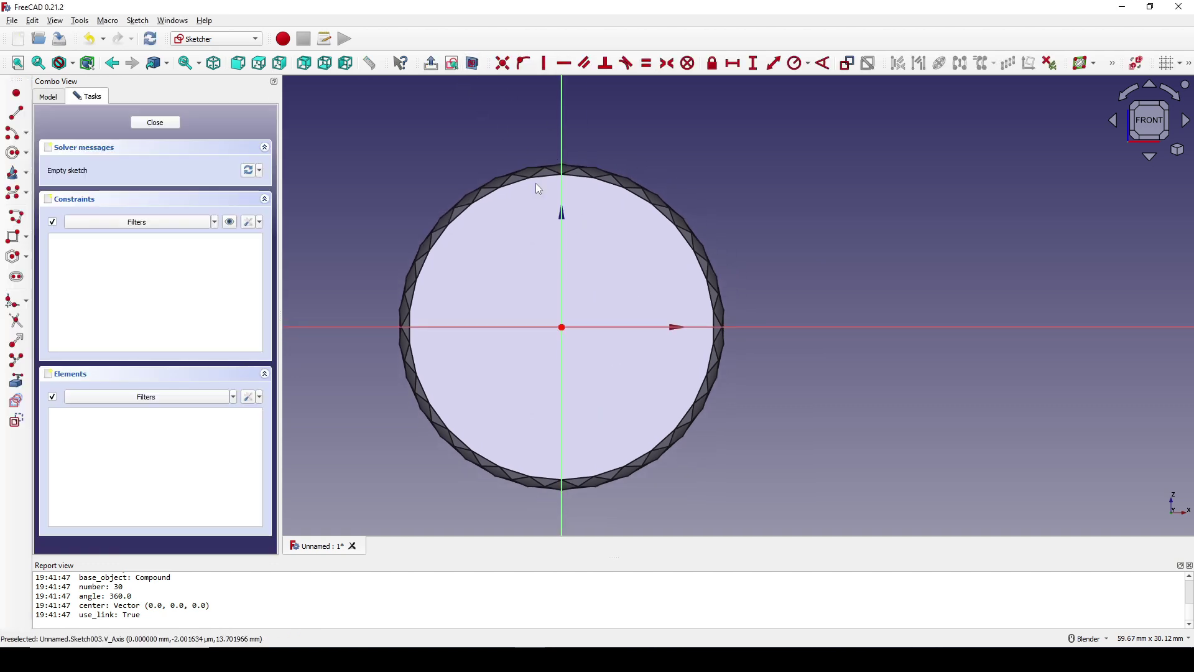
# Step: Sketch a circle about 16.3 mm in diameter centred on the origin, inside the ring's end disc
pyautogui.click(13, 153)
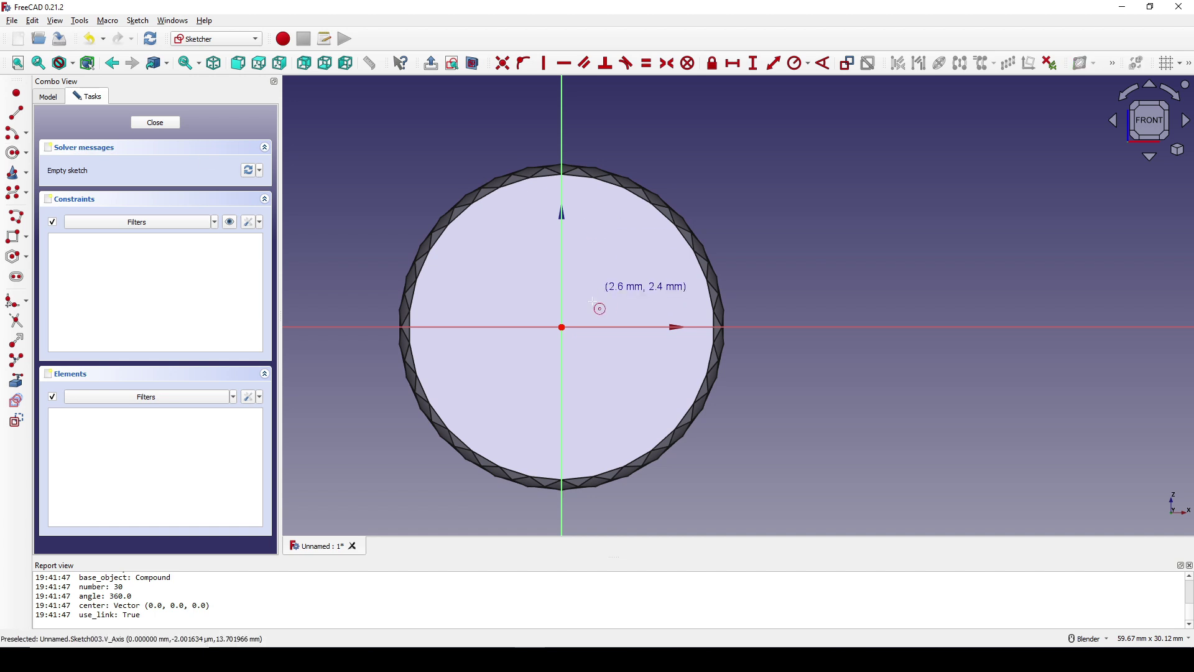
pyautogui.click(563, 326)
pyautogui.click(650, 237)
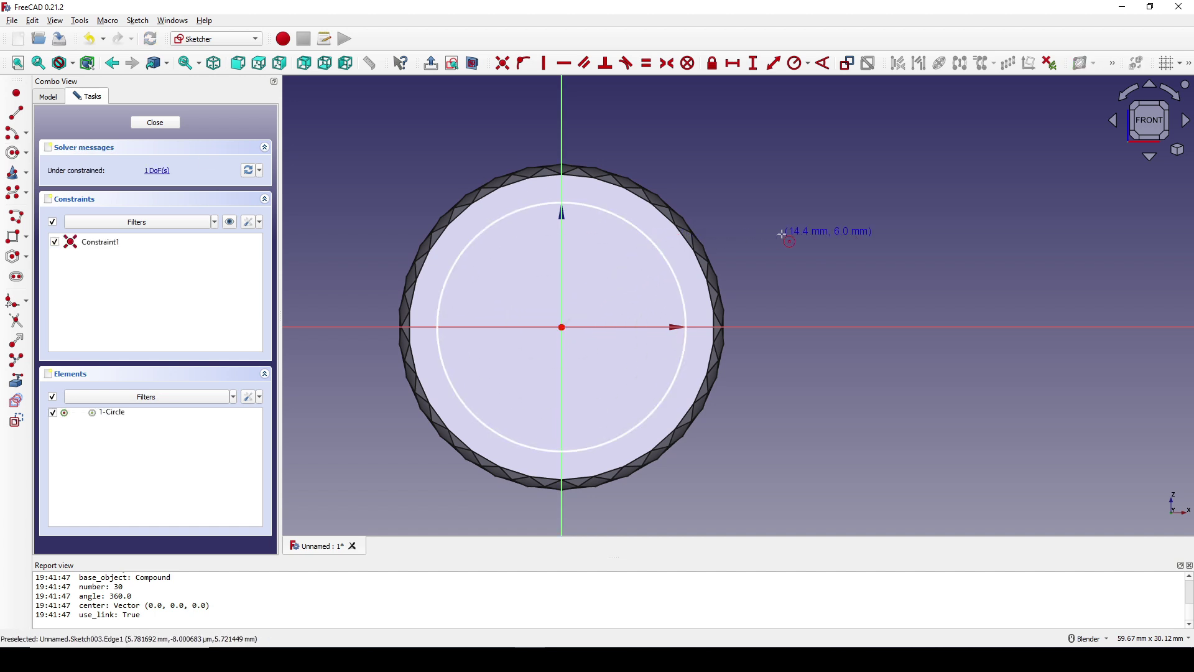
# Step: Constrain the circle's diameter to 19 mm, place the dimension label outside the ring and close the sketch
pyautogui.scroll(2, 833, 213)
pyautogui.click(773, 266)
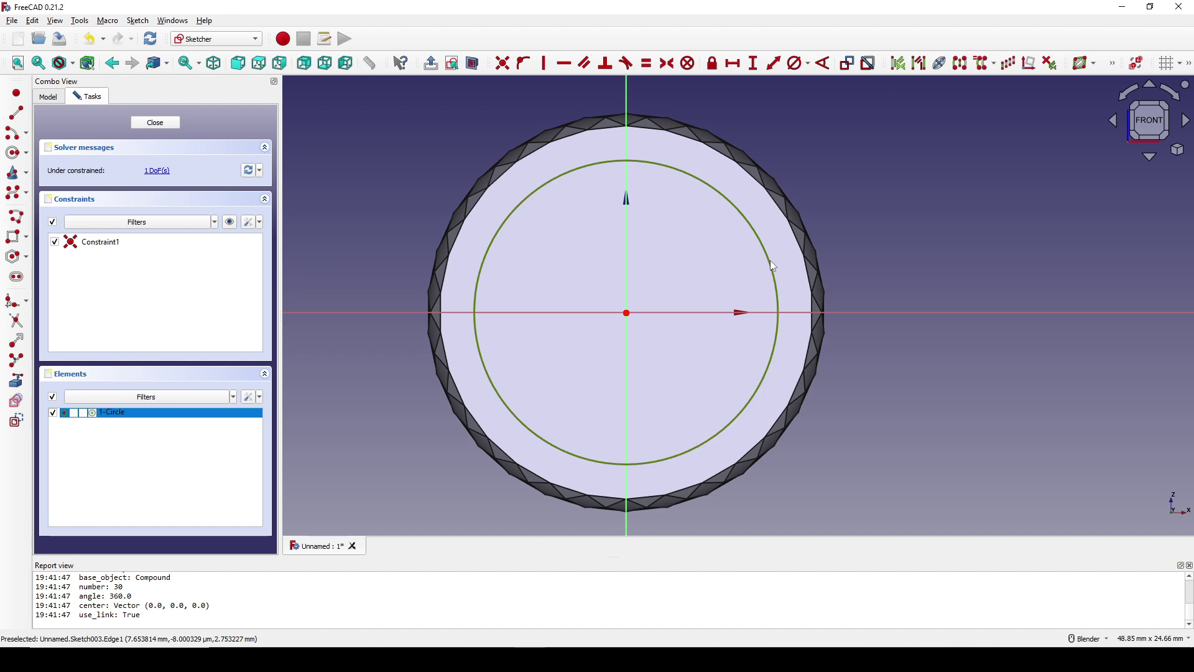
pyautogui.click(797, 63)
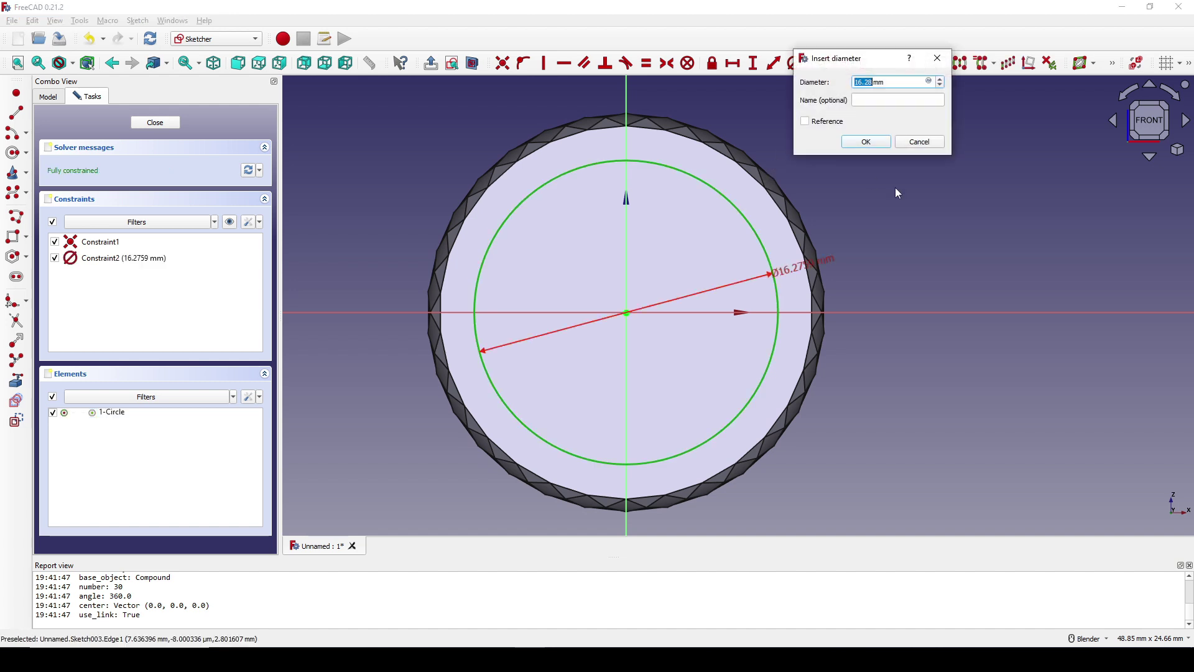
pyautogui.write('19')
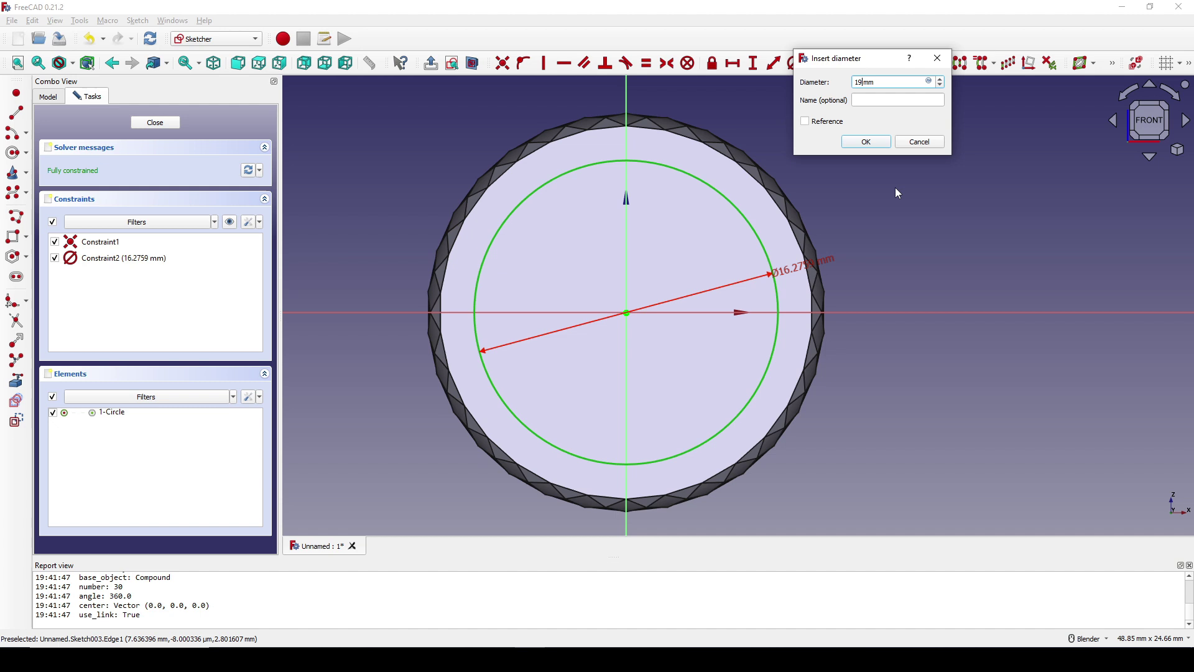
pyautogui.click(872, 141)
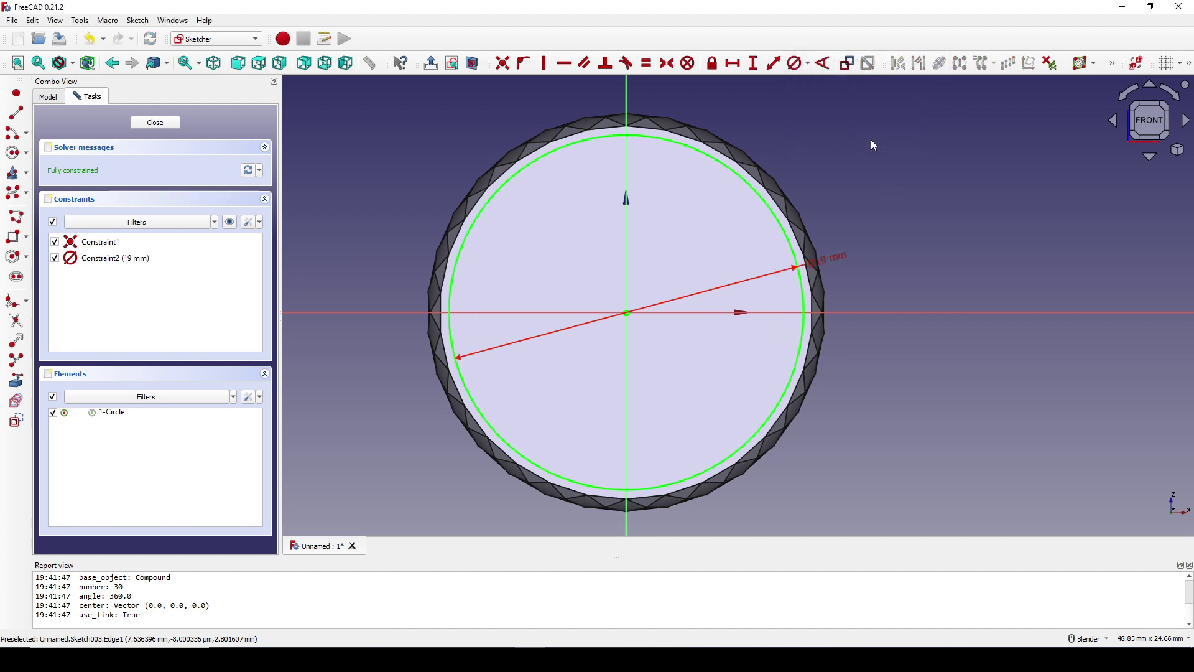
pyautogui.moveTo(830, 258); pyautogui.dragTo(882, 248)
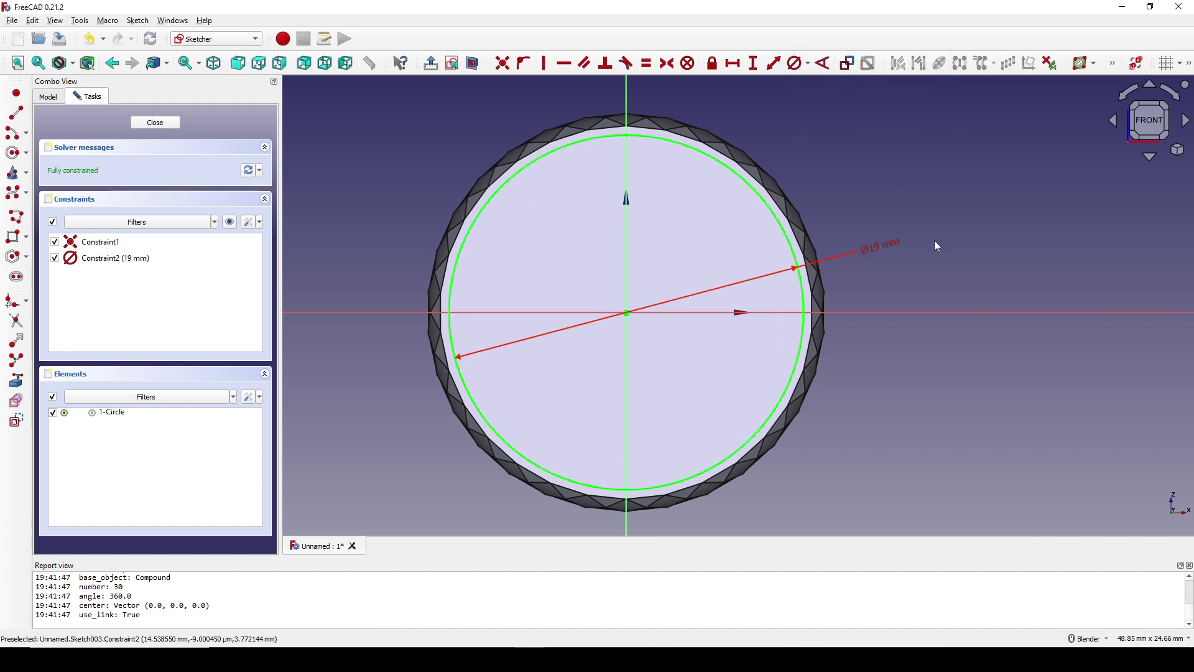
pyautogui.click(155, 123)
# Step: Extrude the circle sketch Sketch003 symmetrically by 40 mm along its normal as a solid in the Part workbench
pyautogui.moveTo(648, 261); pyautogui.dragTo(737, 286, button='middle')
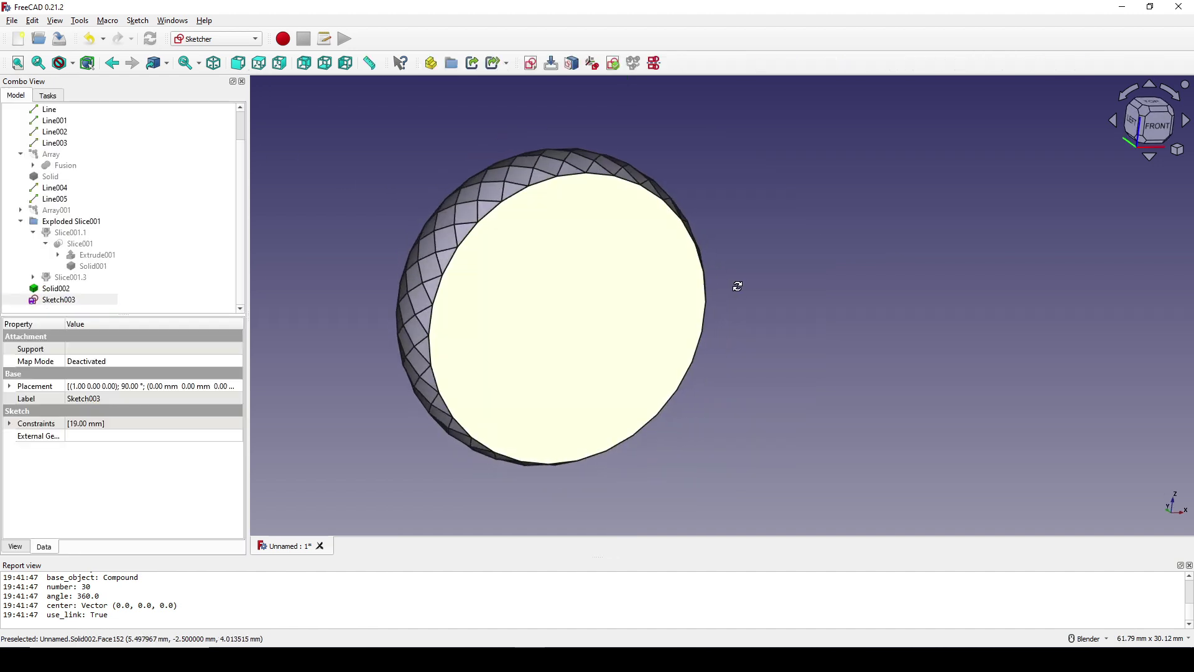
pyautogui.click(78, 301)
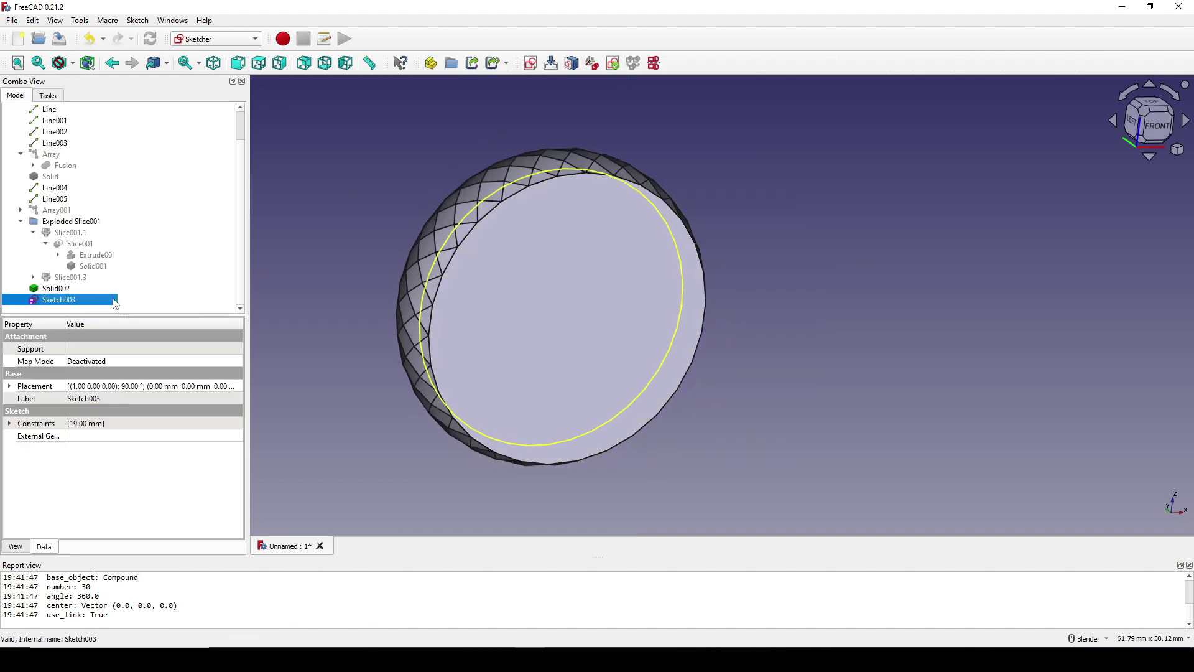
pyautogui.click(215, 38)
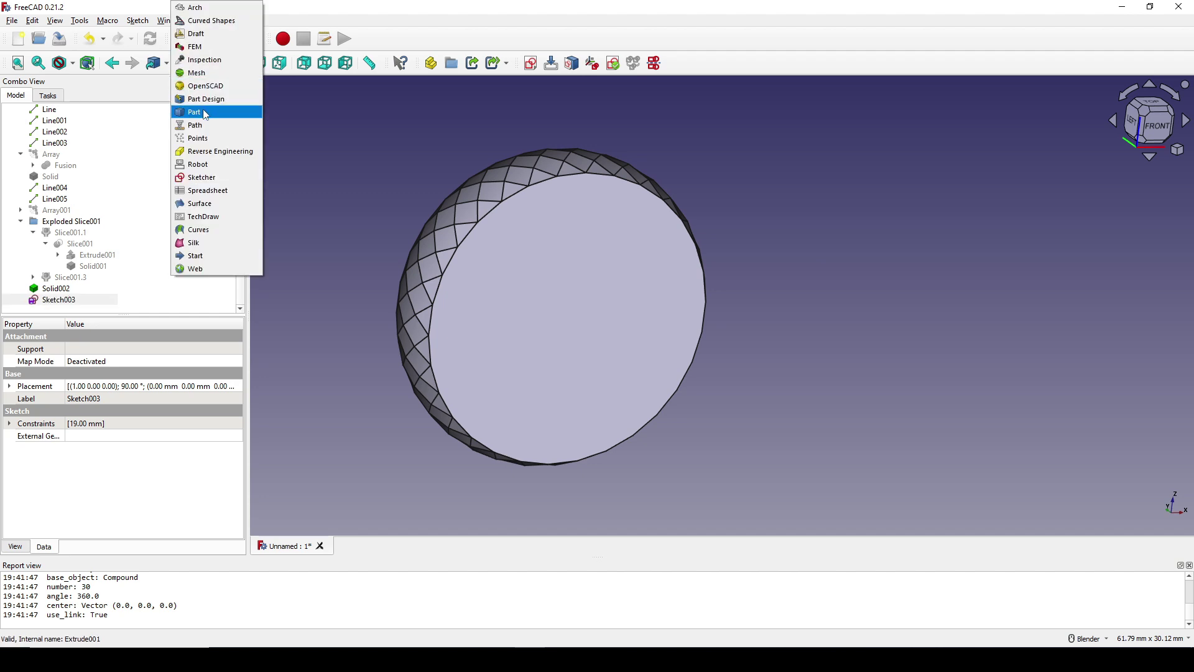
pyautogui.click(204, 114)
pyautogui.click(16, 117)
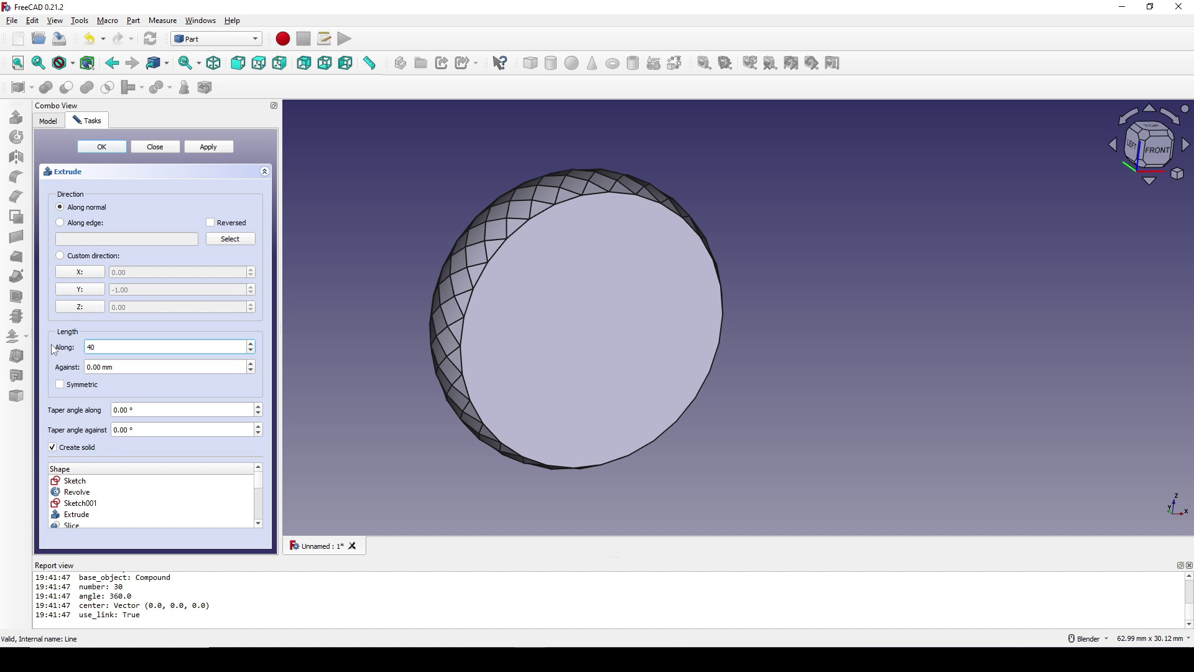
pyautogui.click(82, 386)
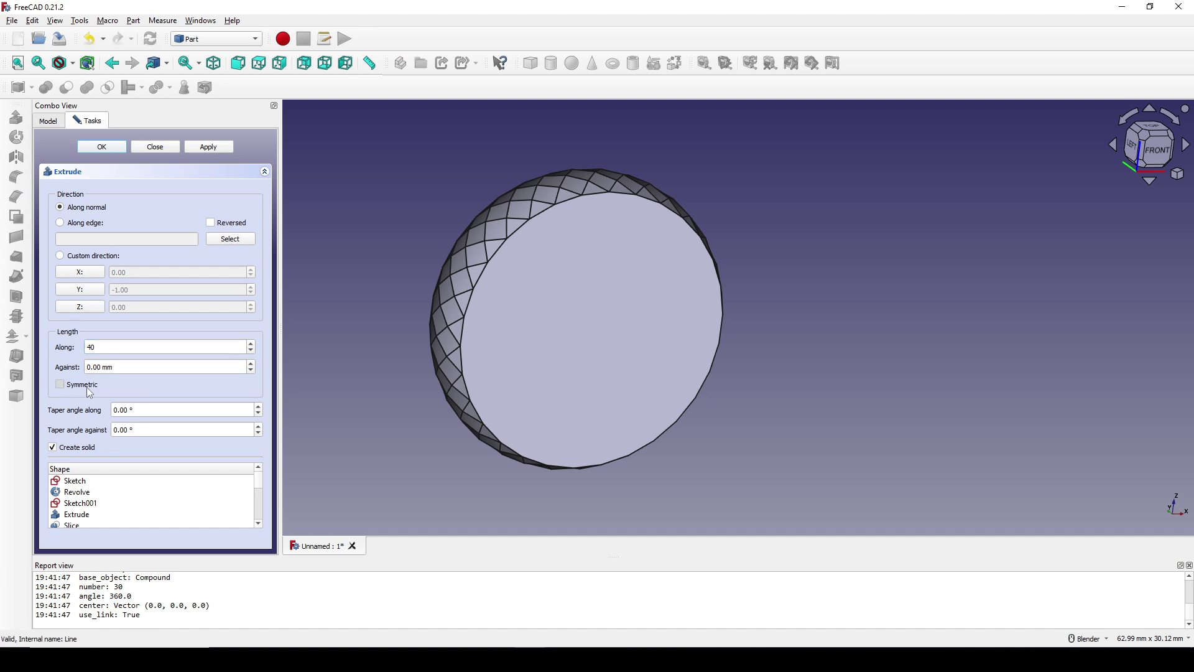
pyautogui.click(102, 146)
# Step: Cut the extruded cylinder out of the faceted solid Solid002 to open up the ring
pyautogui.moveTo(398, 216); pyautogui.dragTo(802, 273, button='middle')
pyautogui.click(823, 268)
pyautogui.scroll(4, 823, 269)
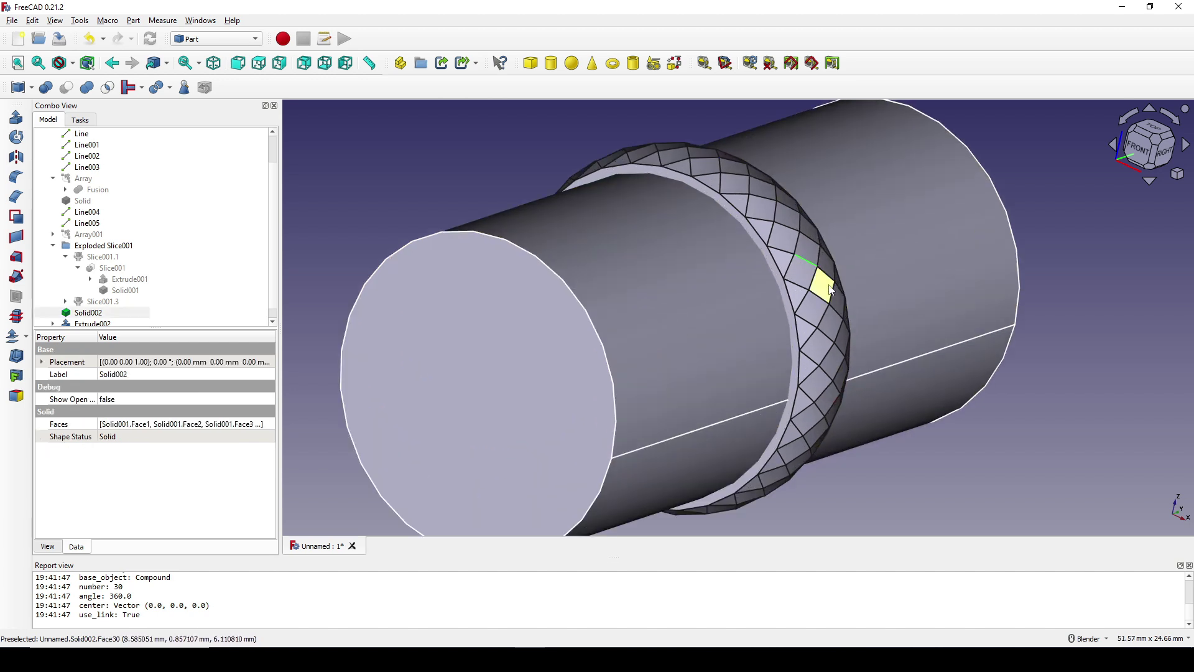
pyautogui.keyDown('ctrl'); pyautogui.click(624, 331); pyautogui.keyUp('ctrl')
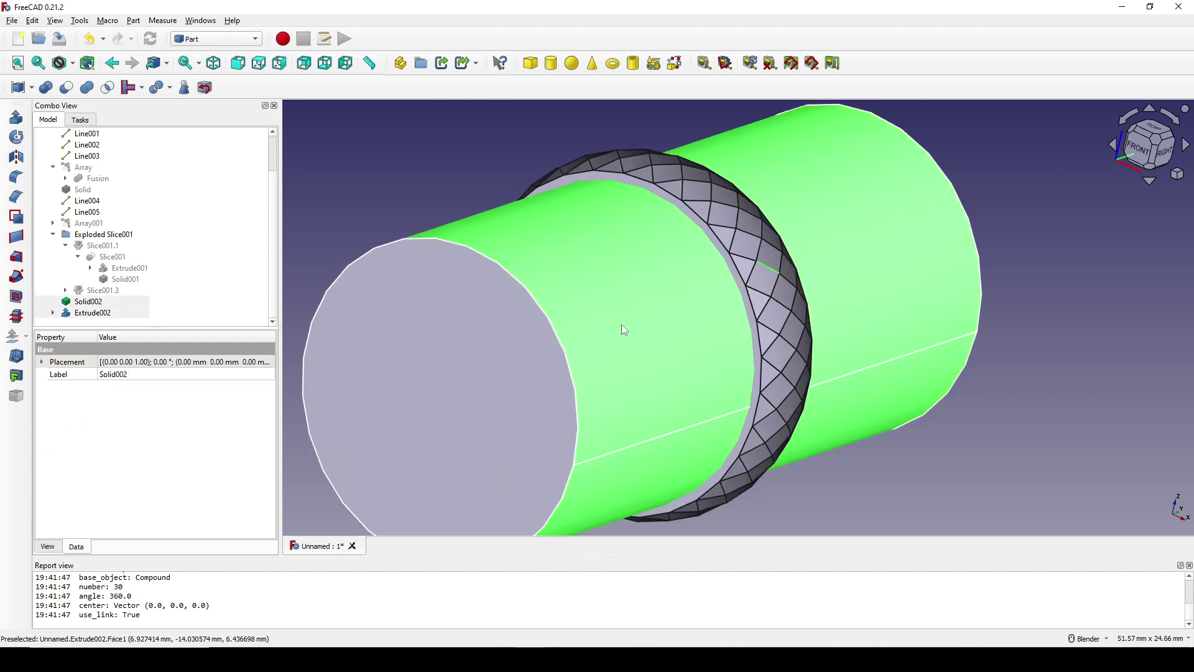
pyautogui.click(66, 87)
pyautogui.moveTo(536, 290); pyautogui.dragTo(573, 297, button='middle')
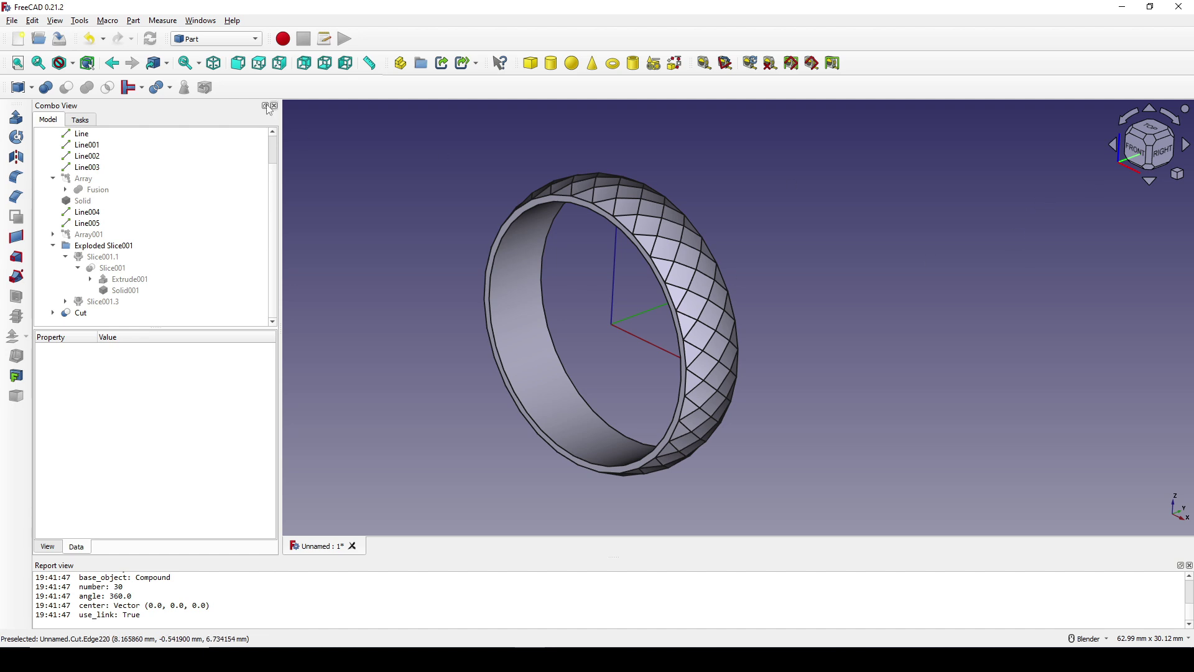
# Step: Create a new sketch on the YZ plane and show the ring in section view
pyautogui.click(235, 39)
pyautogui.click(218, 177)
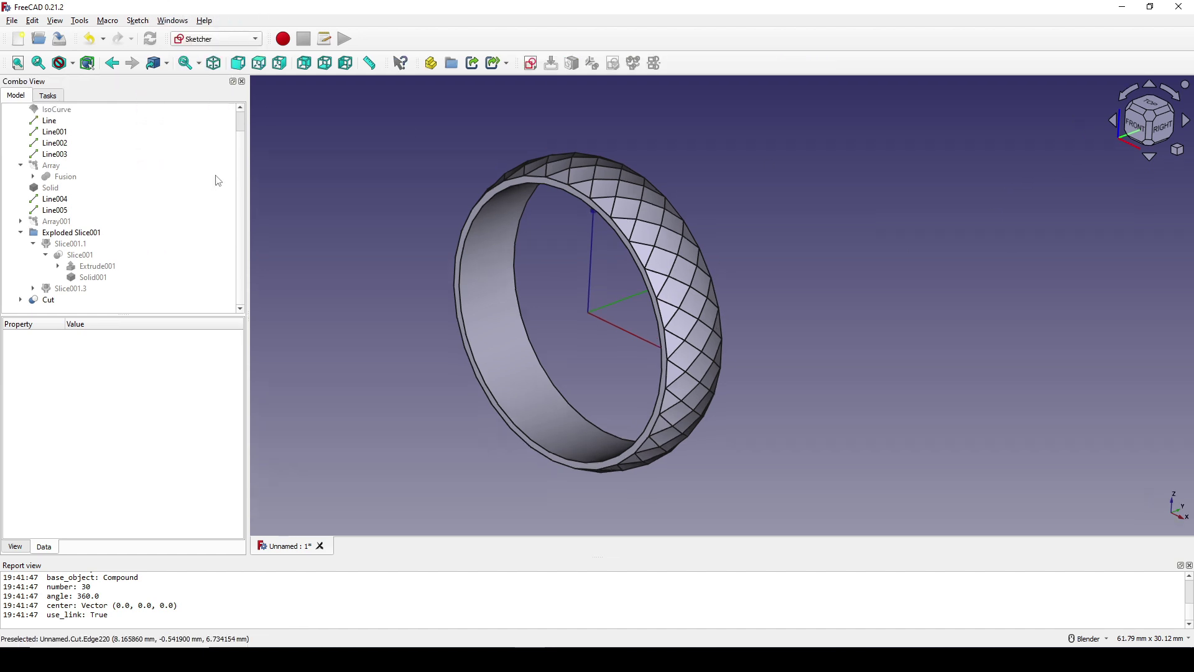
pyautogui.click(530, 63)
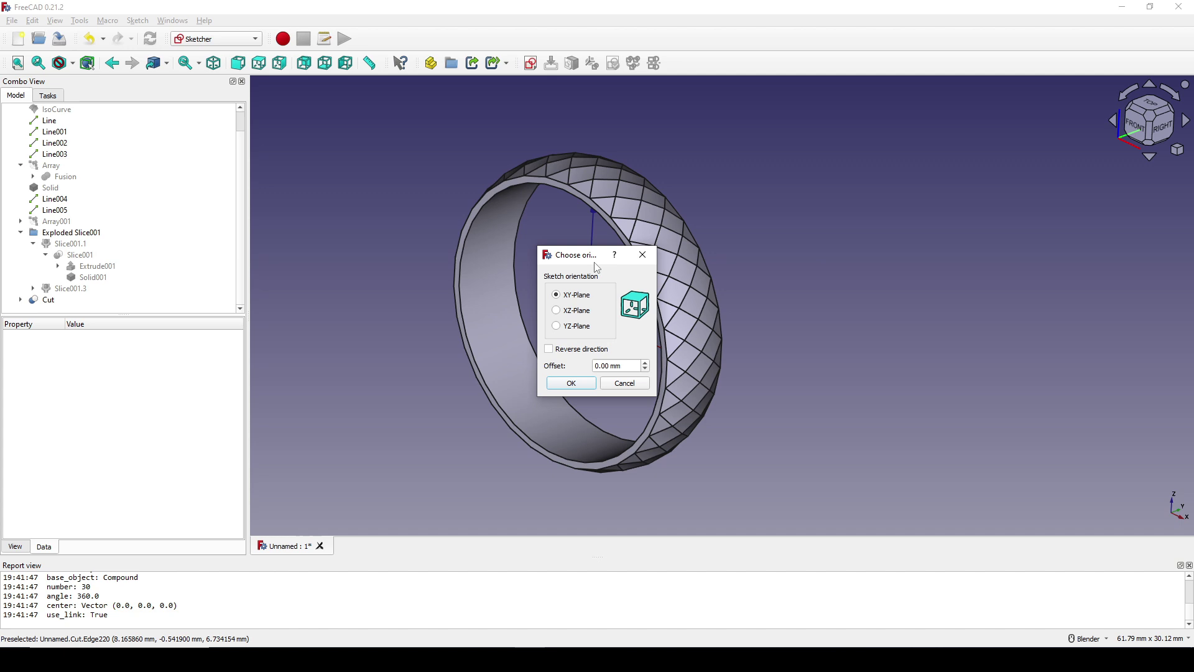
pyautogui.click(571, 310)
pyautogui.click(573, 326)
pyautogui.click(588, 384)
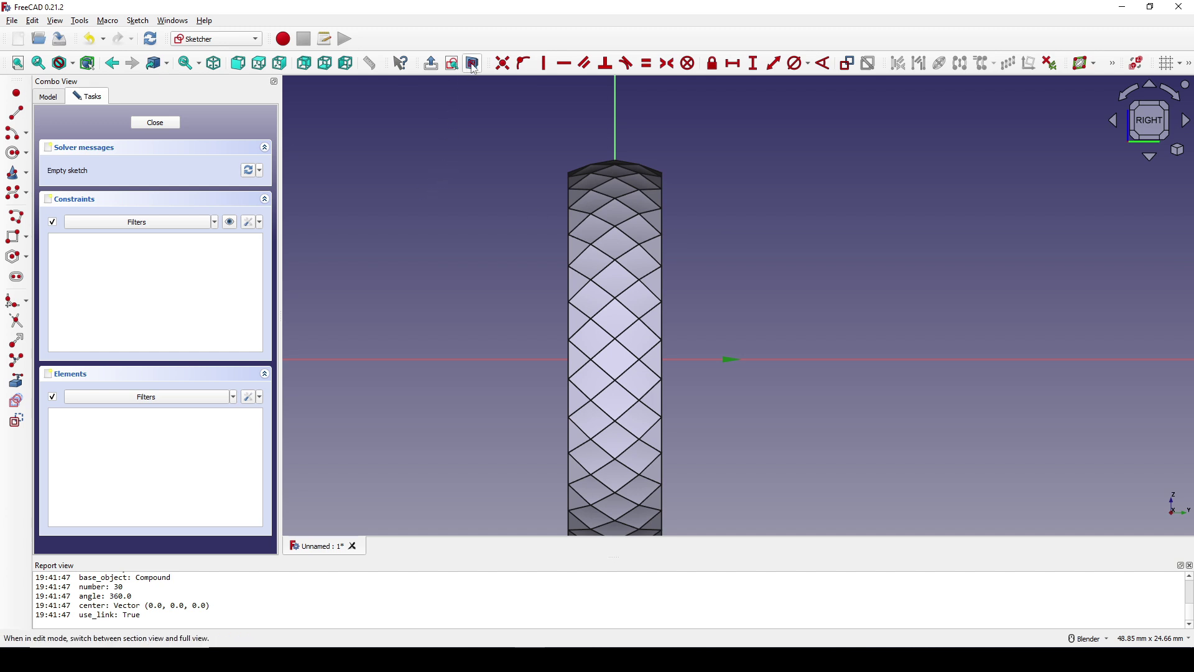
# Step: Link the two vertical side edges of the ring's bore into the sketch as external geometry
pyautogui.scroll(5, 650, 164)
pyautogui.scroll(3, 659, 209)
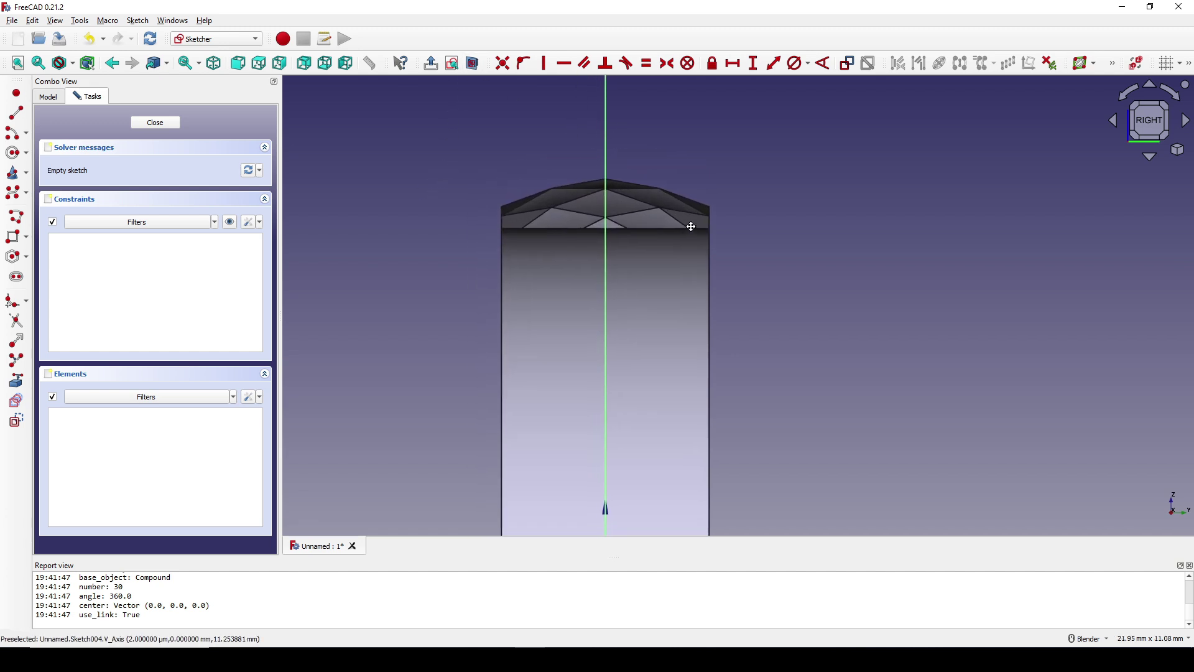
pyautogui.keyDown('shift'); pyautogui.moveTo(701, 207); pyautogui.dragTo(692, 235, button='middle'); pyautogui.keyUp('shift')
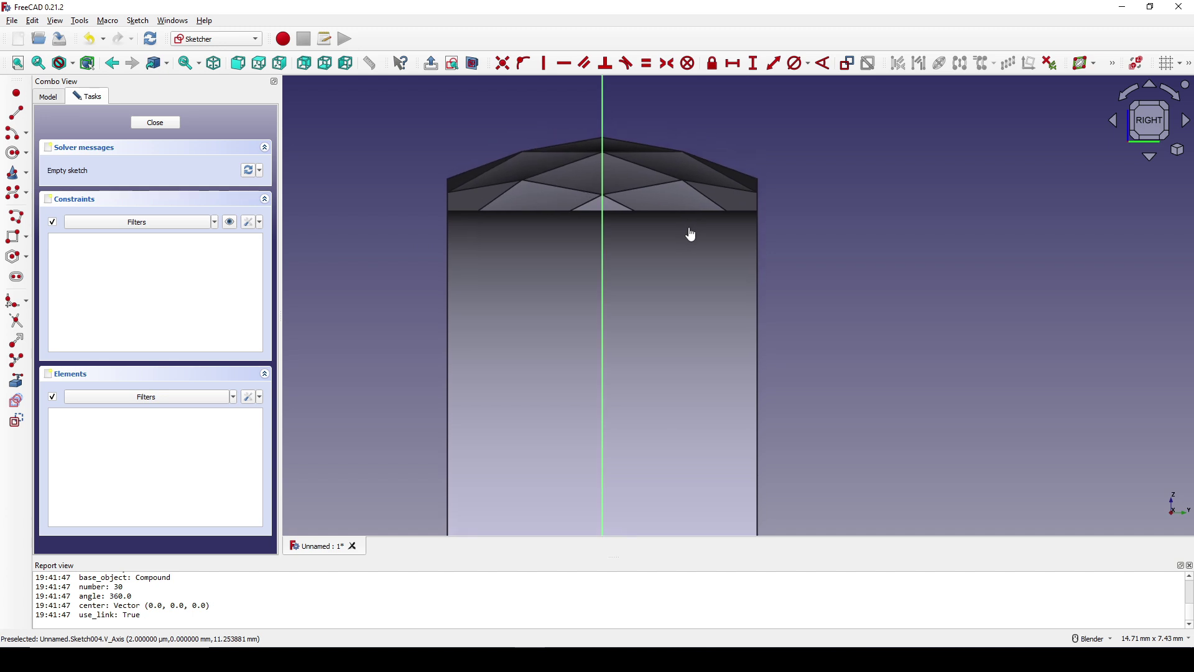
pyautogui.click(16, 381)
pyautogui.click(447, 351)
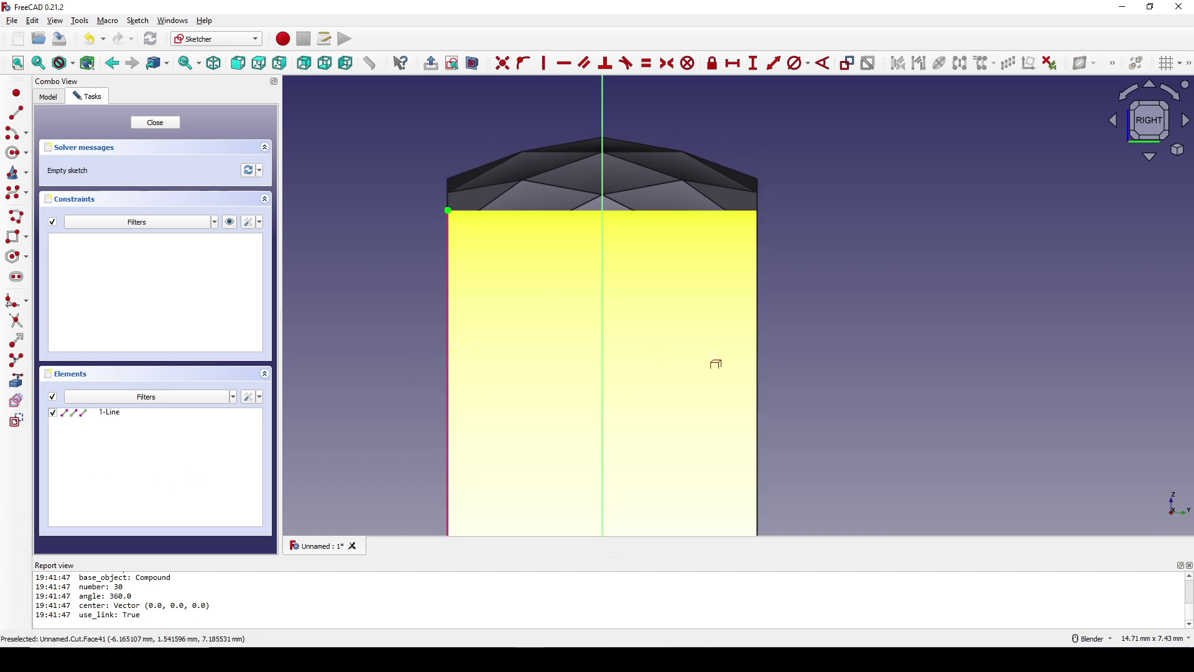
pyautogui.click(758, 364)
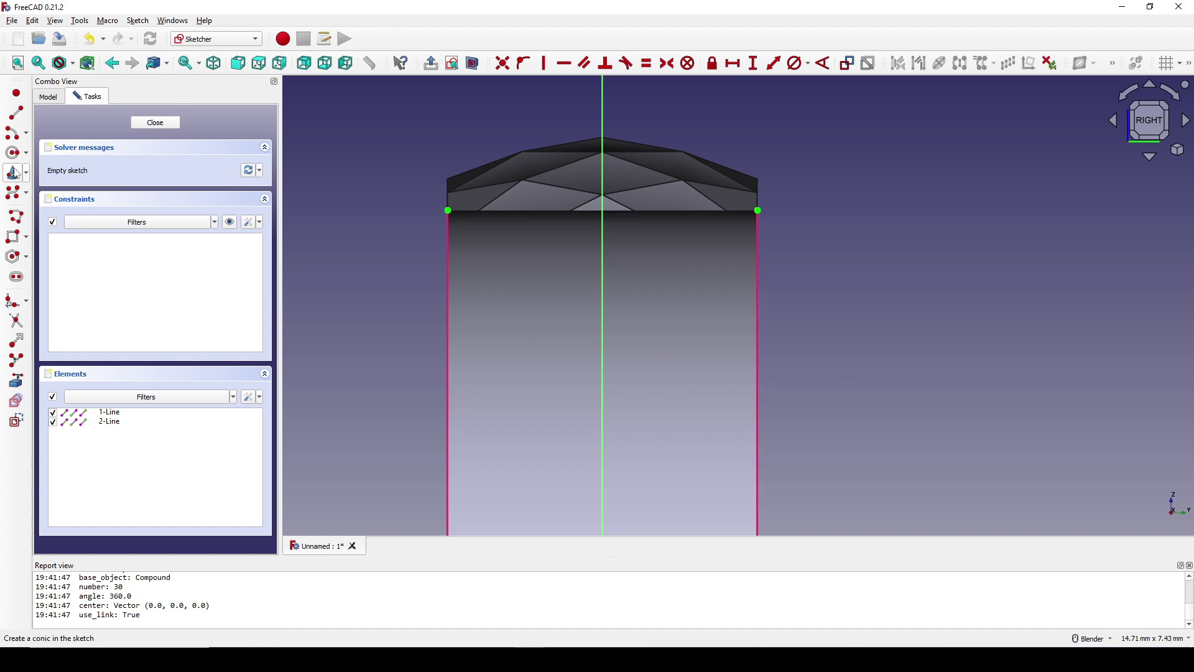
# Step: Draw a line across the band's inner surface joining the upper endpoints of the two external edges
pyautogui.click(16, 114)
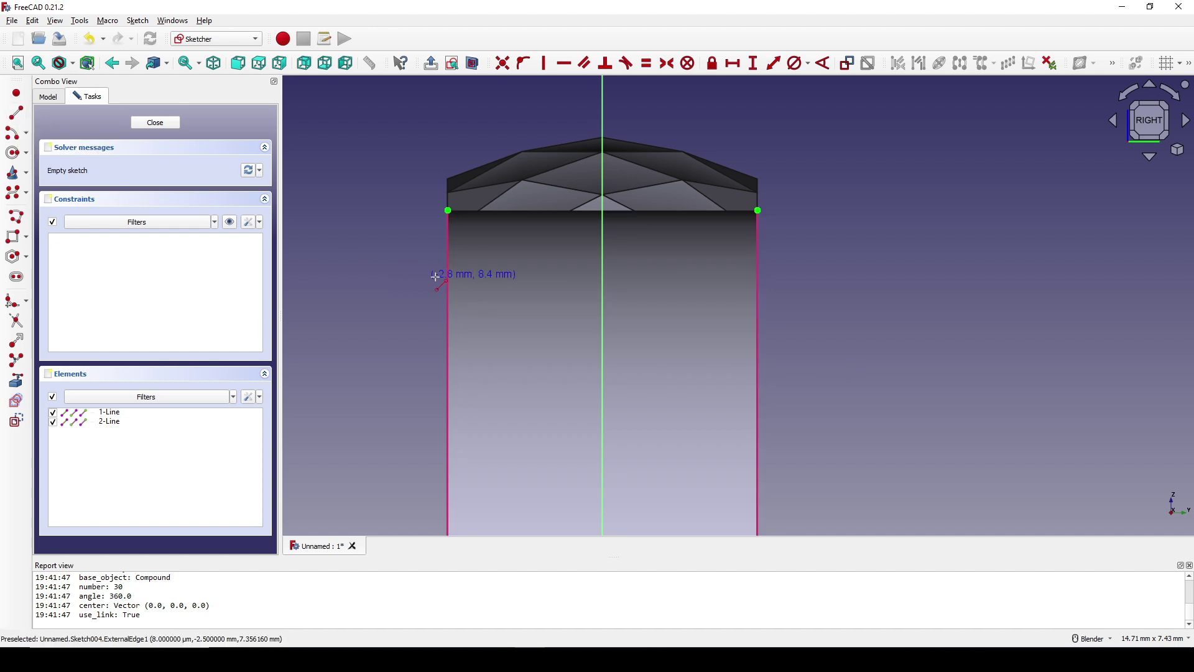
pyautogui.click(448, 210)
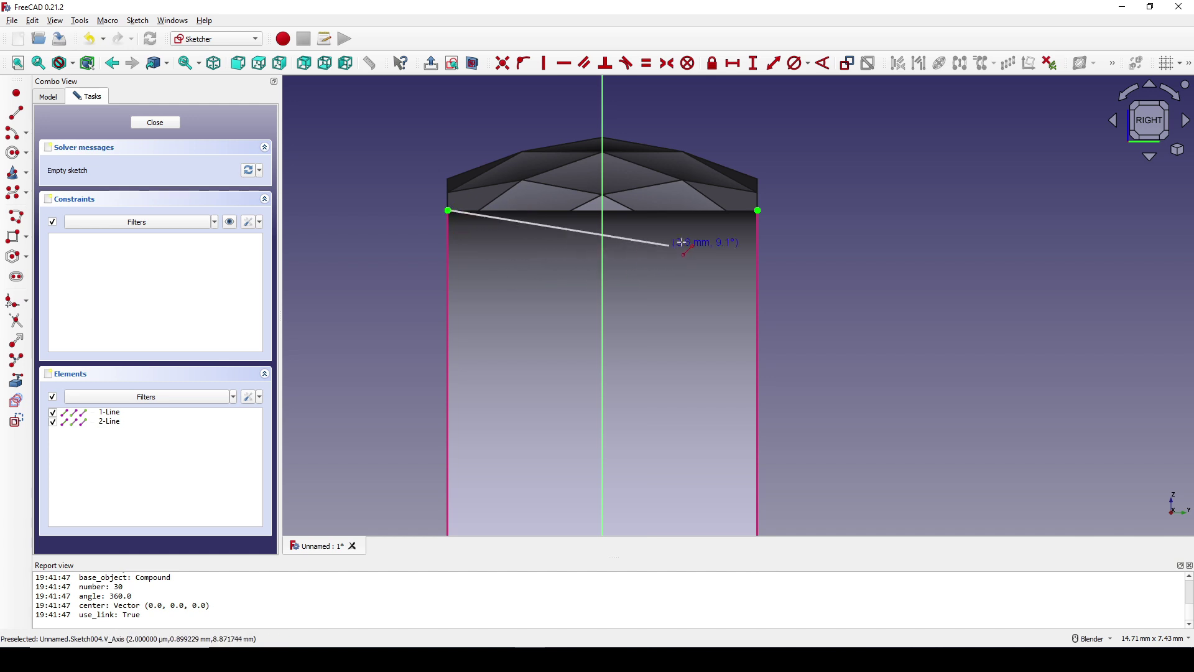
pyautogui.click(758, 212)
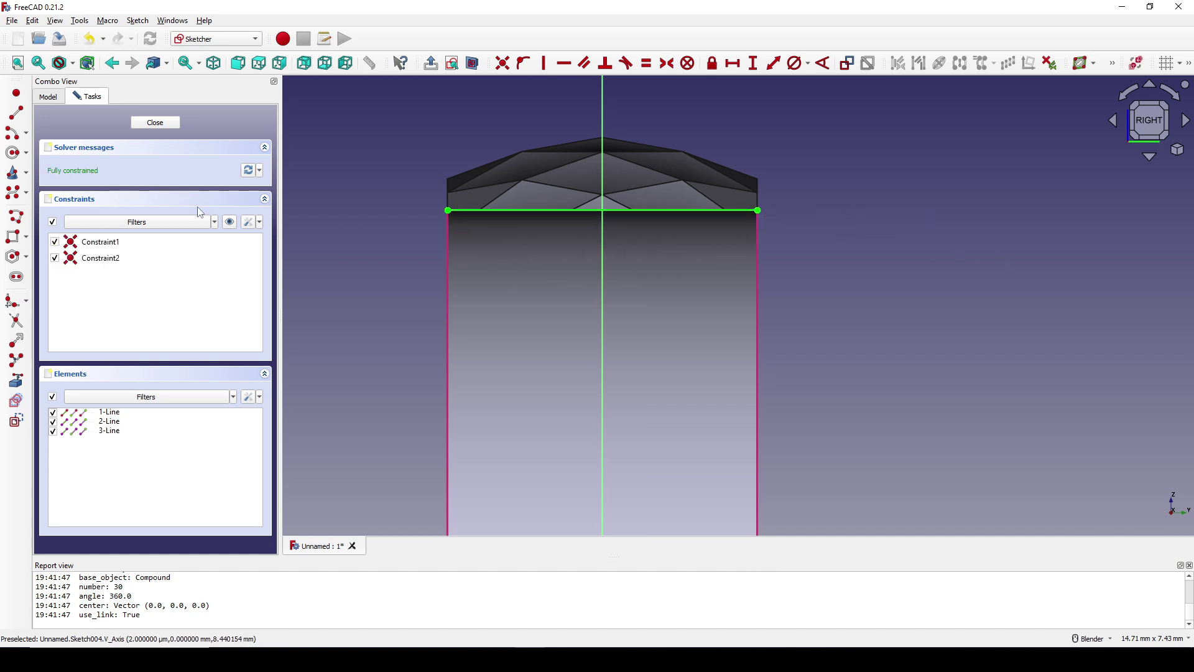
# Step: Draw a line about 0.96 mm long upward from the baseline's left endpoint and constrain it vertical
pyautogui.click(14, 120)
pyautogui.click(447, 209)
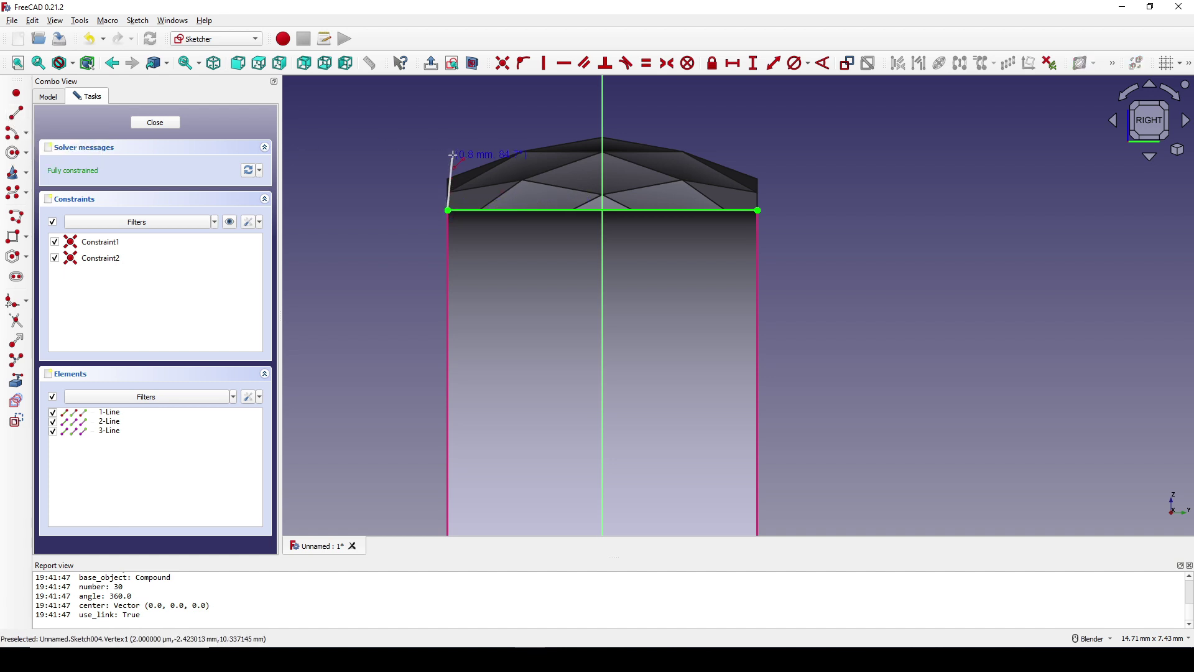
pyautogui.click(451, 151)
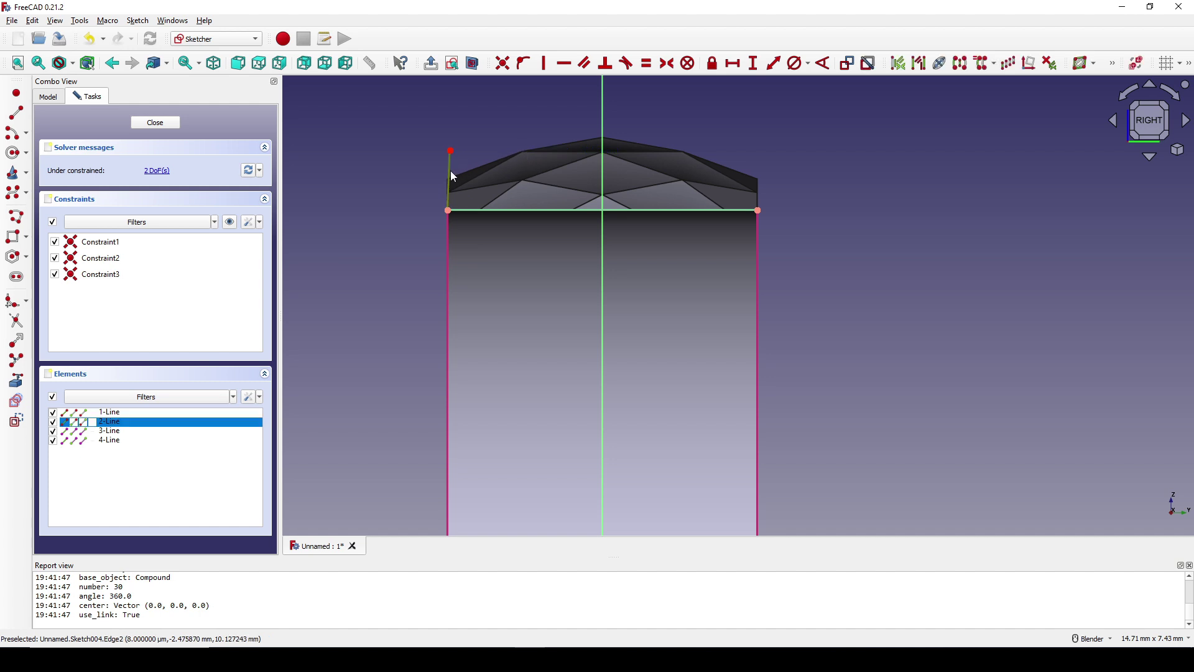
pyautogui.click(543, 65)
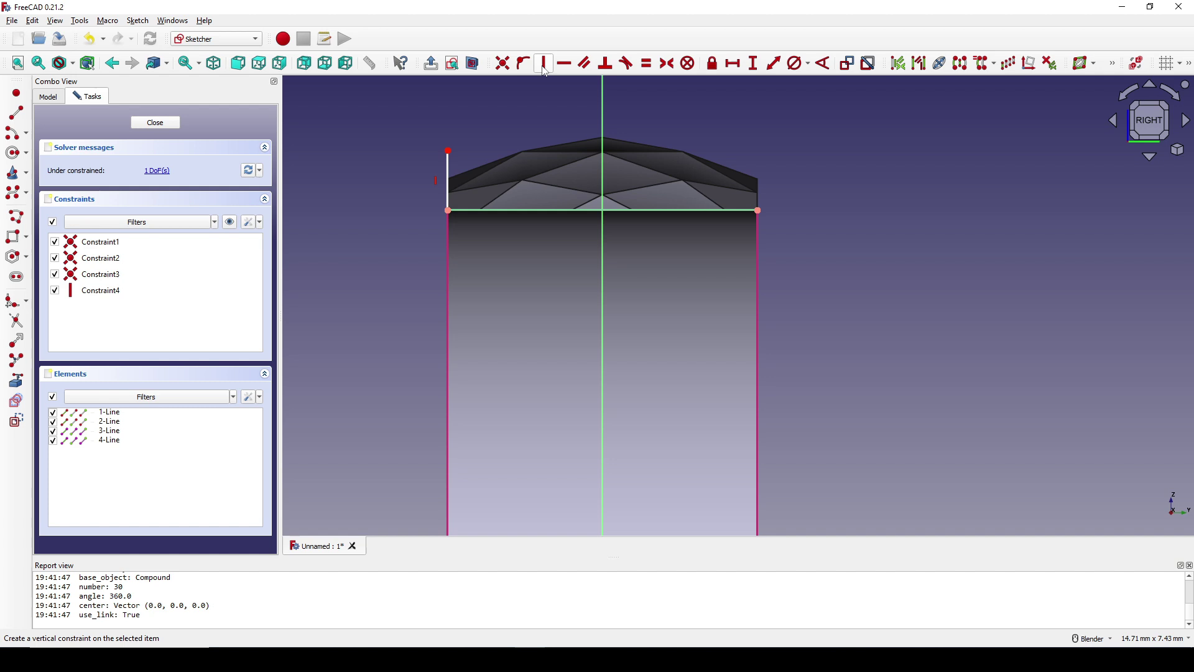
# Step: Constrain the left vertical line's height to 0.75 mm
pyautogui.click(453, 183)
pyautogui.write('i')
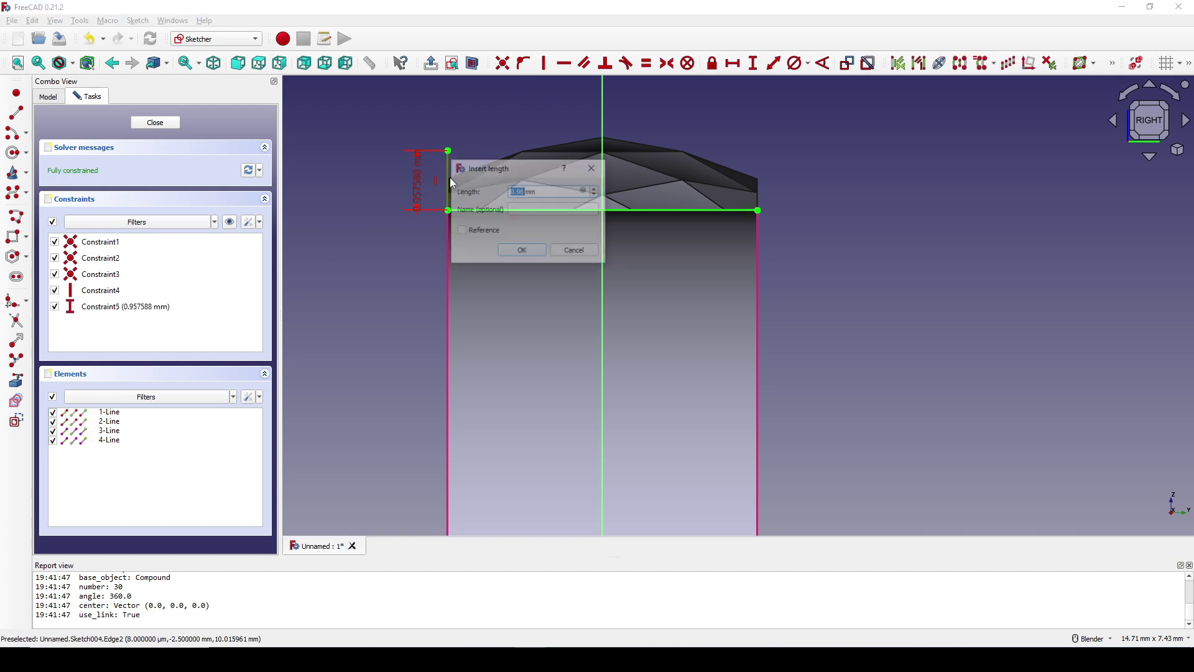
pyautogui.write('.75')
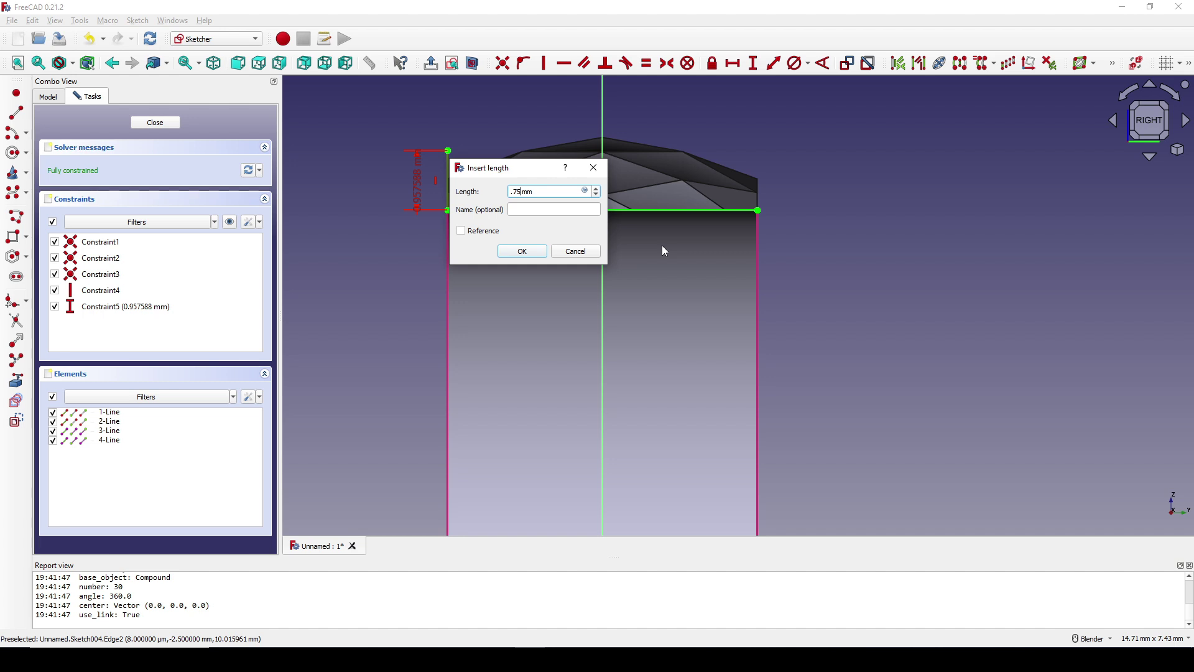
pyautogui.press('Return')
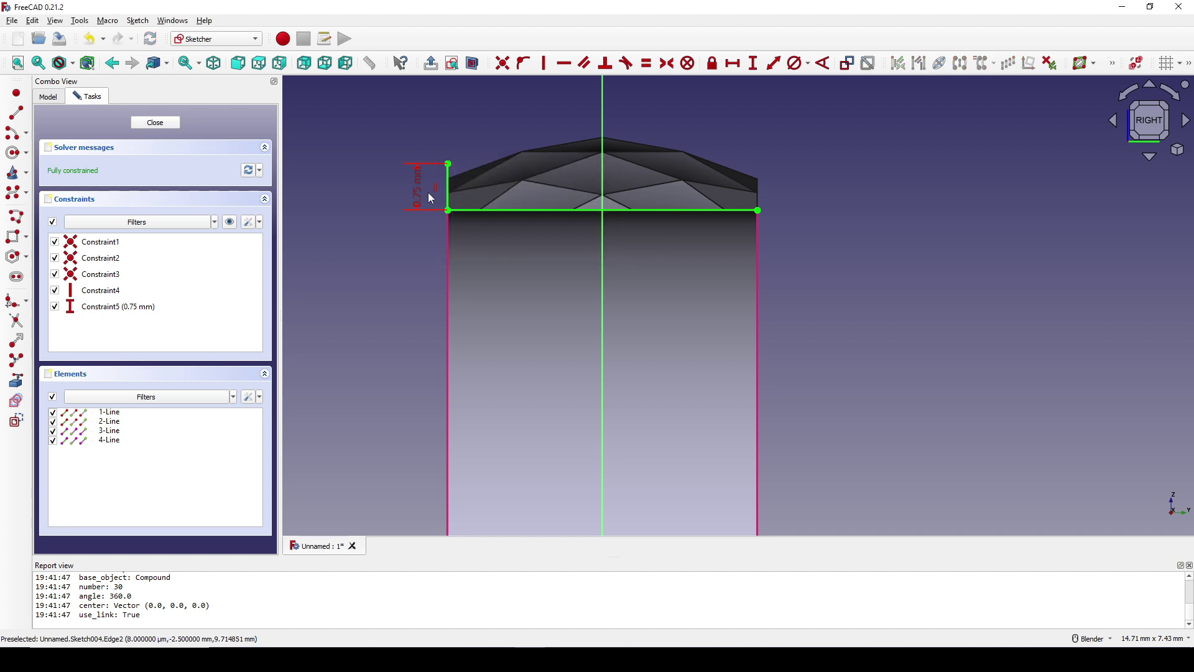
# Step: Draw a horizontal line about 0.86 mm long outward to the left from the top of the 0.75 mm vertical line
pyautogui.moveTo(417, 186); pyautogui.dragTo(425, 130)
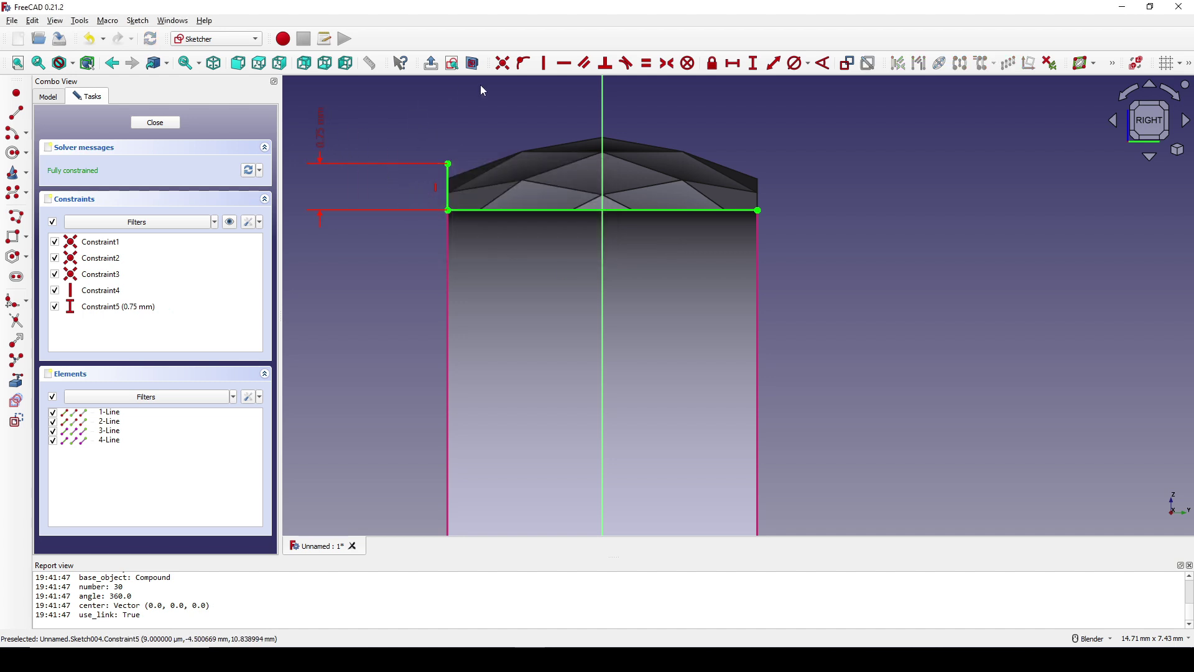
pyautogui.press('g')
pyautogui.press('l')
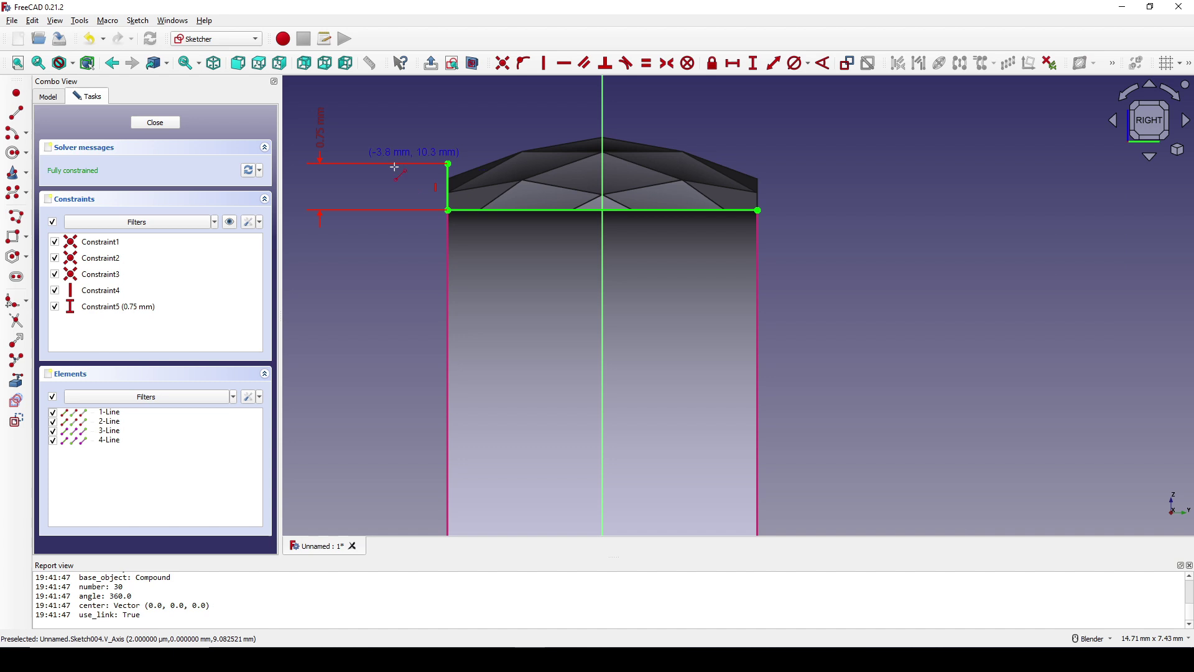
pyautogui.click(448, 164)
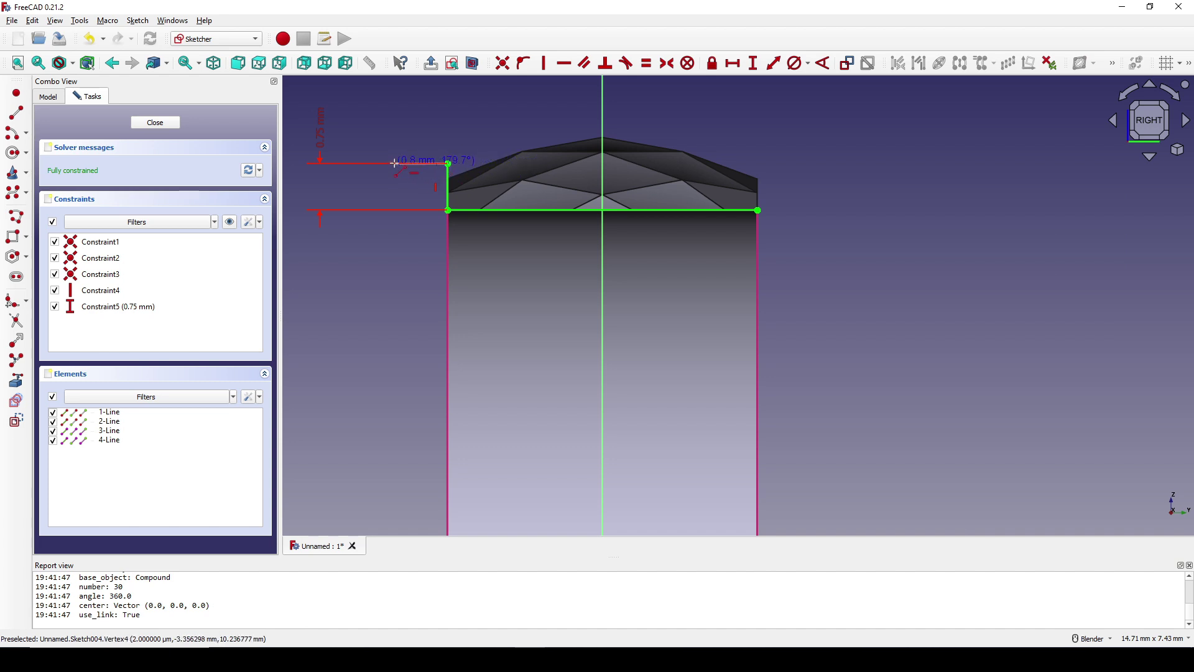
pyautogui.click(396, 163)
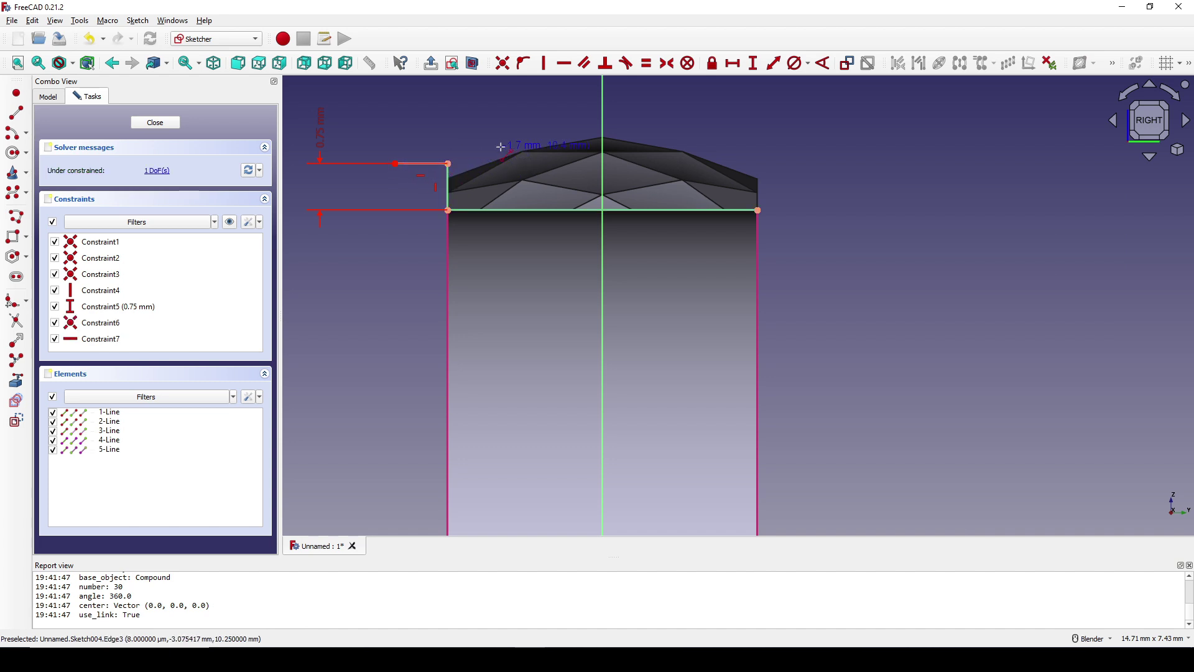
pyautogui.click(413, 165)
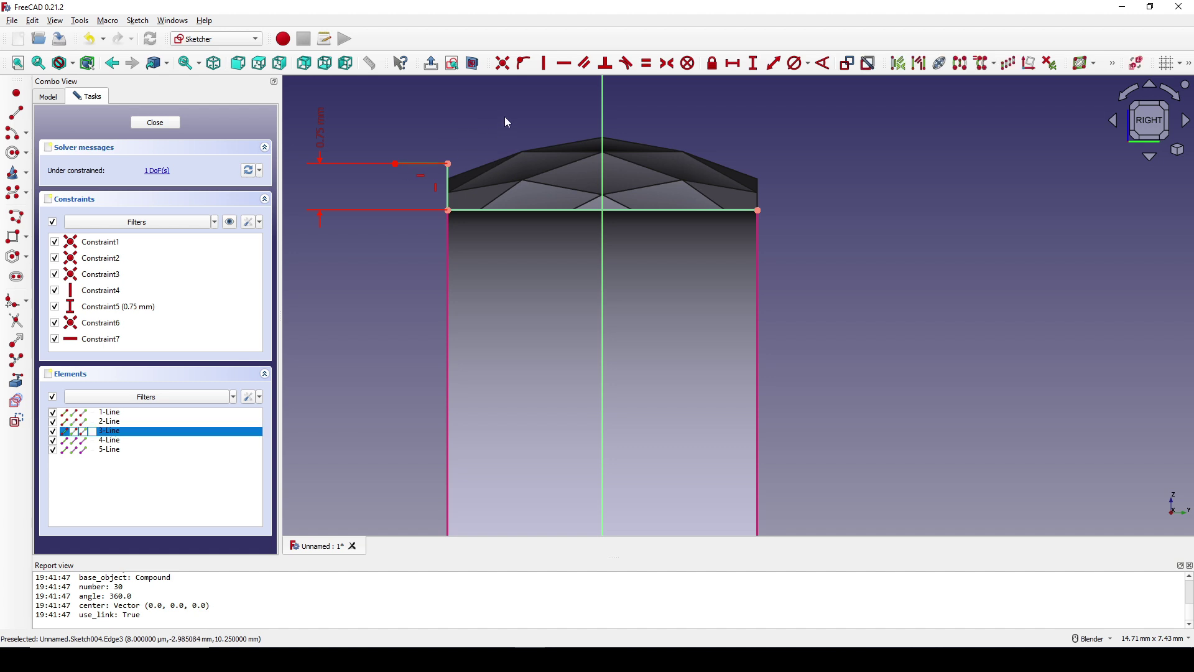
pyautogui.click(577, 69)
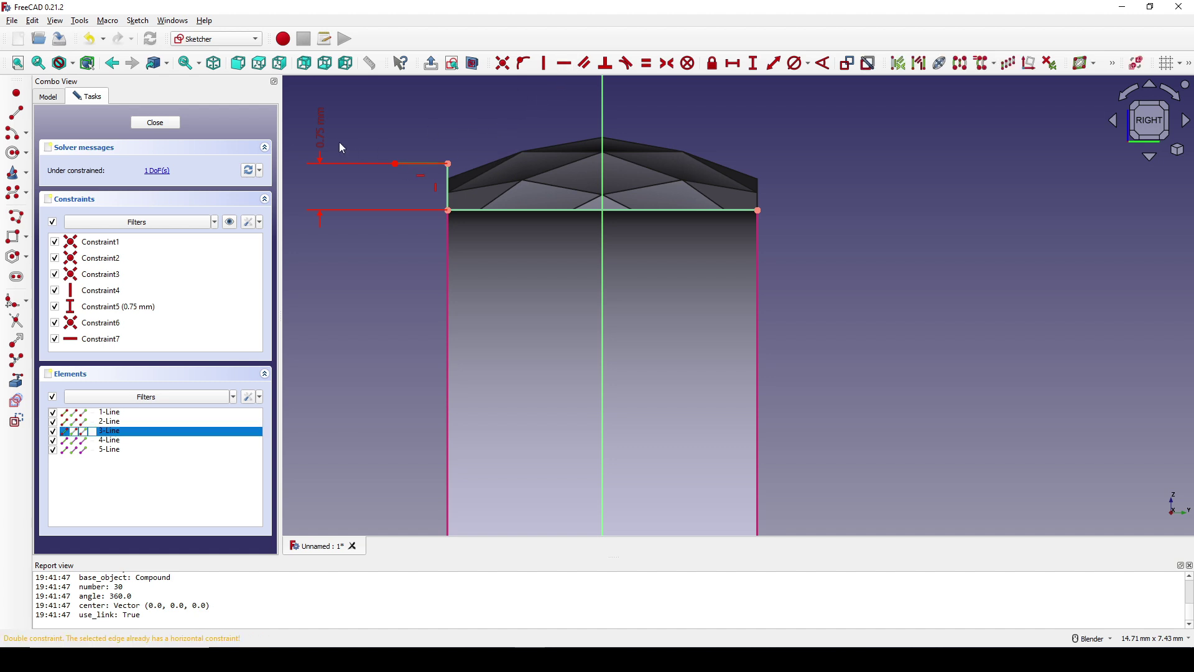
# Step: Constrain the short horizontal line's length to 0.6 mm and place its dimension clear of the outline
pyautogui.moveTo(321, 137); pyautogui.dragTo(435, 126)
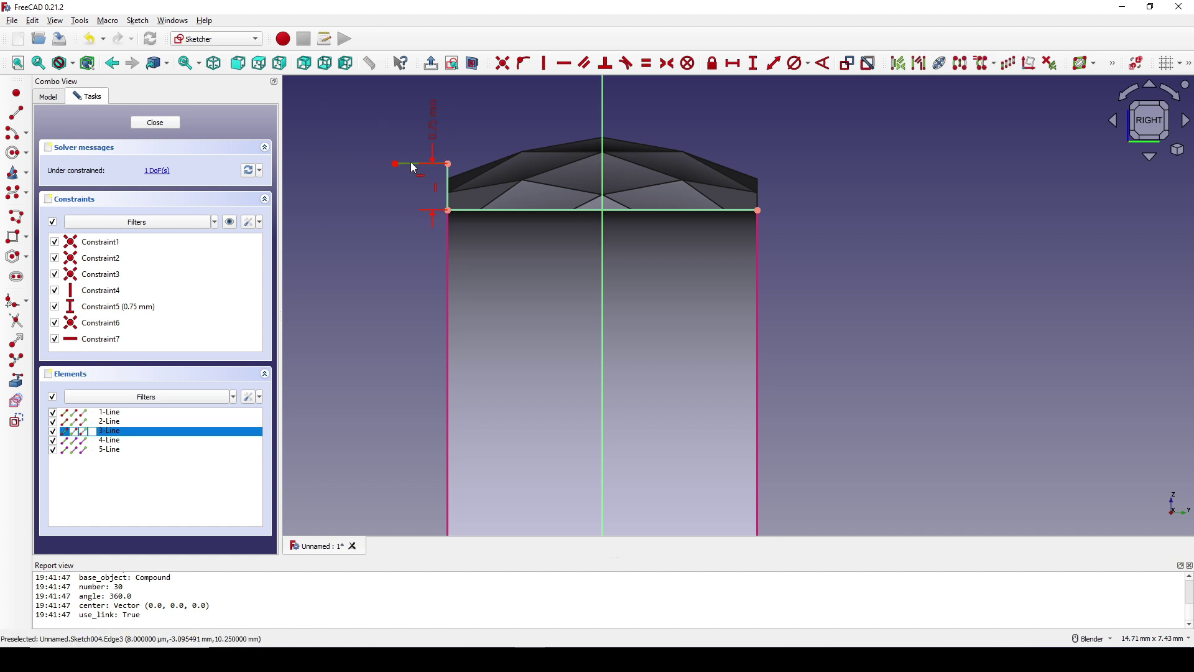
pyautogui.press('l')
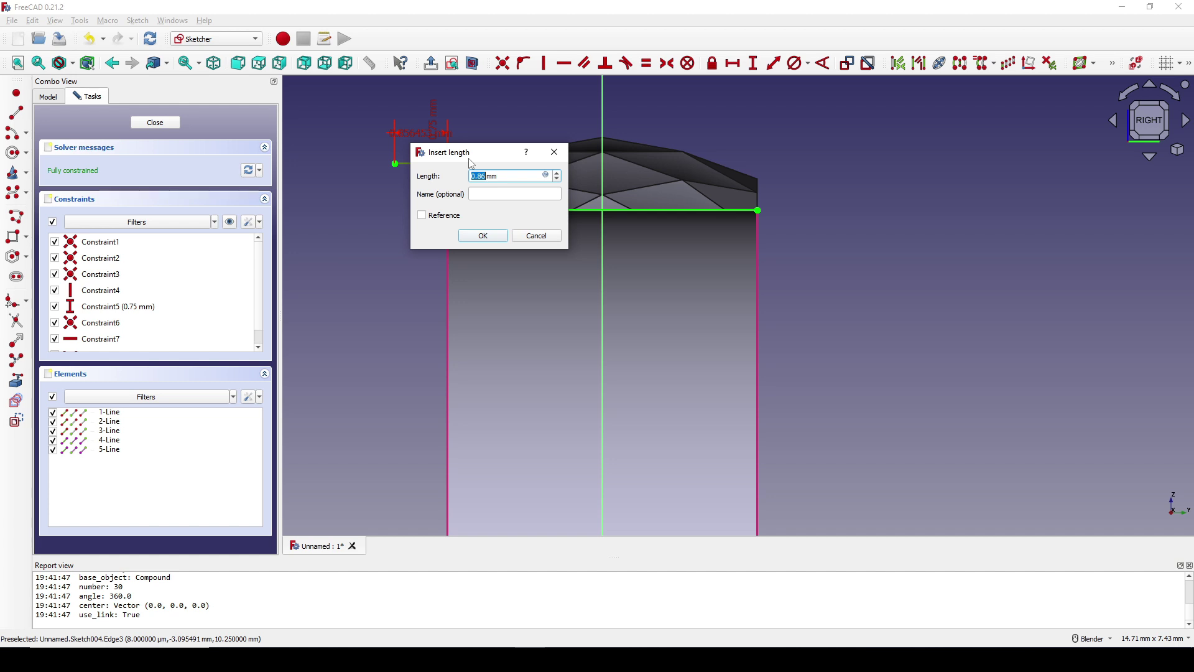
pyautogui.write('.6')
pyautogui.press('Return')
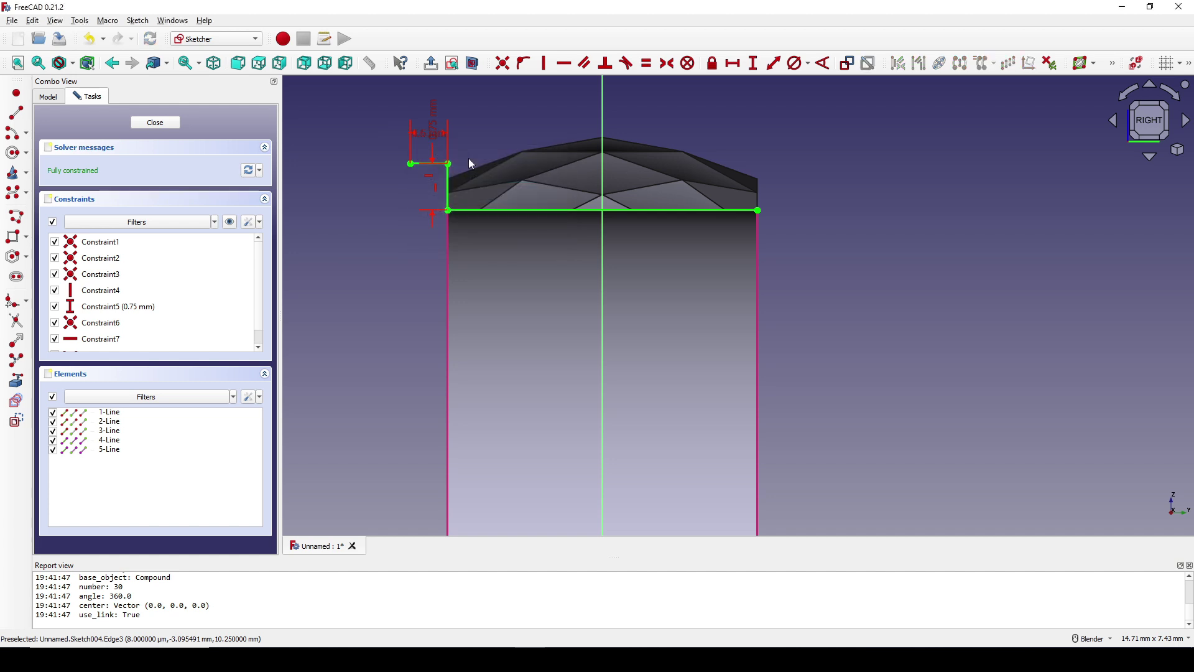
pyautogui.moveTo(418, 133); pyautogui.dragTo(356, 132)
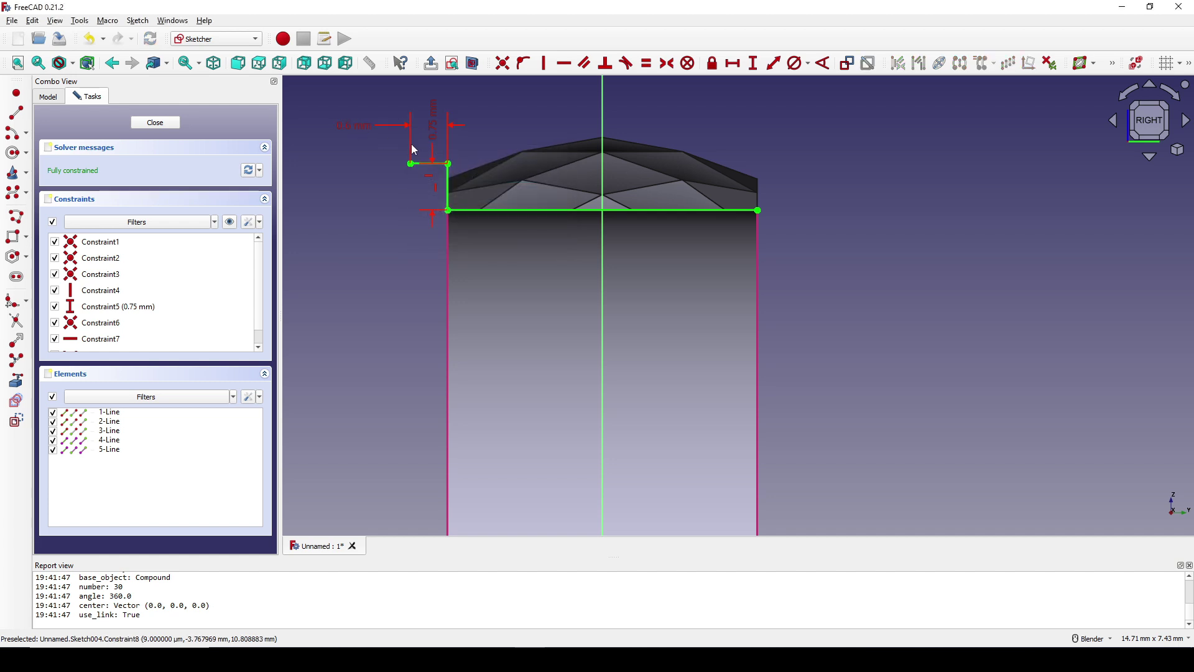
# Step: Draw a vertical line about 1.4 mm long downward from the outer end of the 0.6 mm line
pyautogui.keyDown('shift'); pyautogui.moveTo(415, 149); pyautogui.dragTo(445, 149, button='middle'); pyautogui.keyUp('shift')
pyautogui.click(16, 112)
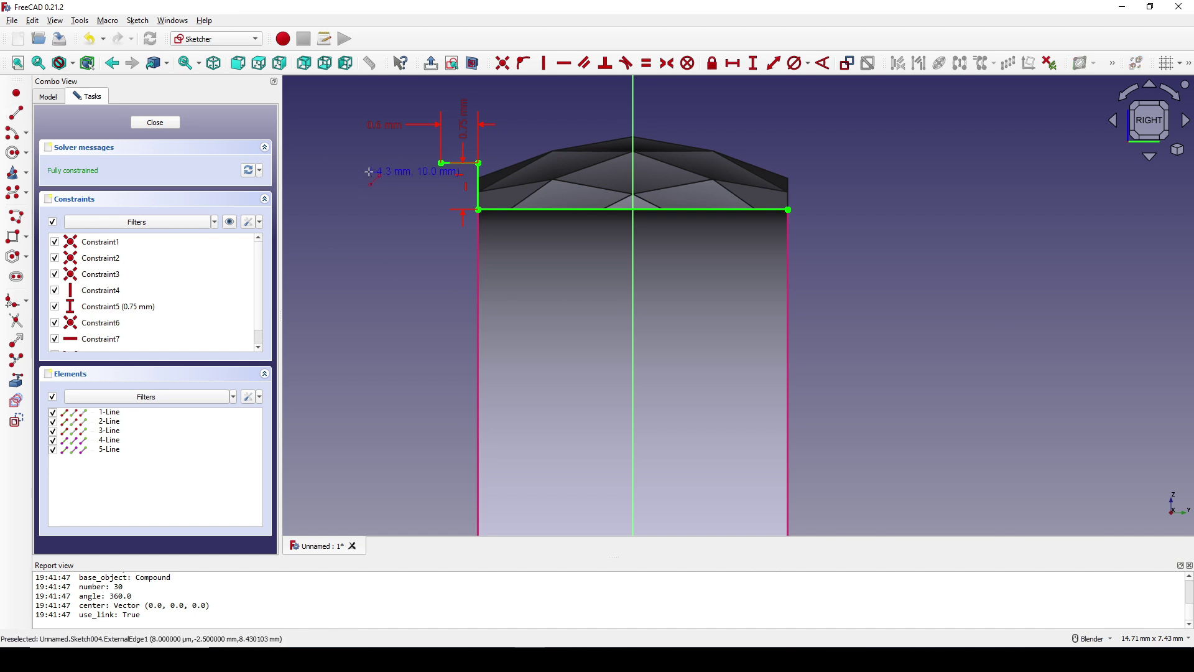
pyautogui.click(441, 163)
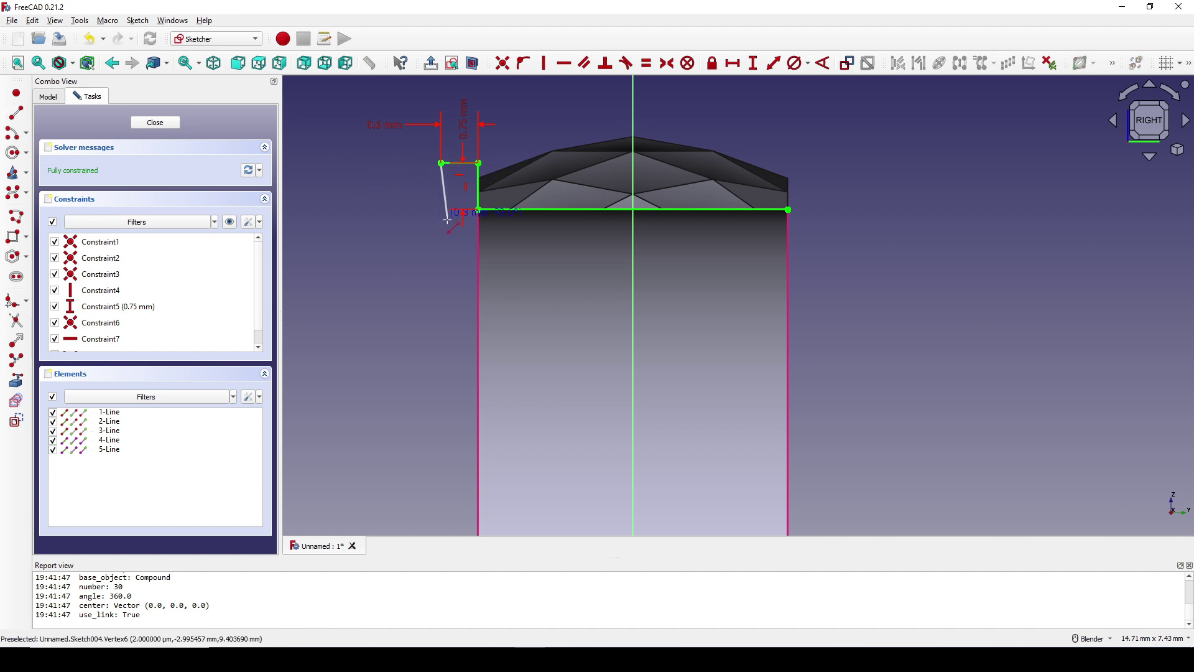
pyautogui.click(441, 252)
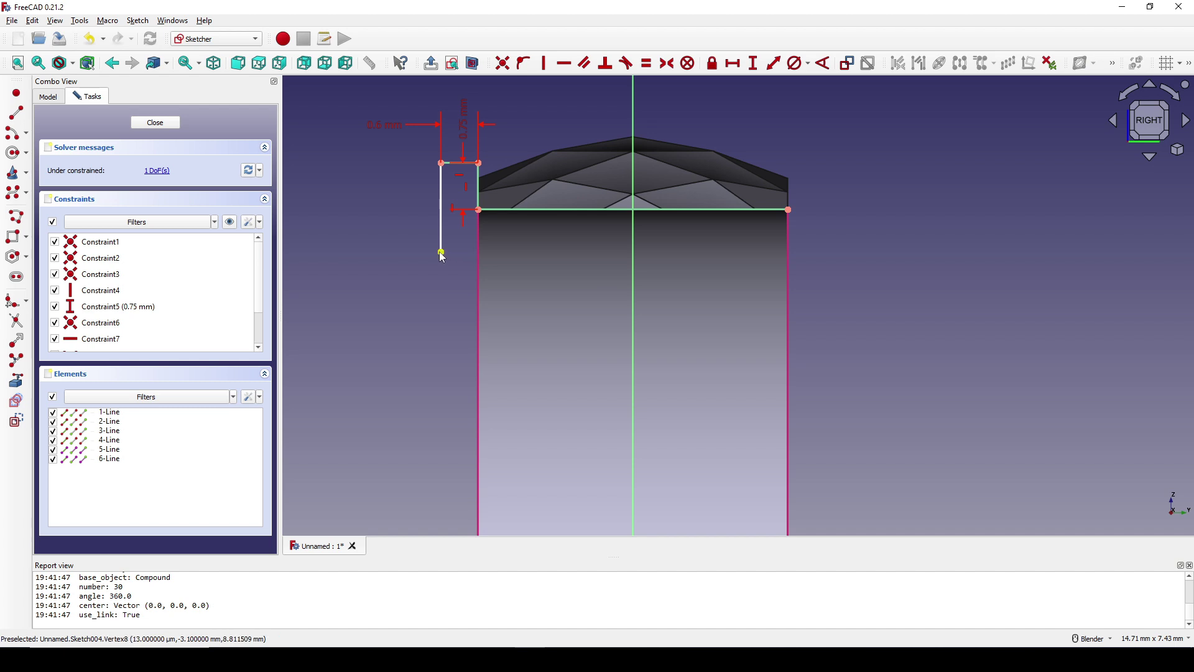
# Step: Constrain the outer vertical line's lower endpoint to lie 0.4 mm below the baseline and place the dimension clear of the outline
pyautogui.click(442, 252)
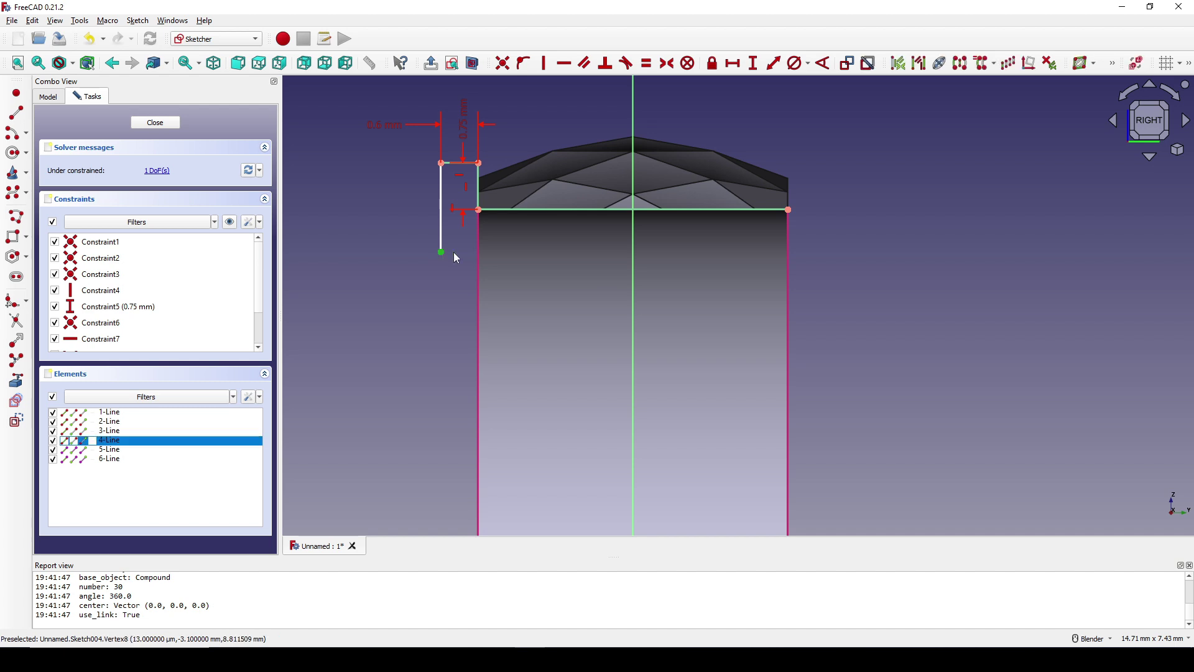
pyautogui.click(525, 210)
pyautogui.write('kd0.4')
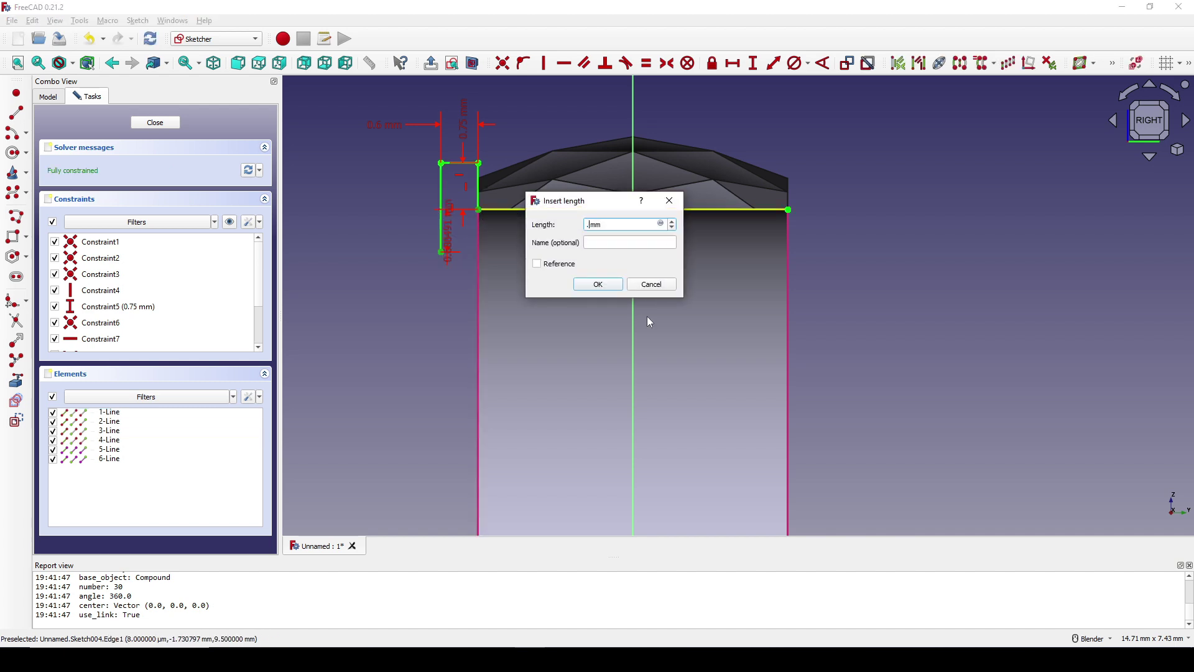
pyautogui.press('Return')
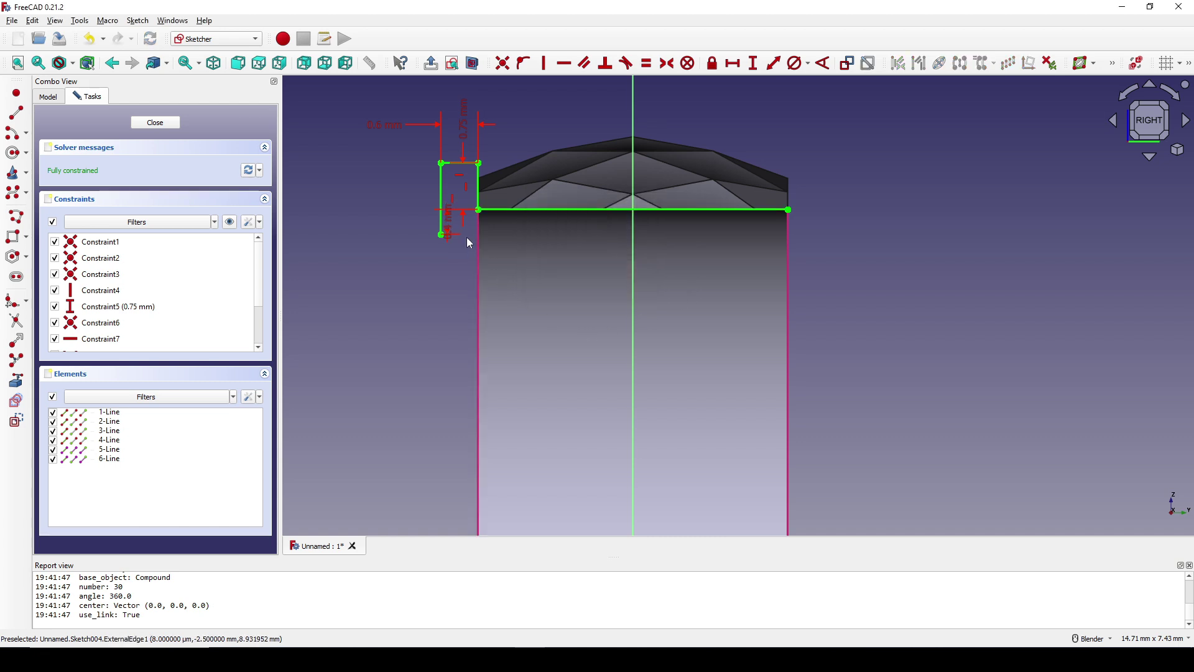
pyautogui.moveTo(449, 220); pyautogui.dragTo(355, 304)
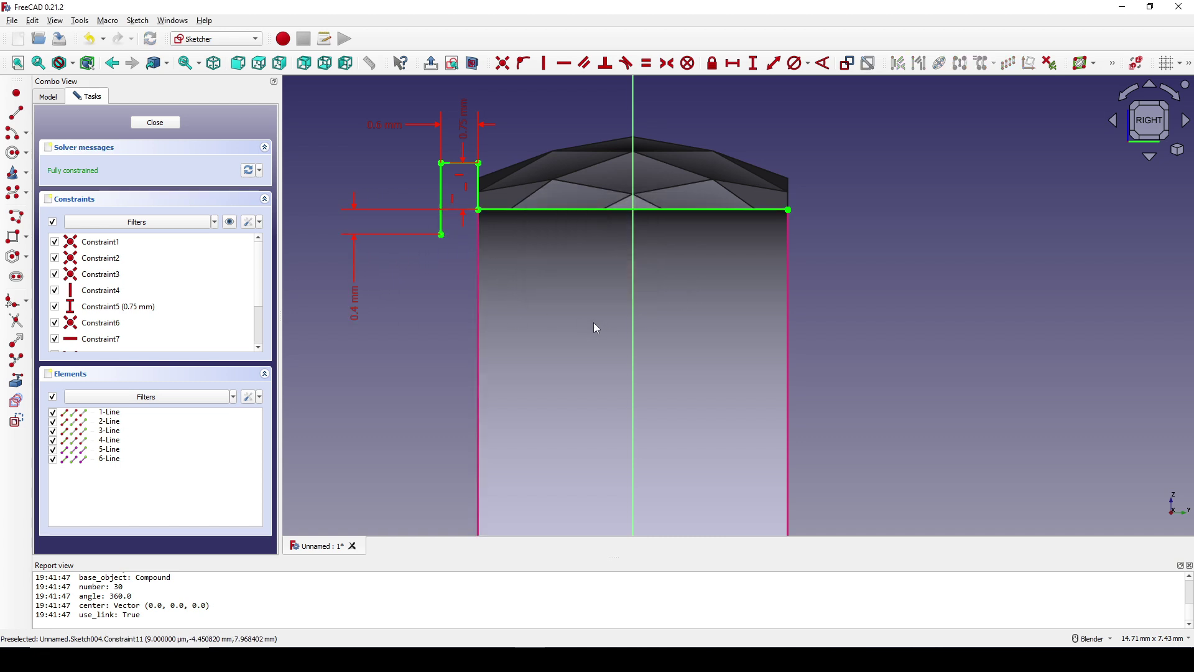
# Step: Draw a downward-bulging arc by endpoints and rim point, from the outer vertical line's lower end to beyond the band's right edge
pyautogui.click(25, 133)
pyautogui.click(68, 142)
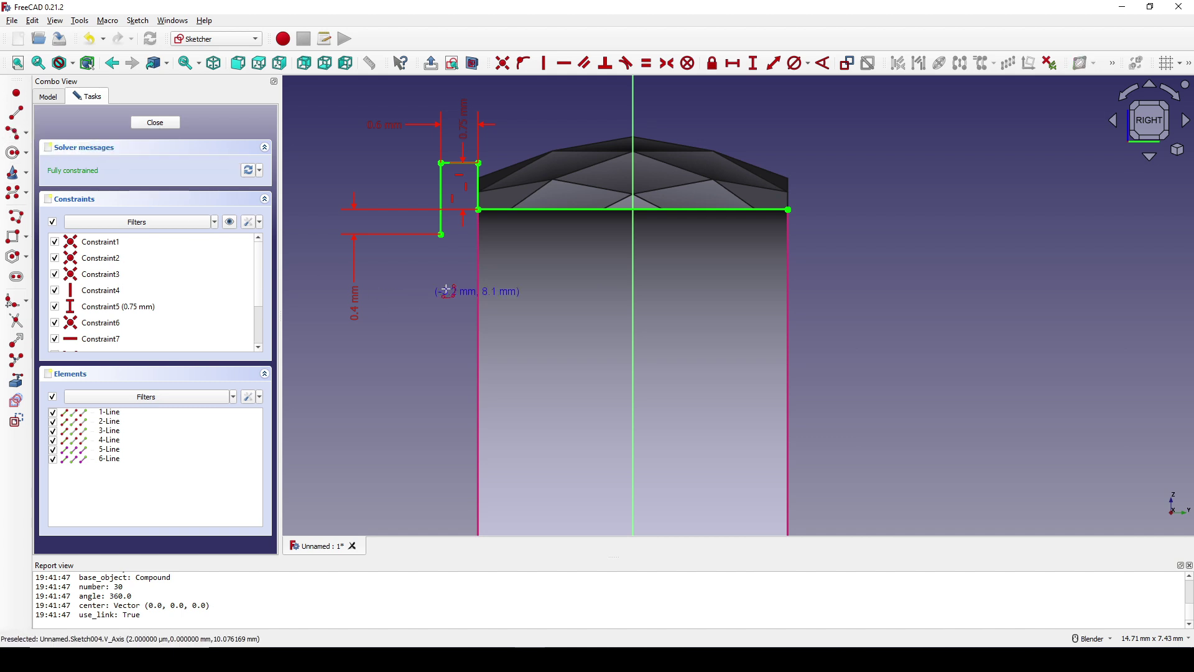
pyautogui.click(441, 234)
pyautogui.click(818, 236)
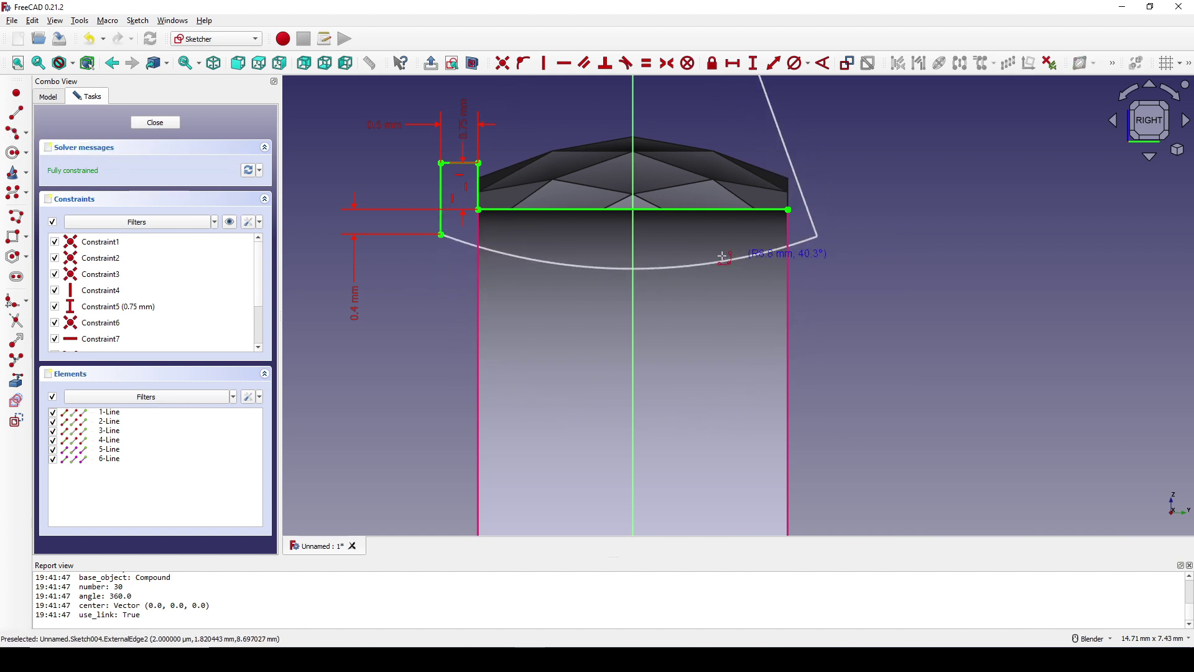
pyautogui.click(697, 267)
pyautogui.rightClick(778, 261)
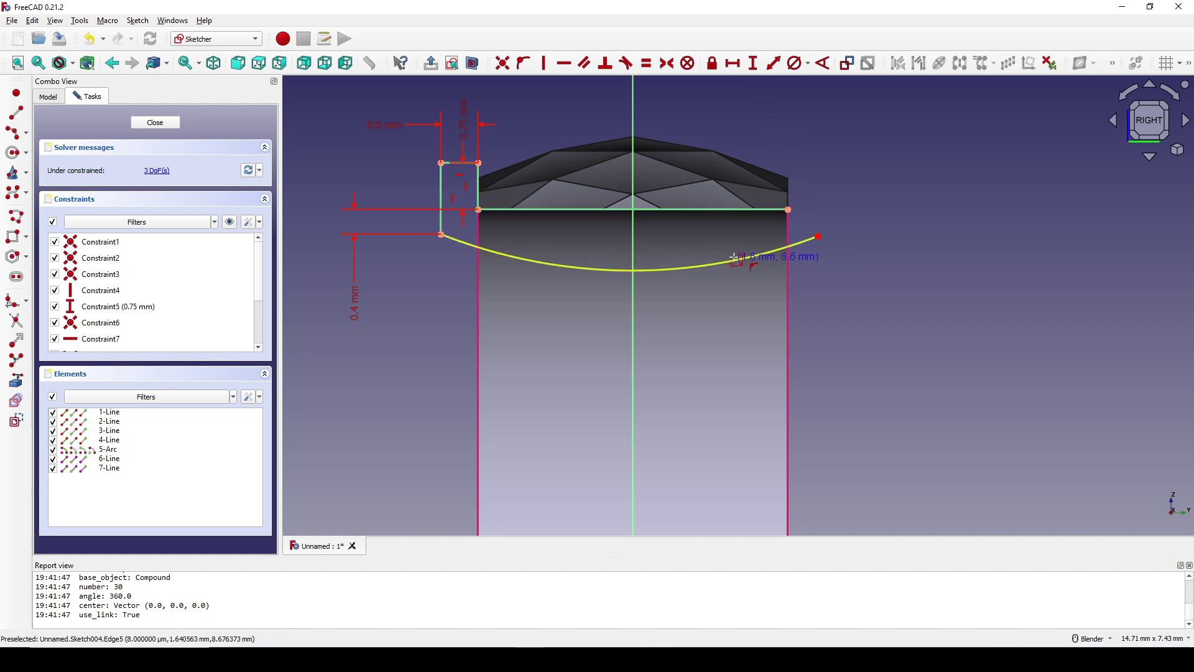
# Step: Constrain the arc's centre point onto the sketch's vertical axis
pyautogui.scroll(-4, 734, 245)
pyautogui.scroll(-3, 701, 238)
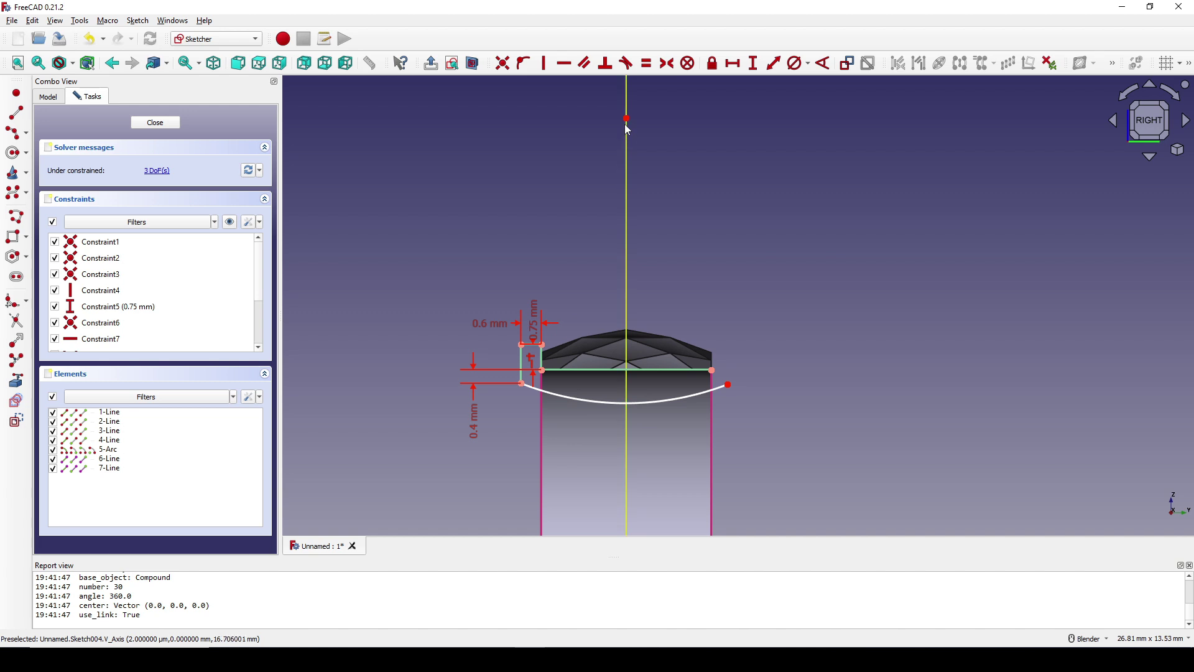
pyautogui.click(627, 119)
pyautogui.click(625, 174)
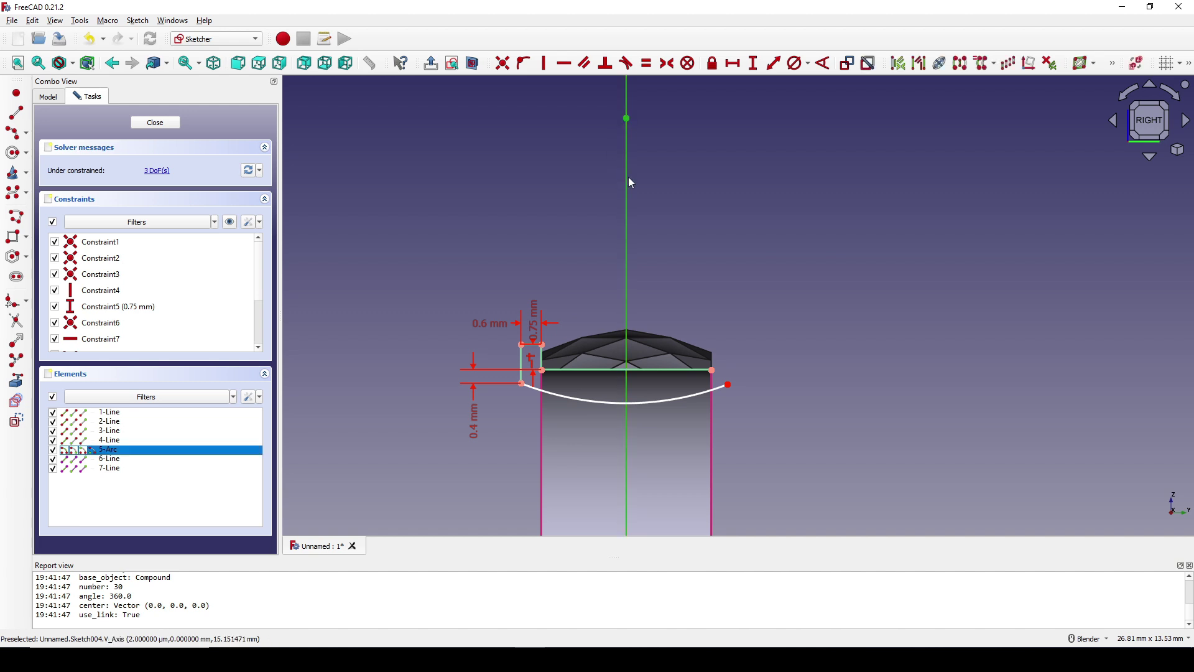
pyautogui.click(524, 63)
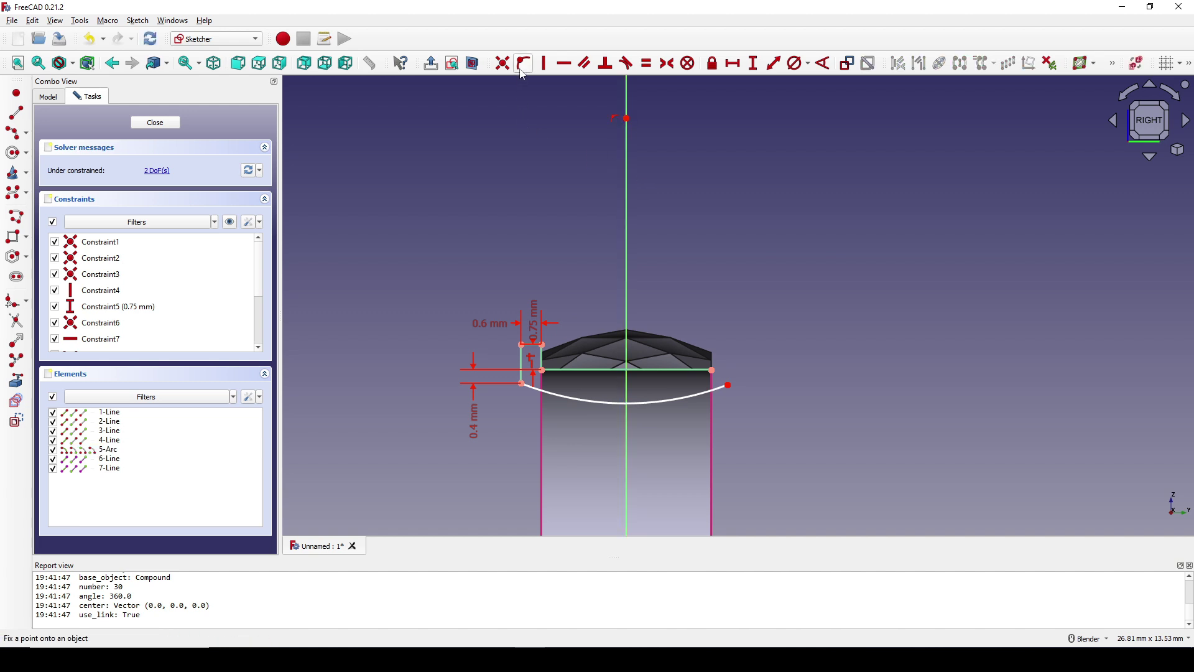
# Step: Constrain the arc's left and right endpoints to be horizontally aligned
pyautogui.scroll(3, 760, 344)
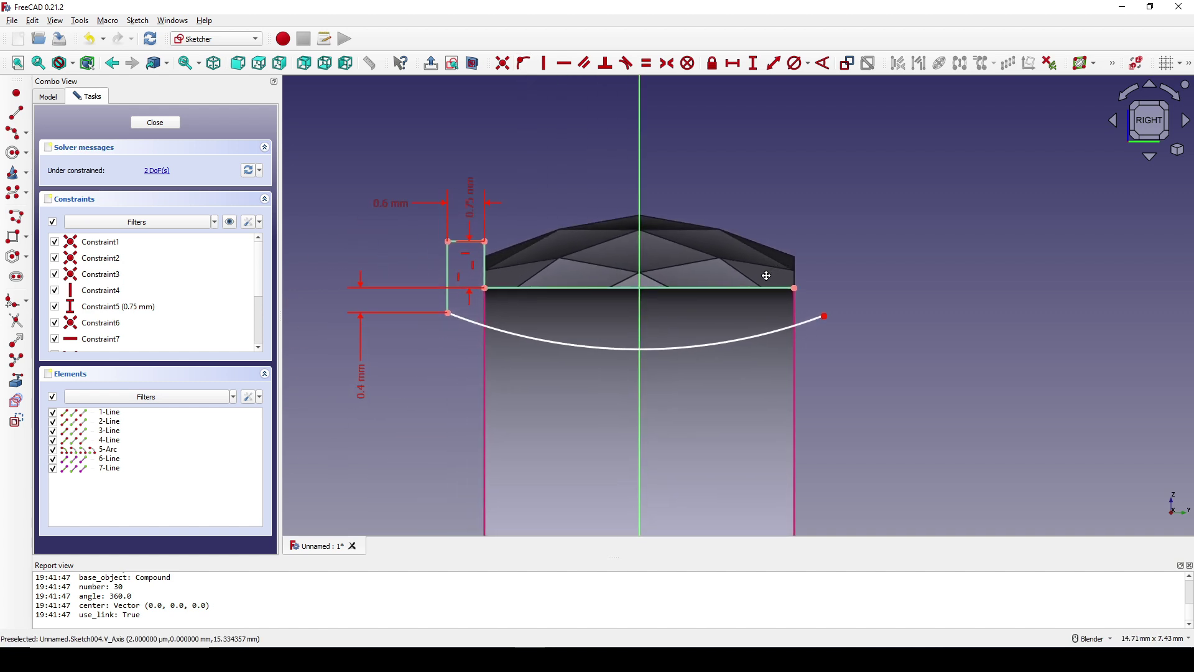
pyautogui.click(447, 314)
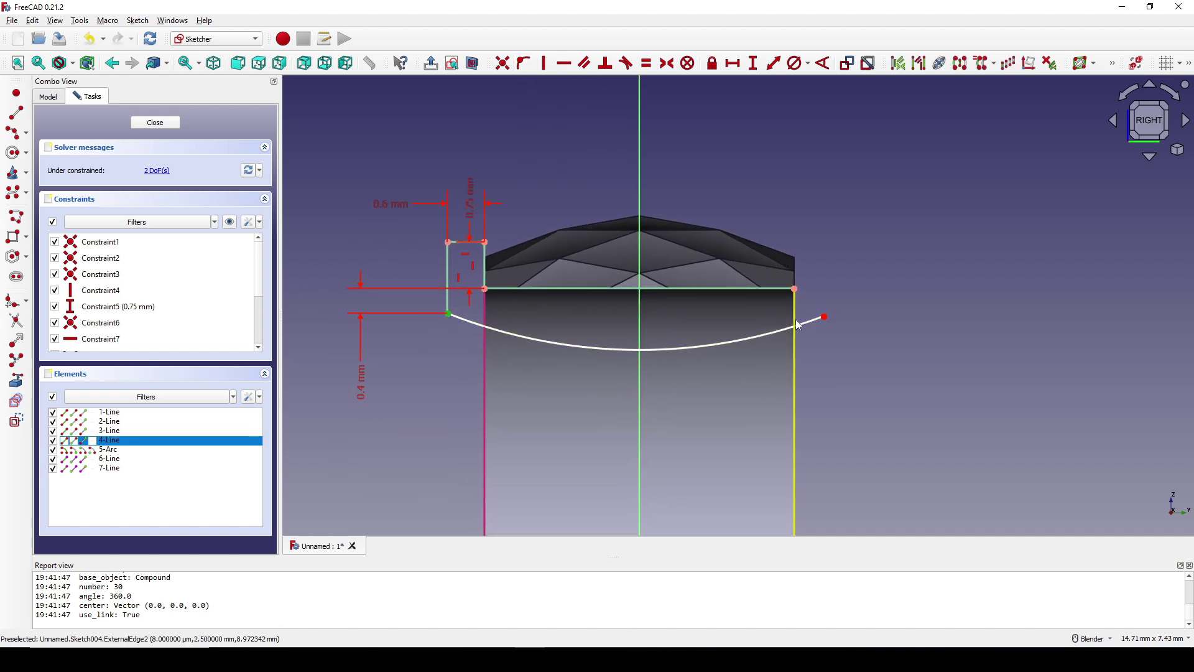
pyautogui.click(826, 318)
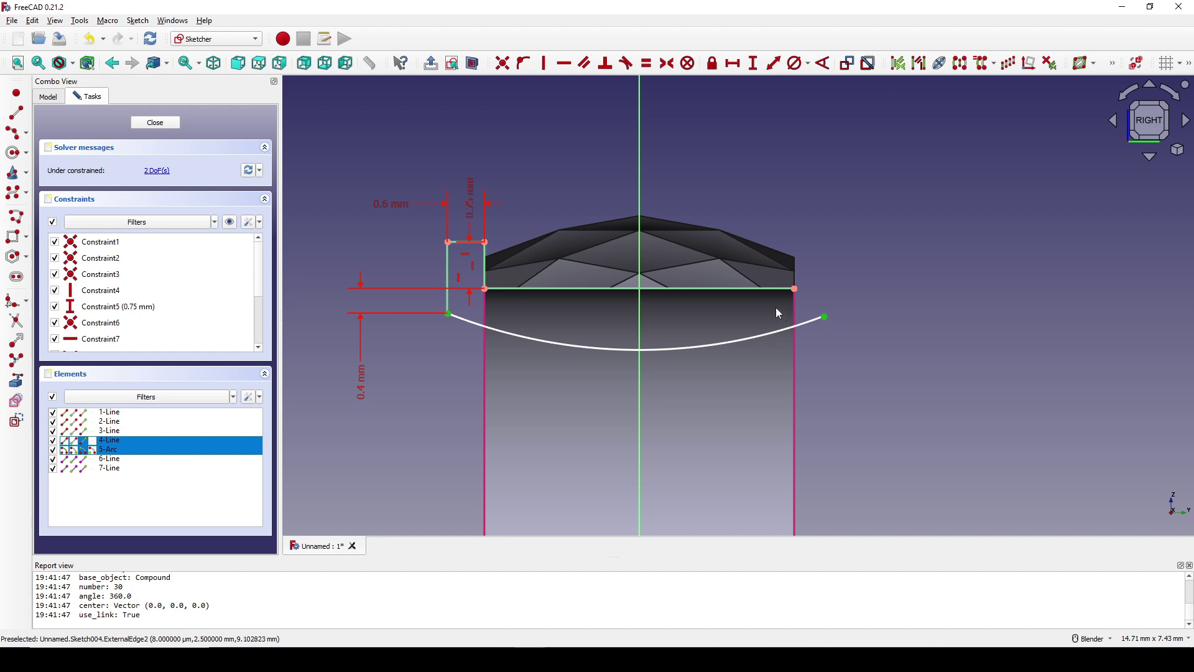
pyautogui.press('h')
pyautogui.keyDown('shift'); pyautogui.moveTo(778, 313); pyautogui.dragTo(785, 306, button='middle'); pyautogui.keyUp('shift')
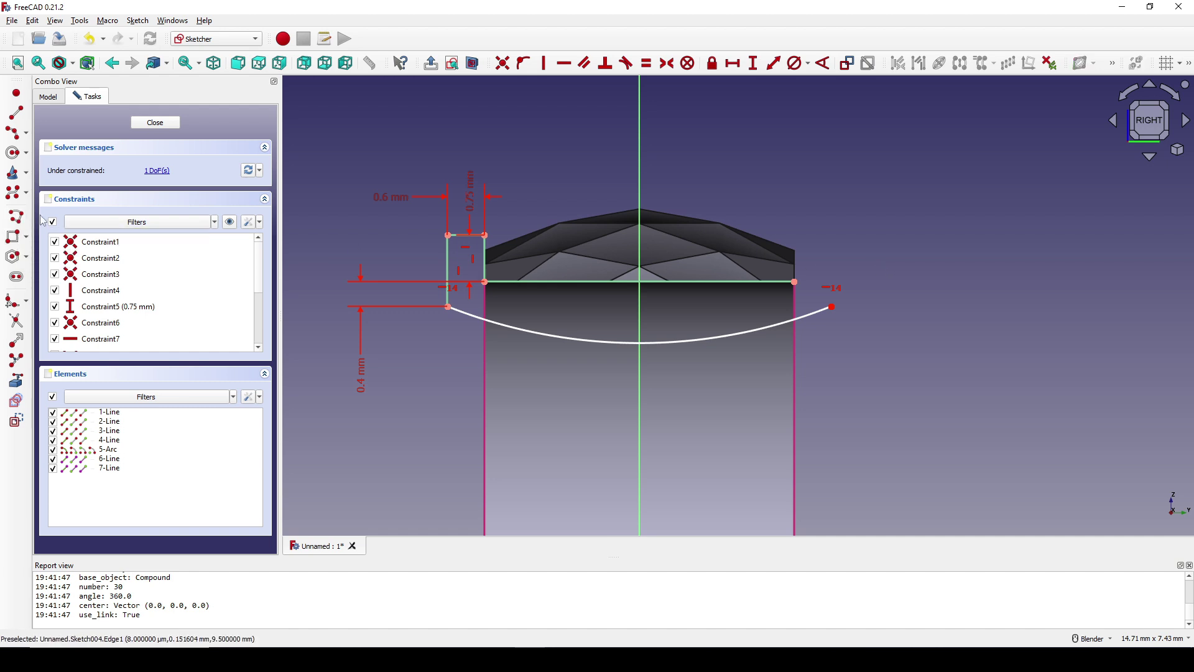
# Step: Draw the right rim outline from the arc's right end: about 1.5 mm up, about 0.7 mm inward, and down to the baseline's right endpoint
pyautogui.click(832, 307)
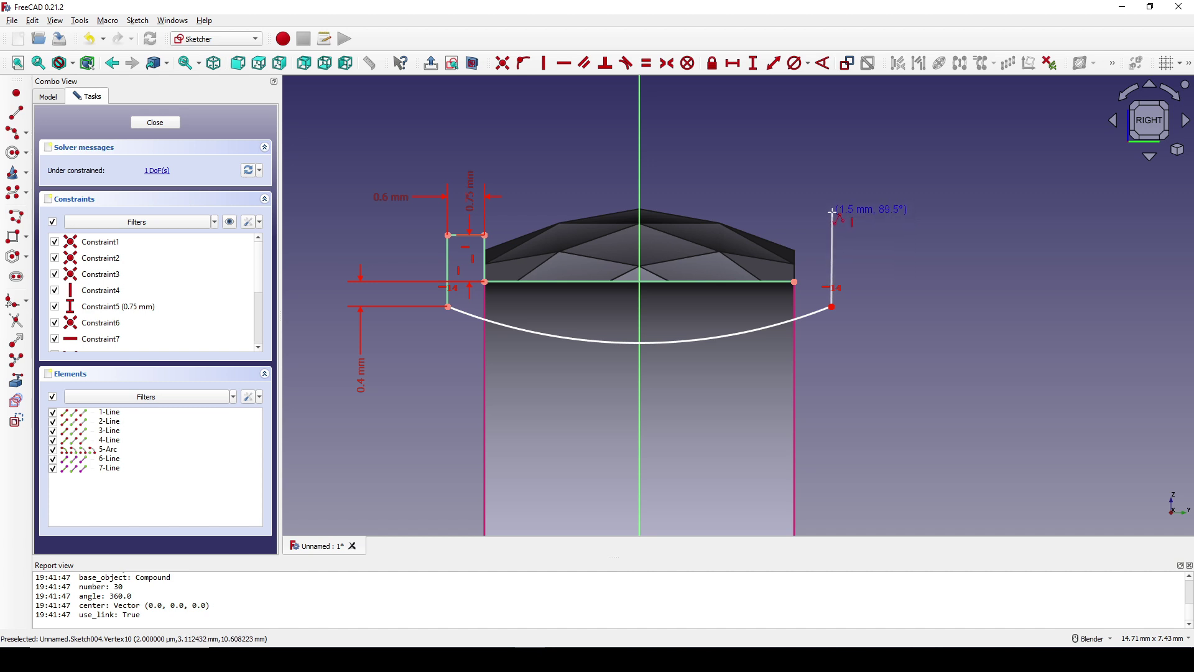
pyautogui.click(832, 212)
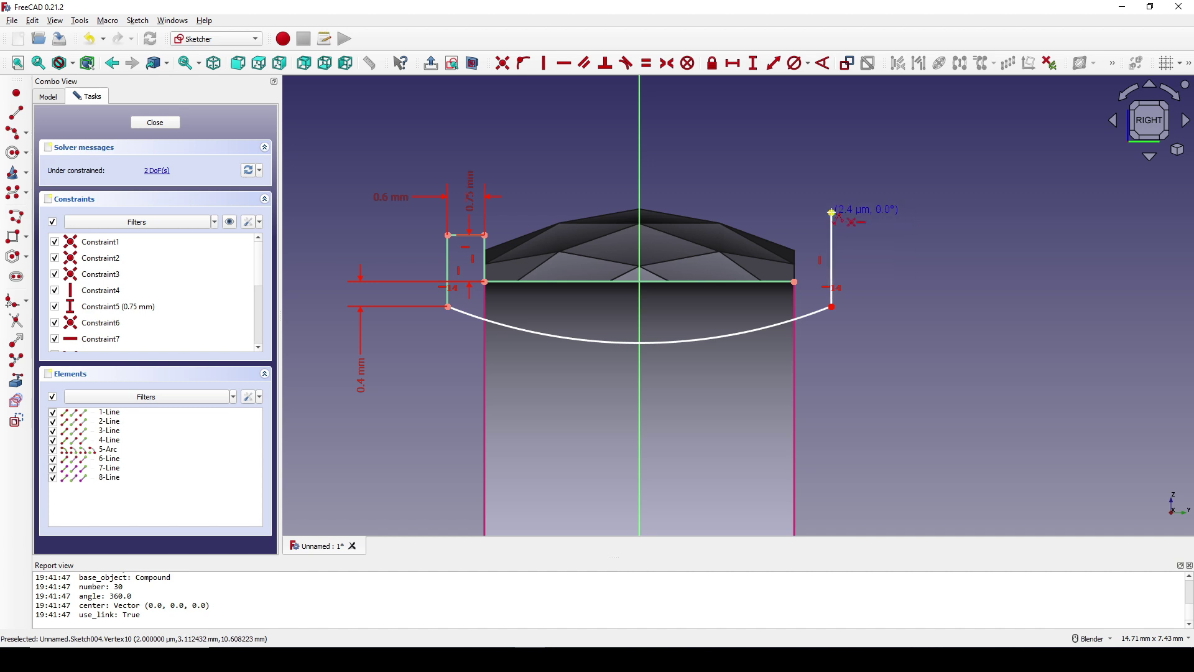
pyautogui.click(791, 212)
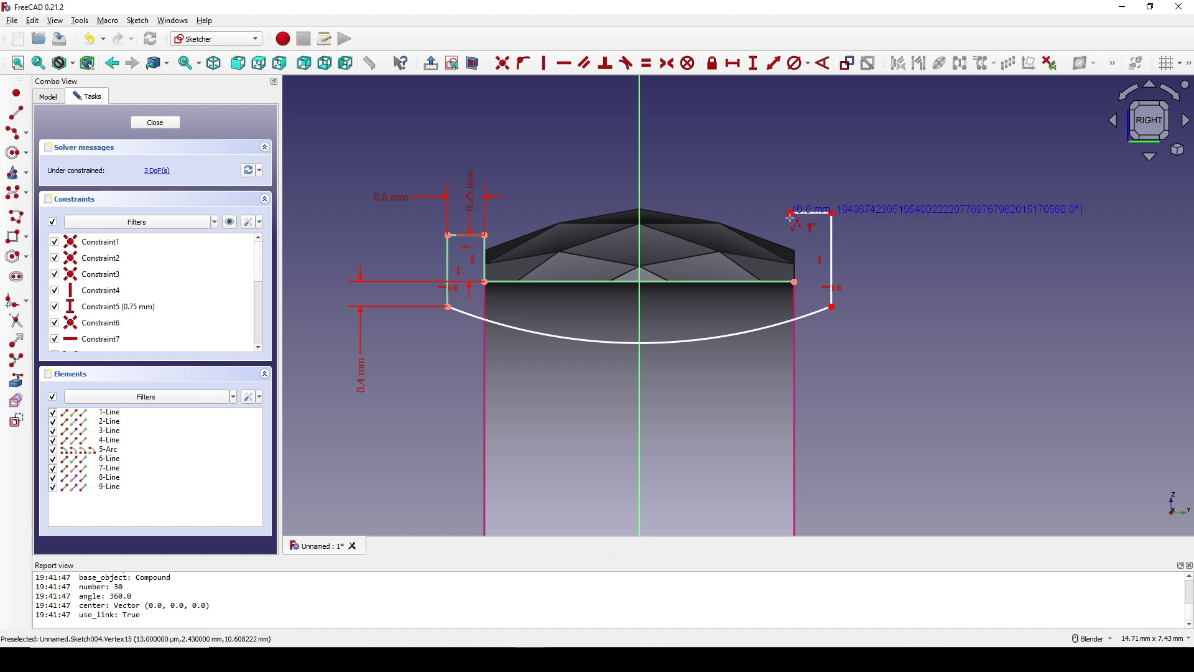
pyautogui.click(795, 281)
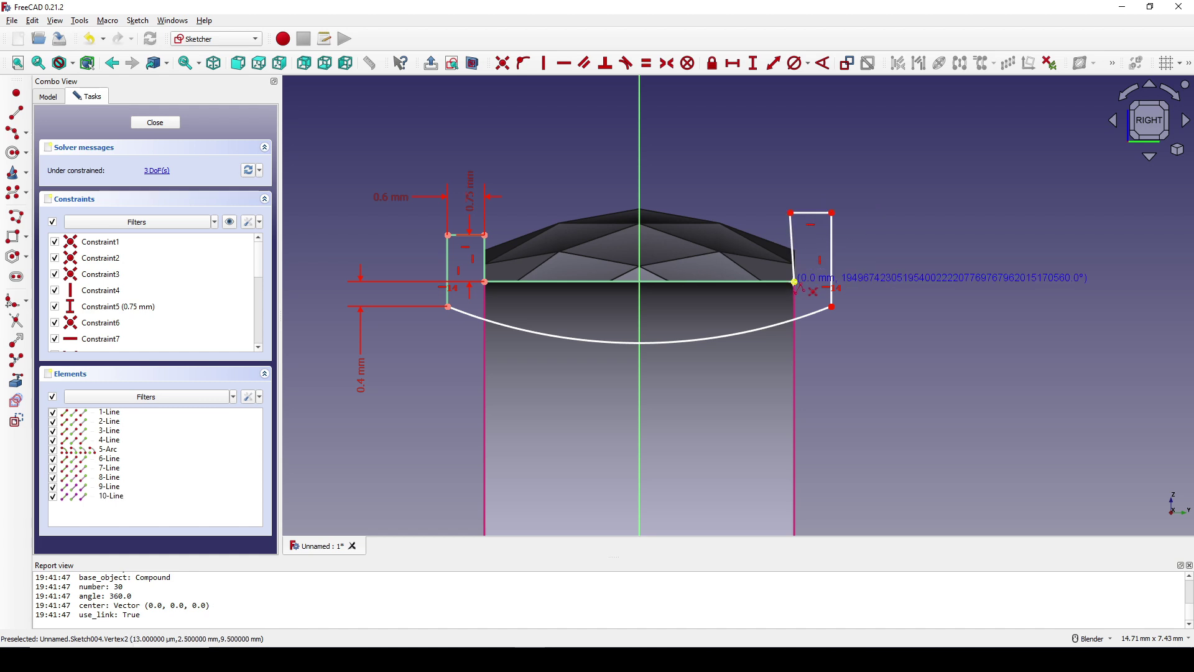
pyautogui.rightClick(928, 241)
pyautogui.rightClick(928, 241)
pyautogui.click(890, 240)
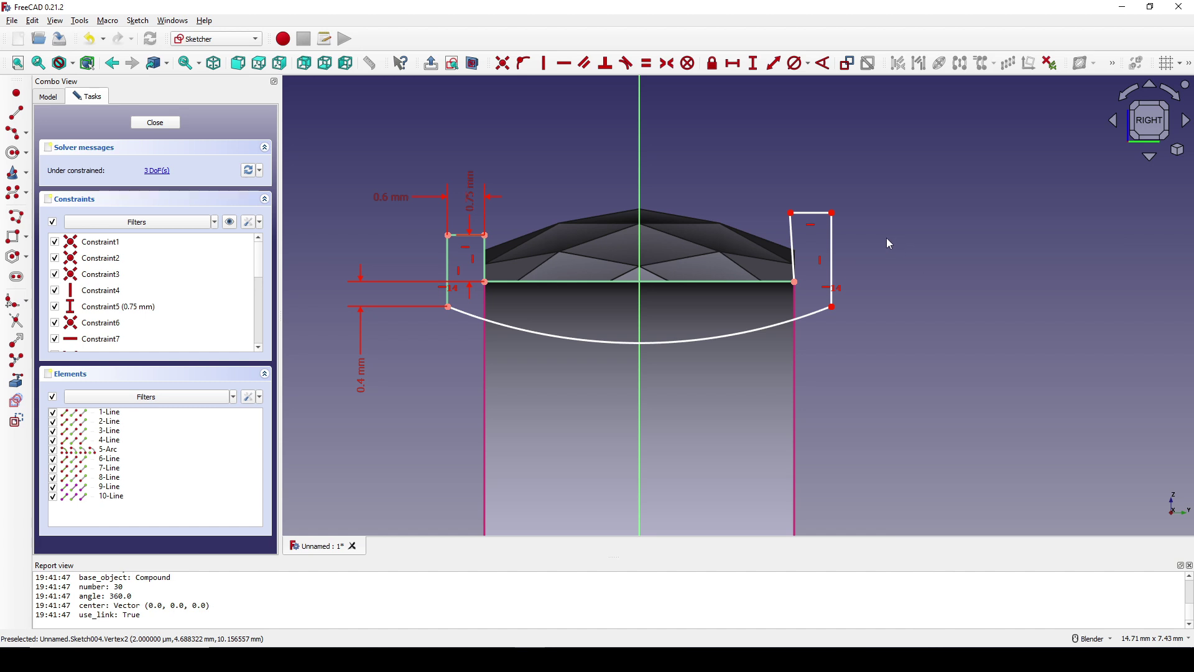
# Step: Constrain the right rim's slanted inner line to be vertical
pyautogui.click(793, 252)
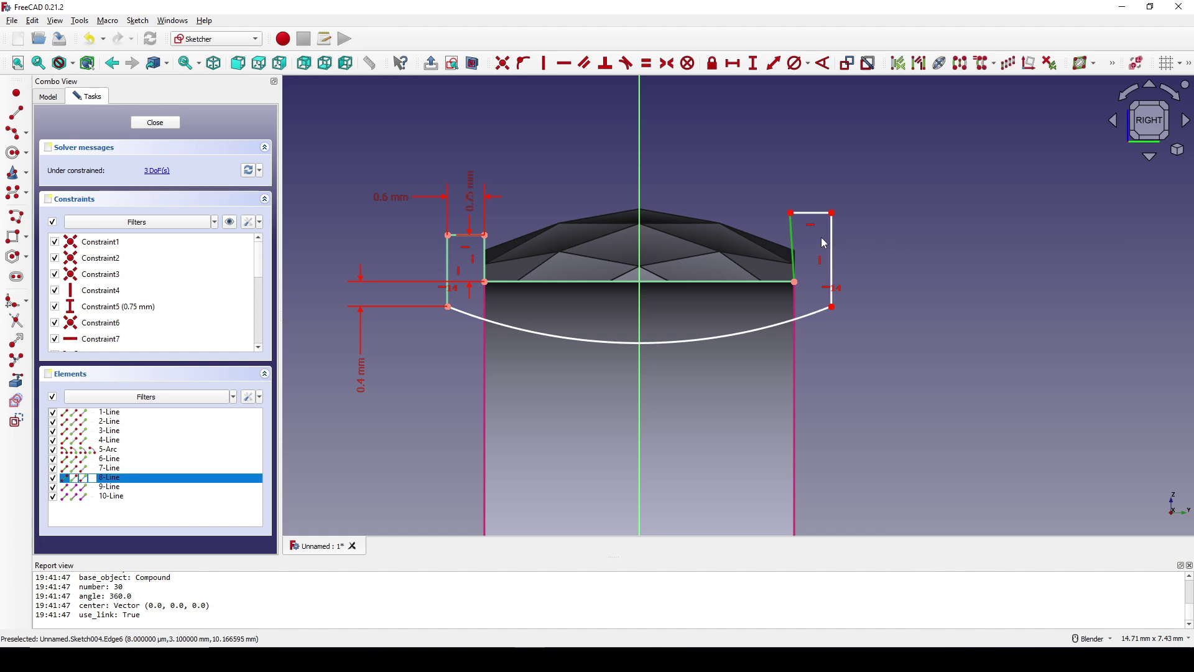
pyautogui.click(545, 74)
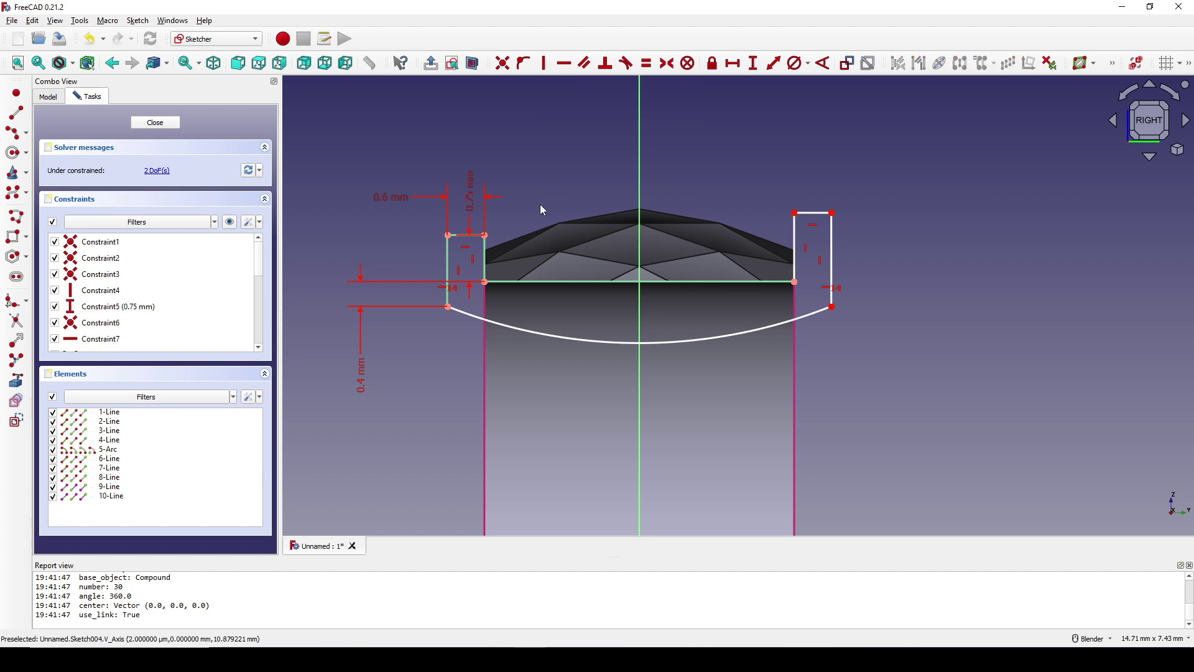
# Step: Constrain the outer vertical lines of the left and right rims to equal length
pyautogui.click(449, 264)
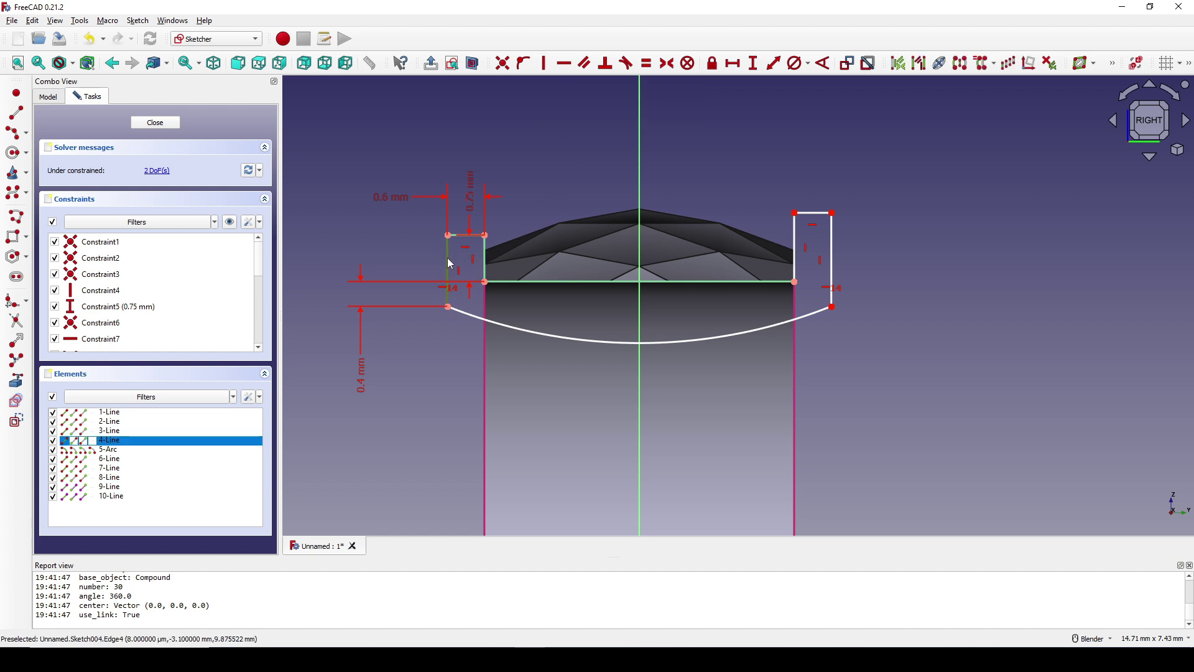
pyautogui.click(837, 255)
pyautogui.press('e')
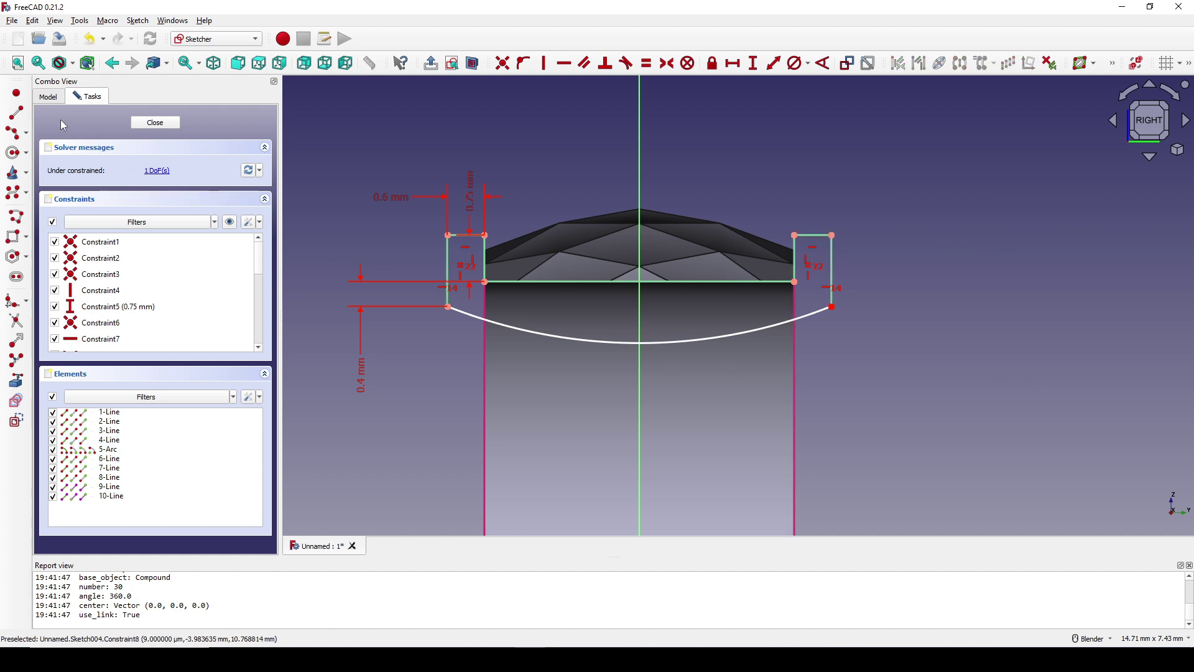
# Step: Place a point on the lower arc and constrain it onto the sketch's vertical axis
pyautogui.click(18, 97)
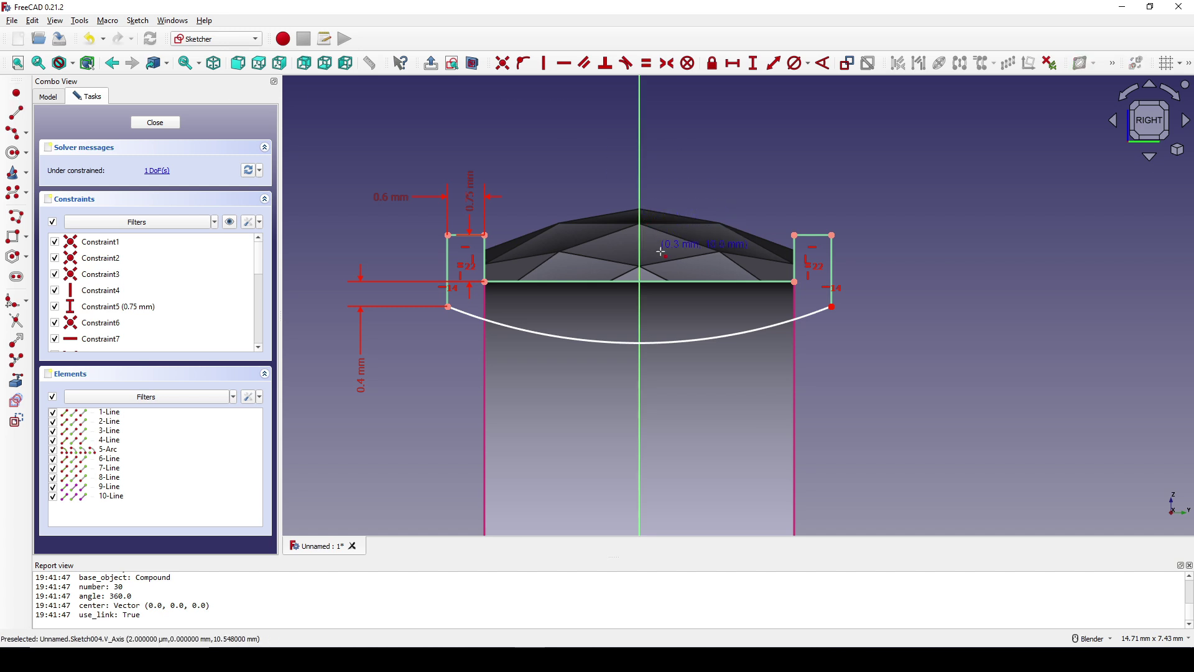
pyautogui.click(698, 339)
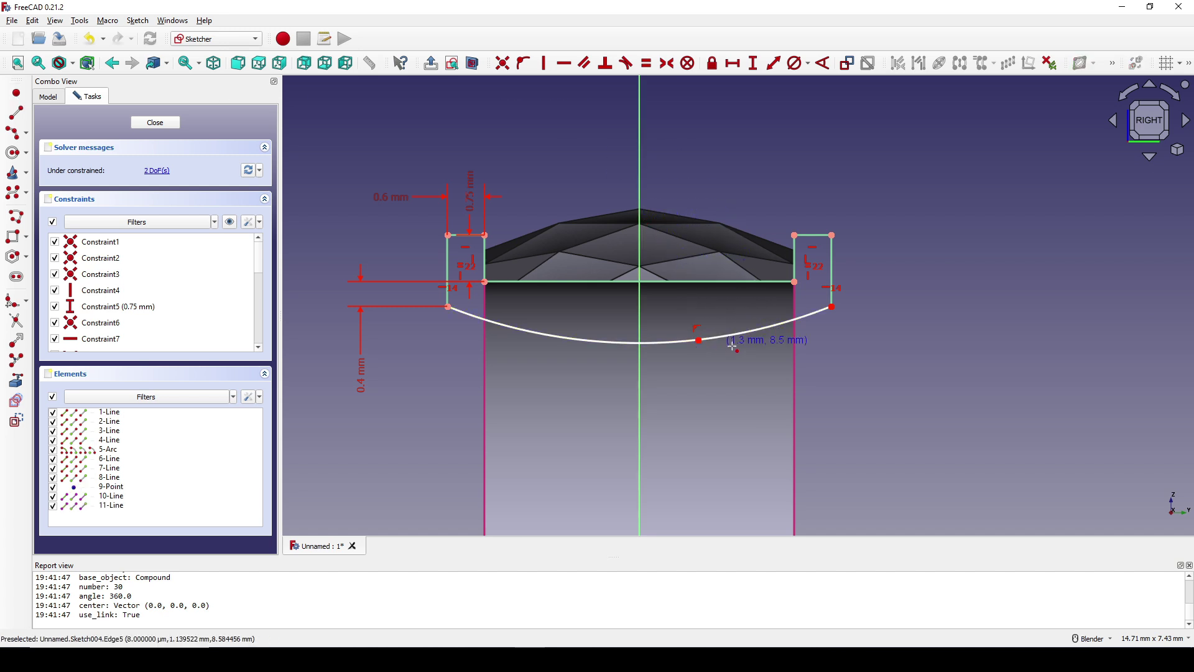
pyautogui.click(699, 340)
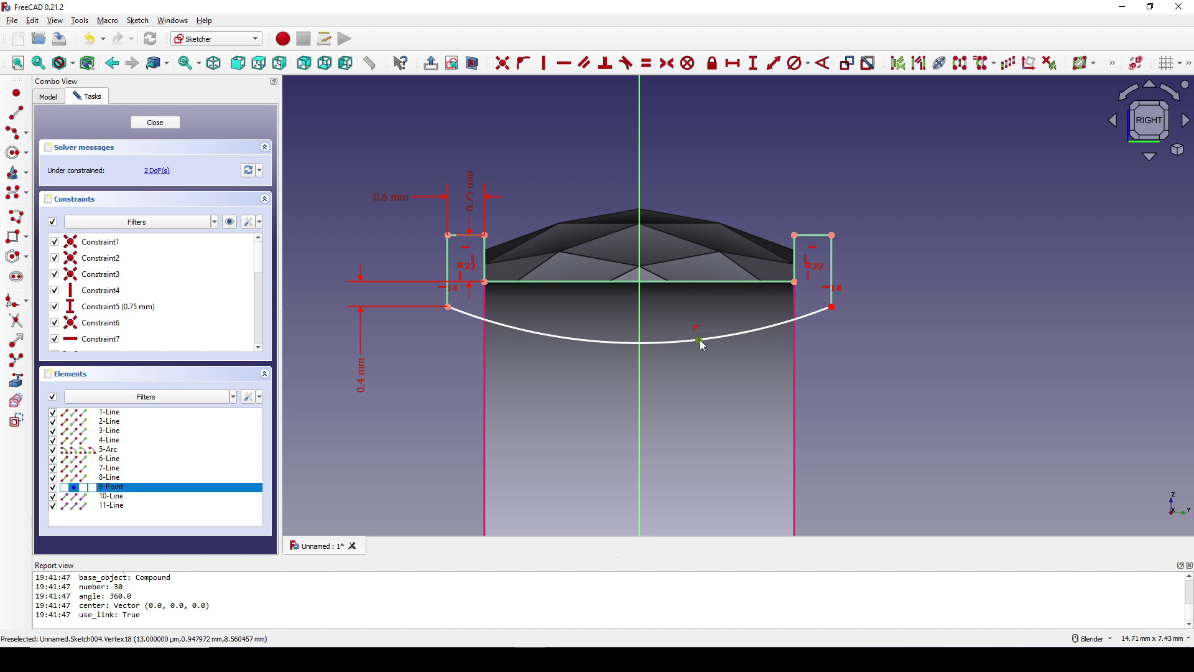
pyautogui.click(640, 382)
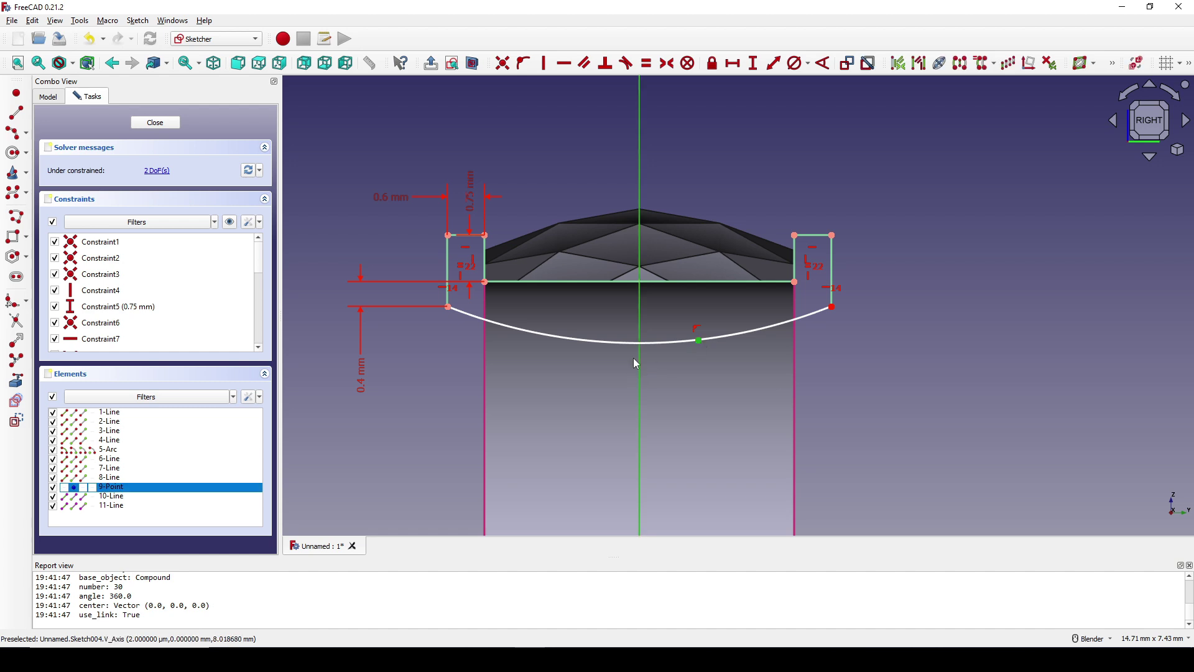
pyautogui.click(522, 70)
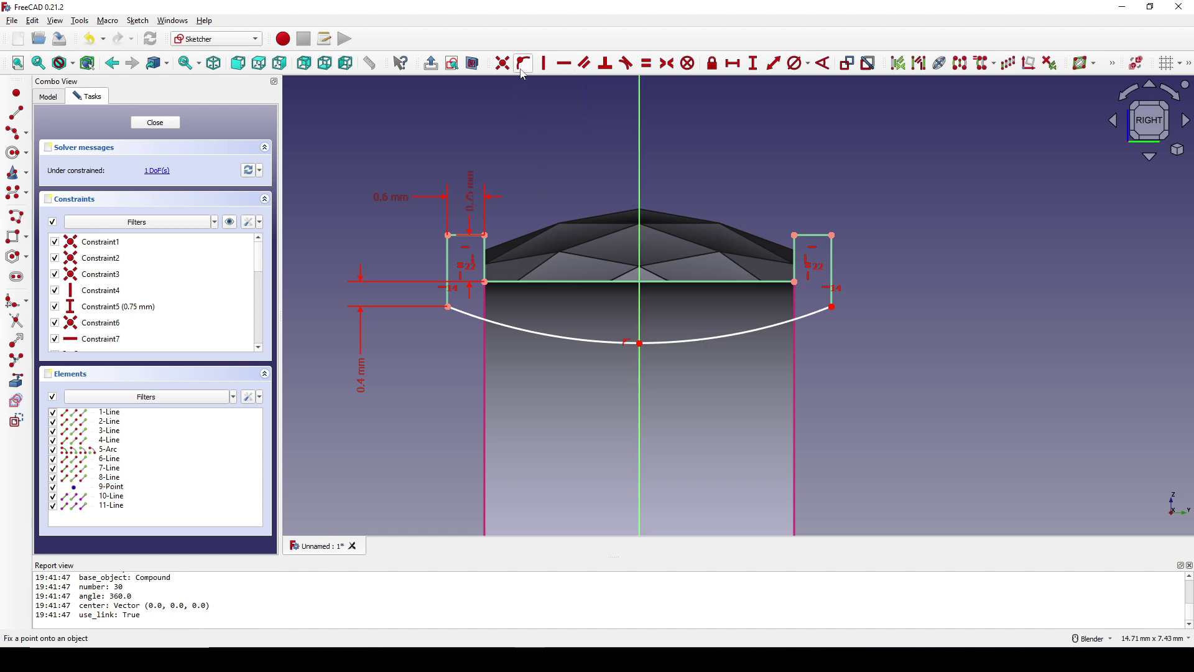
# Step: Set the vertical distance between the arc's midpoint point and its right endpoint to 0.35 mm, and move the dimension label clear of the profile
pyautogui.click(641, 343)
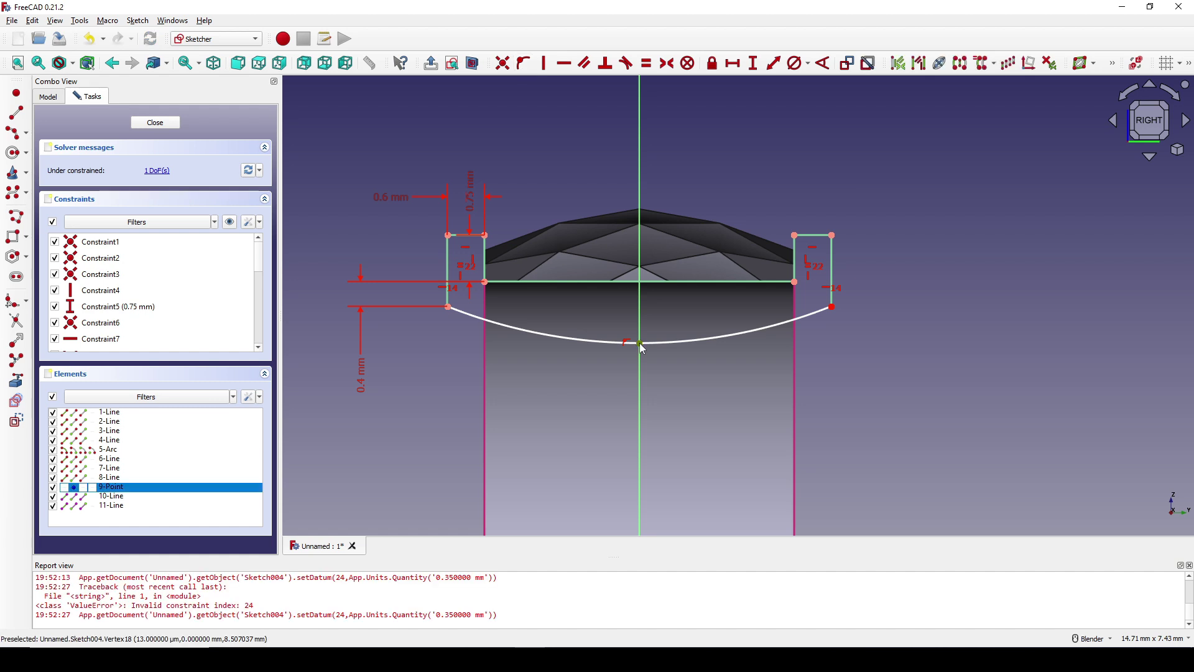
pyautogui.click(833, 308)
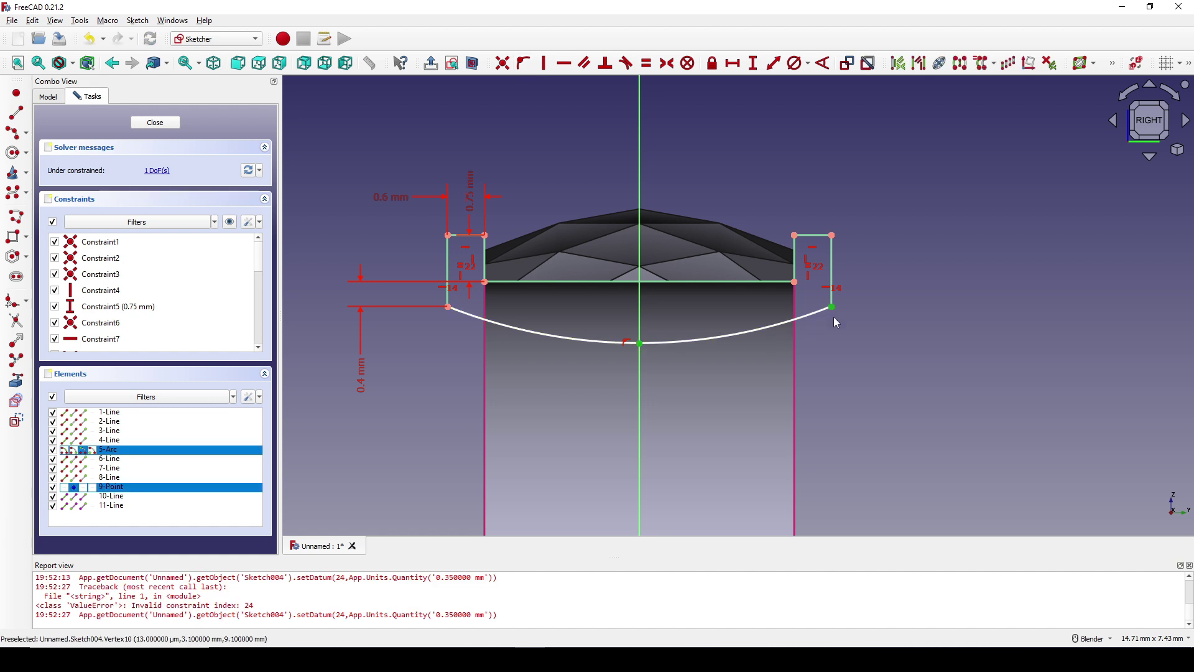
pyautogui.press('i')
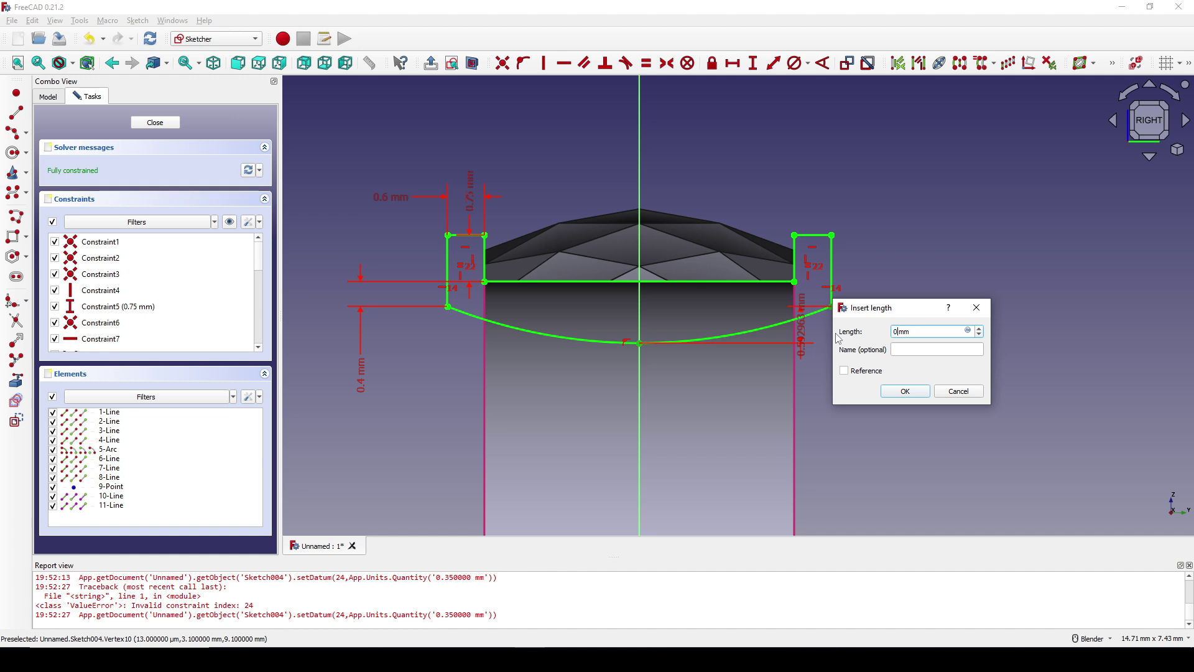
pyautogui.press('Return')
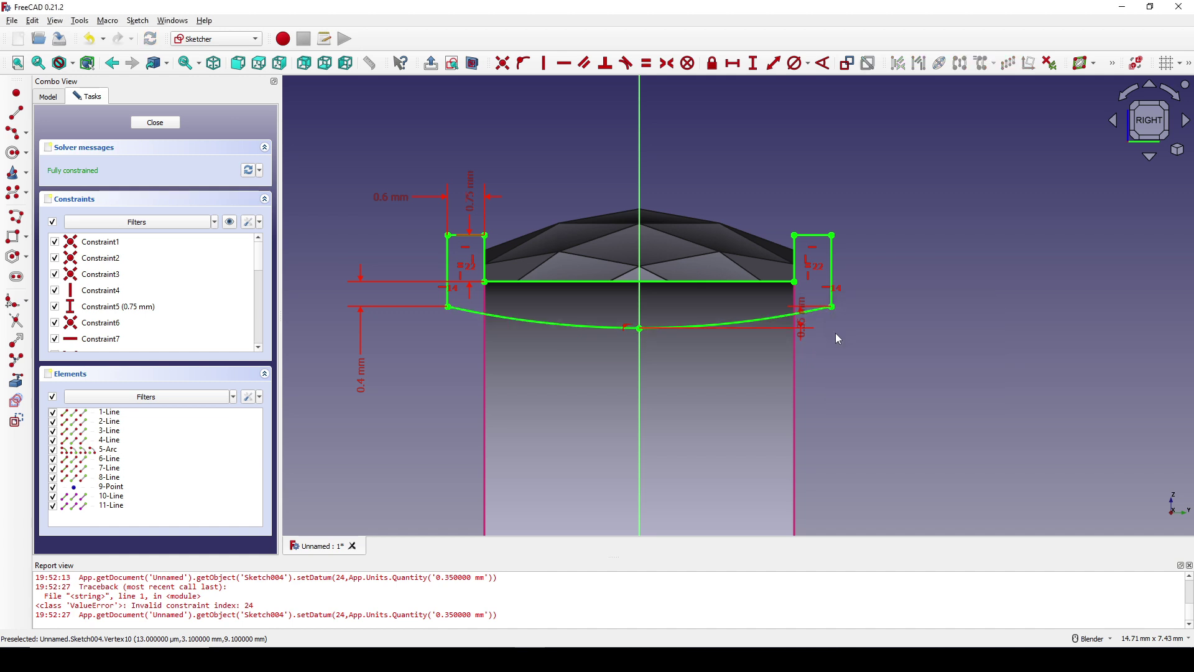
pyautogui.moveTo(805, 329)
pyautogui.mouseDown()
pyautogui.moveTo(943, 333)
pyautogui.moveTo(976, 412)
pyautogui.mouseUp()
pyautogui.keyDown('shift'); pyautogui.moveTo(817, 369); pyautogui.dragTo(834, 354, button='middle'); pyautogui.keyUp('shift')
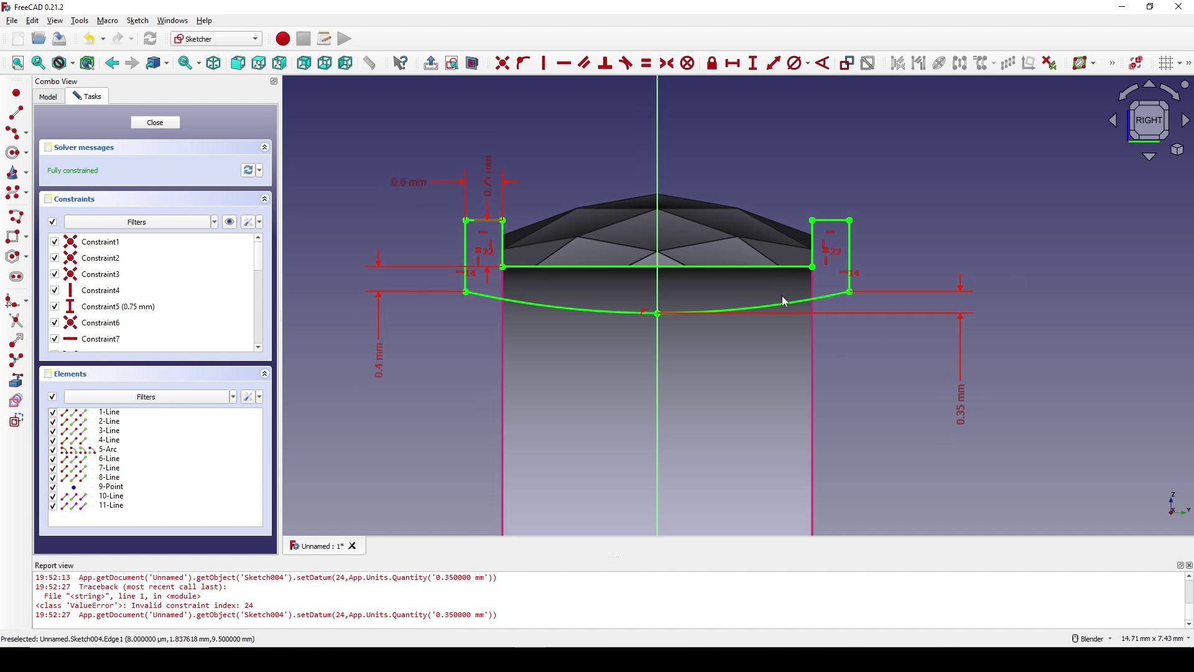
pyautogui.keyDown('shift'); pyautogui.moveTo(782, 296); pyautogui.dragTo(786, 259, button='middle'); pyautogui.keyUp('shift')
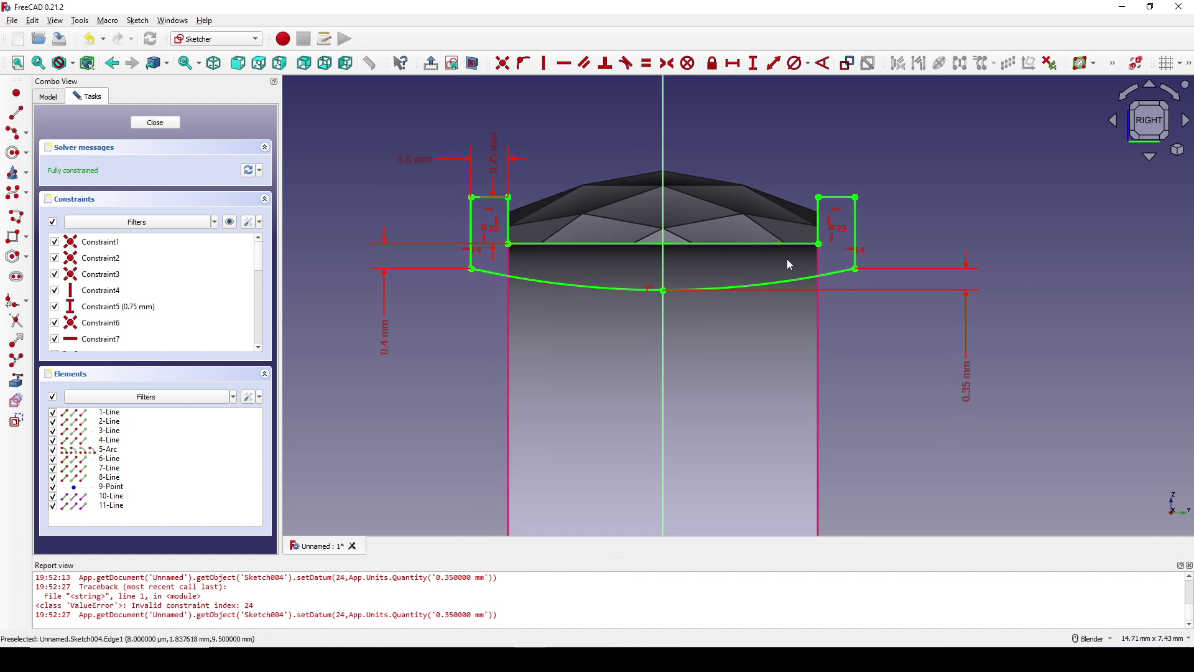
# Step: Finish the sketch and revolve the rim profile 360° around the Y axis as a solid in the Part workbench
pyautogui.click(154, 123)
pyautogui.moveTo(657, 312)
pyautogui.mouseDown(button='middle')
pyautogui.moveTo(646, 353)
pyautogui.moveTo(679, 354)
pyautogui.moveTo(581, 360)
pyautogui.mouseUp(button='middle')
pyautogui.scroll(1, 581, 360)
pyautogui.click(79, 302)
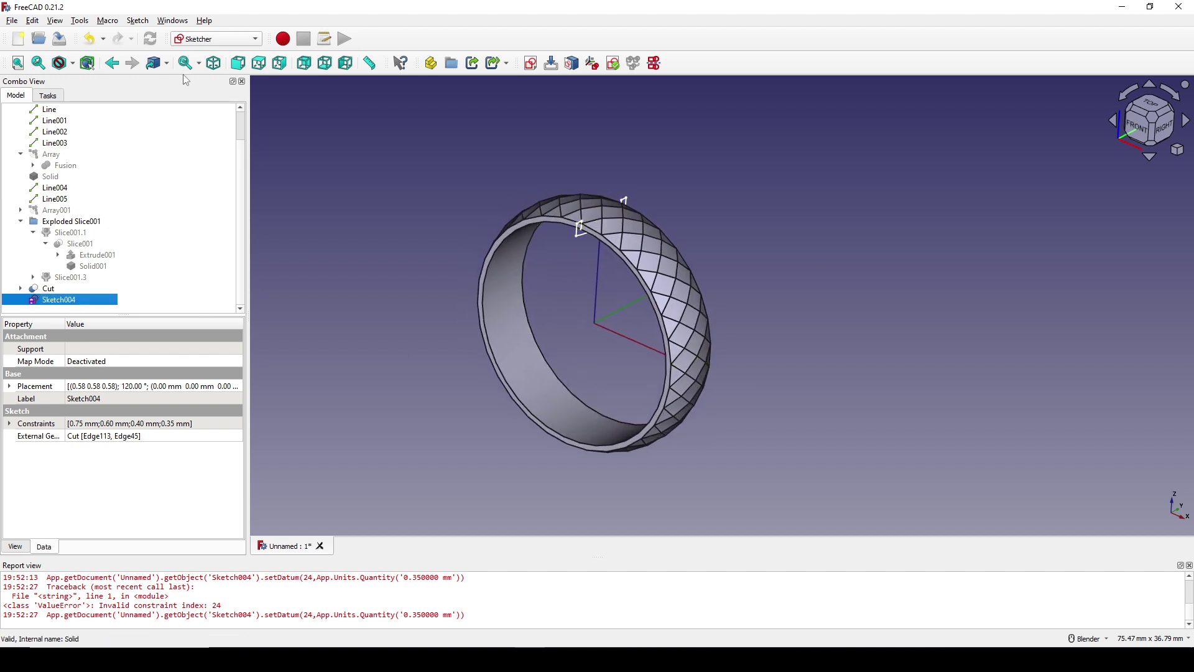
pyautogui.click(196, 41)
pyautogui.click(192, 114)
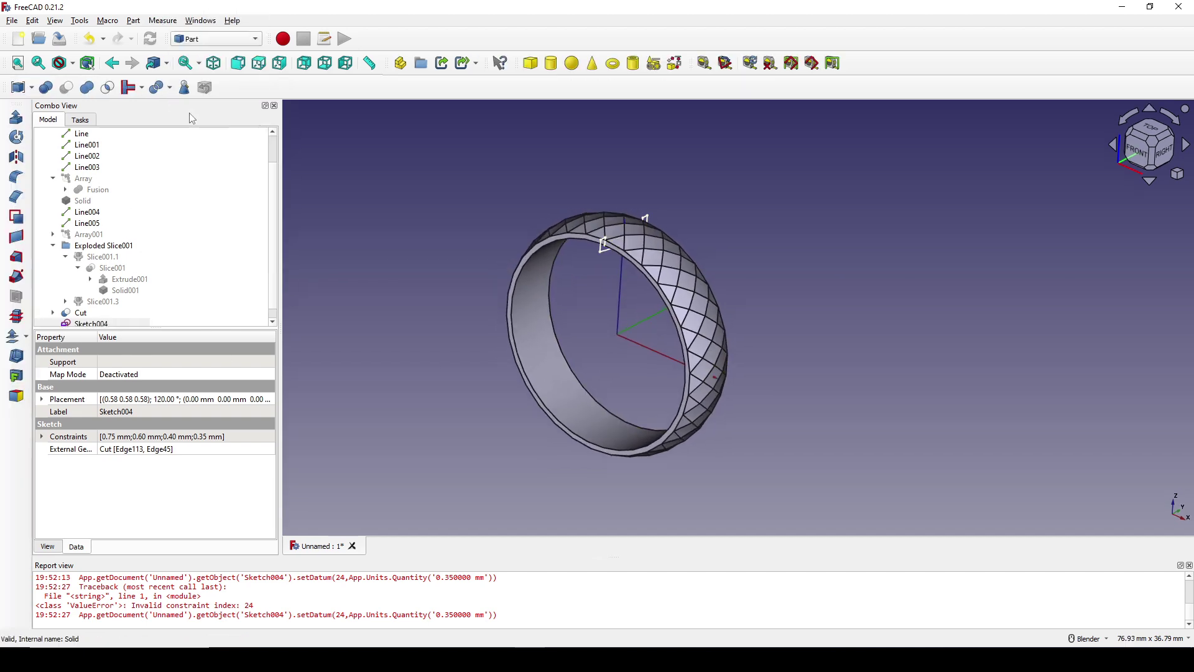
pyautogui.click(16, 136)
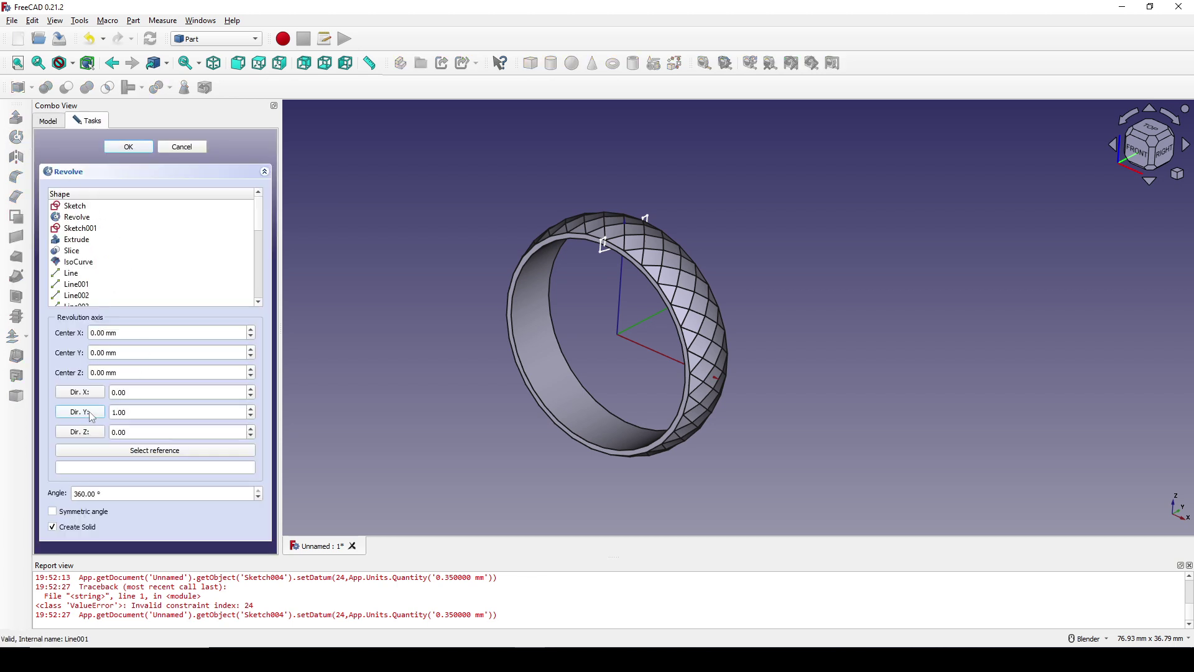
pyautogui.click(132, 147)
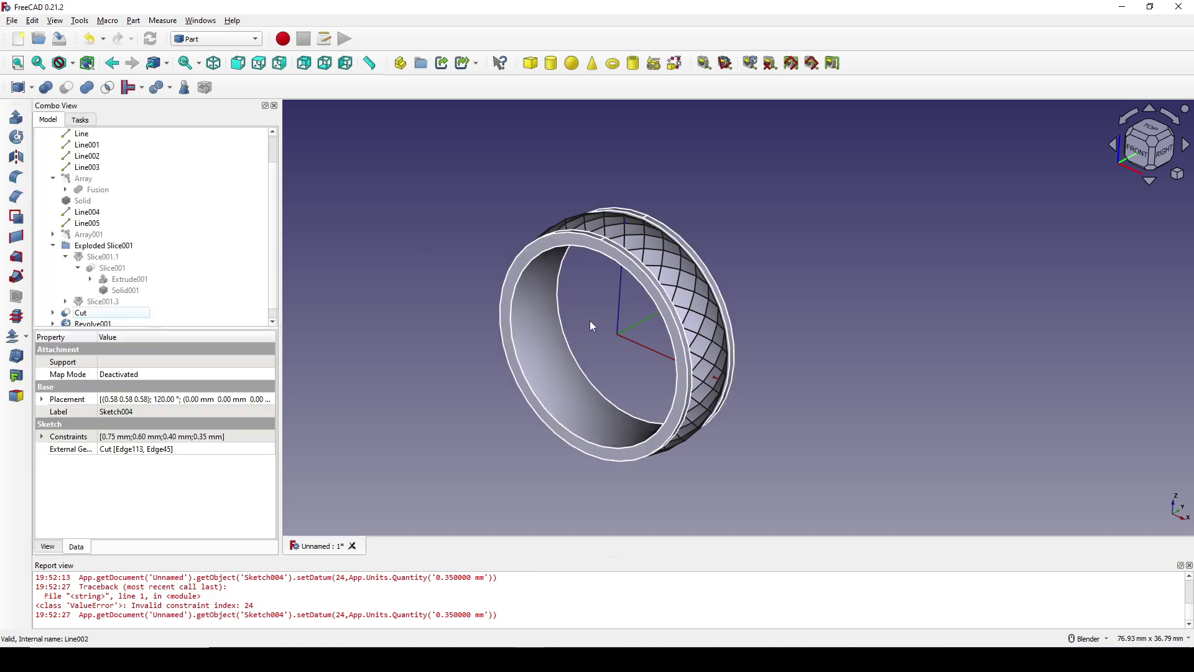
# Step: Fillet the four outer circular edges of the two raised rims with a constant radius
pyautogui.moveTo(591, 326); pyautogui.dragTo(744, 368, button='middle')
pyautogui.scroll(2, 613, 333)
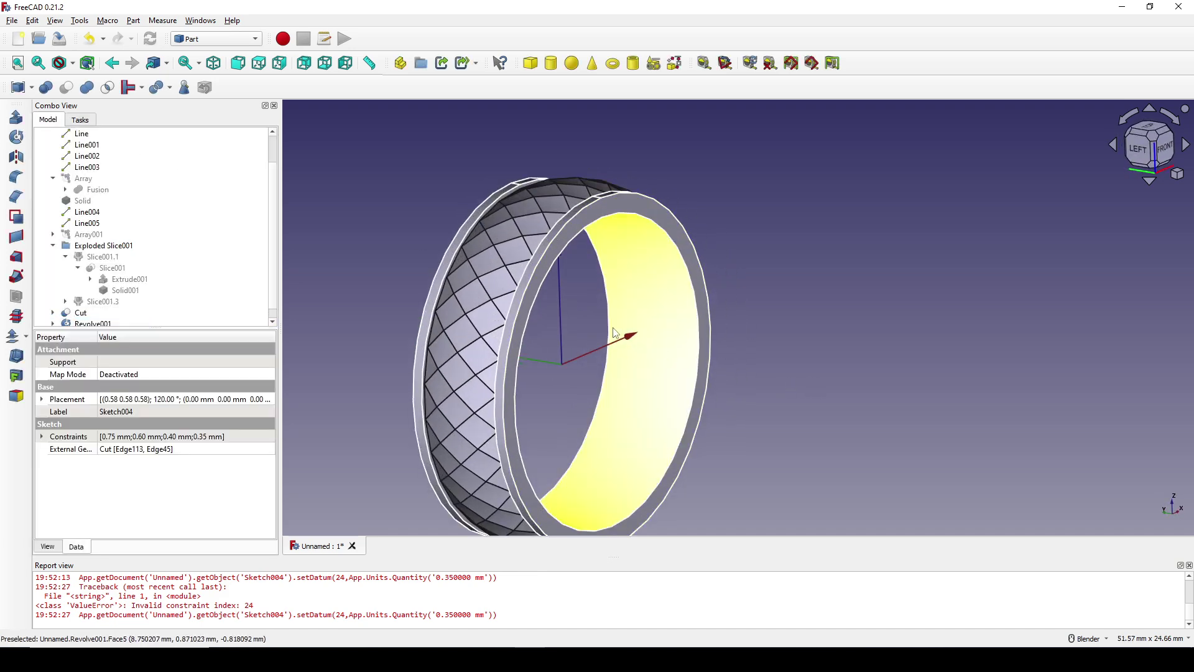
pyautogui.scroll(2, 616, 328)
pyautogui.moveTo(614, 333); pyautogui.dragTo(585, 324, button='middle')
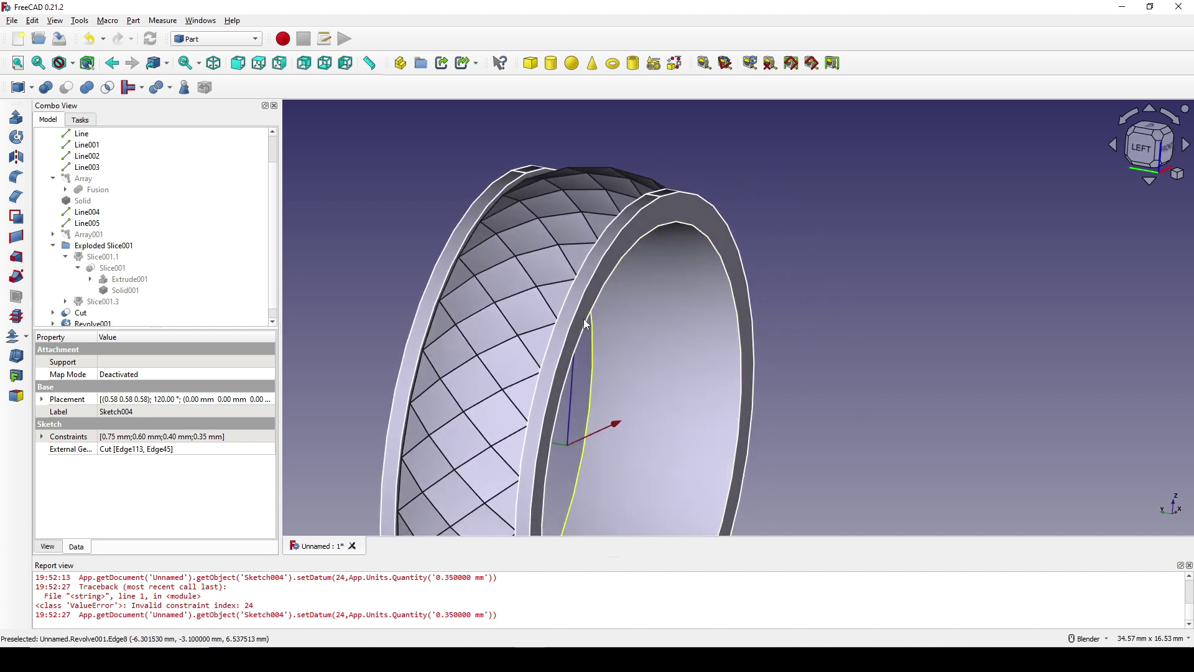
pyautogui.click(585, 324)
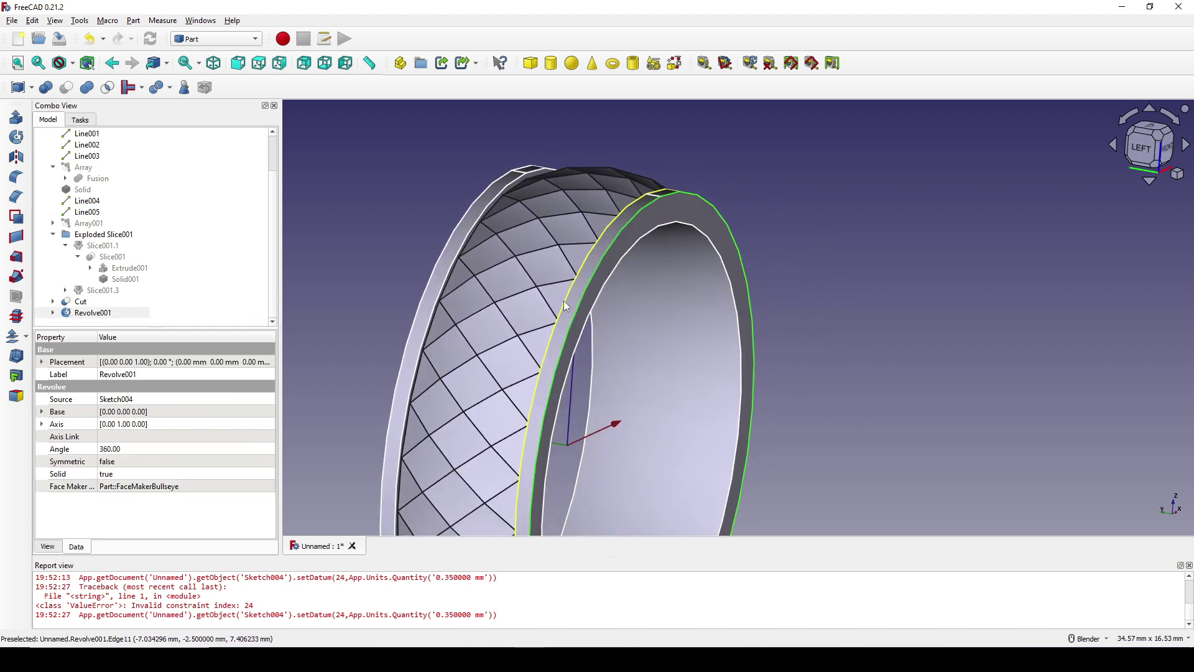
pyautogui.keyDown('ctrl'); pyautogui.click(429, 289); pyautogui.keyUp('ctrl')
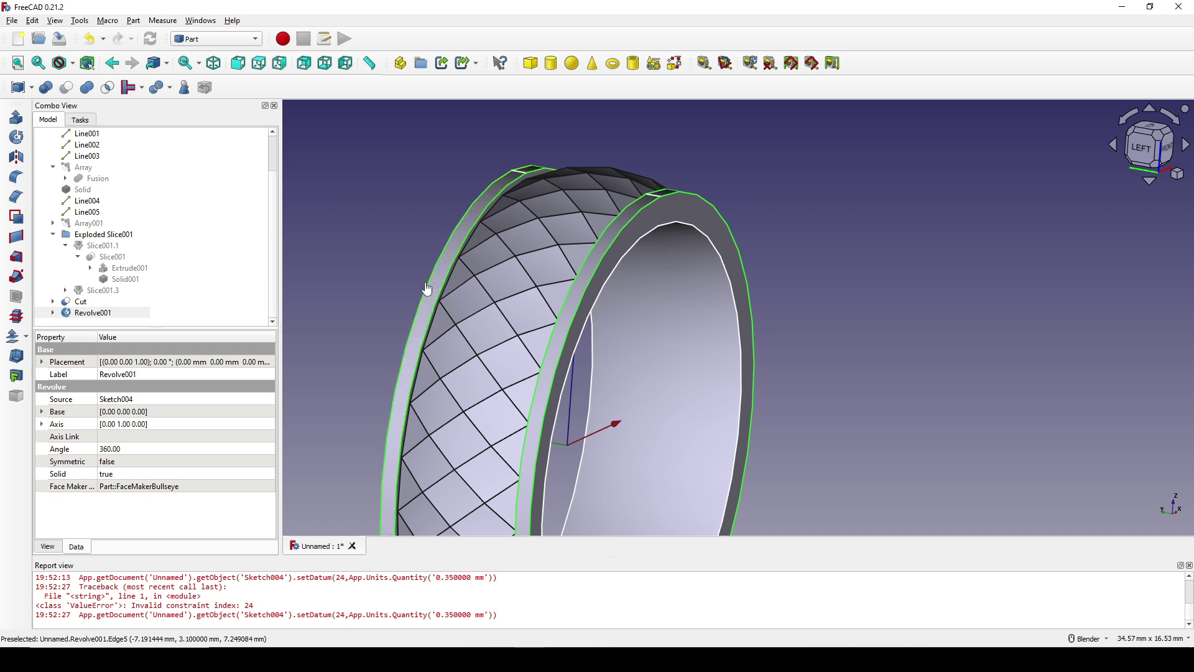
pyautogui.click(16, 179)
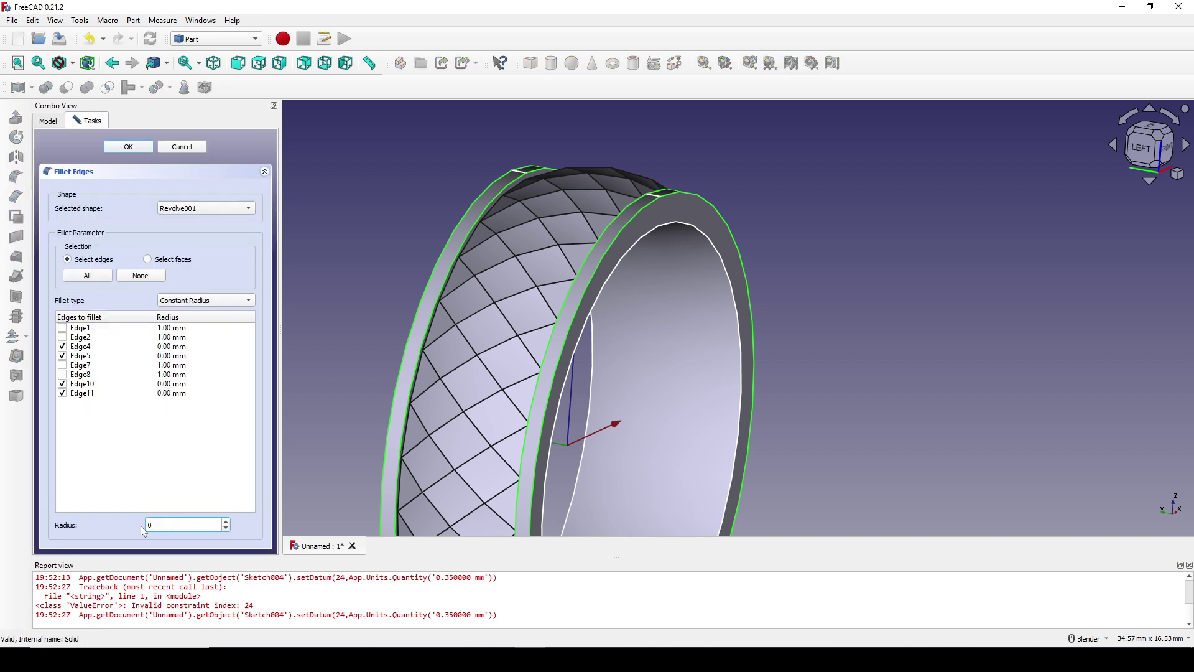
pyautogui.click(128, 146)
# Step: Fillet the two inner circular edges of the ring's bore with a 0.5 mm radius
pyautogui.moveTo(556, 269); pyautogui.dragTo(579, 321, button='middle')
pyautogui.scroll(4, 625, 344)
pyautogui.click(505, 294)
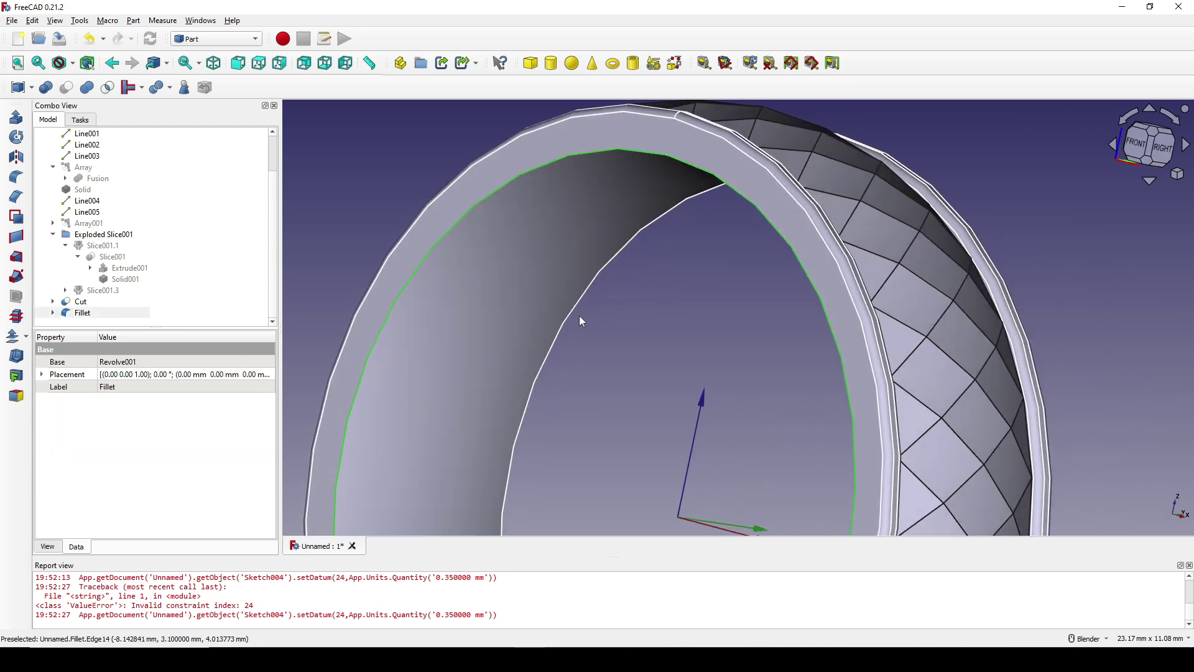
pyautogui.keyDown('ctrl'); pyautogui.click(580, 305); pyautogui.keyUp('ctrl')
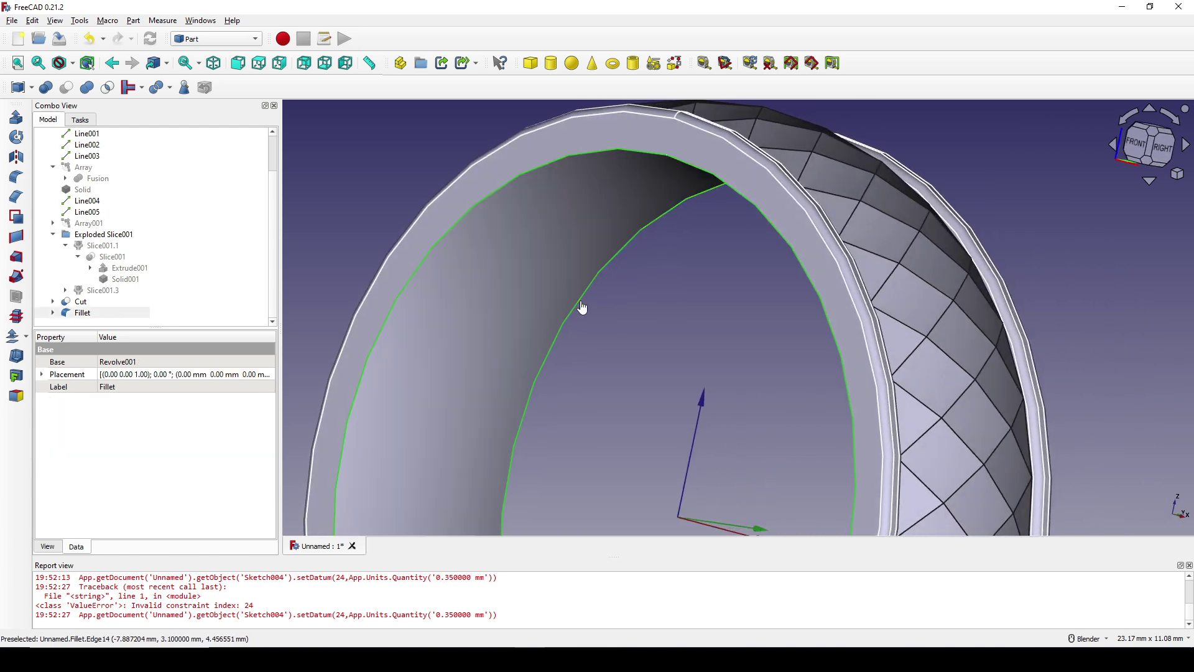
pyautogui.scroll(-2, 596, 332)
pyautogui.moveTo(596, 332); pyautogui.dragTo(640, 330, button='middle')
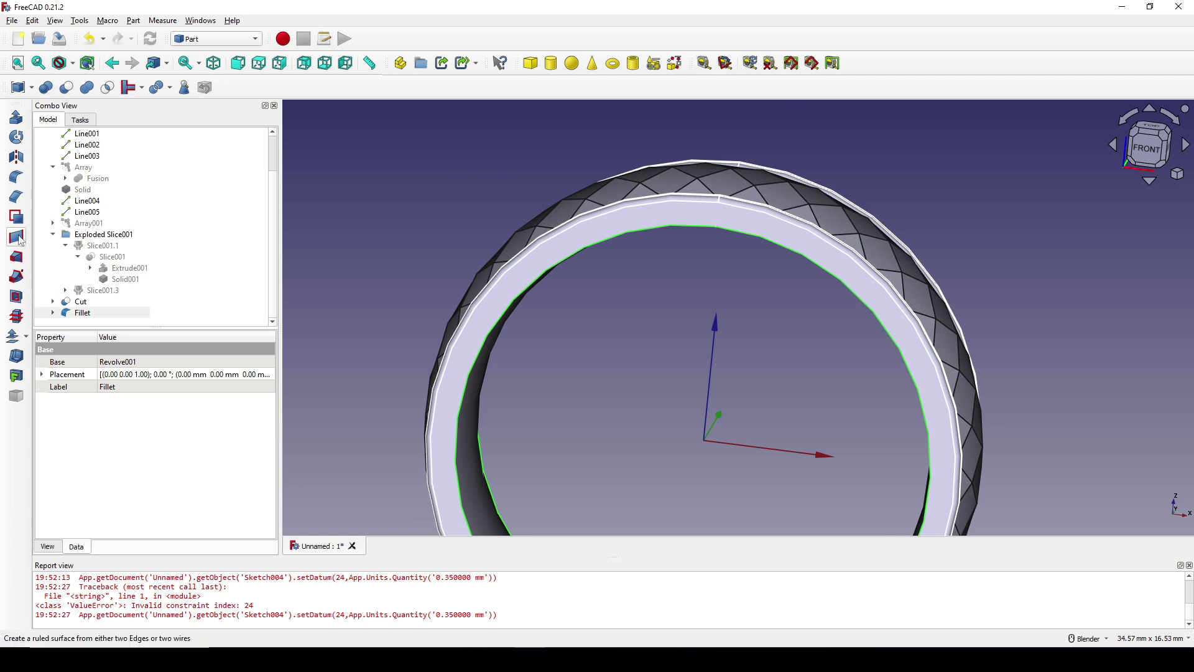
pyautogui.click(10, 184)
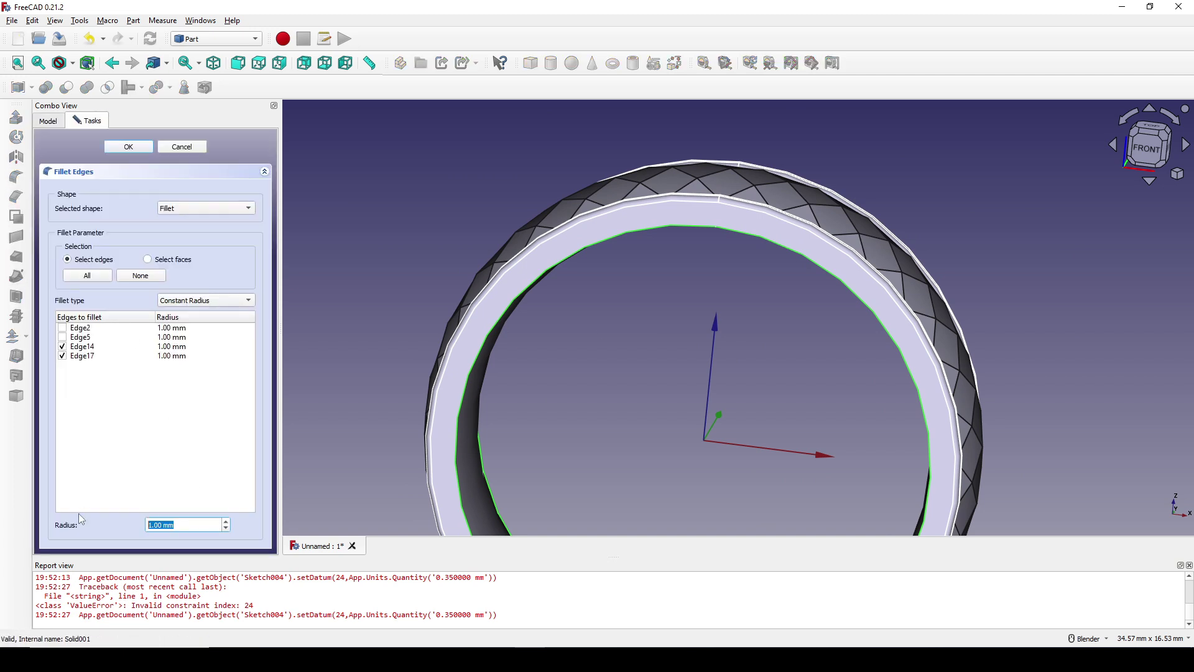
pyautogui.write('0.5')
pyautogui.click(128, 147)
# Step: Apply the Chrome material to the faceted band's display properties
pyautogui.scroll(-3, 588, 289)
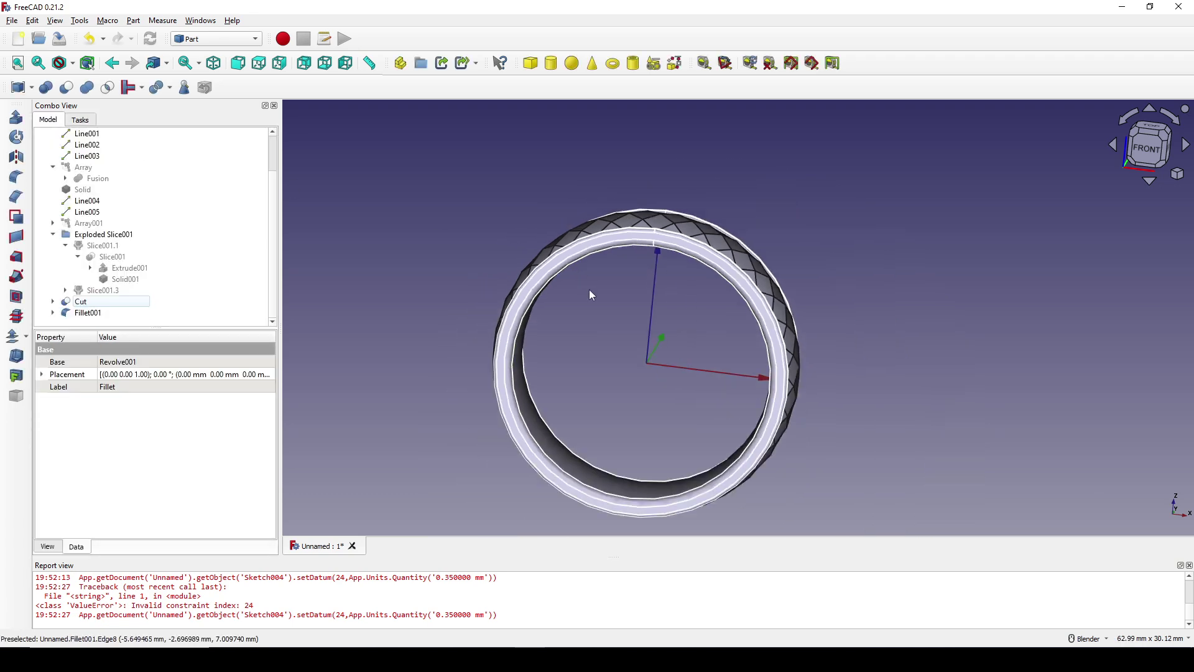
pyautogui.moveTo(589, 289); pyautogui.dragTo(855, 292, button='middle')
pyautogui.click(856, 292)
pyautogui.scroll(2, 769, 277)
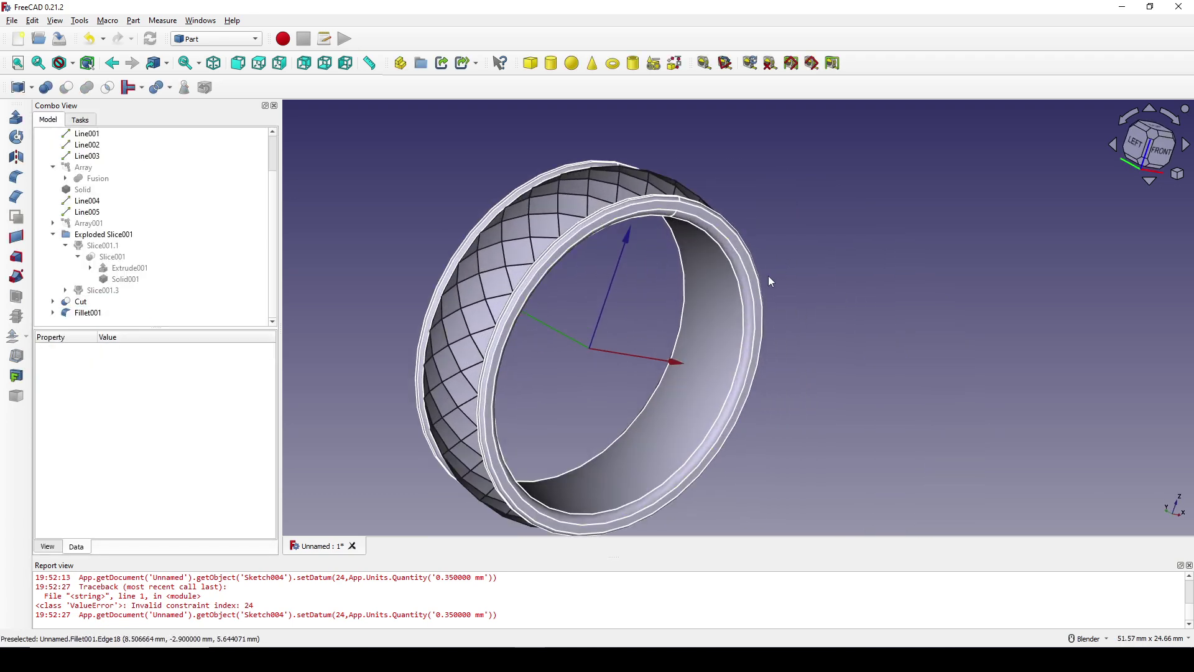
pyautogui.click(516, 235)
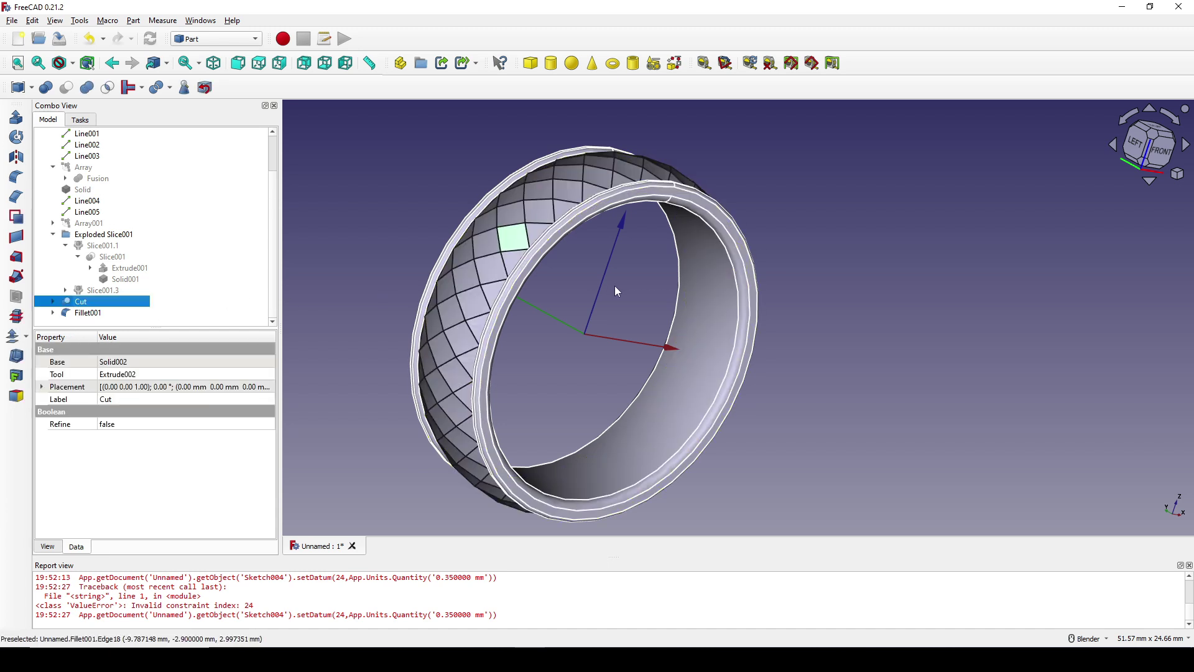
pyautogui.keyDown('shift'); pyautogui.moveTo(578, 269); pyautogui.dragTo(591, 301, button='middle'); pyautogui.keyUp('shift')
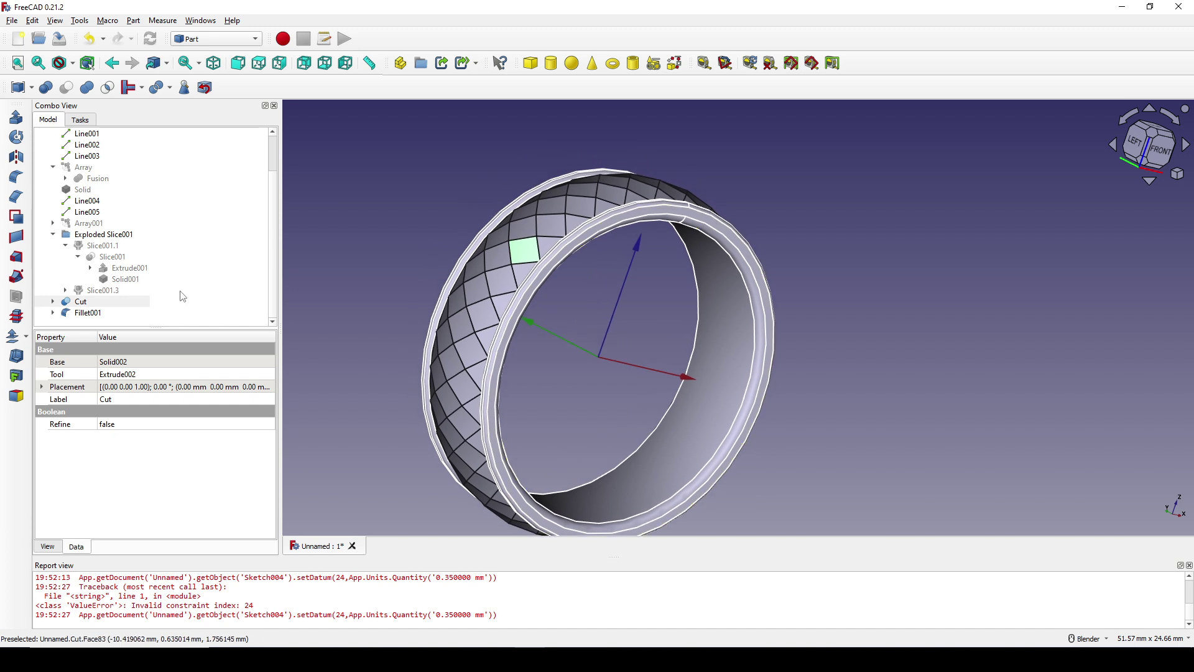
pyautogui.hotkey('ctrl', 'd')
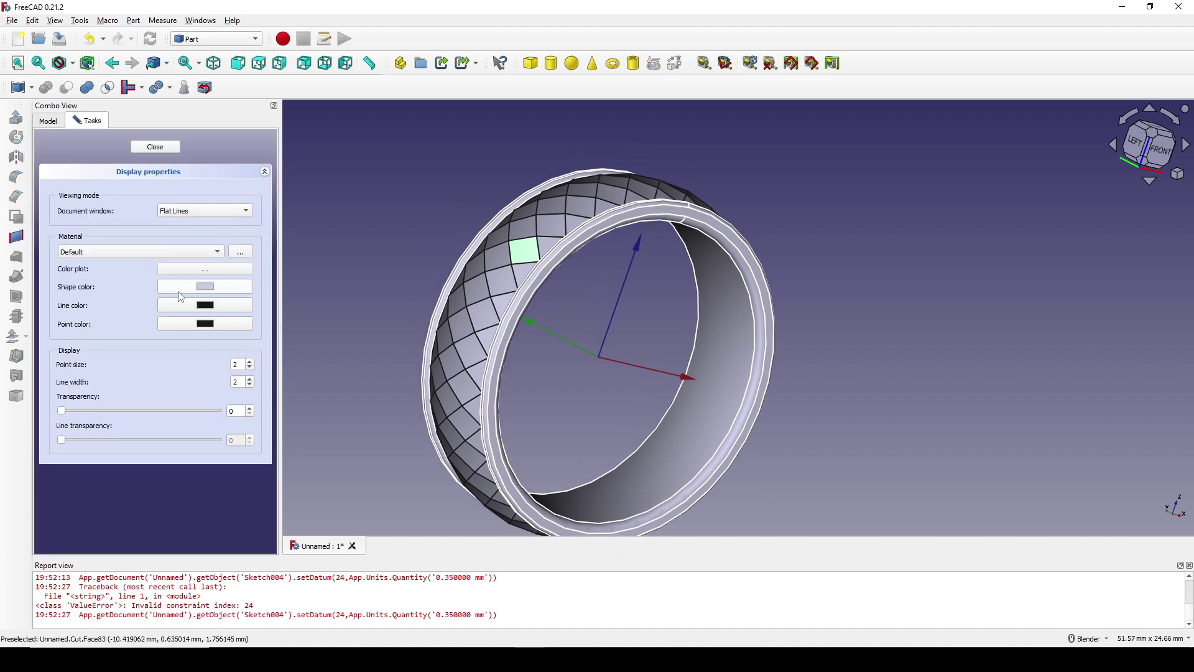
pyautogui.click(172, 253)
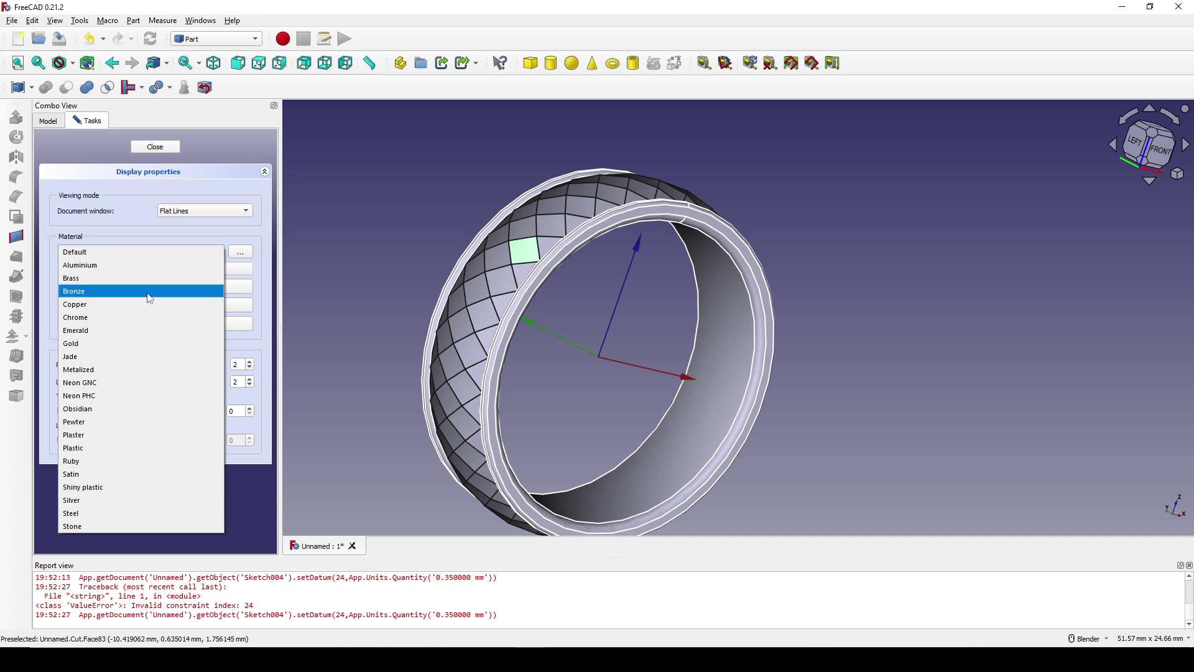
pyautogui.click(118, 318)
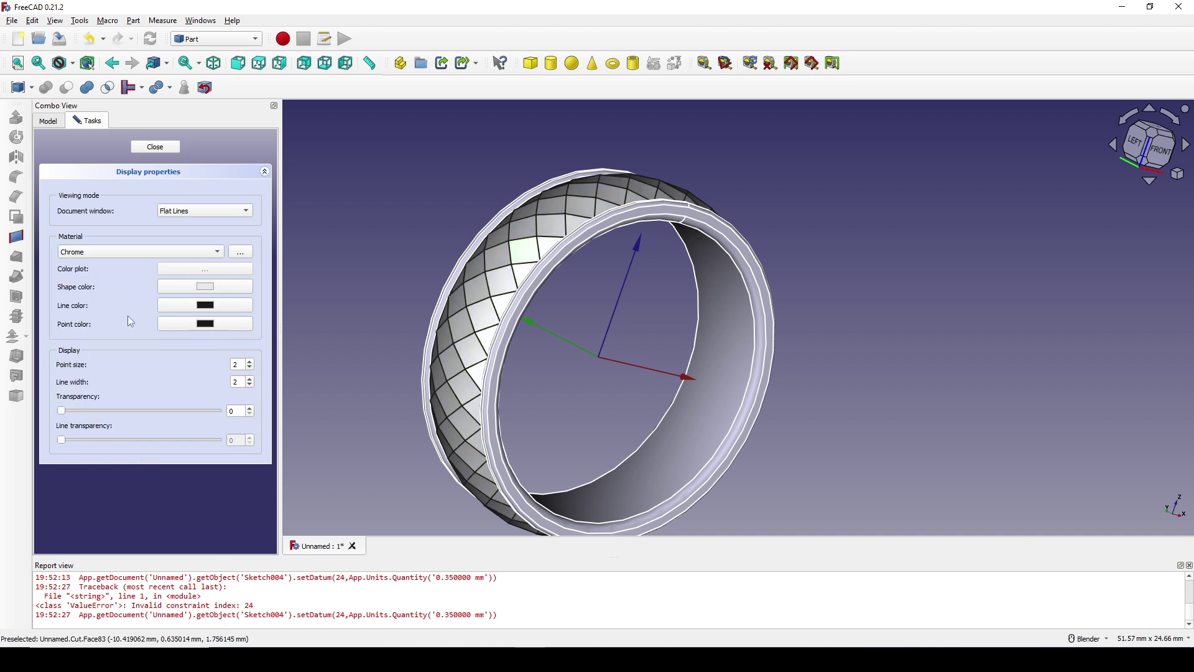
pyautogui.click(166, 148)
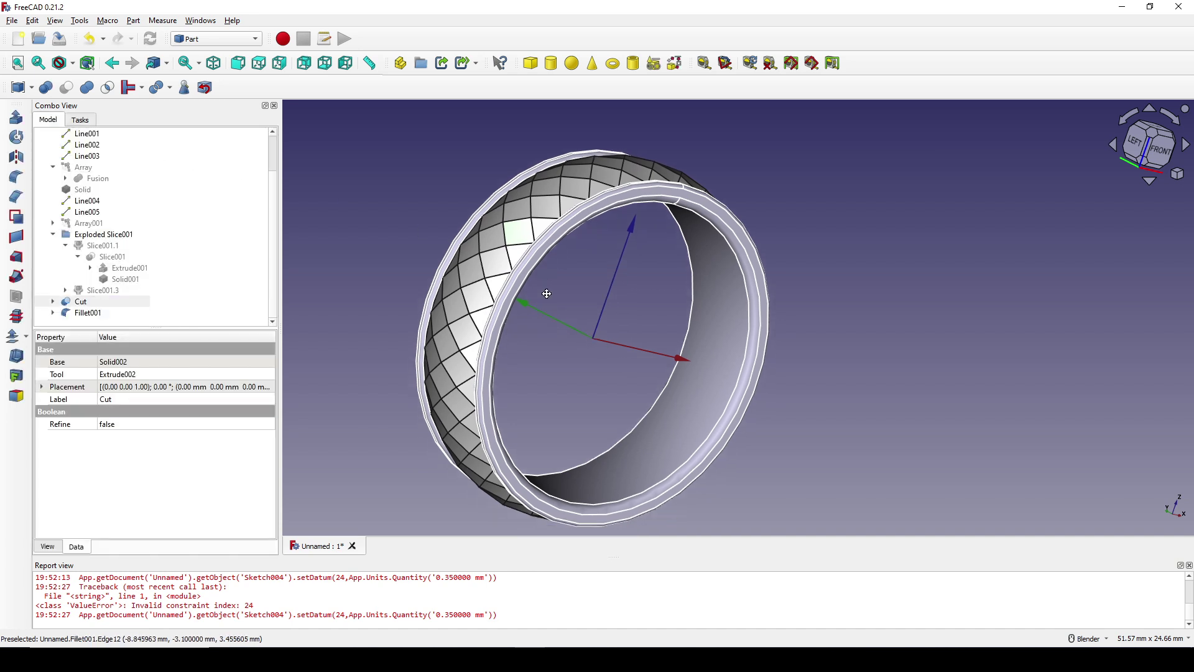
# Step: Apply the Gold material to the filleted rim body in its display properties
pyautogui.click(93, 314)
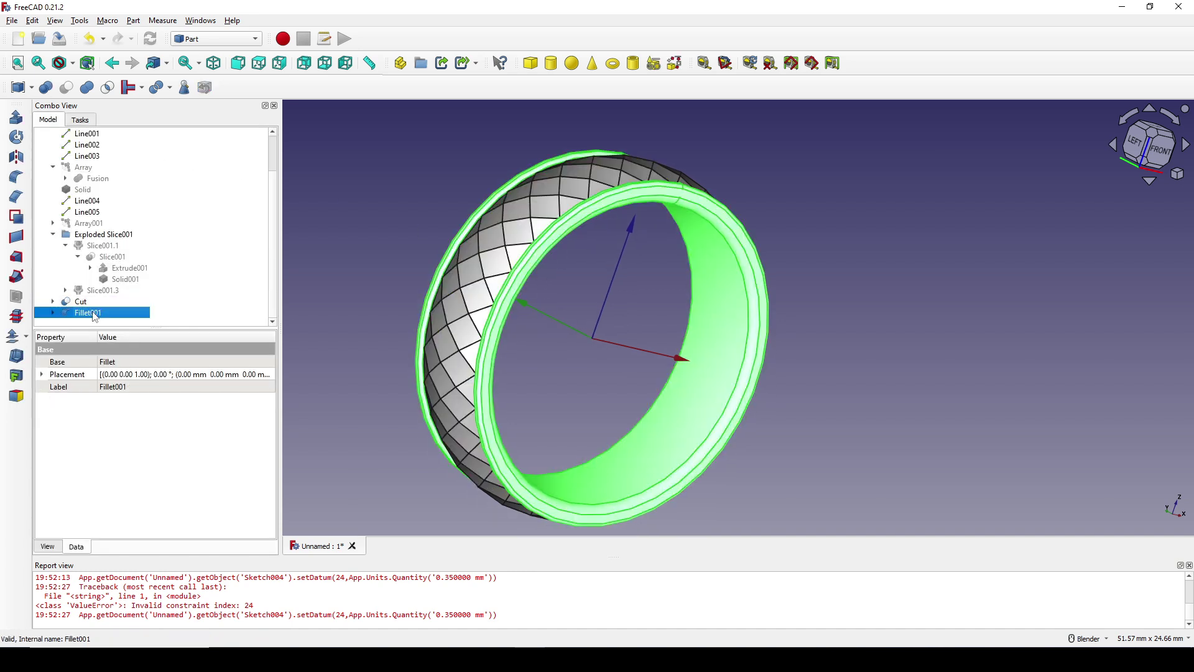
pyautogui.press('d')
pyautogui.click(155, 256)
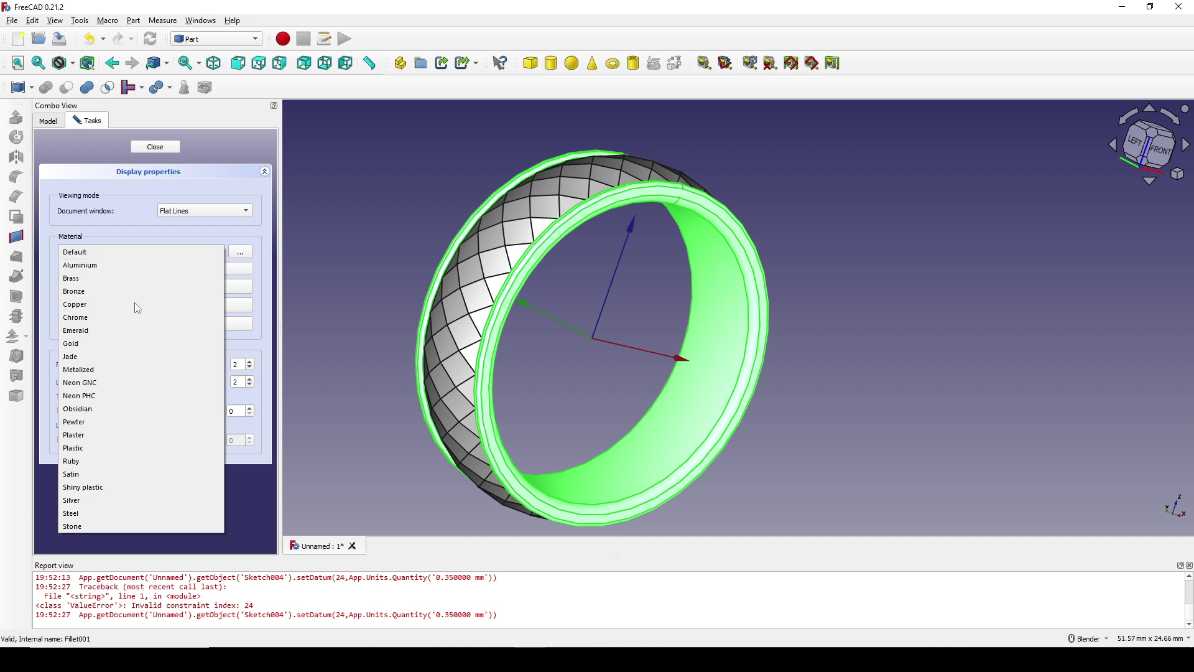
pyautogui.click(117, 342)
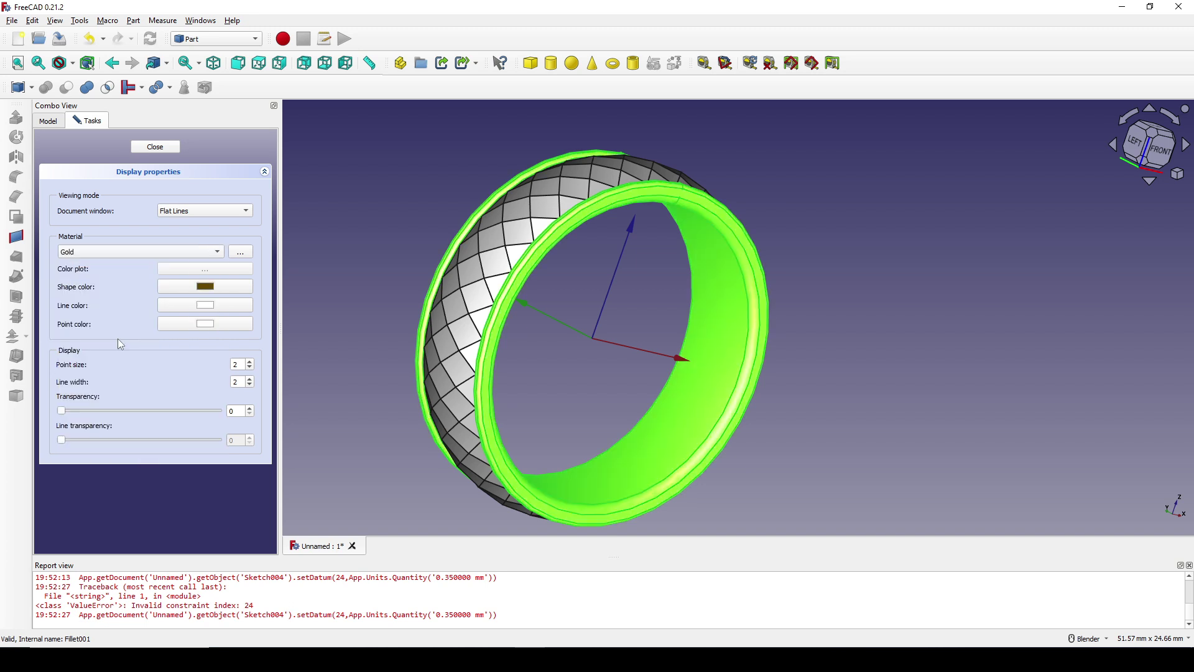
pyautogui.click(160, 148)
pyautogui.click(438, 178)
pyautogui.moveTo(360, 210); pyautogui.dragTo(880, 288, button='right')
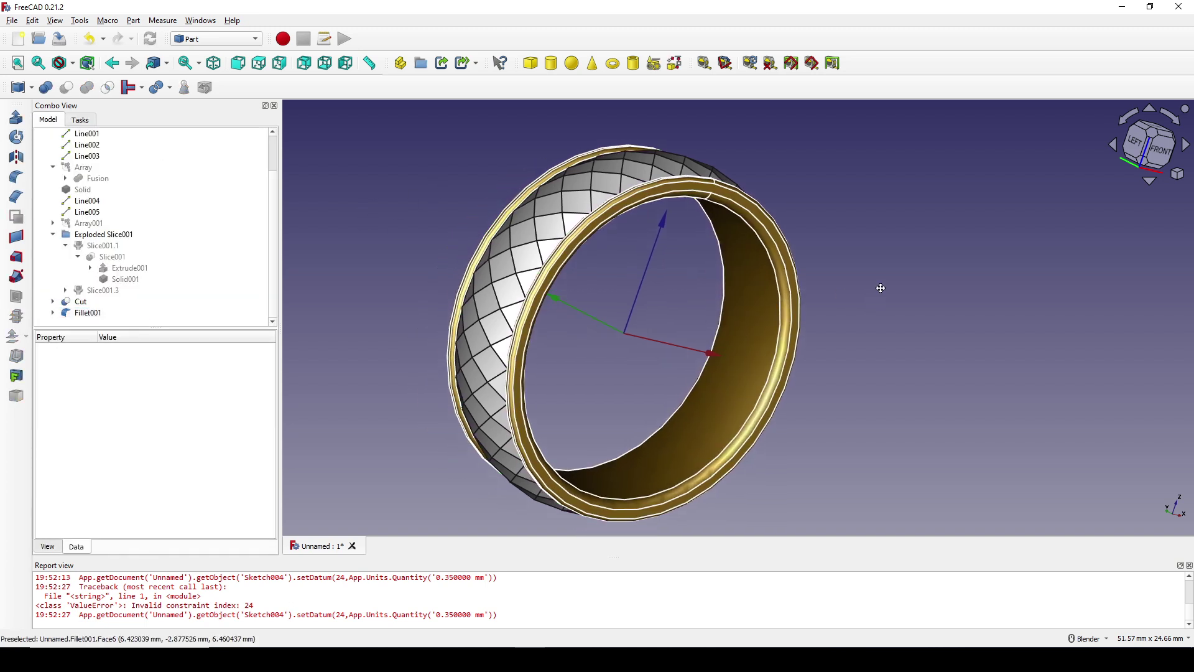
# Step: Set the display deviation of both the faceted band and the filleted rim body to 0.01
pyautogui.click(81, 301)
pyautogui.keyDown('ctrl'); pyautogui.click(80, 313); pyautogui.keyUp('ctrl')
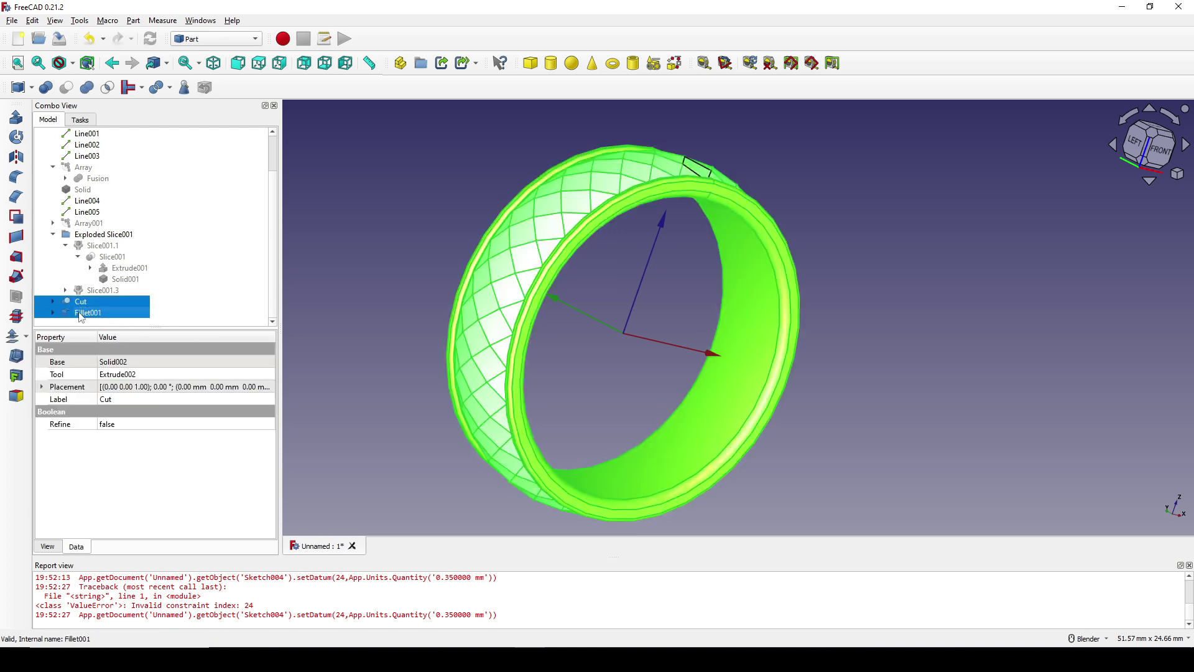
pyautogui.click(48, 546)
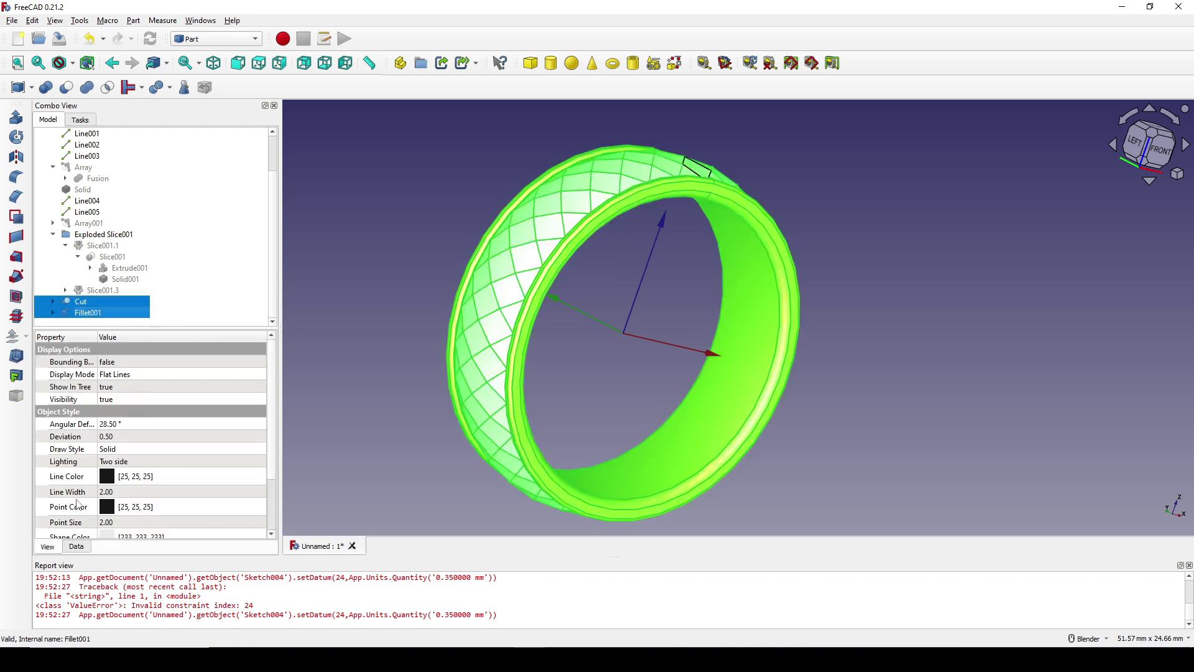
pyautogui.click(118, 436)
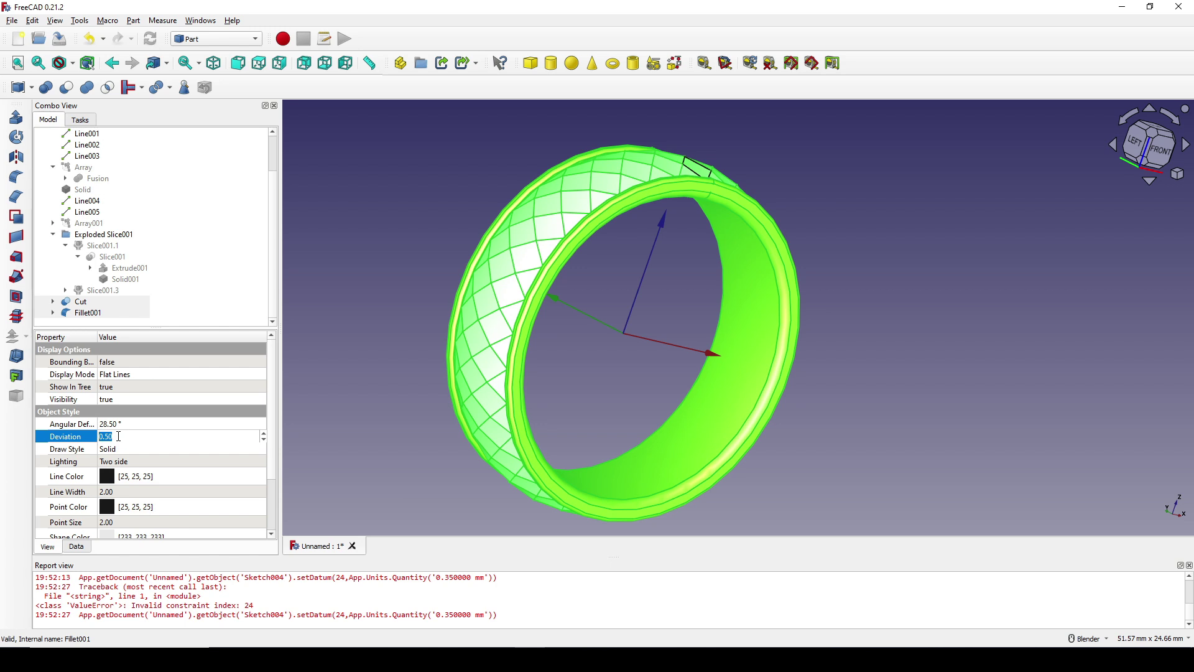
pyautogui.write('.01')
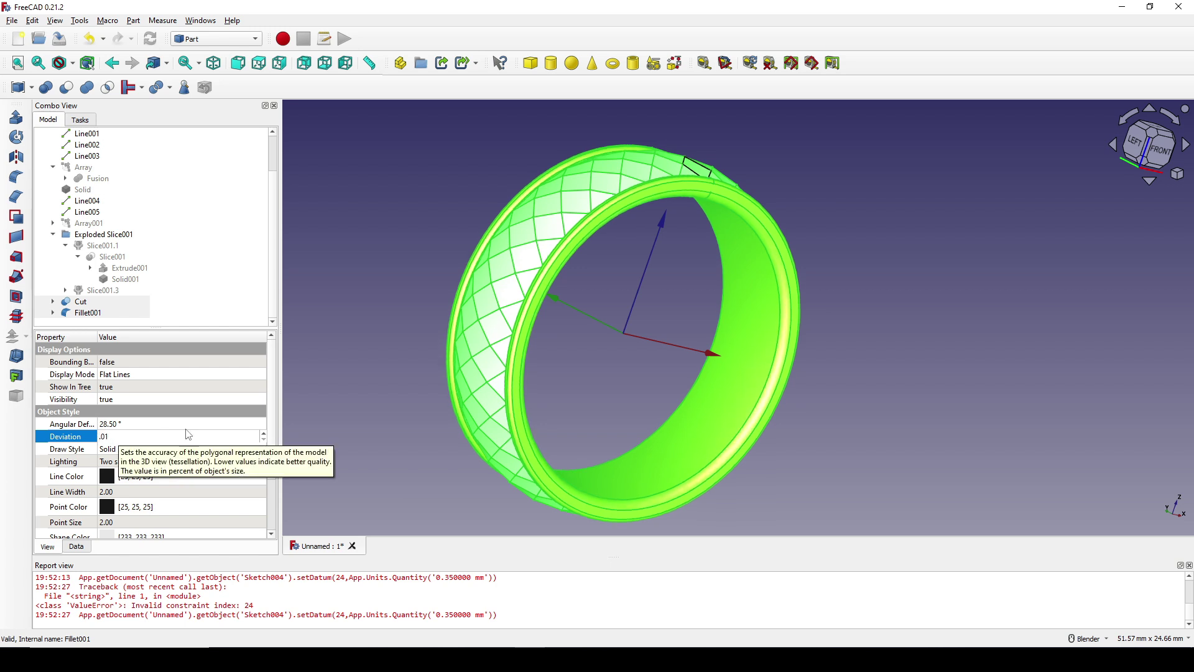
pyautogui.click(368, 320)
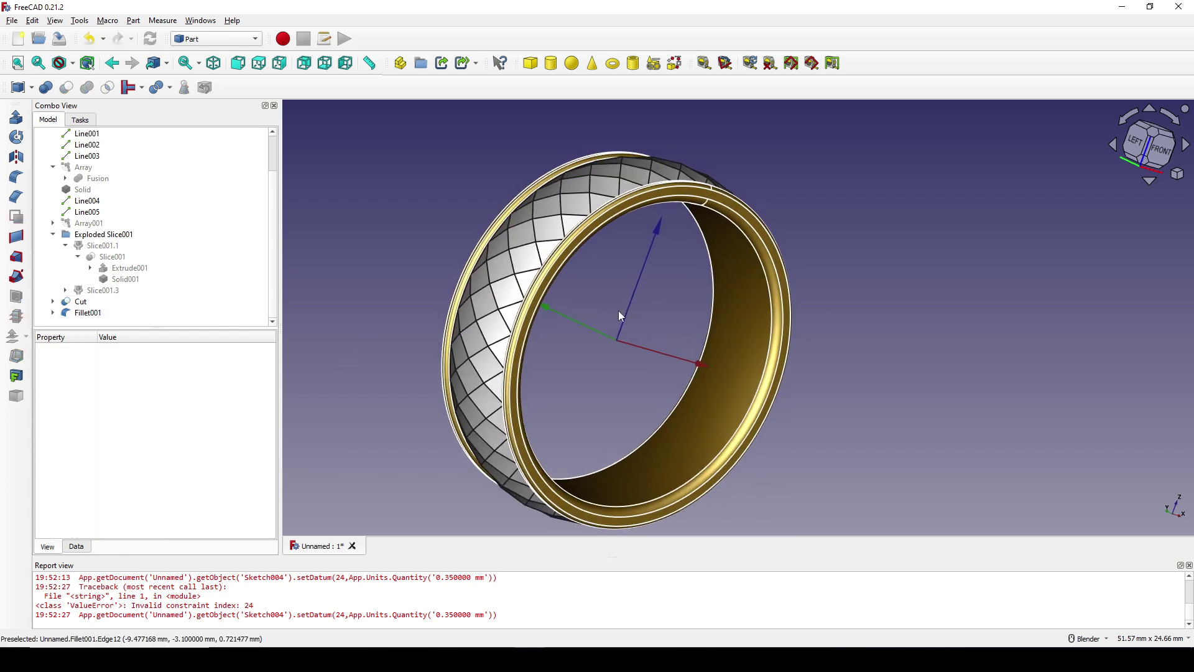
# Step: Switch the 3D view's draw style to Shaded so the ring displays without edge lines
pyautogui.click(73, 64)
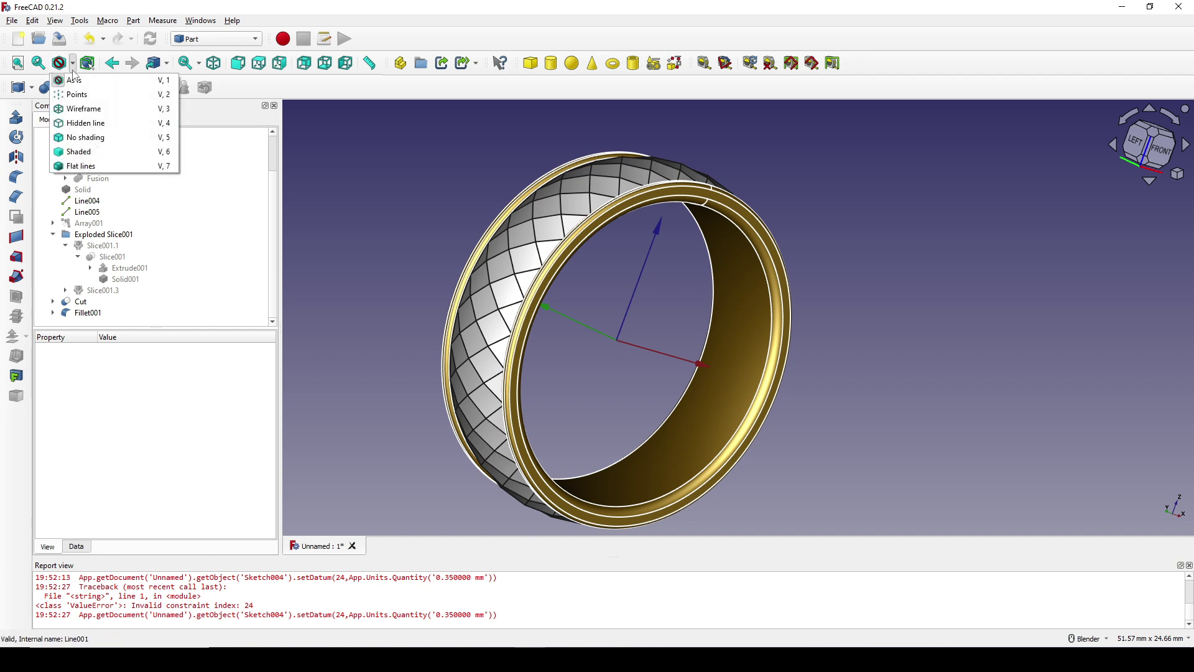
pyautogui.click(80, 151)
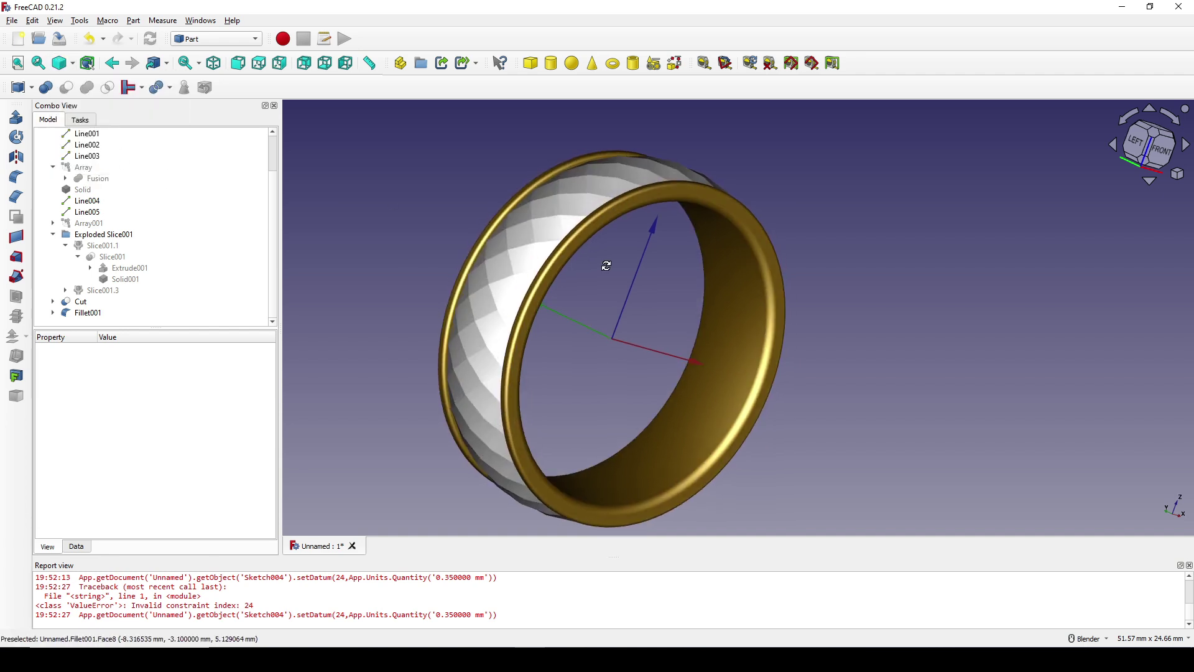
pyautogui.moveTo(823, 295); pyautogui.dragTo(659, 319, button='middle')
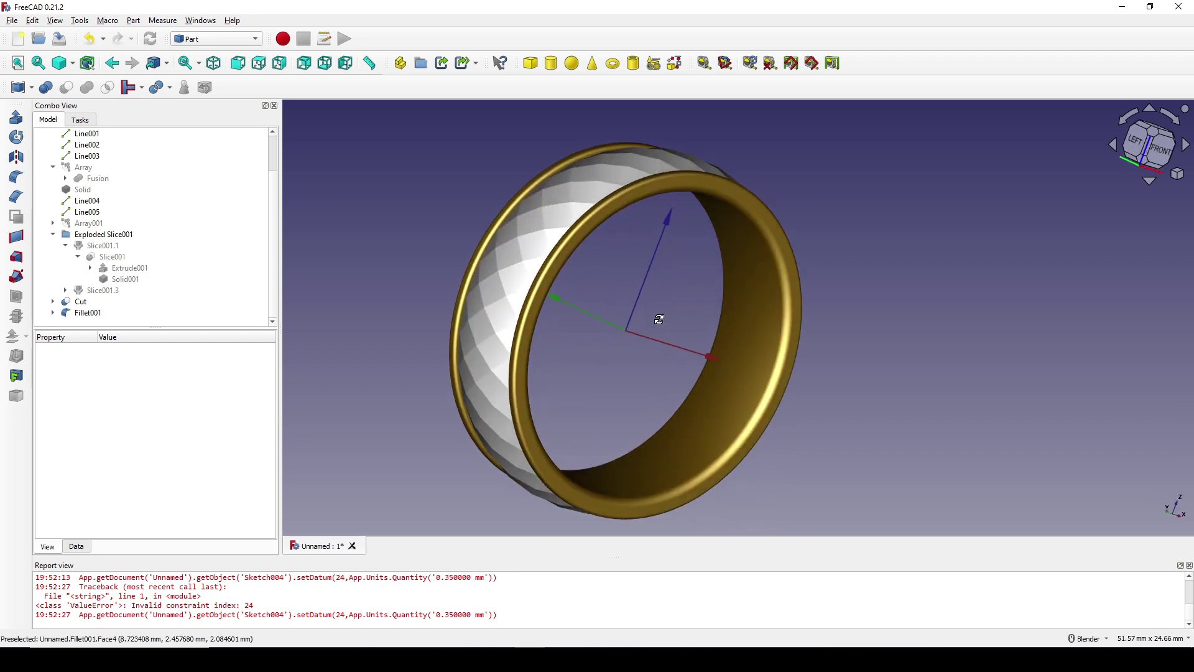
pyautogui.click(82, 303)
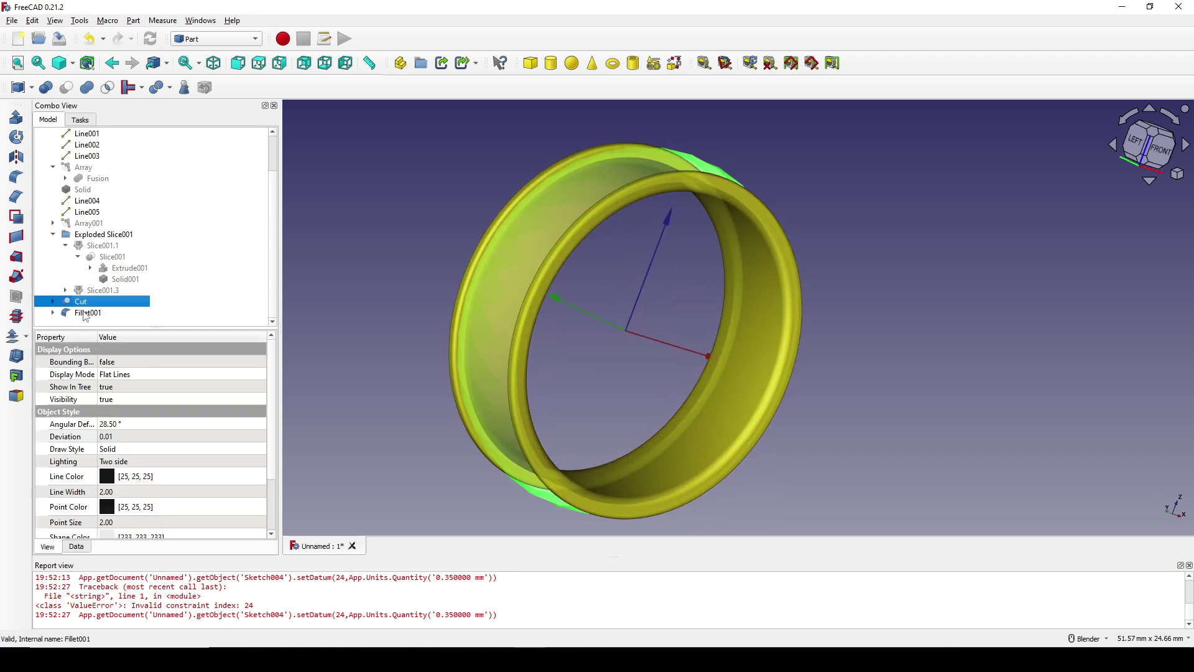
pyautogui.click(86, 313)
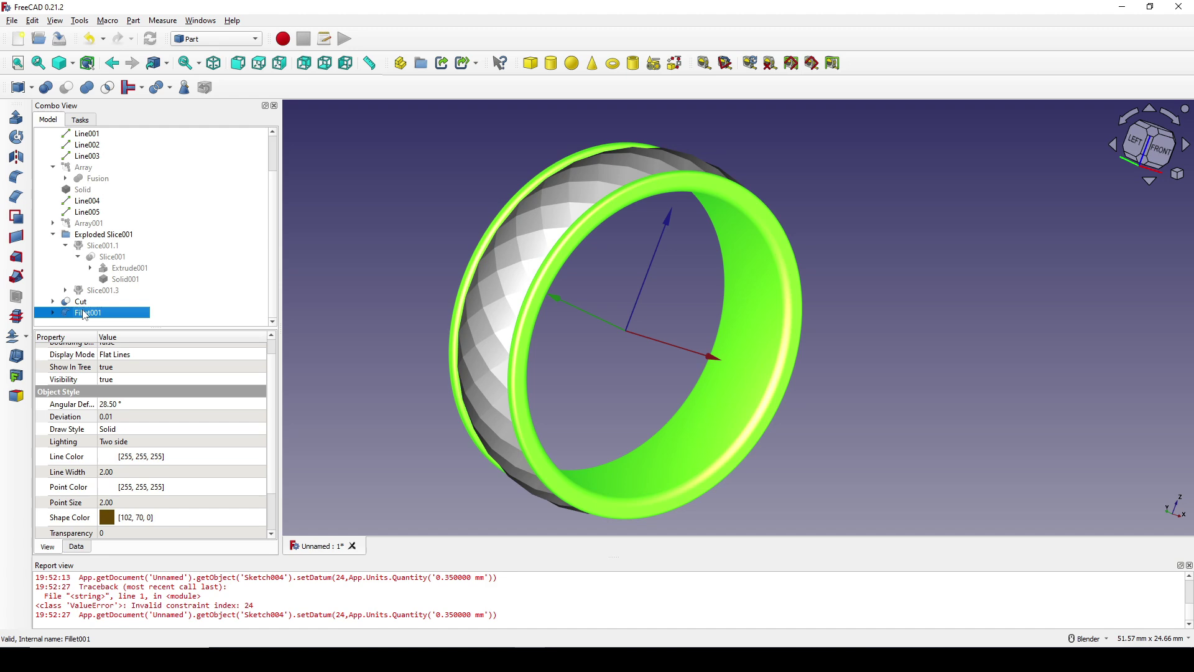
pyautogui.click(571, 303)
pyautogui.moveTo(589, 301); pyautogui.dragTo(618, 309, button='middle')
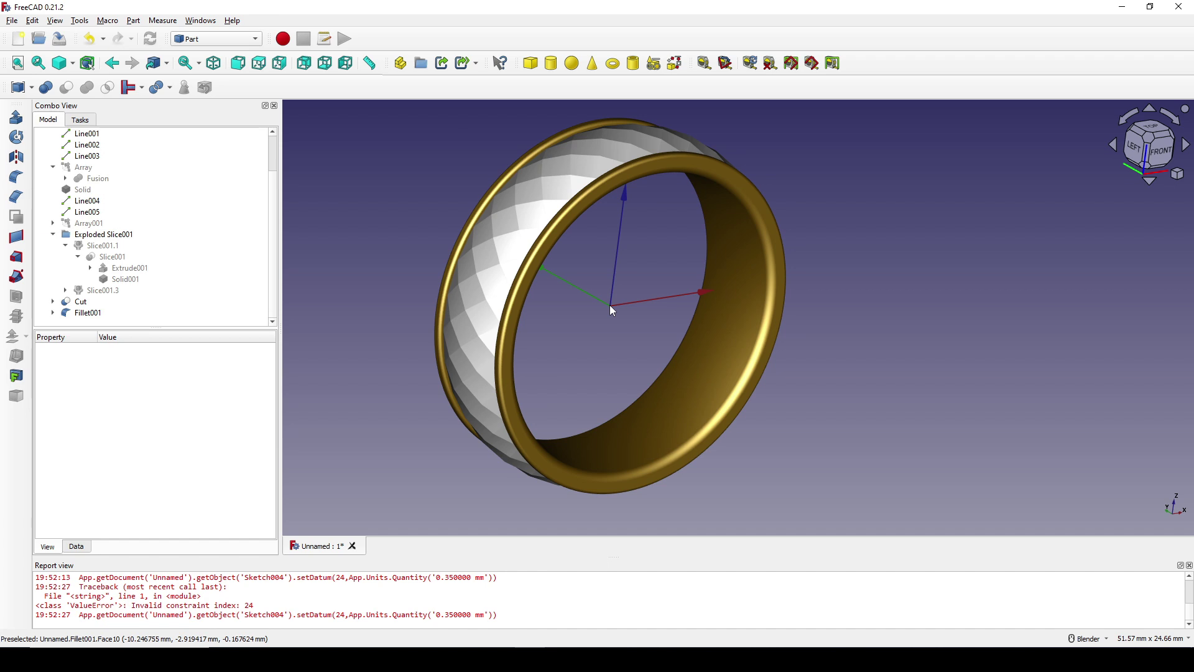